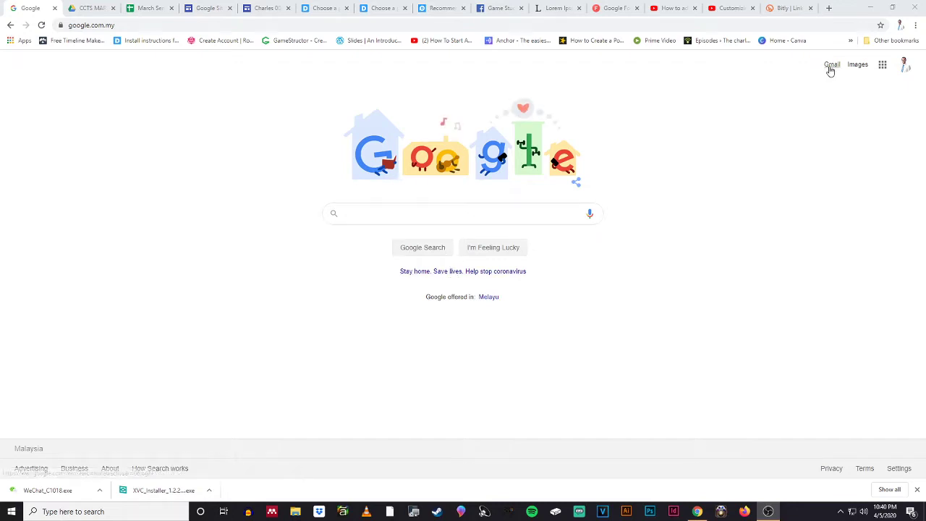
Step: Check which Google account is currently signed in
{"action": "left_click", "coordinate": [904, 66]}
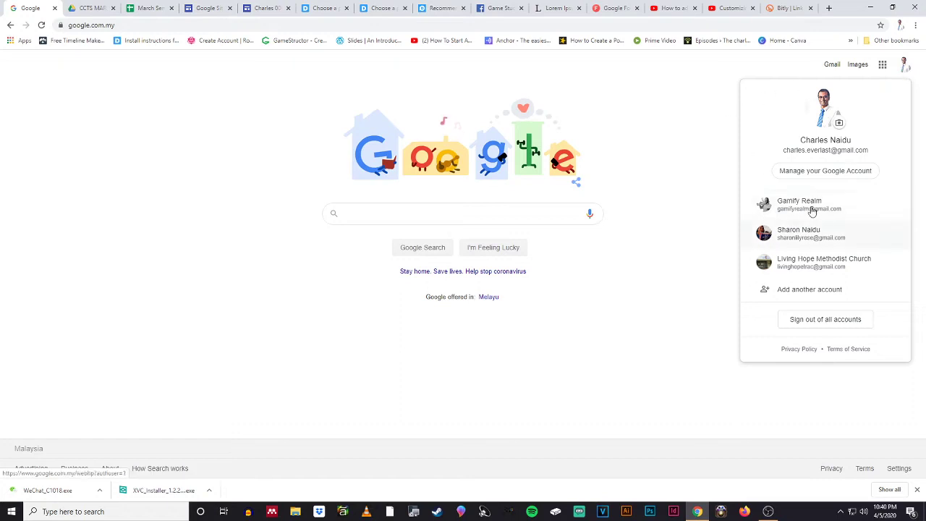
{"action": "left_click", "coordinate": [702, 136]}
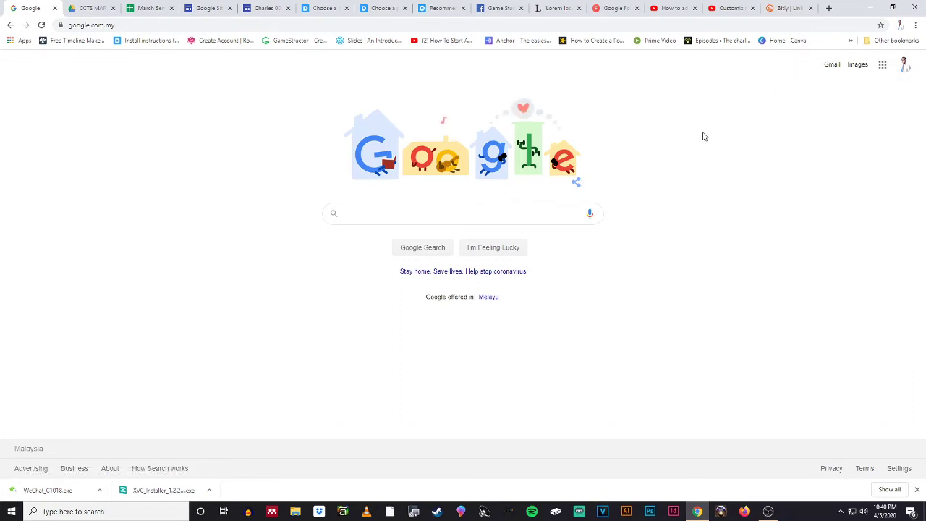
Step: Look through the Google apps list and open the page with more Google products
{"action": "left_click", "coordinate": [882, 65]}
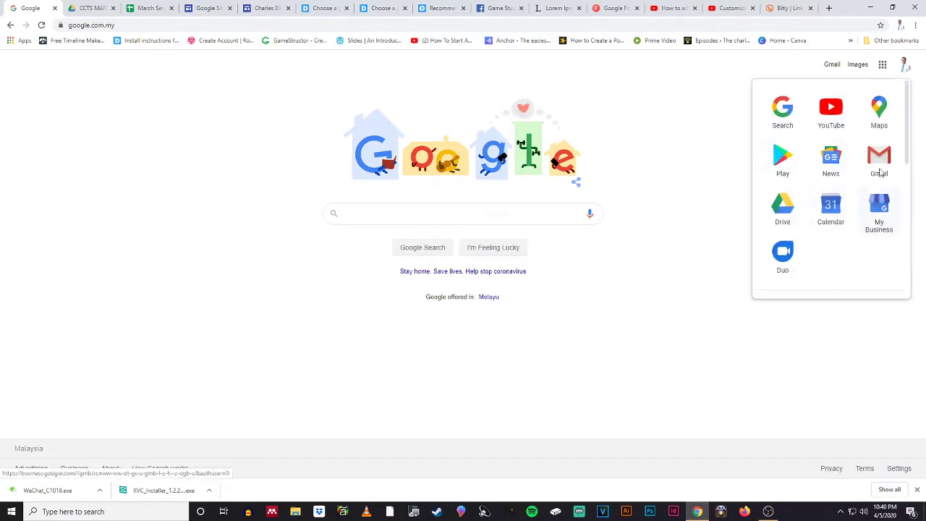
{"action": "scroll", "coordinate": [843, 227], "scroll_direction": "down", "scroll_amount": 2}
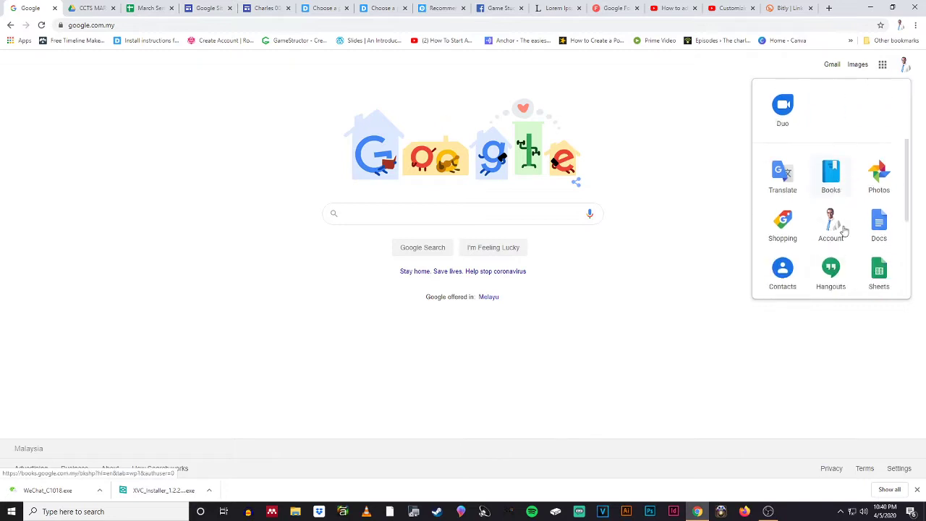
{"action": "scroll", "coordinate": [843, 228], "scroll_direction": "down", "scroll_amount": 3}
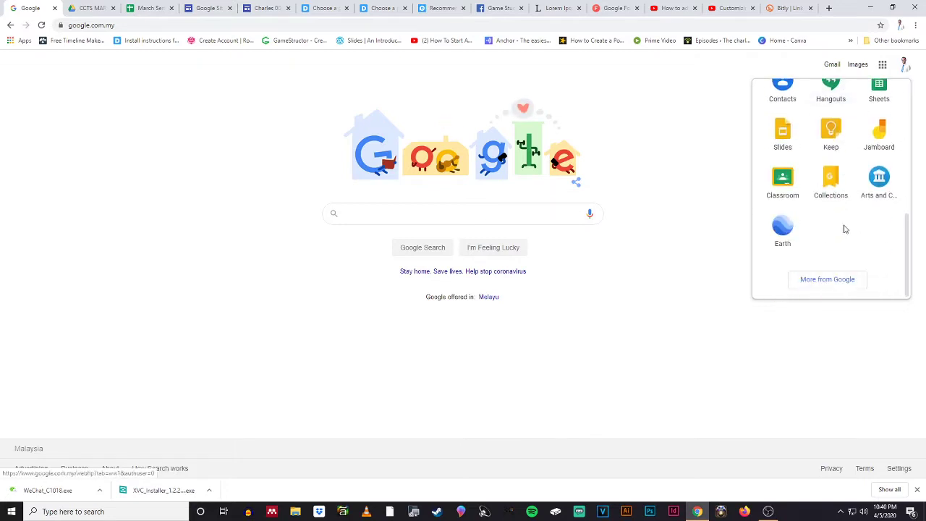
{"action": "scroll", "coordinate": [844, 229], "scroll_direction": "up", "scroll_amount": 5}
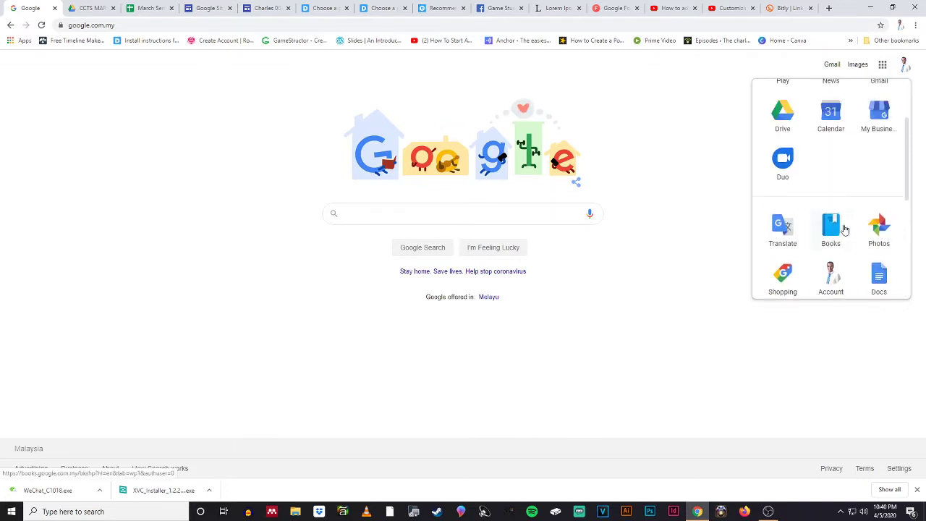
{"action": "scroll", "coordinate": [843, 229], "scroll_direction": "up", "scroll_amount": 2}
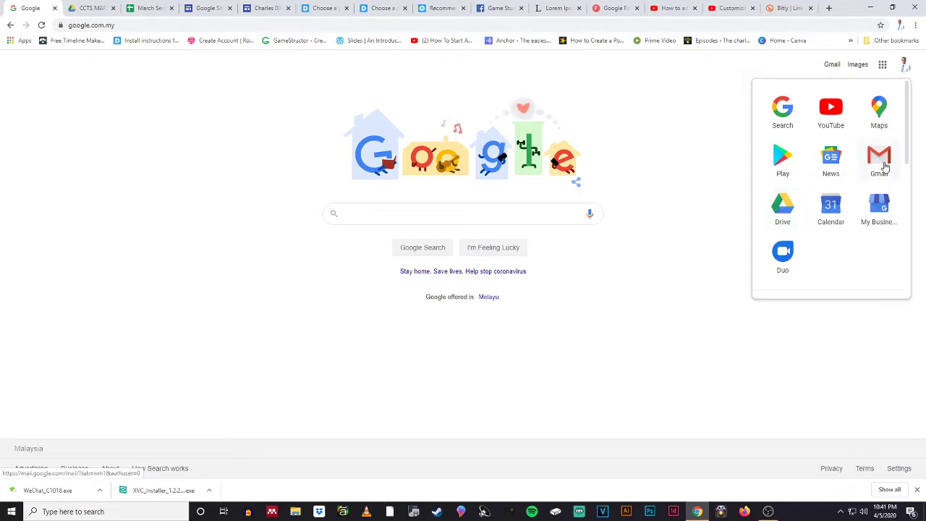
{"action": "scroll", "coordinate": [801, 221], "scroll_direction": "down", "scroll_amount": 2}
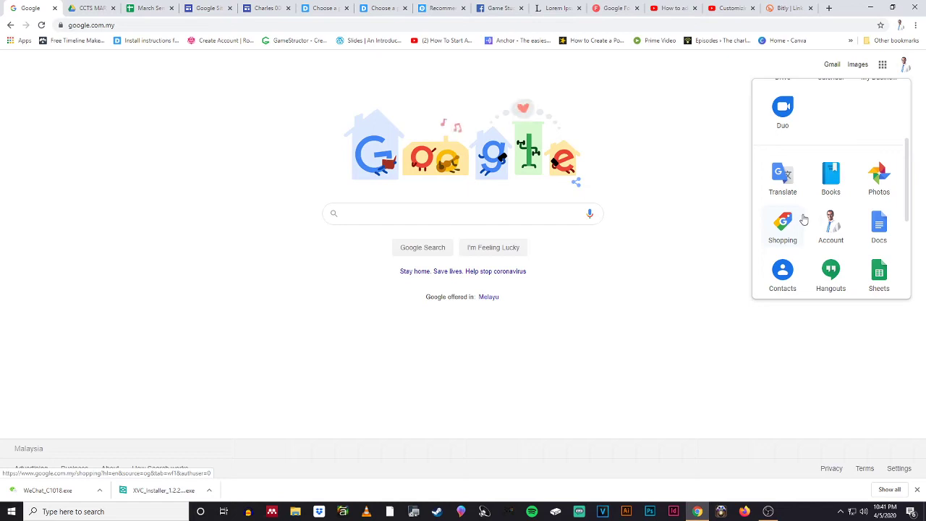
{"action": "scroll", "coordinate": [801, 221], "scroll_direction": "down", "scroll_amount": 3}
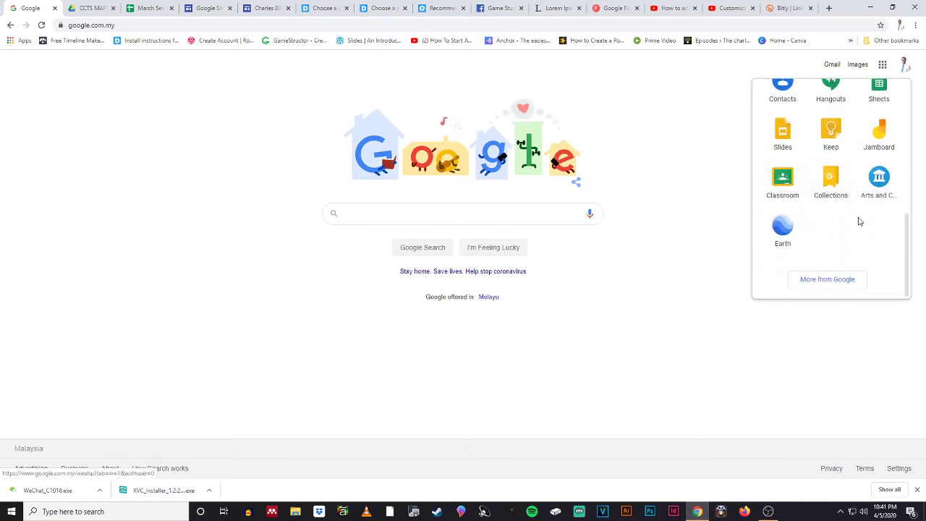
{"action": "left_click", "coordinate": [828, 281]}
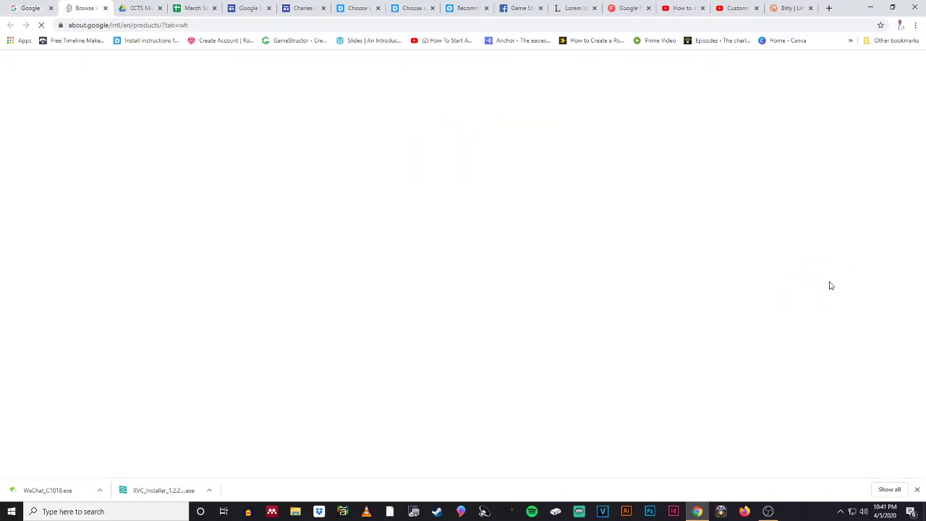
Step: Browse the Google products page to its All products section and open Sites from there
{"action": "scroll", "coordinate": [552, 217], "scroll_direction": "down", "scroll_amount": 7}
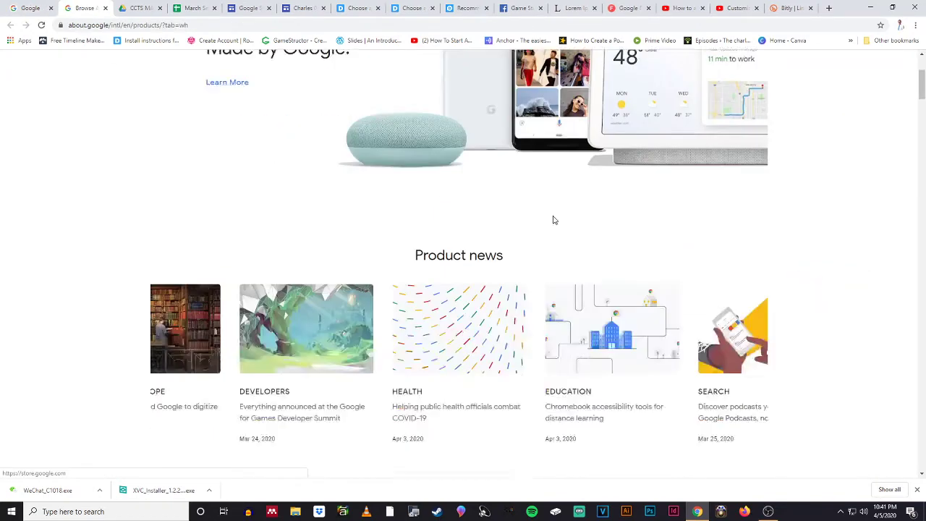
{"action": "scroll", "coordinate": [557, 218], "scroll_direction": "down", "scroll_amount": 11}
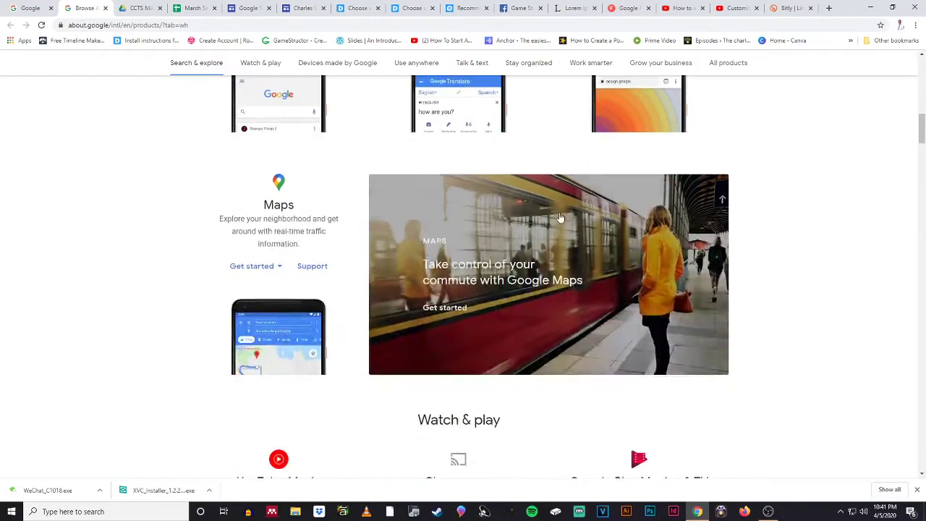
{"action": "scroll", "coordinate": [563, 216], "scroll_direction": "down", "scroll_amount": 10}
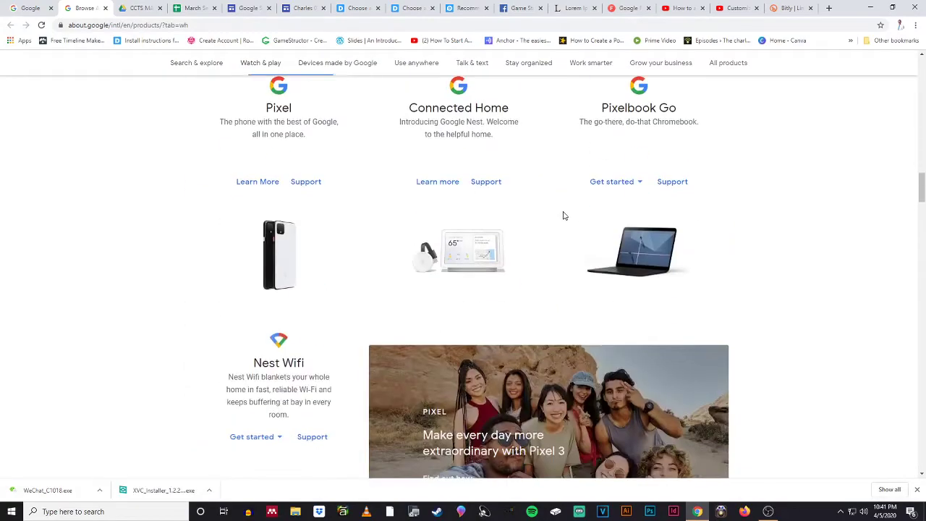
{"action": "scroll", "coordinate": [563, 216], "scroll_direction": "down", "scroll_amount": 6}
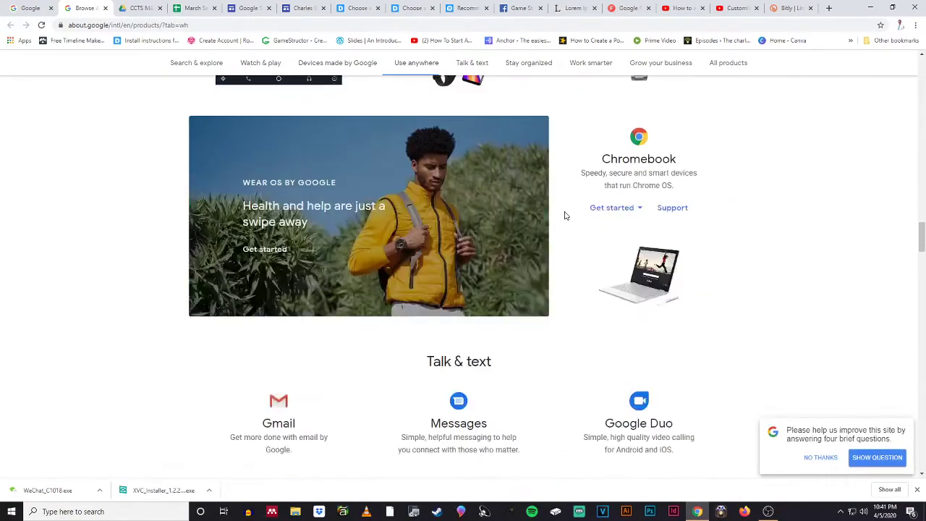
{"action": "scroll", "coordinate": [566, 216], "scroll_direction": "down", "scroll_amount": 3}
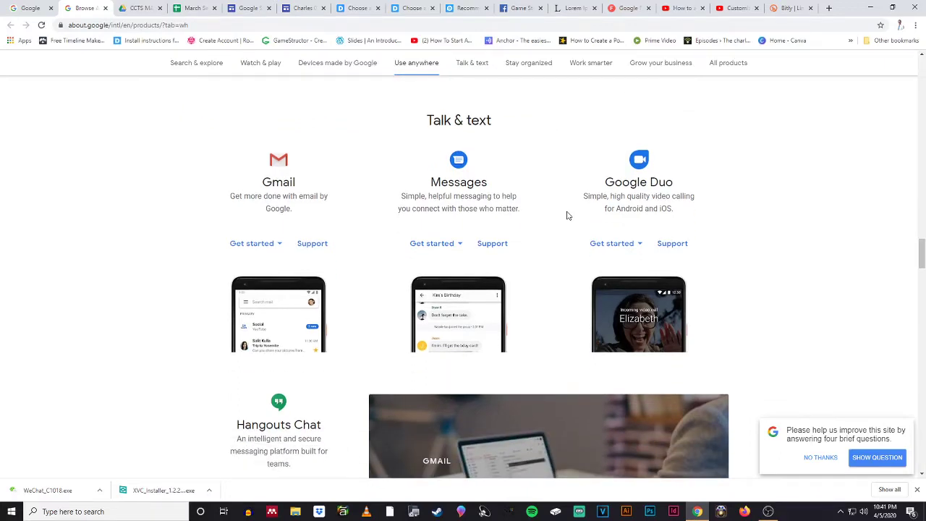
{"action": "scroll", "coordinate": [567, 215], "scroll_direction": "down", "scroll_amount": 4}
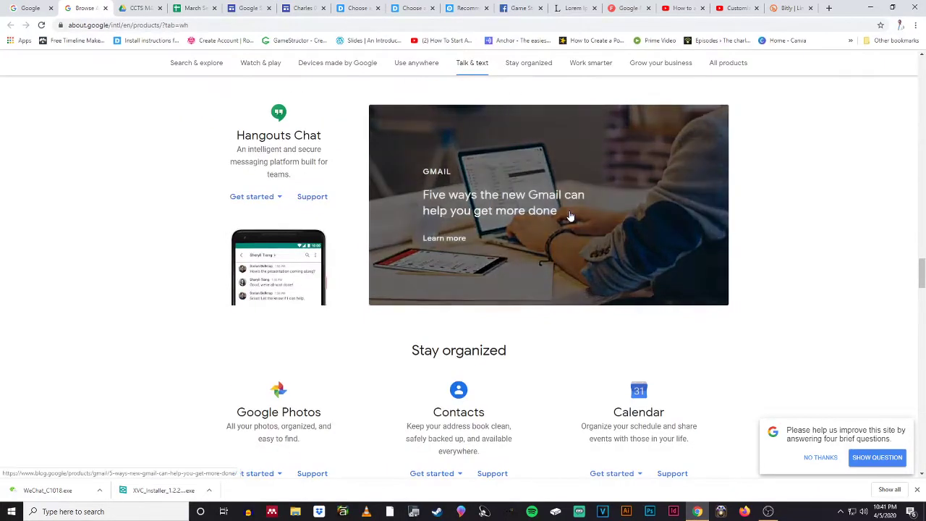
{"action": "scroll", "coordinate": [570, 215], "scroll_direction": "down", "scroll_amount": 3}
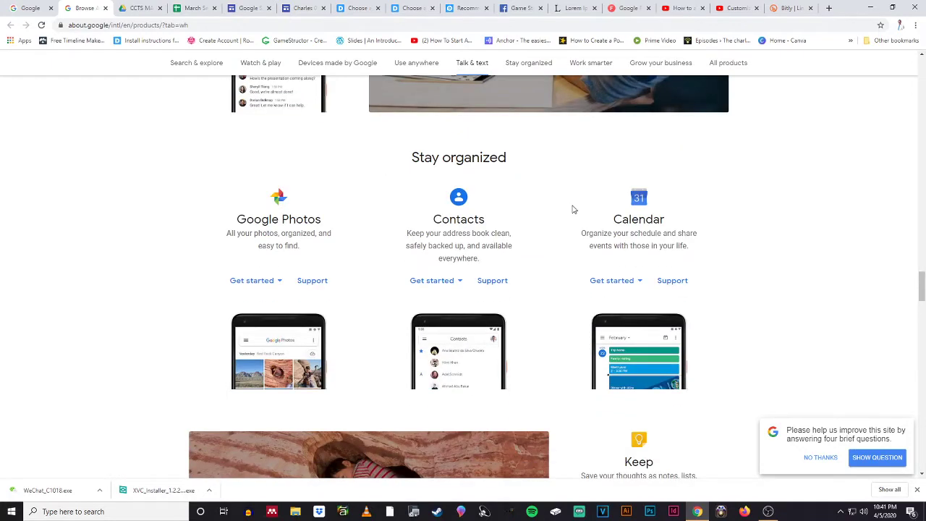
{"action": "scroll", "coordinate": [564, 211], "scroll_direction": "down", "scroll_amount": 9}
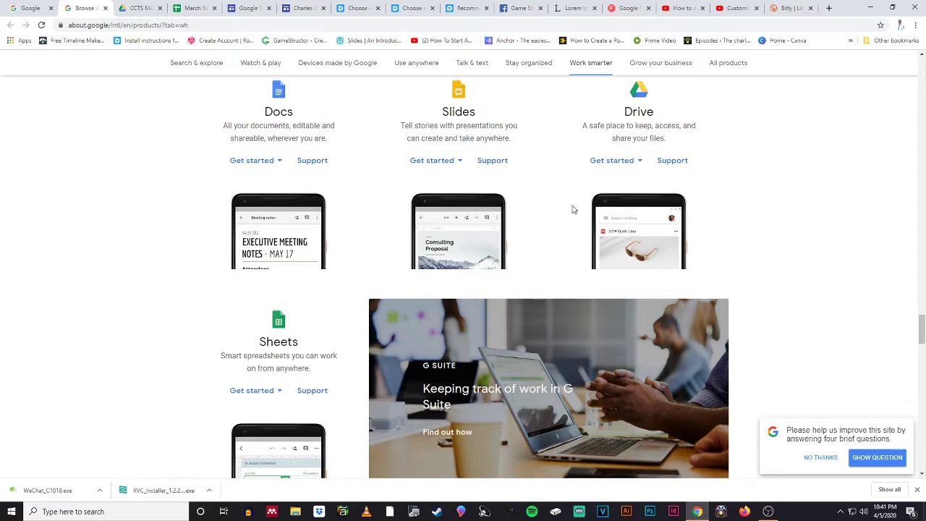
{"action": "scroll", "coordinate": [577, 214], "scroll_direction": "down", "scroll_amount": 3}
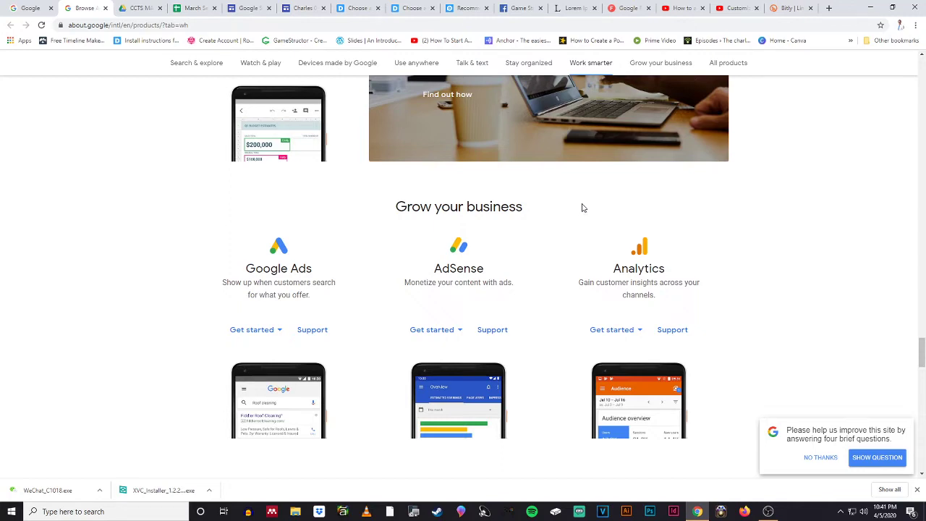
{"action": "scroll", "coordinate": [582, 208], "scroll_direction": "down", "scroll_amount": 10}
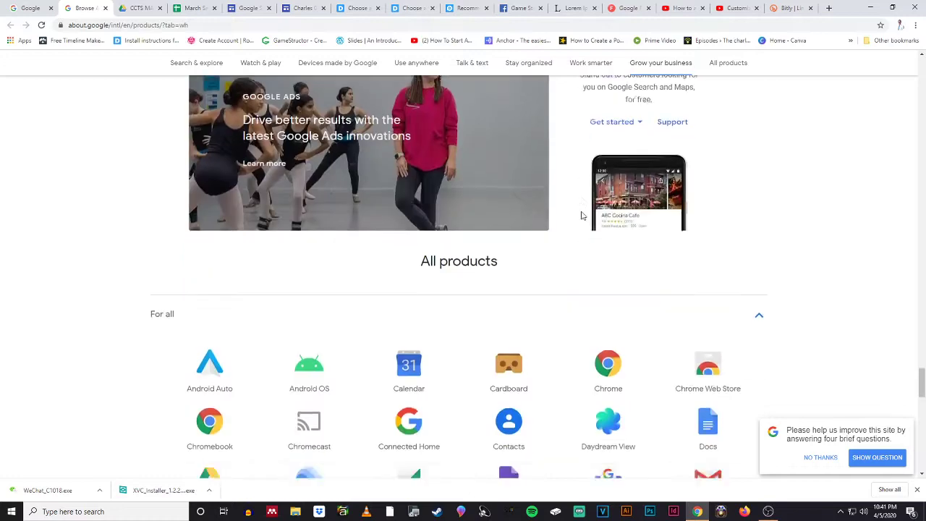
{"action": "scroll", "coordinate": [582, 216], "scroll_direction": "down", "scroll_amount": 2}
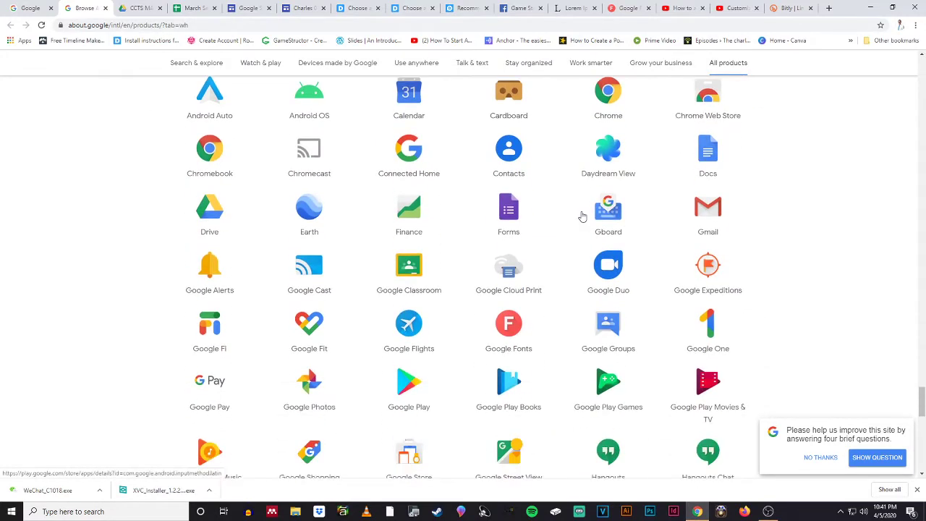
{"action": "scroll", "coordinate": [582, 217], "scroll_direction": "down", "scroll_amount": 4}
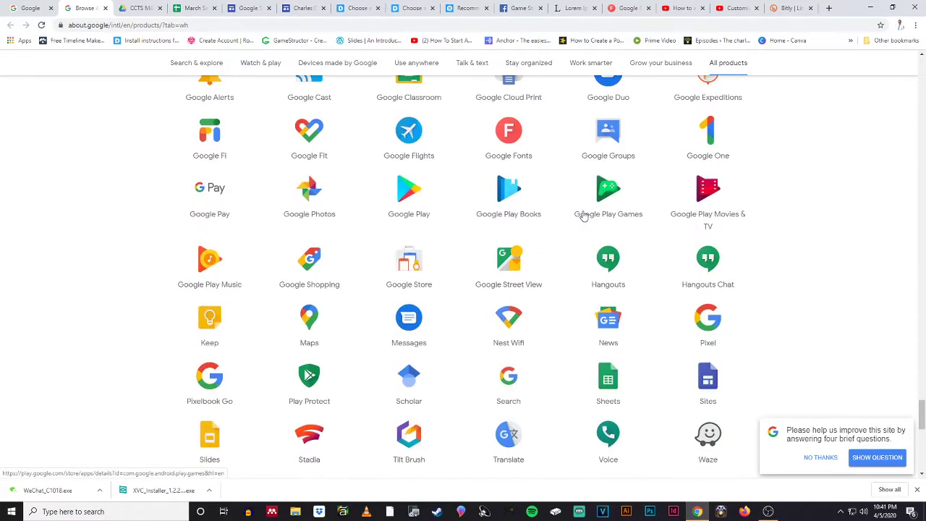
{"action": "scroll", "coordinate": [584, 216], "scroll_direction": "down", "scroll_amount": 3}
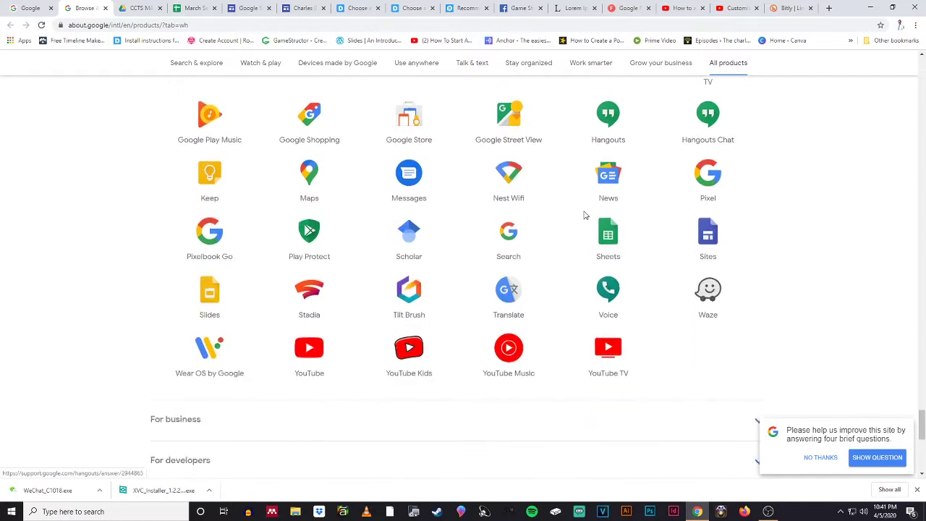
{"action": "scroll", "coordinate": [585, 216], "scroll_direction": "up", "scroll_amount": 1}
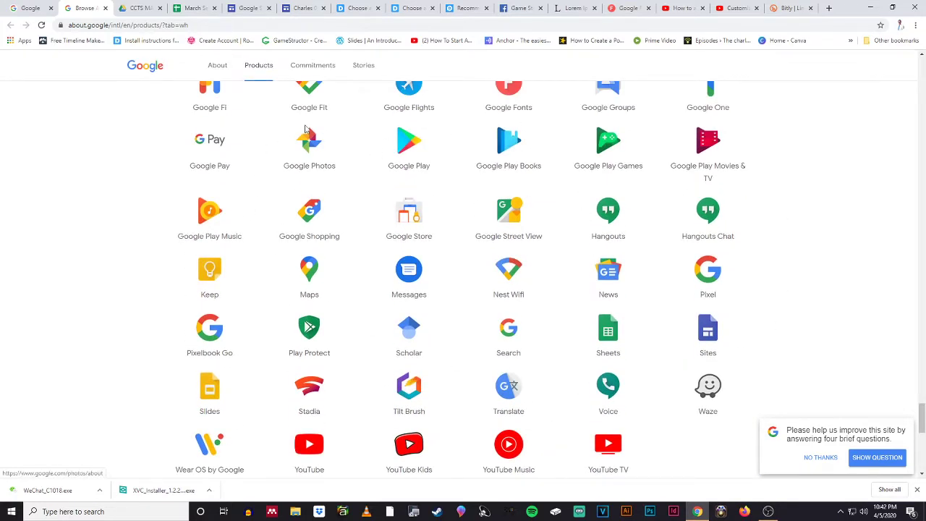
{"action": "left_click", "coordinate": [710, 332]}
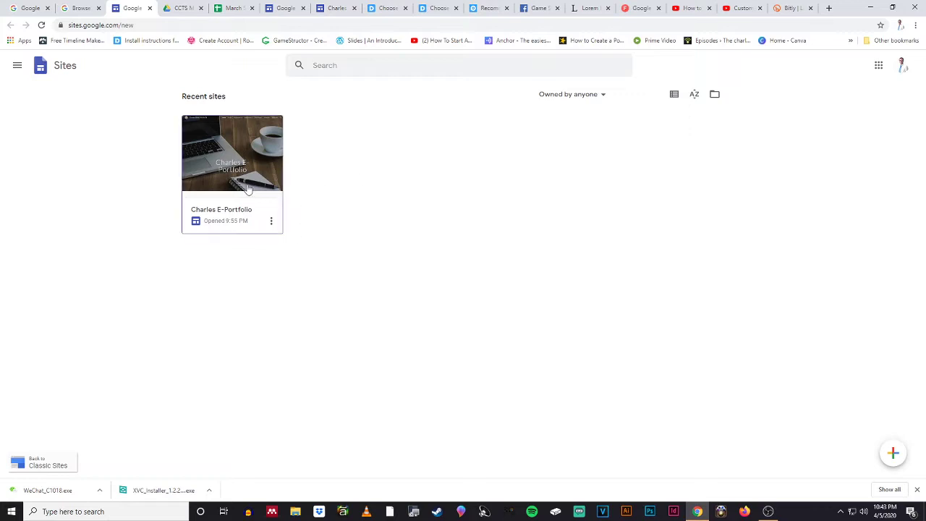
Step: Create a new blank site and name it with the owner's first name followed by "eportfolio"
{"action": "left_click", "coordinate": [892, 454]}
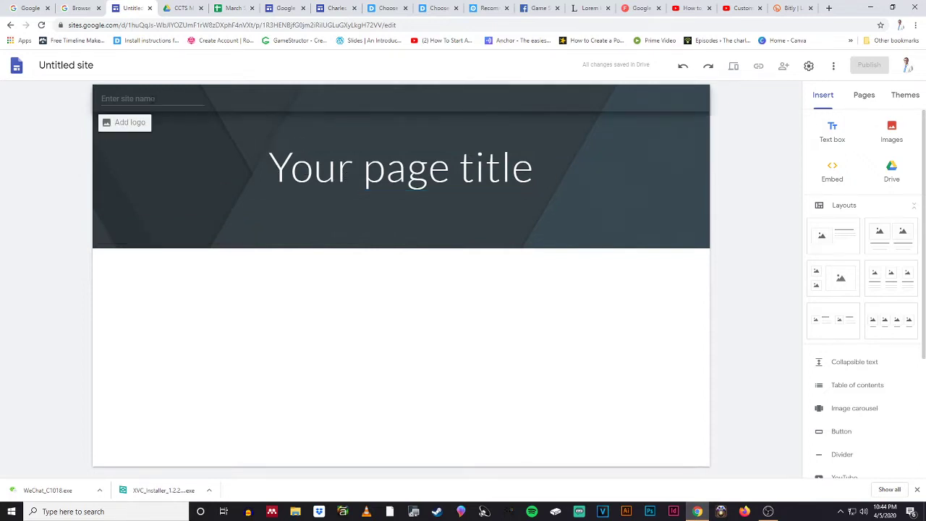
{"action": "left_click", "coordinate": [157, 98]}
{"action": "type", "text": "Charles"}
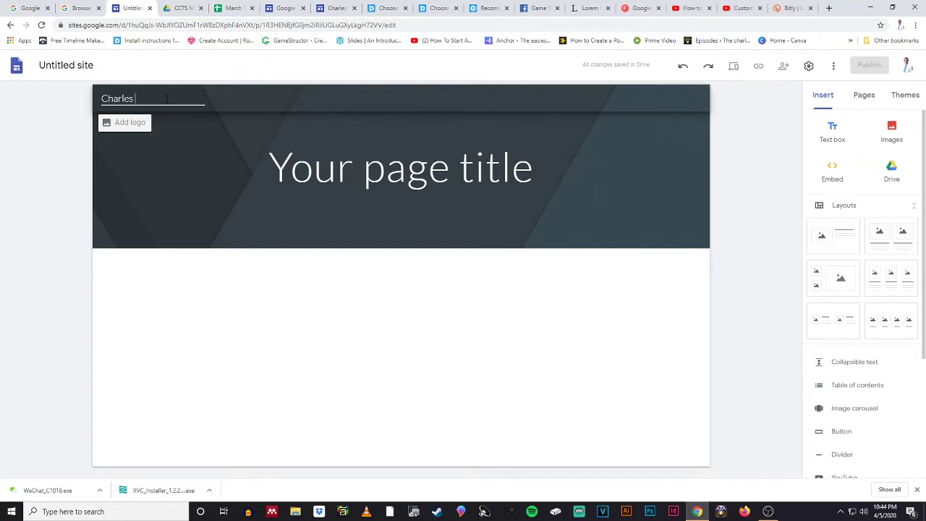
{"action": "type", "text": "eportfoli"}
{"action": "type", "text": "io"}
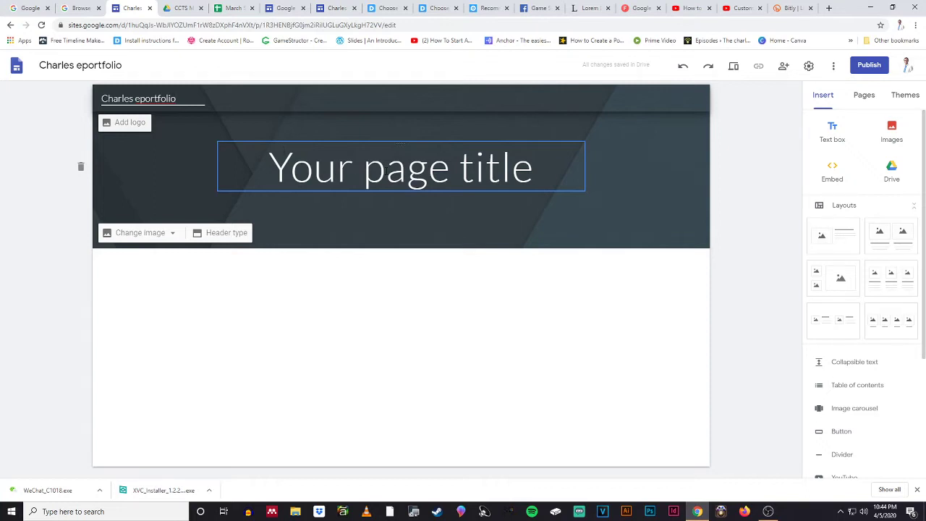
Step: Replace the placeholder page title with the owner's first name followed by "E-Portfolio"
{"action": "left_click", "coordinate": [385, 171]}
{"action": "left_click_drag", "start_coordinate": [269, 168], "coordinate": [535, 168]}
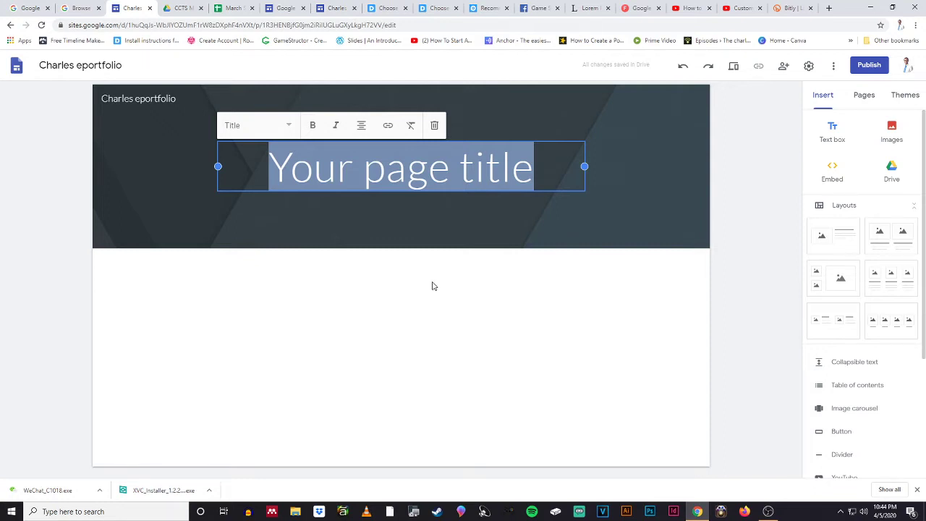
{"action": "type", "text": "Charle"}
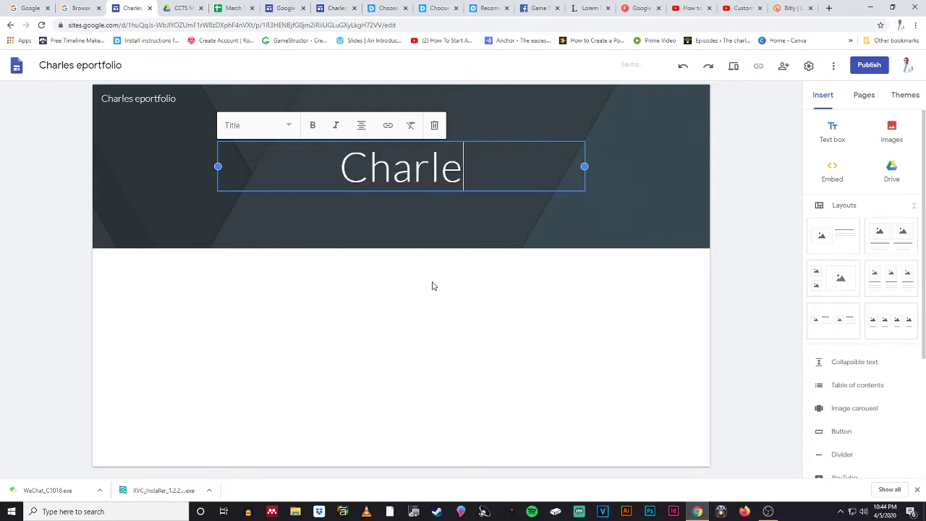
{"action": "type", "text": "s E"}
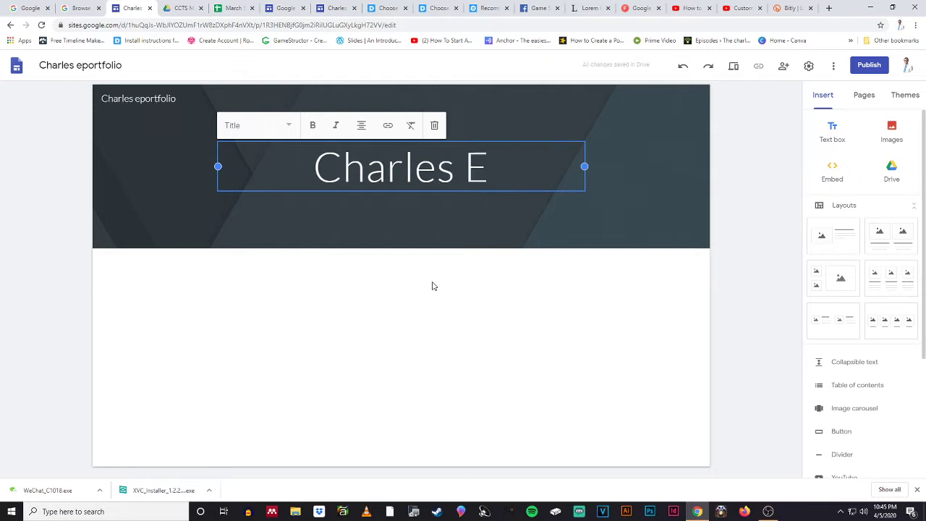
{"action": "type", "text": "-Portfpo"}
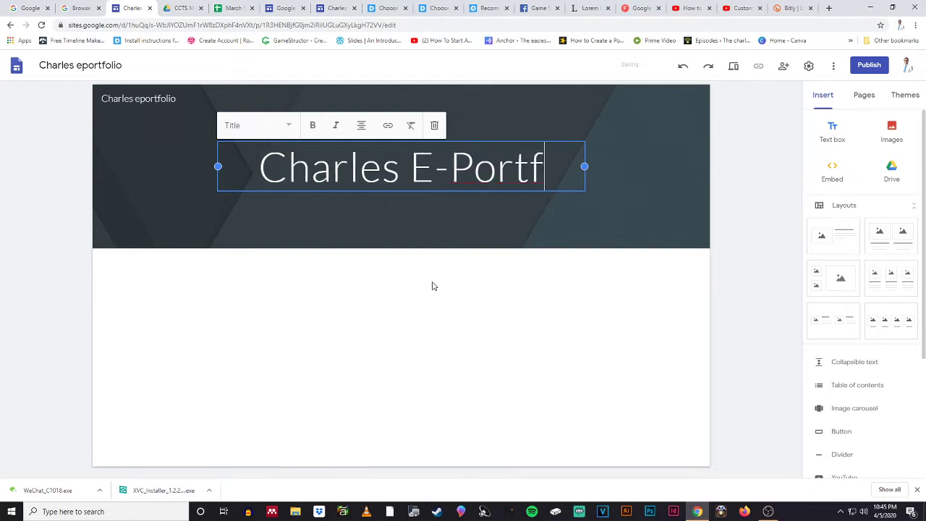
{"action": "key", "text": "BackSpace"}
{"action": "type", "text": "olio"}
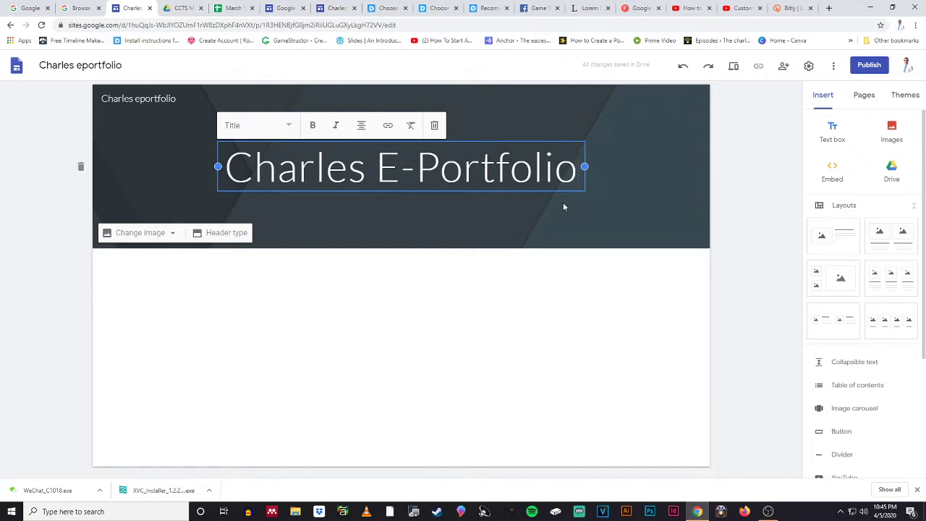
Step: Insert "Game Studies" before "E-Portfolio" in the page title
{"action": "key", "text": "Left"}
{"action": "key", "text": "Left"}
{"action": "key", "text": "Left"}
{"action": "key", "text": "Left"}
{"action": "key", "text": "Left"}
{"action": "key", "text": "Left"}
{"action": "key", "text": "Left"}
{"action": "key", "text": "Left"}
{"action": "key", "text": "Left"}
{"action": "key", "text": "Left"}
{"action": "key", "text": "Left"}
{"action": "type", "text": "Game Studies"}
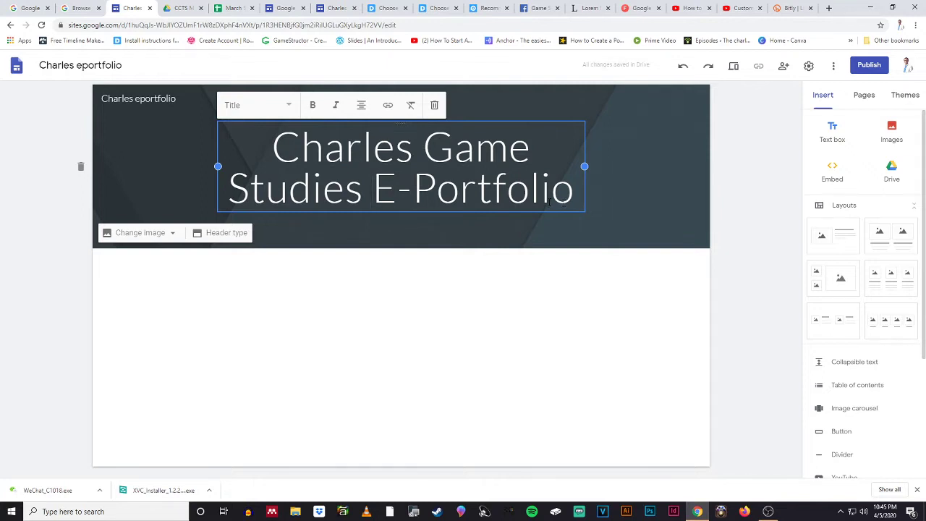
Step: Replace "Game Studies" in the page title with "Contextual Studies"
{"action": "left_click_drag", "start_coordinate": [425, 145], "coordinate": [373, 175]}
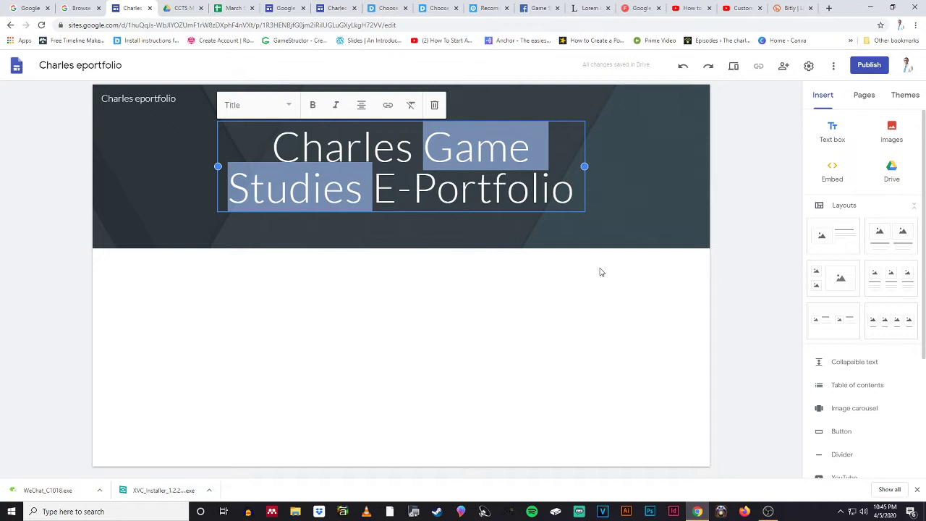
{"action": "type", "text": "CCTS"}
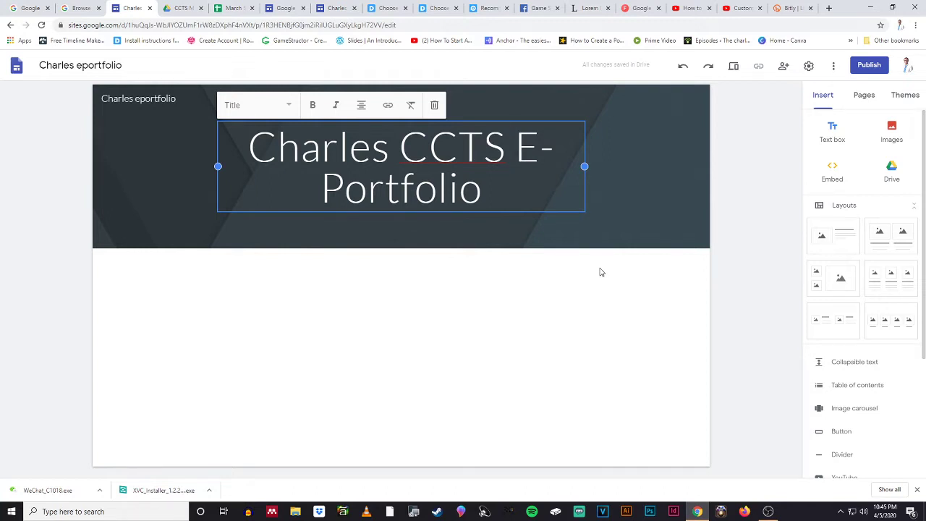
{"action": "key", "text": "BackSpace"}
{"action": "key", "text": "BackSpace"}
{"action": "key", "text": "BackSpace"}
{"action": "key", "text": "BackSpace"}
{"action": "type", "text": "onte"}
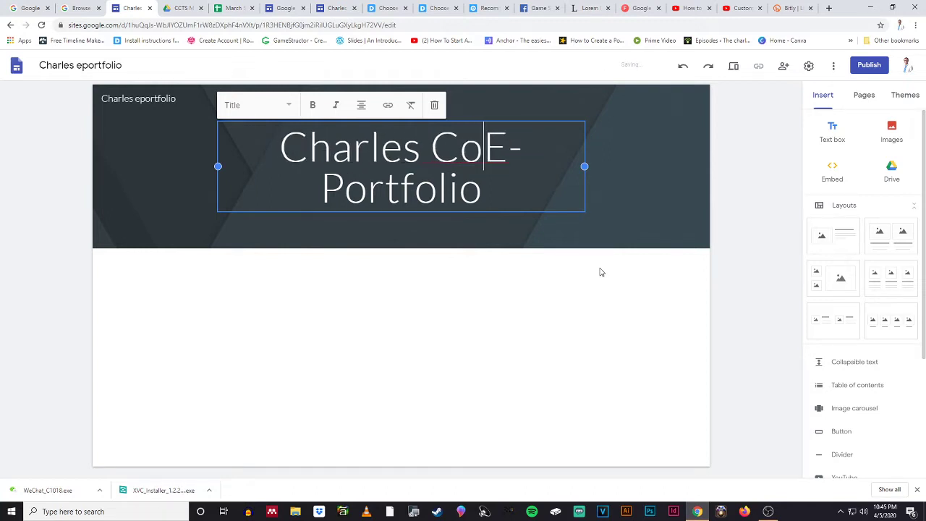
{"action": "type", "text": "xtual S"}
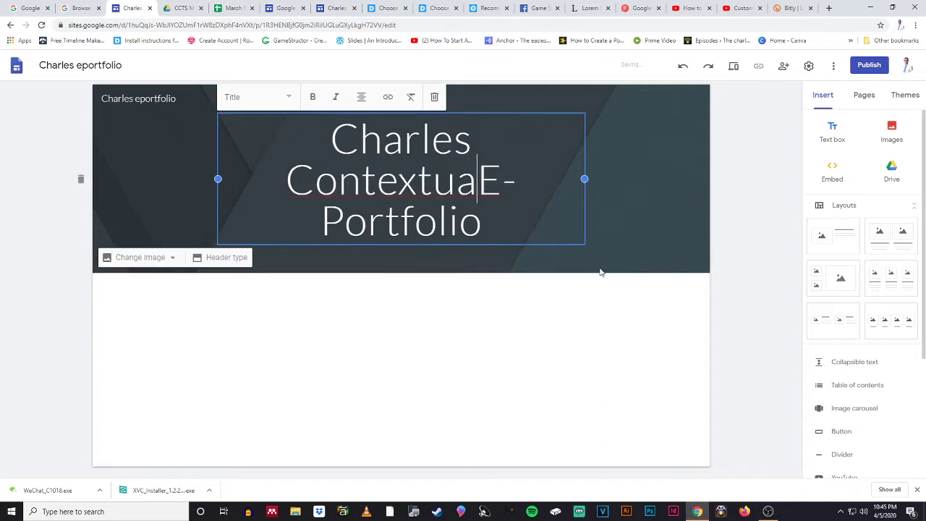
{"action": "type", "text": "tu"}
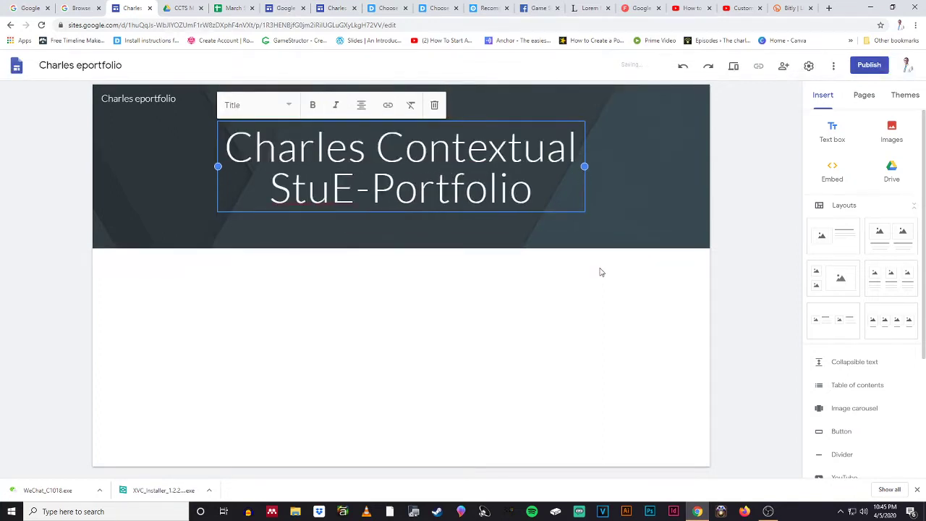
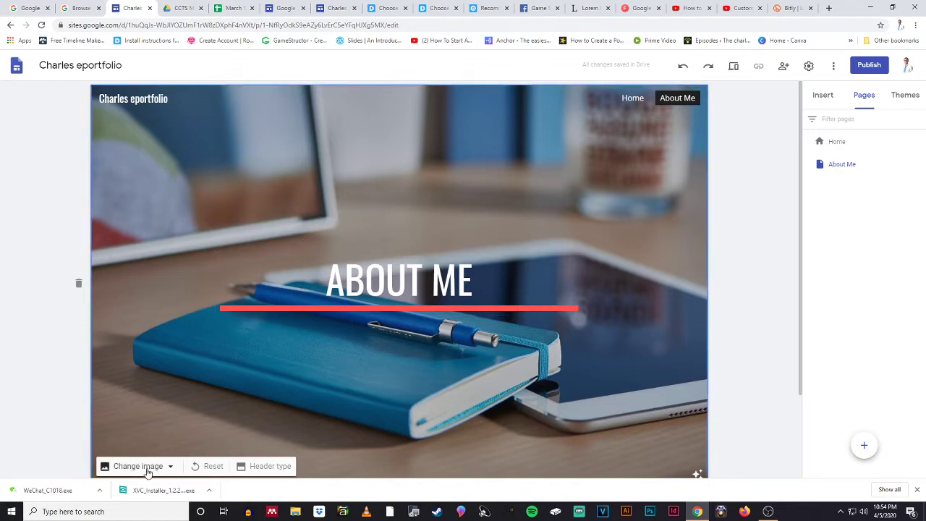
Step: Change the About Me page's header type to Banner and compare it with the Home page's header
{"action": "left_click", "coordinate": [264, 466]}
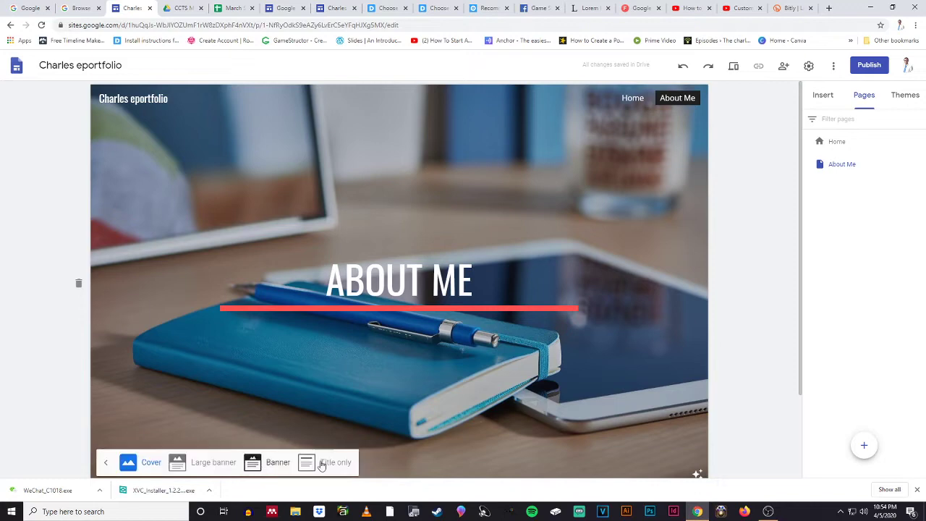
{"action": "left_click", "coordinate": [262, 467]}
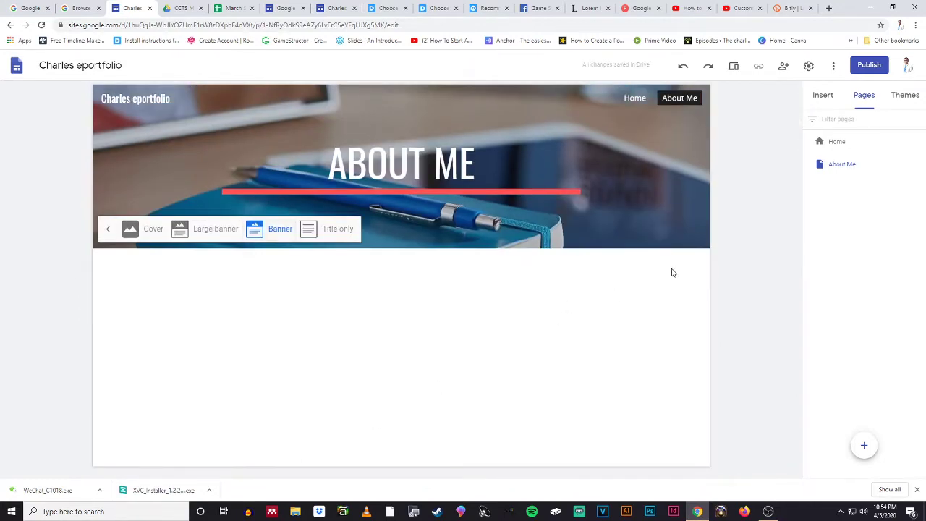
{"action": "left_click", "coordinate": [835, 141]}
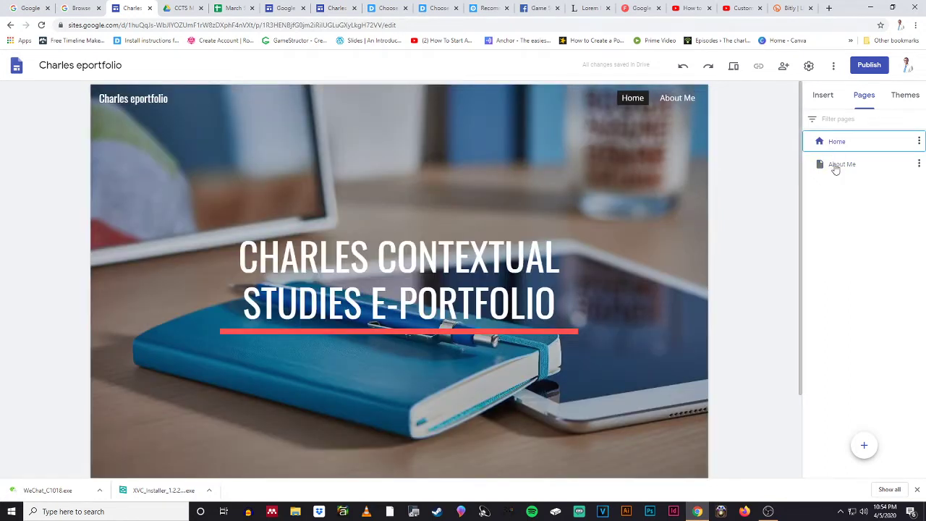
{"action": "left_click", "coordinate": [835, 165]}
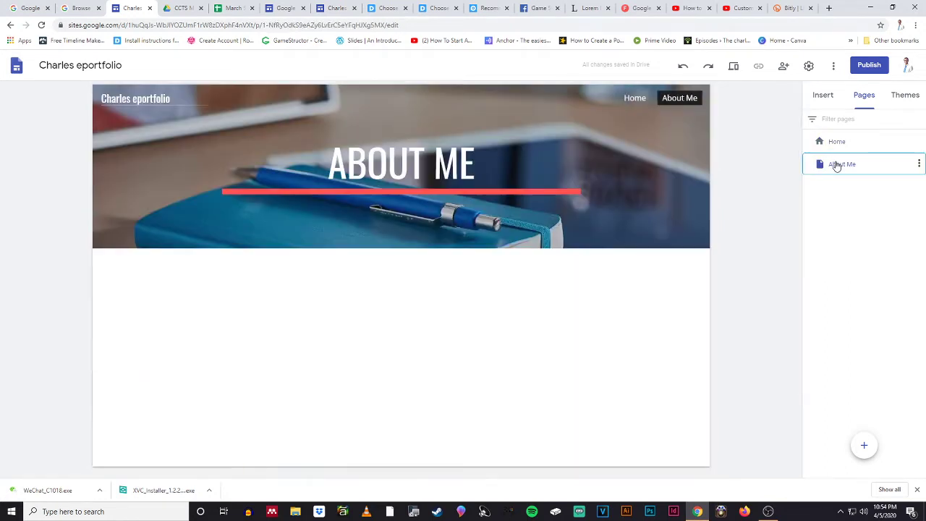
Step: Replace the About Me header image with the dark typewriter keys picture from the gallery
{"action": "mouse_move", "coordinate": [139, 239]}
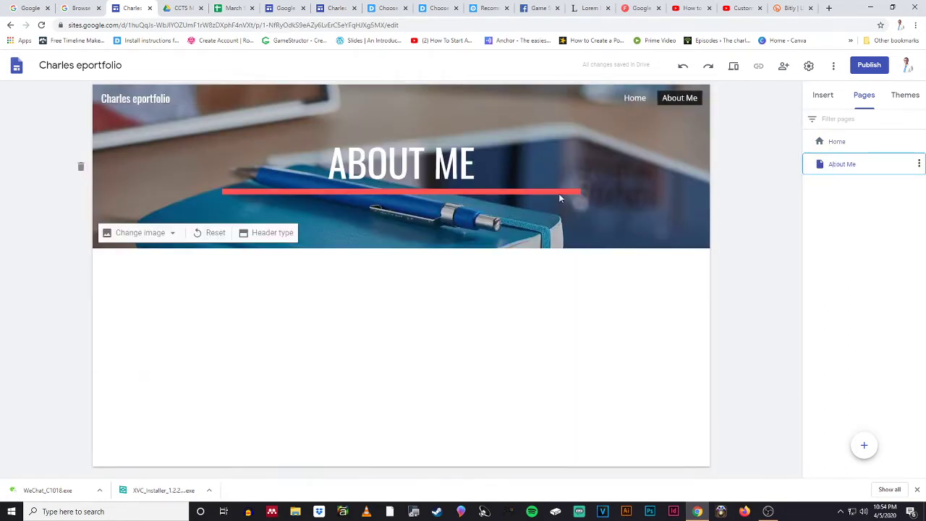
{"action": "left_click", "coordinate": [138, 232]}
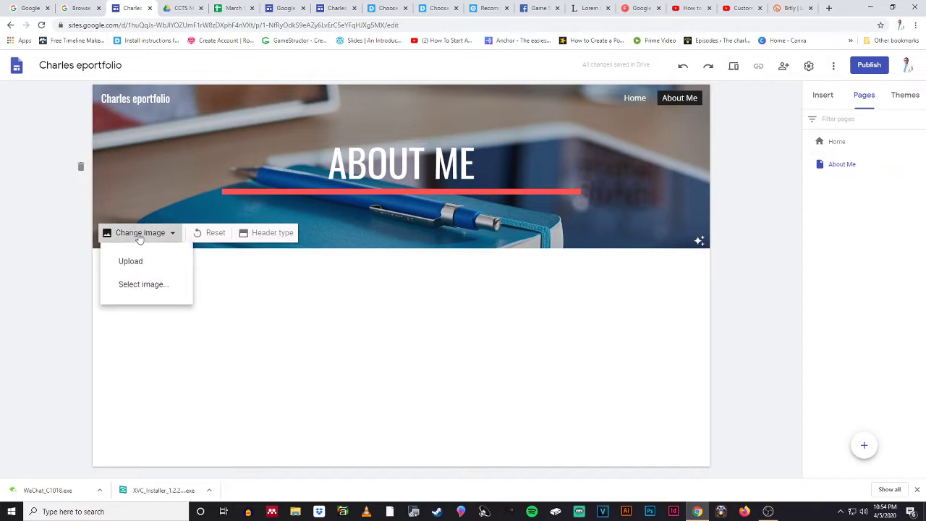
{"action": "left_click", "coordinate": [137, 287]}
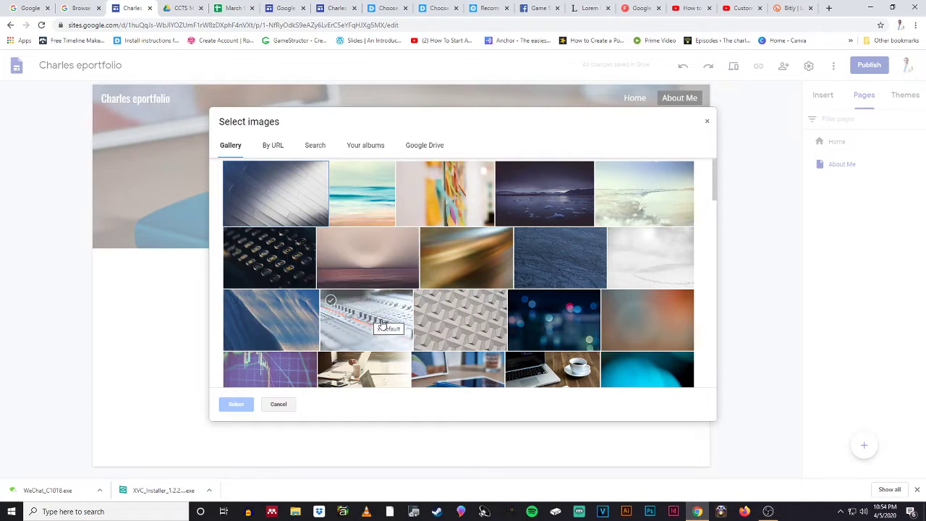
{"action": "left_click", "coordinate": [292, 284]}
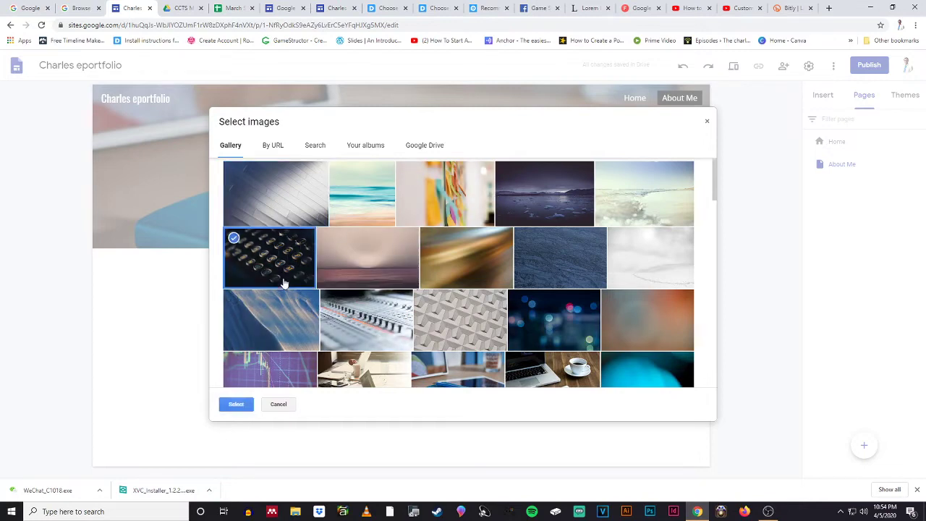
{"action": "left_click", "coordinate": [237, 405]}
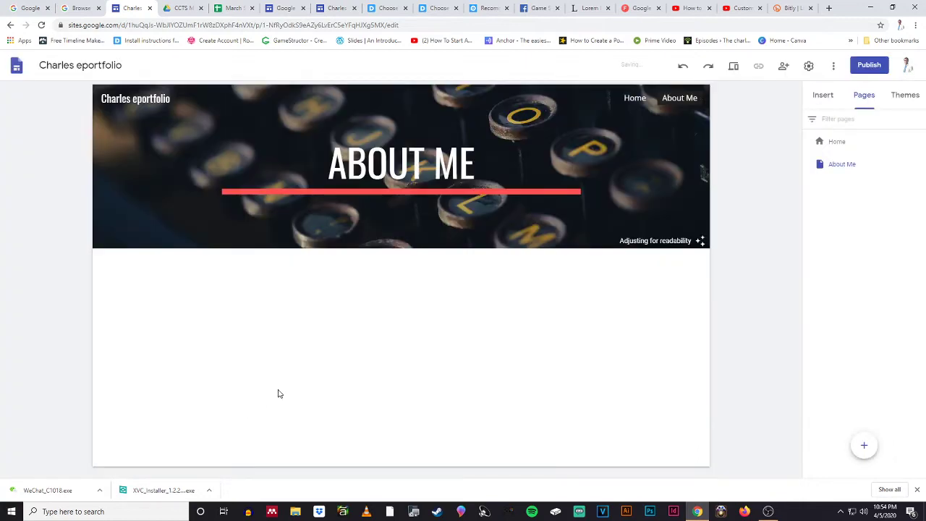
Step: Open the image selection for the About Me header and choose to add an image by URL
{"action": "mouse_move", "coordinate": [444, 224]}
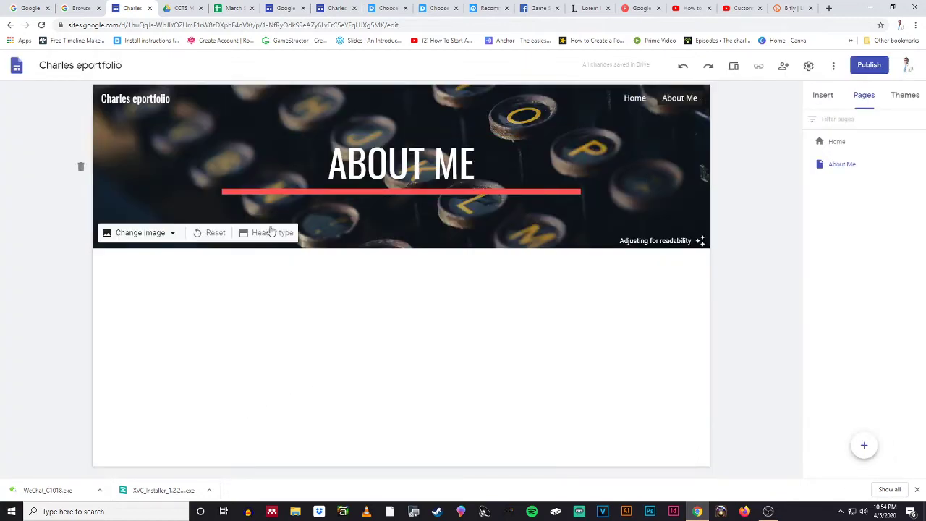
{"action": "left_click", "coordinate": [145, 239]}
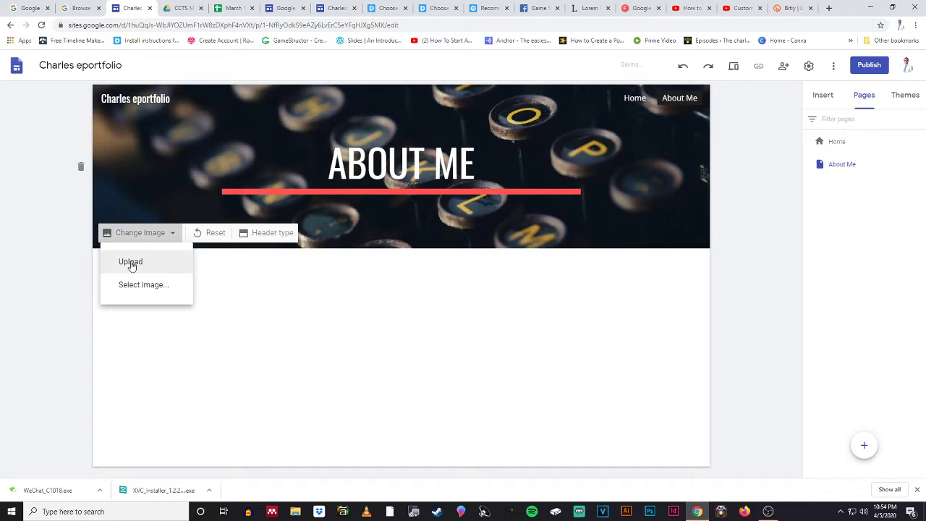
{"action": "left_click", "coordinate": [160, 285]}
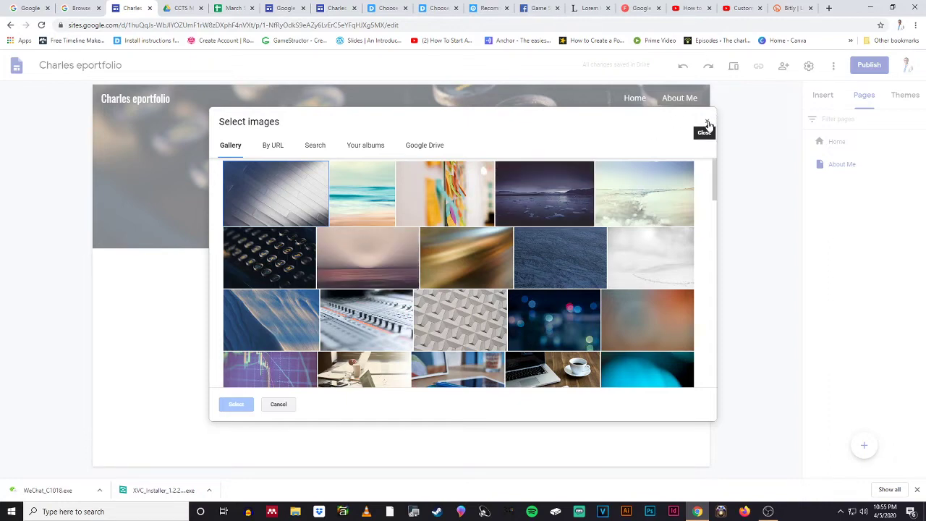
{"action": "left_click", "coordinate": [272, 147]}
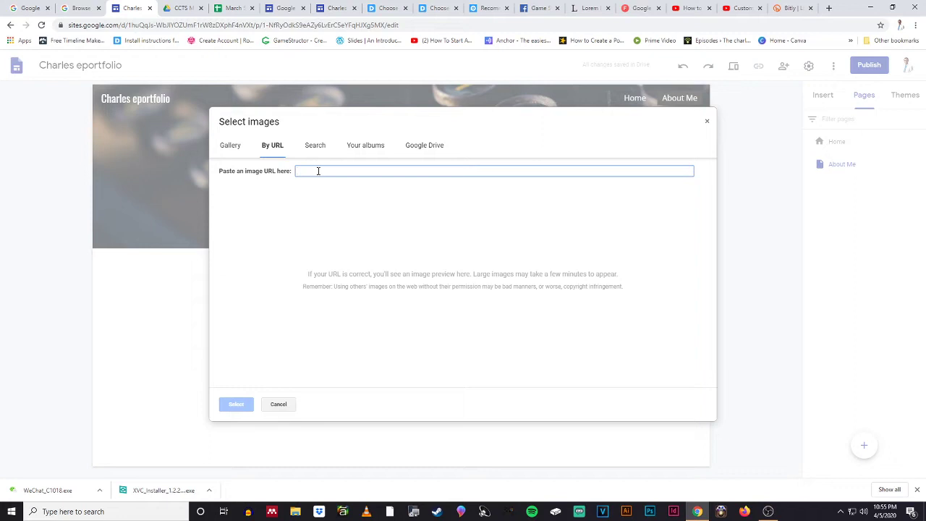
{"action": "type", "text": "spa"}
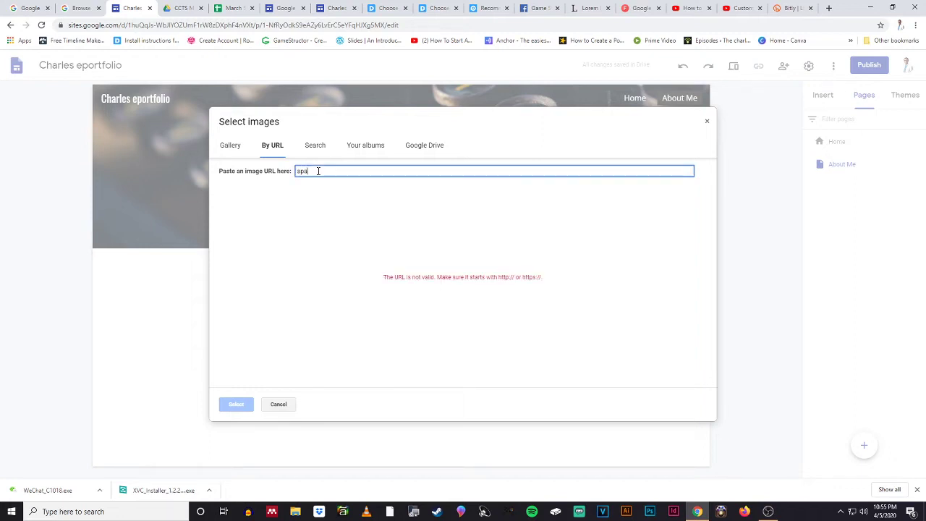
{"action": "key", "text": "BackSpace"}
{"action": "key", "text": "BackSpace"}
{"action": "key", "text": "BackSpace"}
{"action": "key", "text": "BackSpace"}
{"action": "key", "text": "BackSpace"}
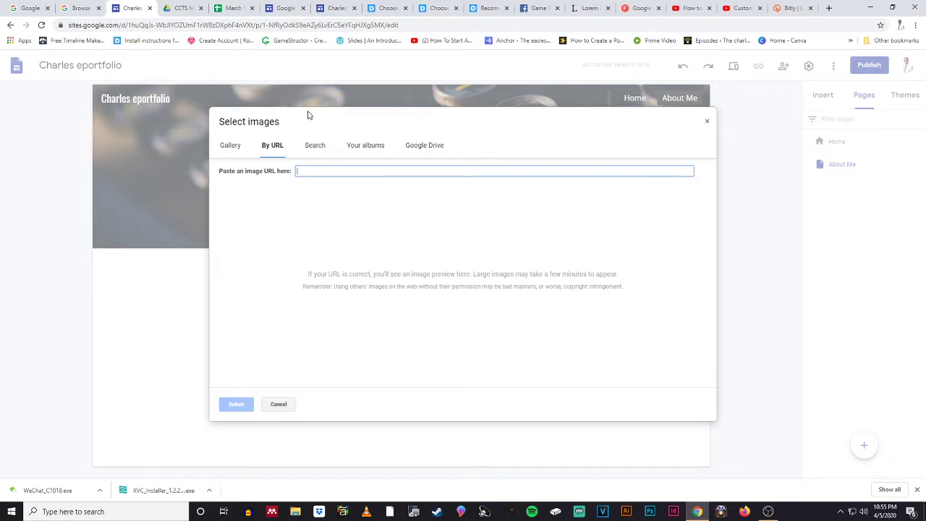
Step: Search Google for "planets" in a new browser tab and show the image results
{"action": "left_click", "coordinate": [829, 7]}
{"action": "left_click", "coordinate": [412, 309]}
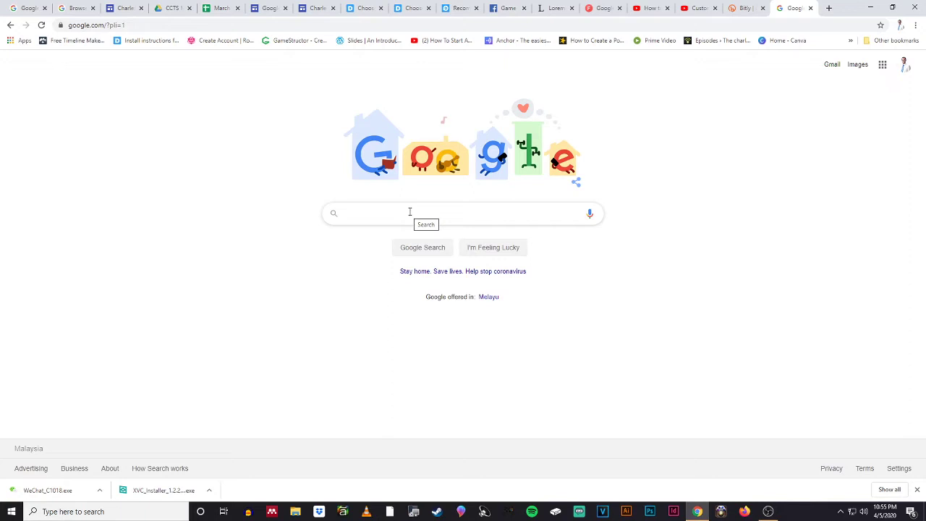
{"action": "type", "text": "pl"}
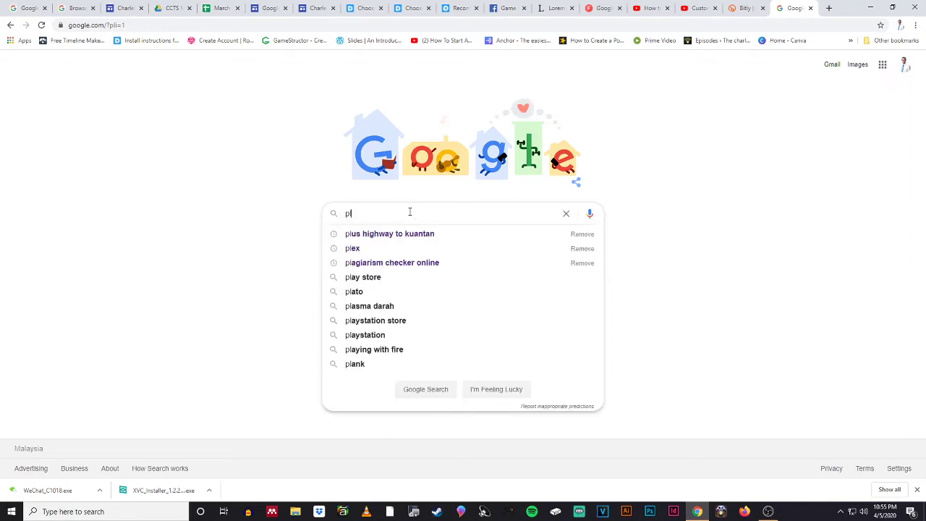
{"action": "type", "text": "anets"}
{"action": "key", "text": "Return"}
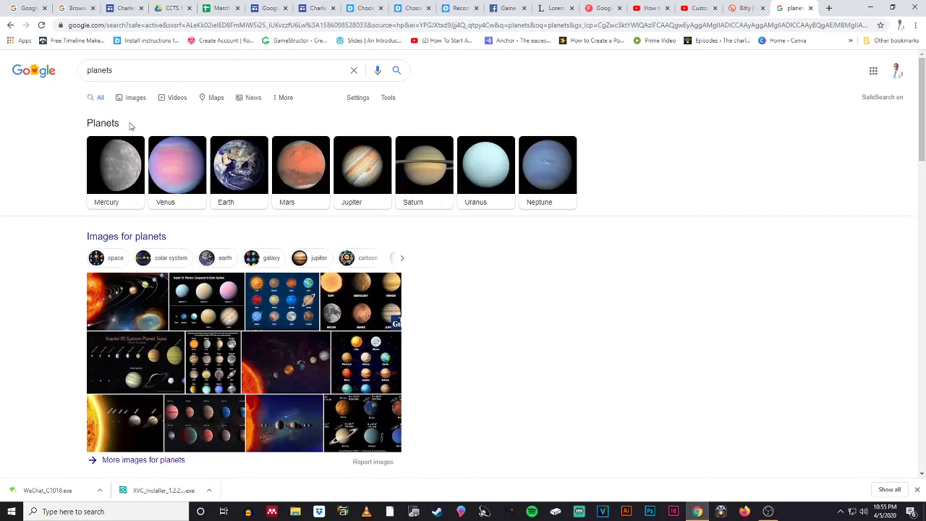
{"action": "left_click", "coordinate": [133, 101]}
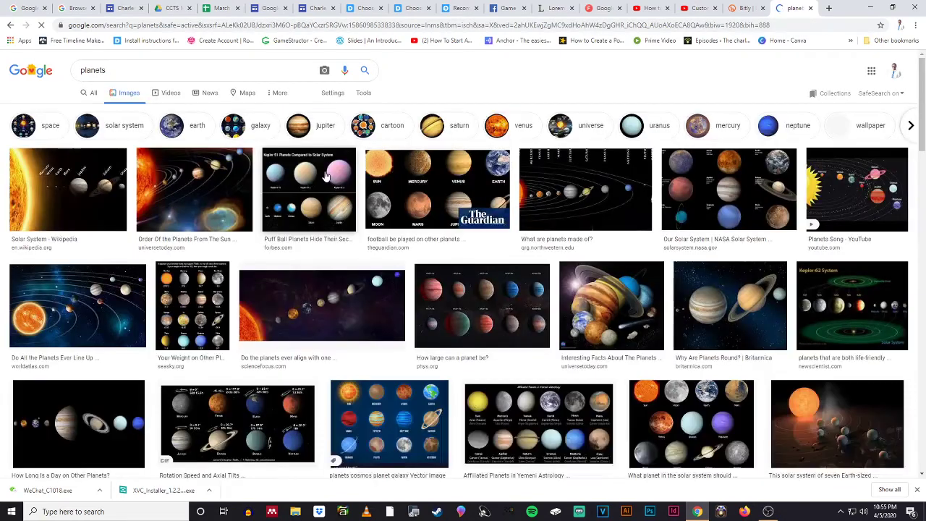
Step: Open the Science Focus page of the aligned planets image in a new tab and copy the image's address
{"action": "left_click", "coordinate": [354, 315]}
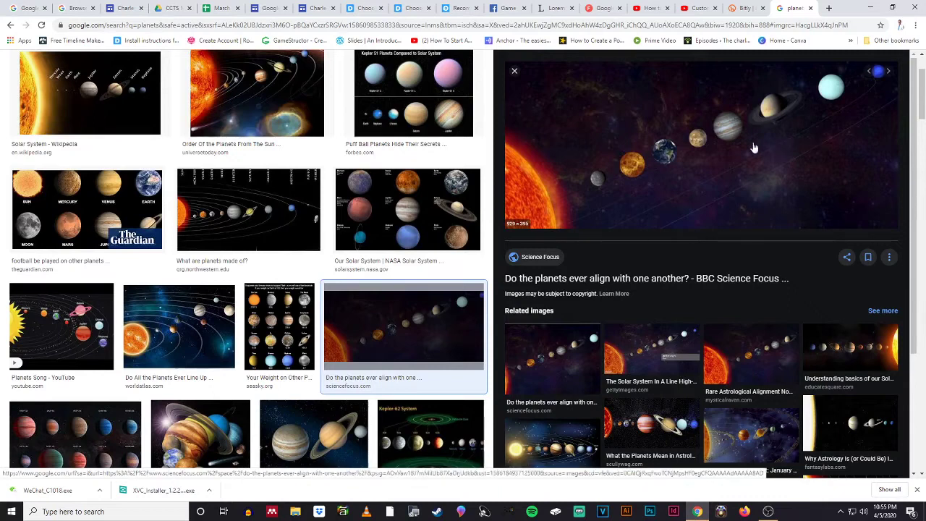
{"action": "right_click", "coordinate": [713, 155]}
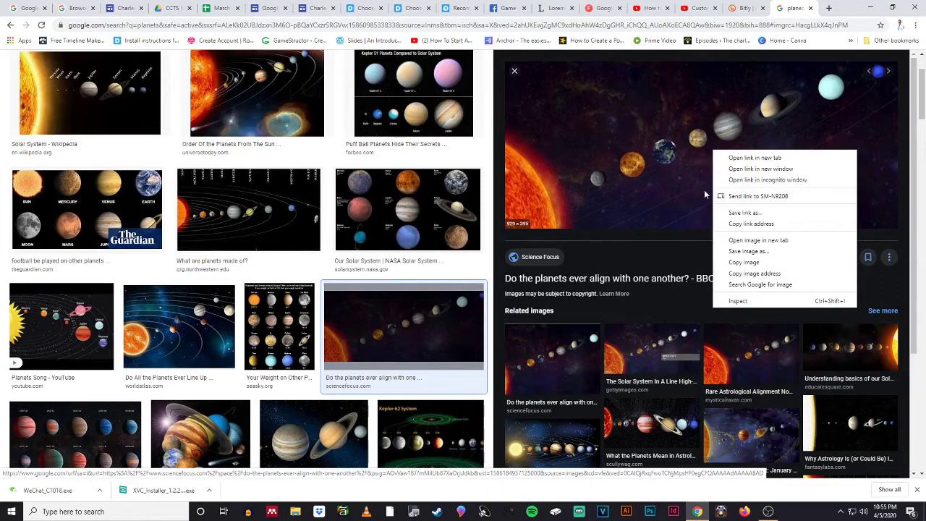
{"action": "left_click", "coordinate": [647, 162]}
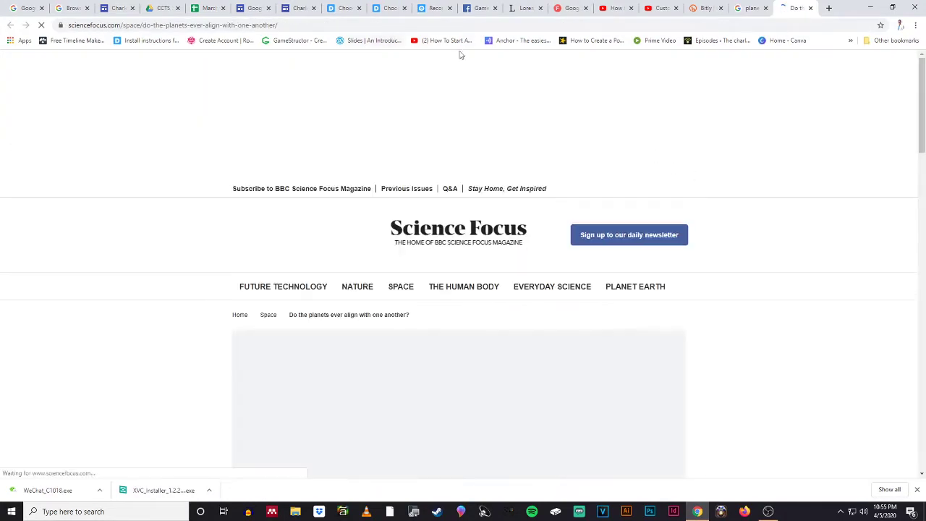
{"action": "scroll", "coordinate": [550, 191], "scroll_direction": "down", "scroll_amount": 2}
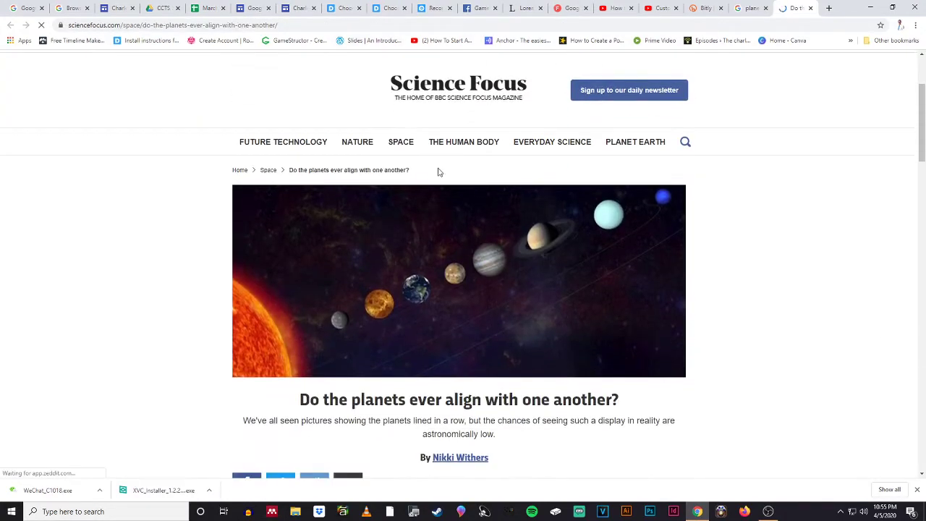
{"action": "right_click", "coordinate": [472, 267]}
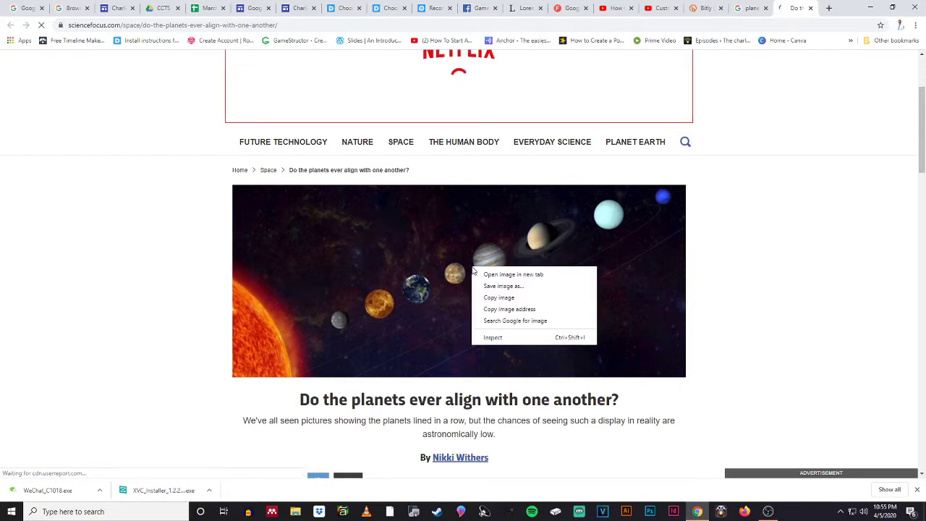
{"action": "left_click", "coordinate": [506, 309]}
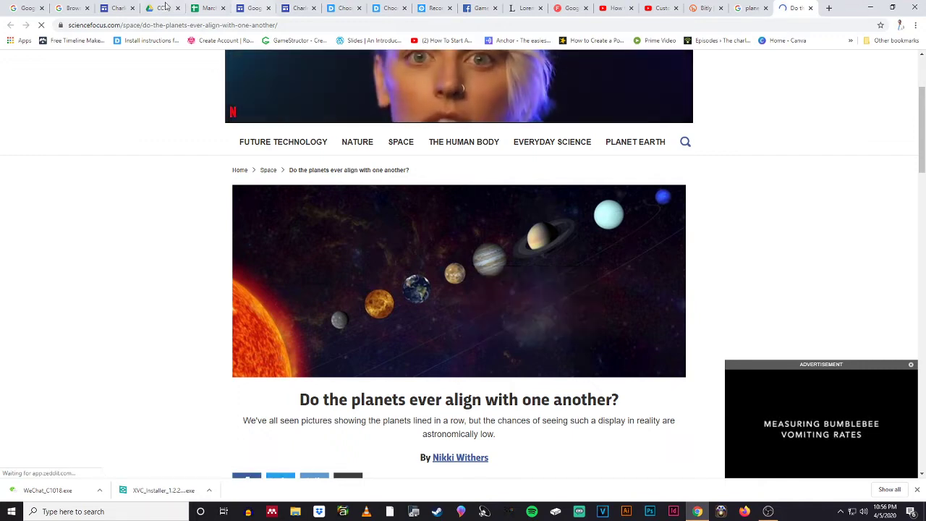
Step: Return to the site editor and set the About Me header image from the copied planets image URL
{"action": "left_click", "coordinate": [116, 11]}
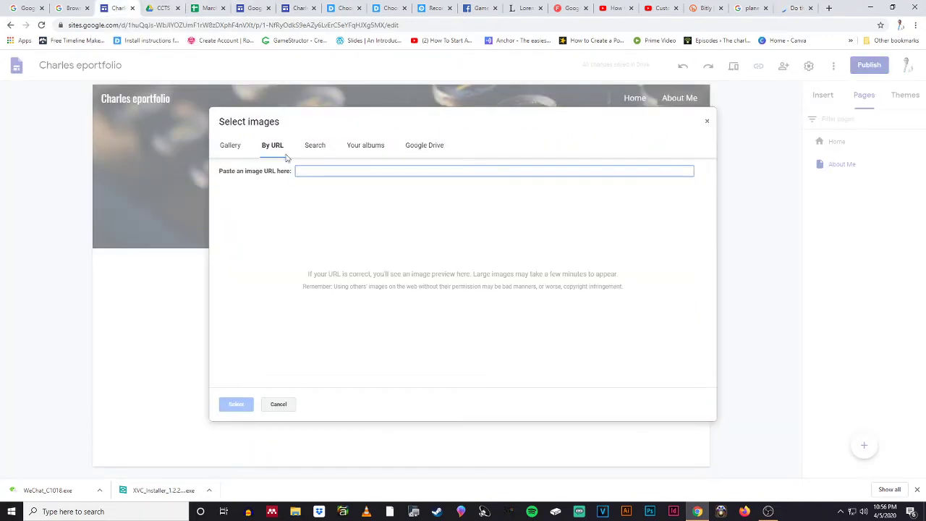
{"action": "right_click", "coordinate": [308, 171]}
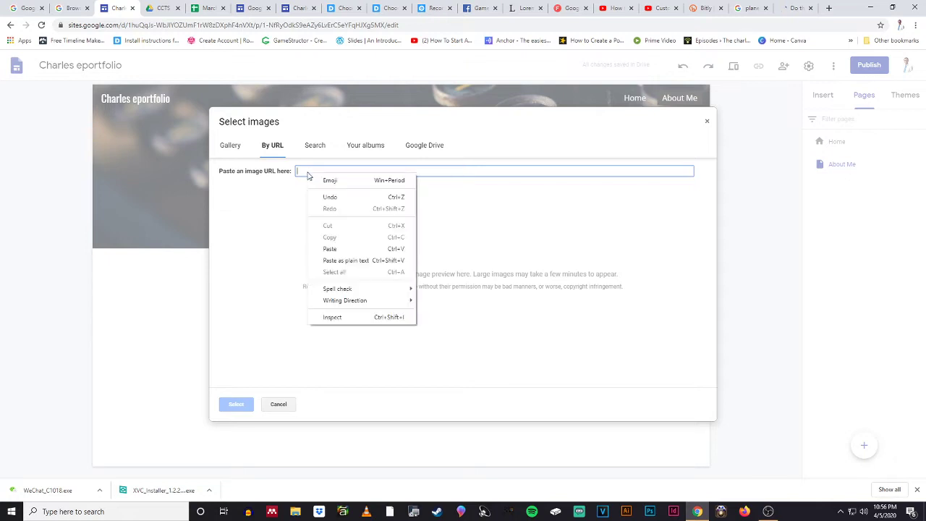
{"action": "left_click", "coordinate": [346, 244]}
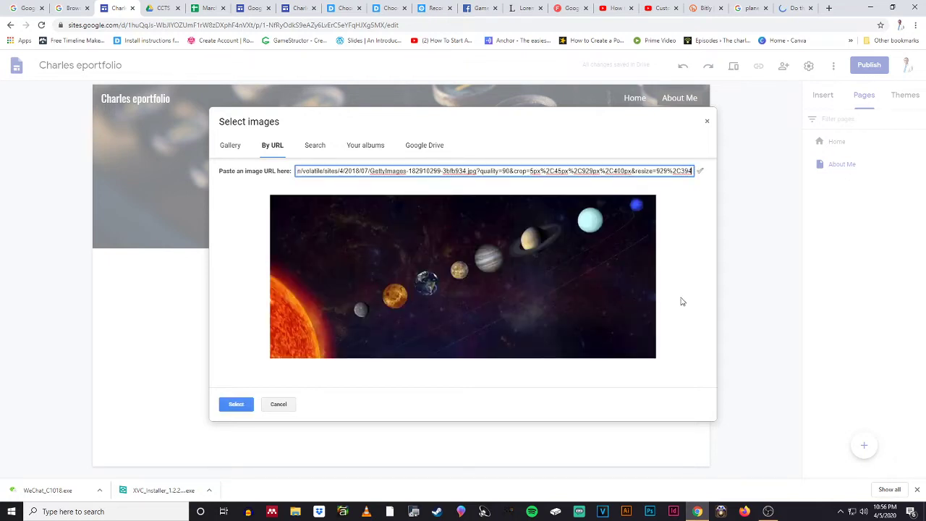
{"action": "left_click", "coordinate": [246, 406]}
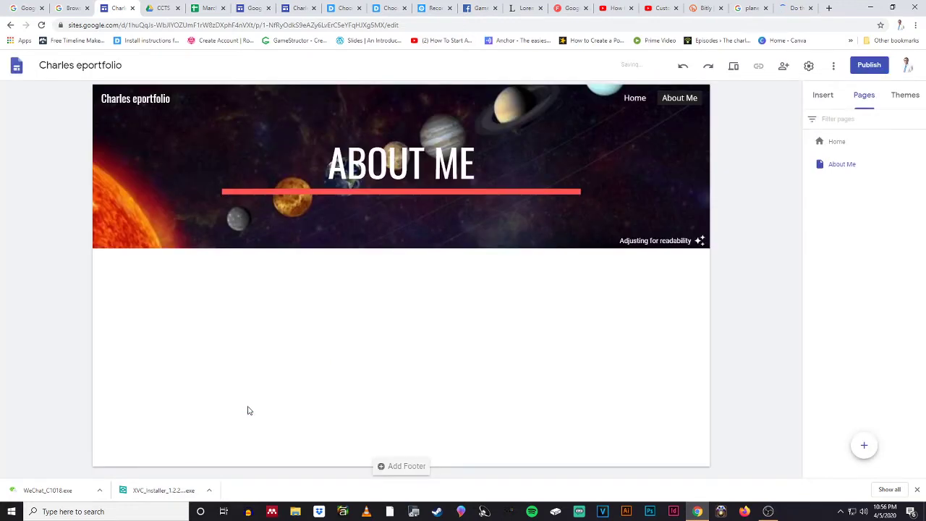
{"action": "mouse_move", "coordinate": [634, 150]}
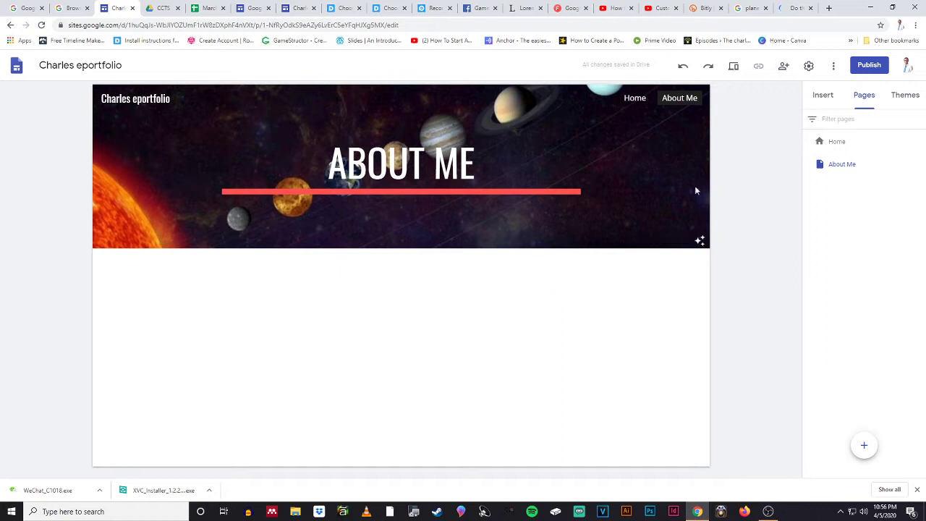
{"action": "mouse_move", "coordinate": [603, 186]}
{"action": "left_click", "coordinate": [149, 232]}
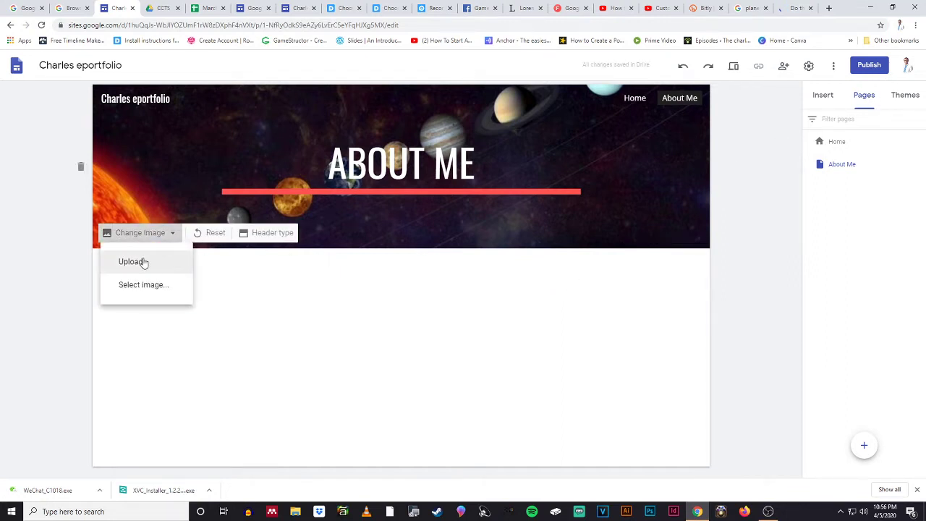
{"action": "left_click", "coordinate": [132, 262]}
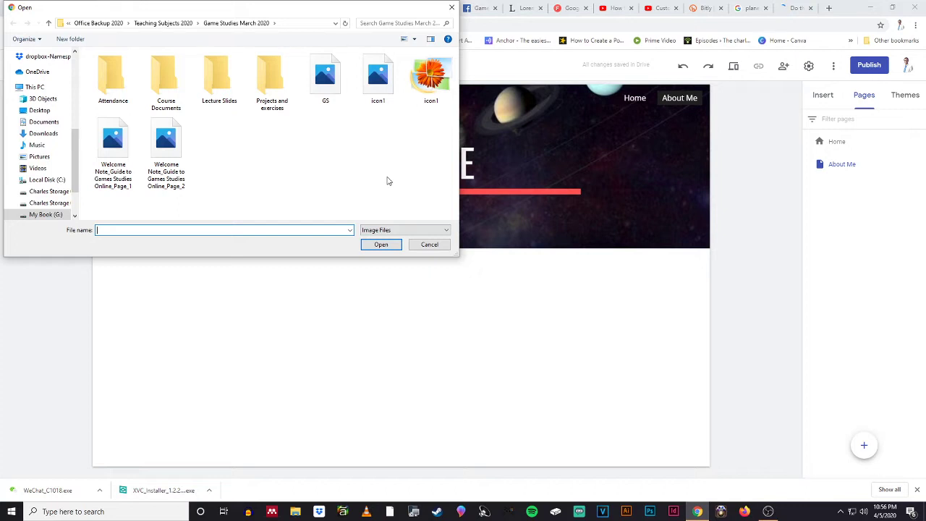
{"action": "left_click", "coordinate": [438, 247]}
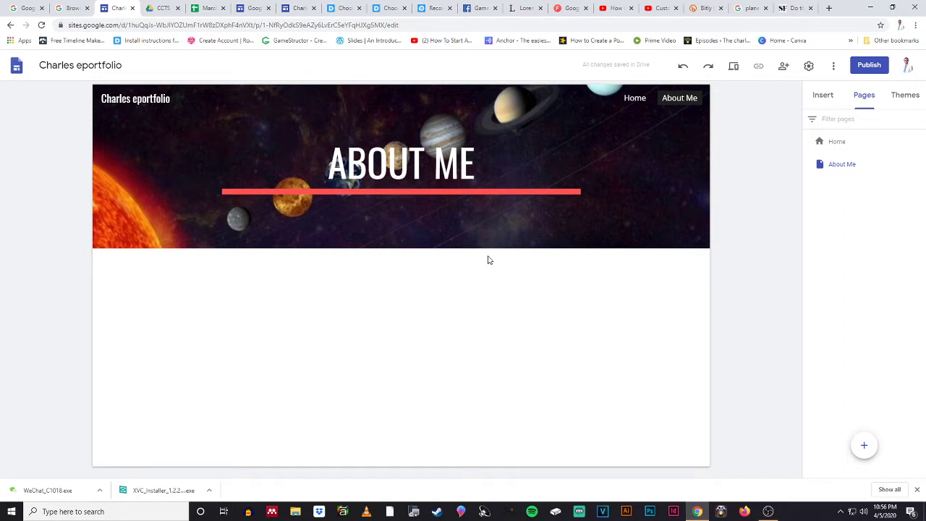
Step: Search for "music" images for the About Me header and set the earphones photo as its background
{"action": "mouse_move", "coordinate": [693, 210]}
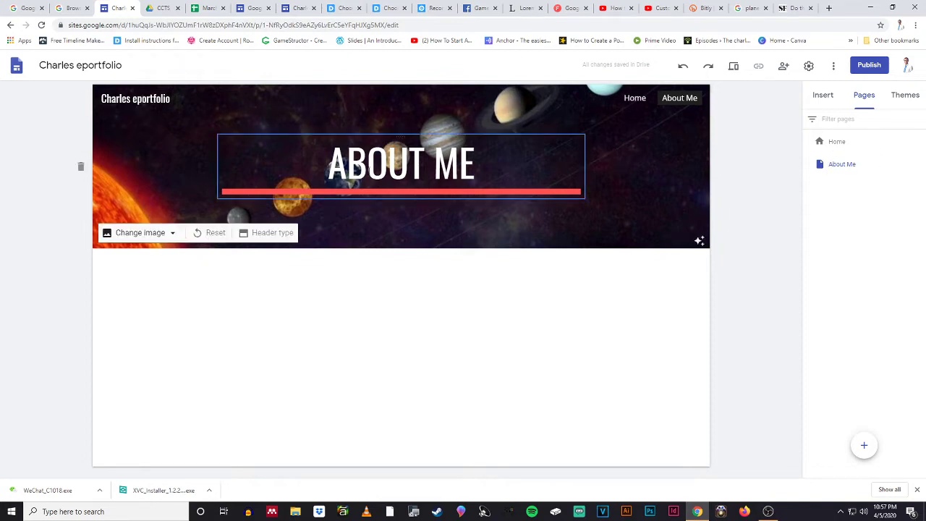
{"action": "left_click", "coordinate": [160, 234]}
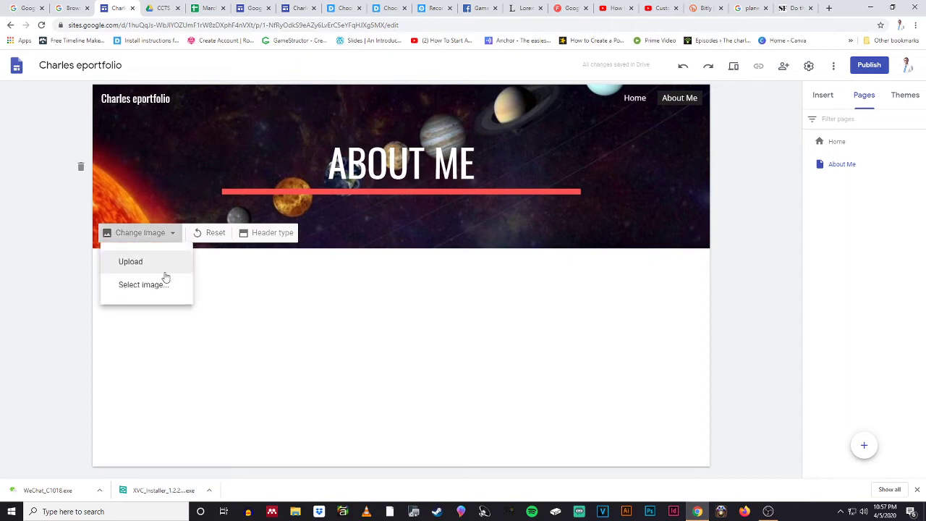
{"action": "left_click", "coordinate": [155, 284]}
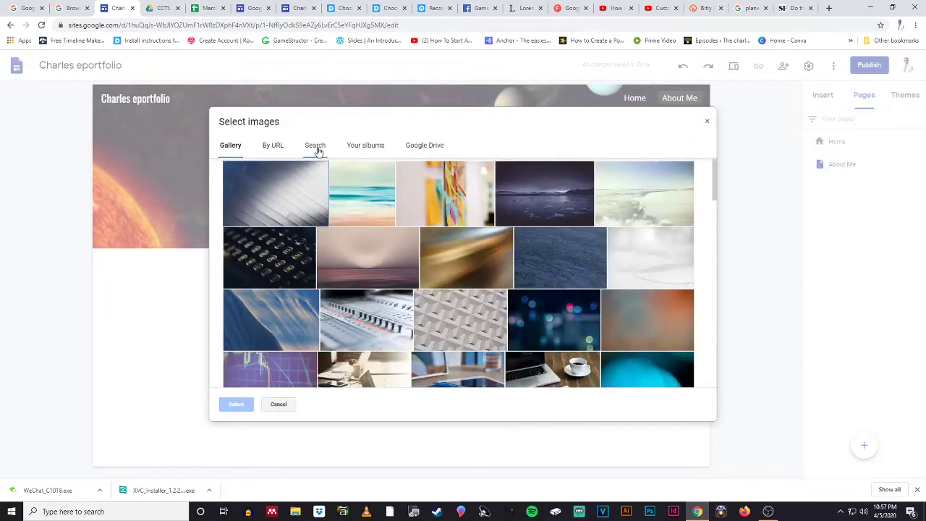
{"action": "left_click", "coordinate": [316, 148]}
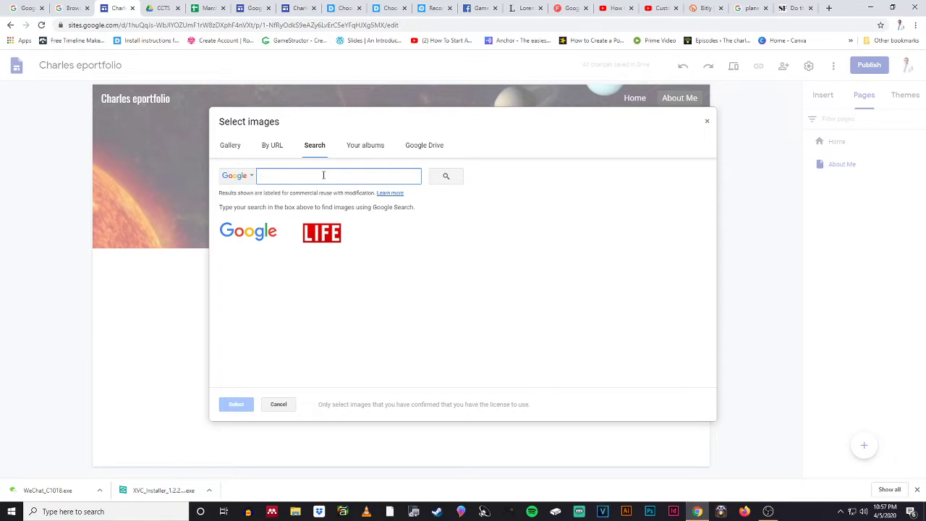
{"action": "type", "text": "music"}
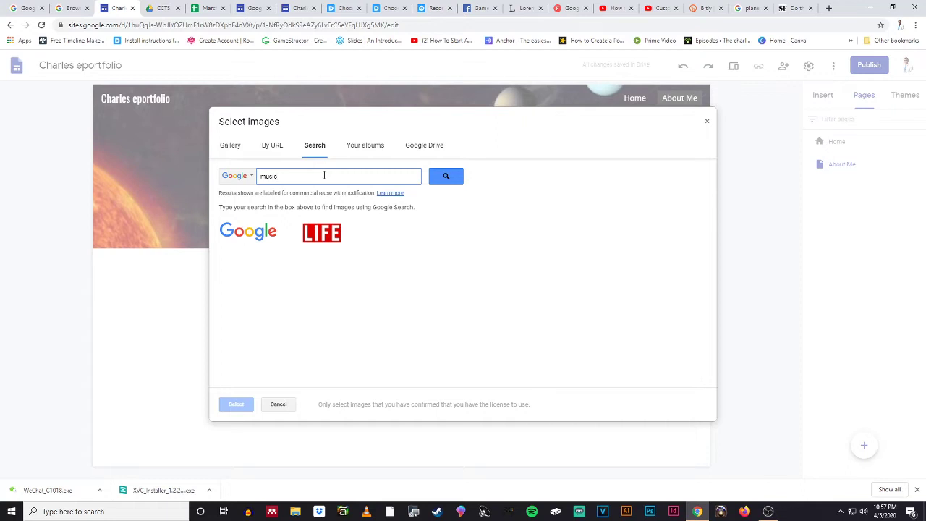
{"action": "left_click", "coordinate": [446, 177]}
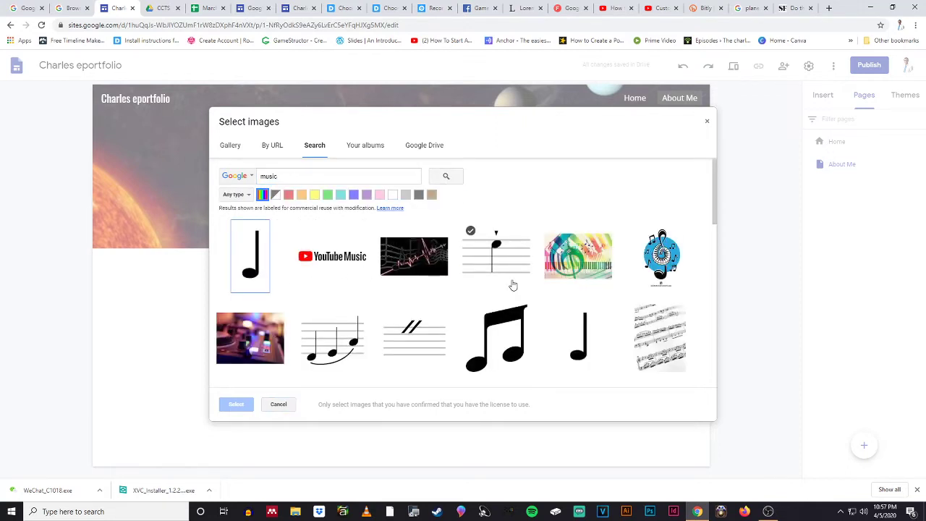
{"action": "scroll", "coordinate": [510, 286], "scroll_direction": "down", "scroll_amount": 5}
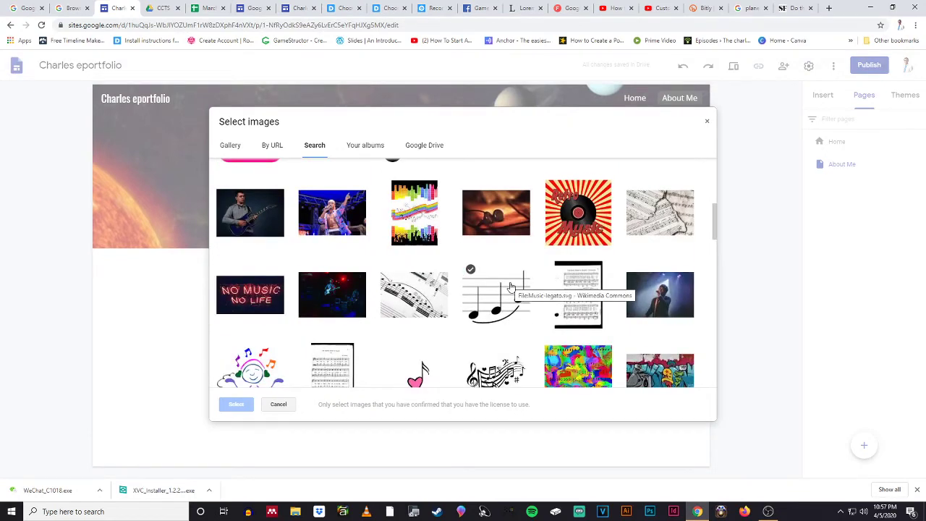
{"action": "left_click", "coordinate": [504, 223]}
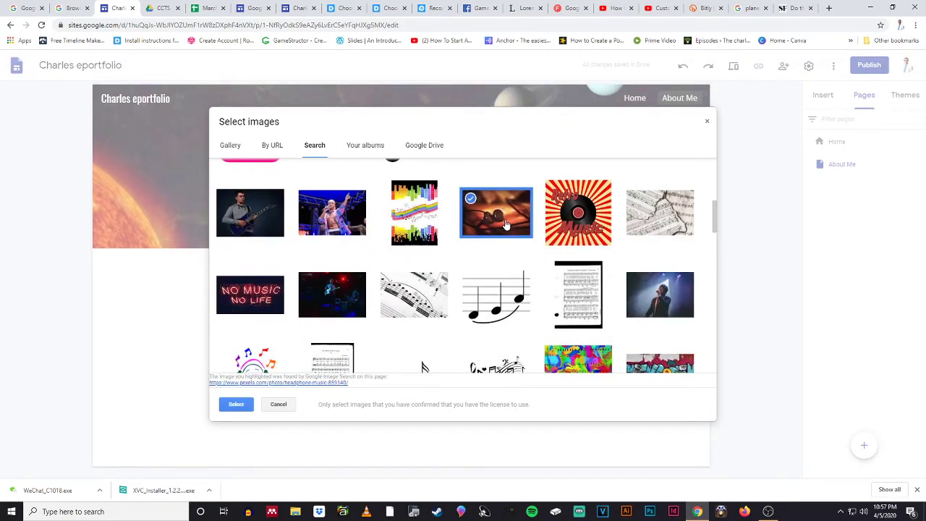
{"action": "left_click", "coordinate": [236, 405]}
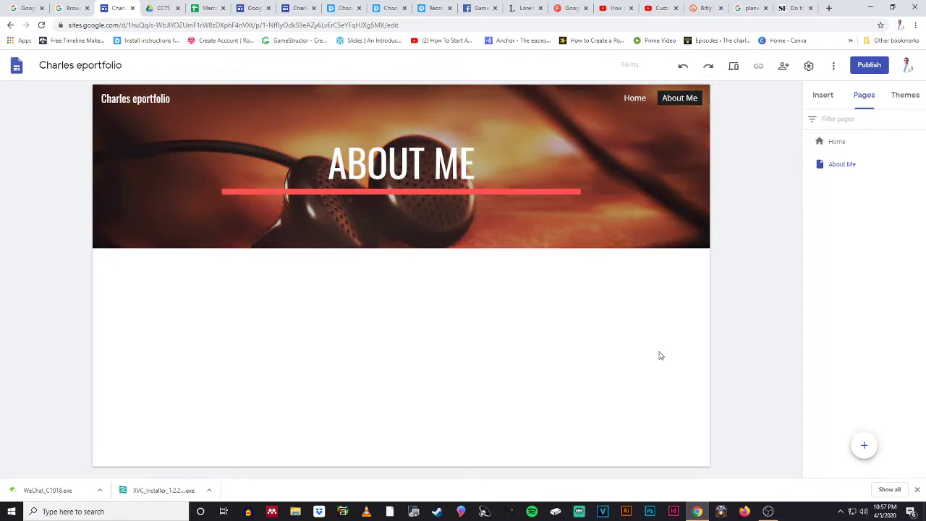
Step: Replace the About Me header image with the desert cartoon picture from an October 7, 2017 album
{"action": "mouse_move", "coordinate": [260, 239]}
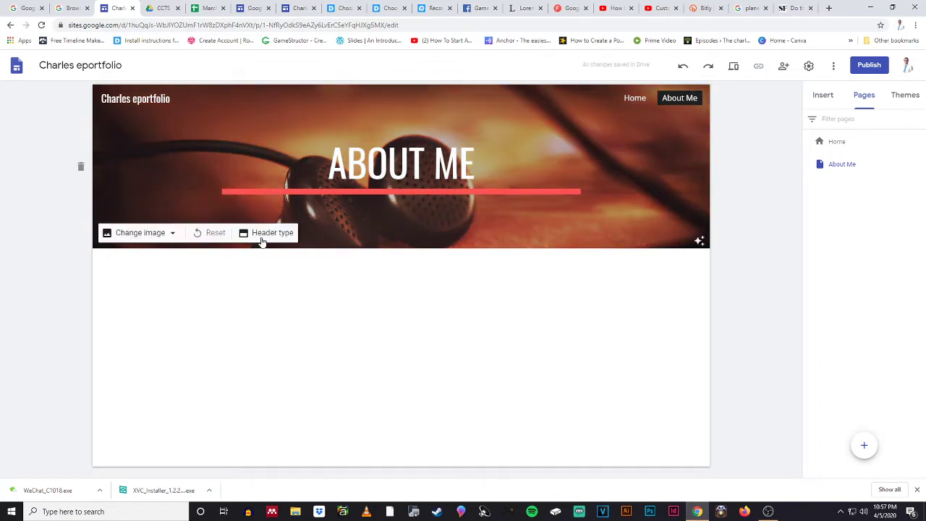
{"action": "left_click", "coordinate": [151, 233]}
{"action": "left_click", "coordinate": [143, 285]}
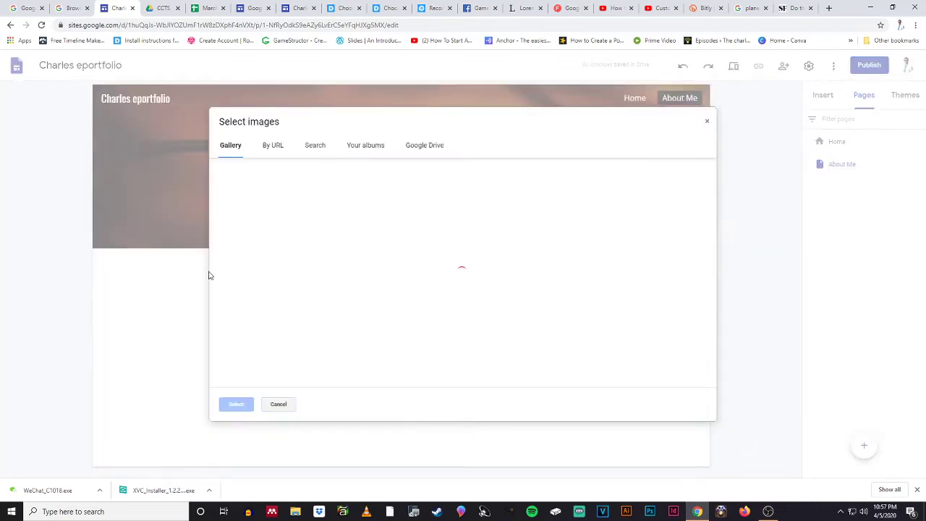
{"action": "left_click", "coordinate": [372, 150]}
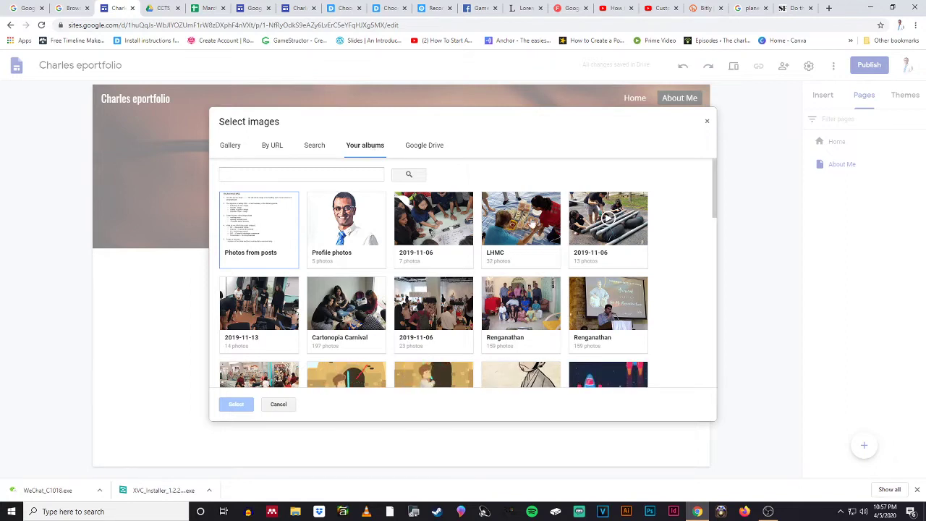
{"action": "scroll", "coordinate": [531, 226], "scroll_direction": "down", "scroll_amount": 2}
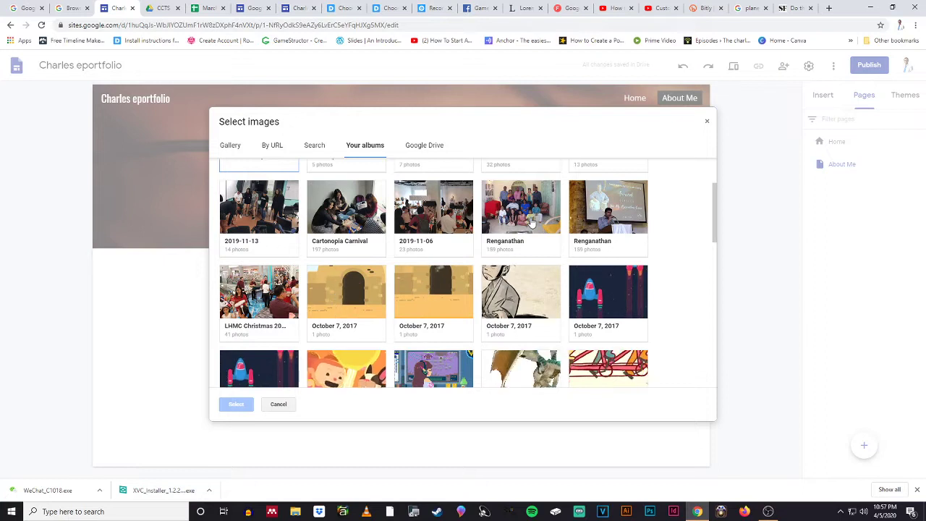
{"action": "left_click", "coordinate": [459, 301]}
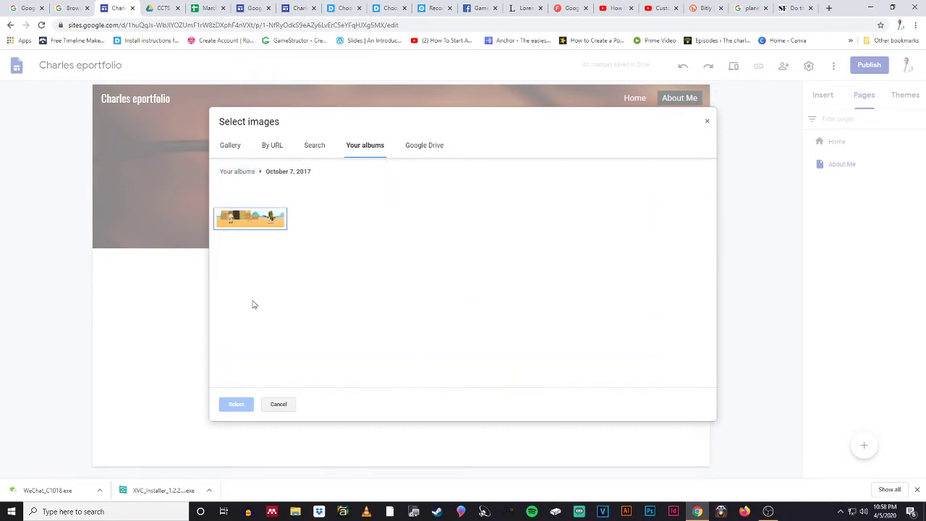
{"action": "left_click", "coordinate": [270, 222]}
{"action": "left_click", "coordinate": [237, 404]}
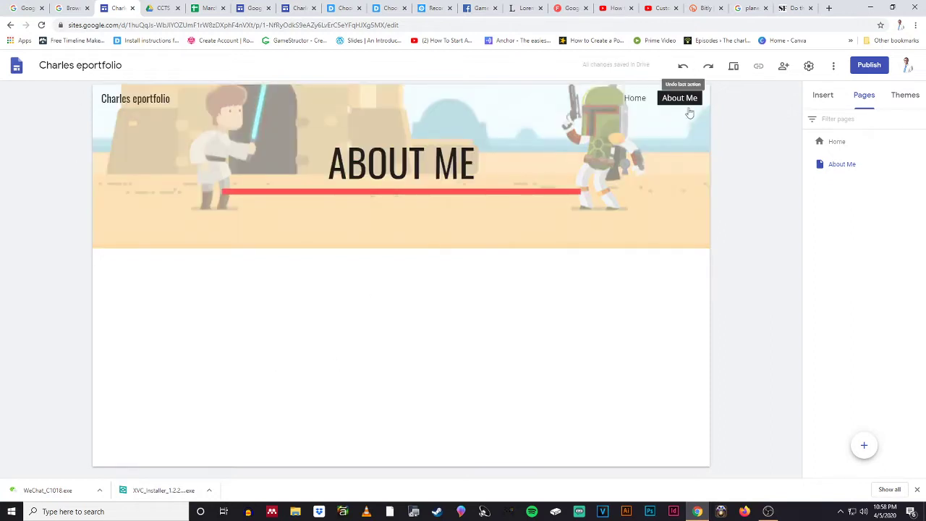
{"action": "mouse_move", "coordinate": [632, 228]}
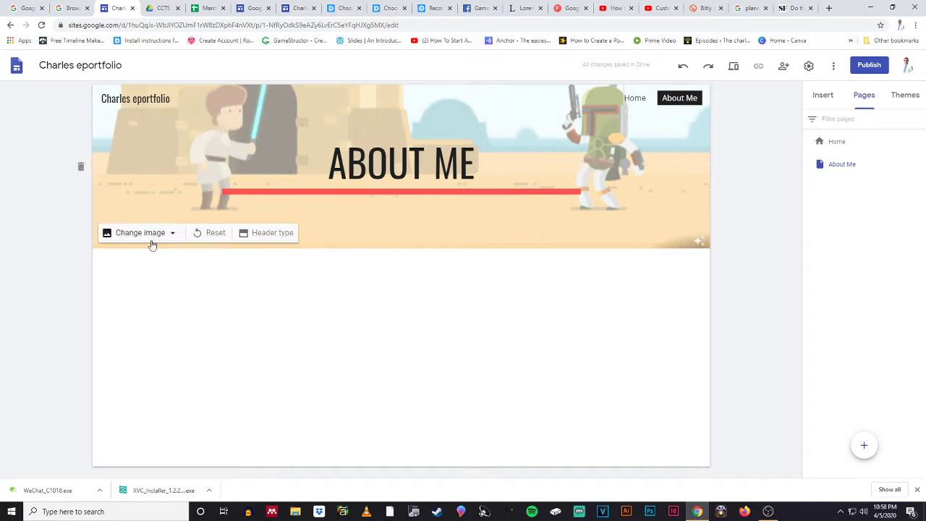
{"action": "left_click", "coordinate": [138, 236]}
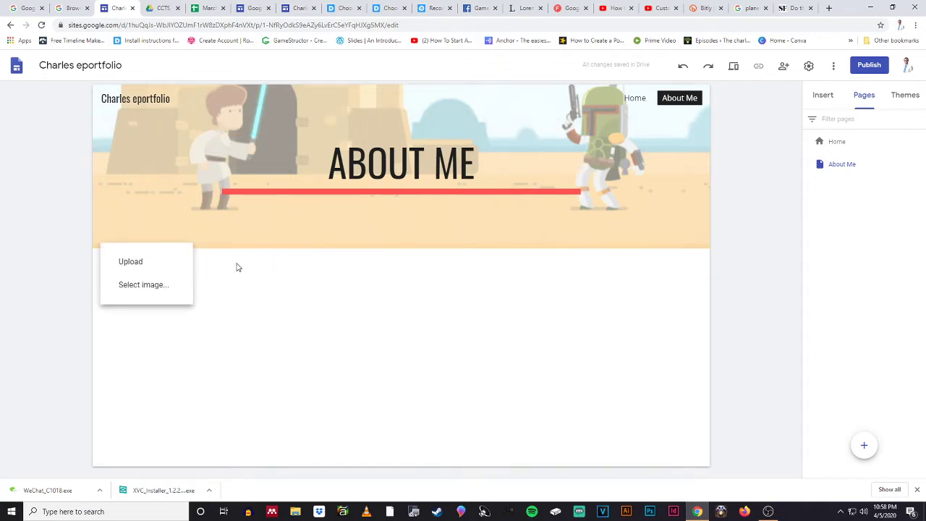
{"action": "left_click", "coordinate": [333, 287]}
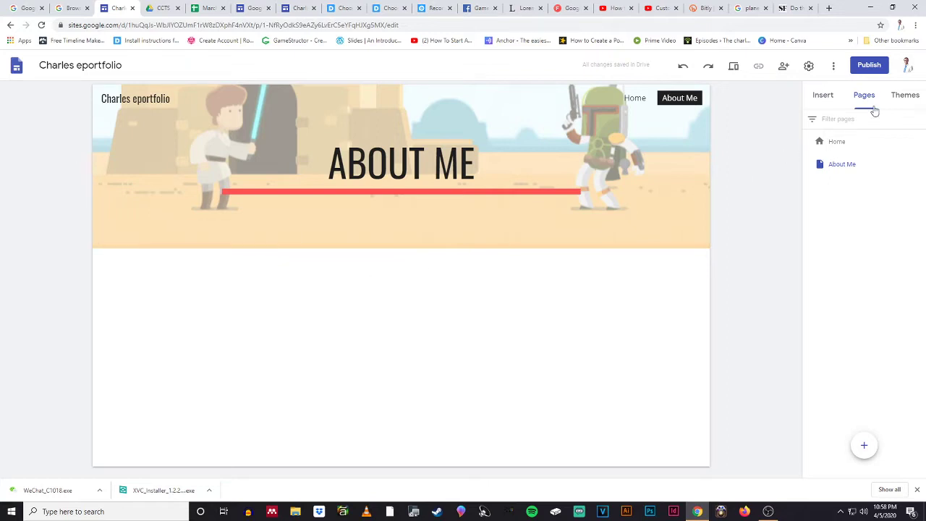
Step: Try the Simple, Diplomat and Aristotle themes on the site and reapply the Impression theme
{"action": "left_click", "coordinate": [899, 97]}
{"action": "left_click", "coordinate": [869, 142]}
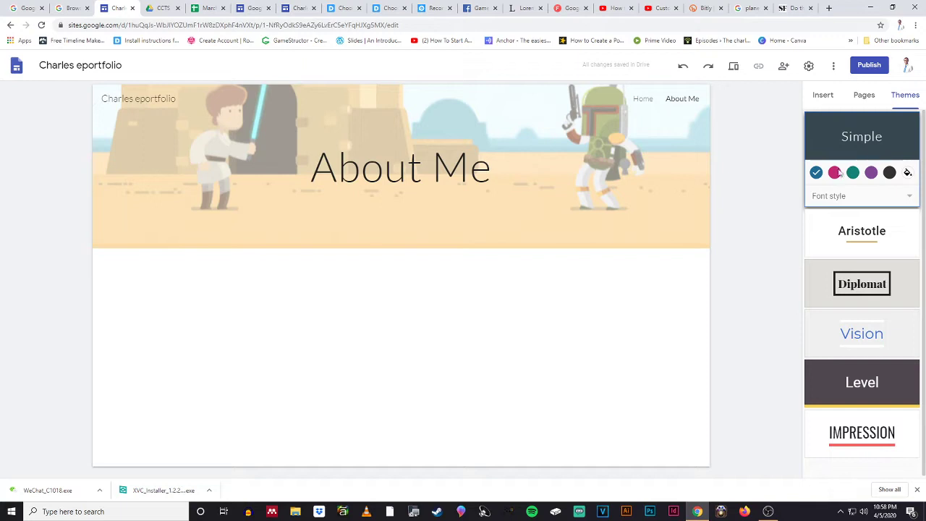
{"action": "left_click", "coordinate": [882, 291]}
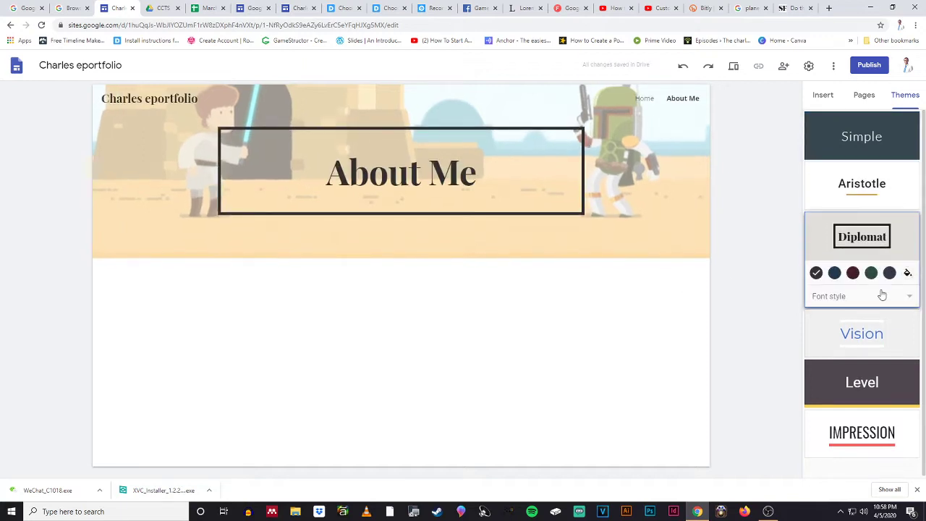
{"action": "left_click", "coordinate": [882, 190]}
{"action": "left_click", "coordinate": [865, 442]}
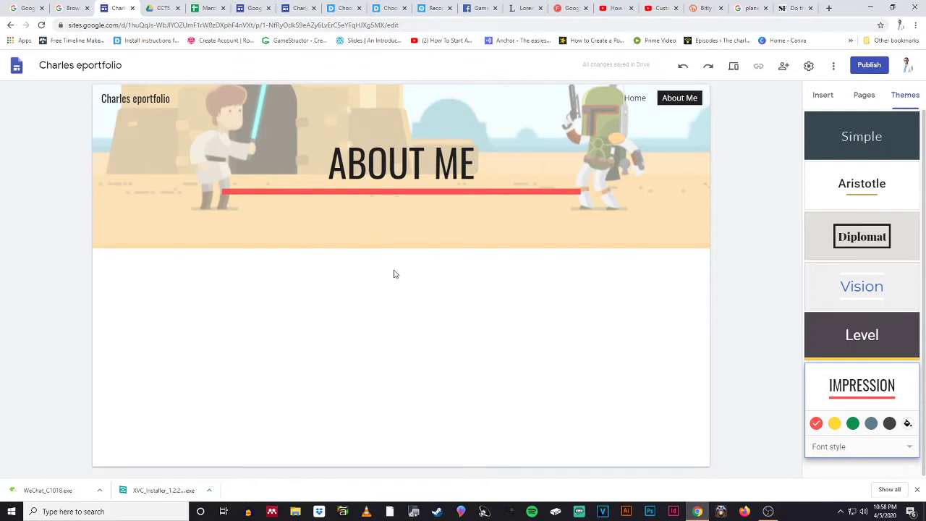
Step: Insert a text box below the About Me header and switch to the Lorem Ipsum browser tab
{"action": "left_click", "coordinate": [828, 96]}
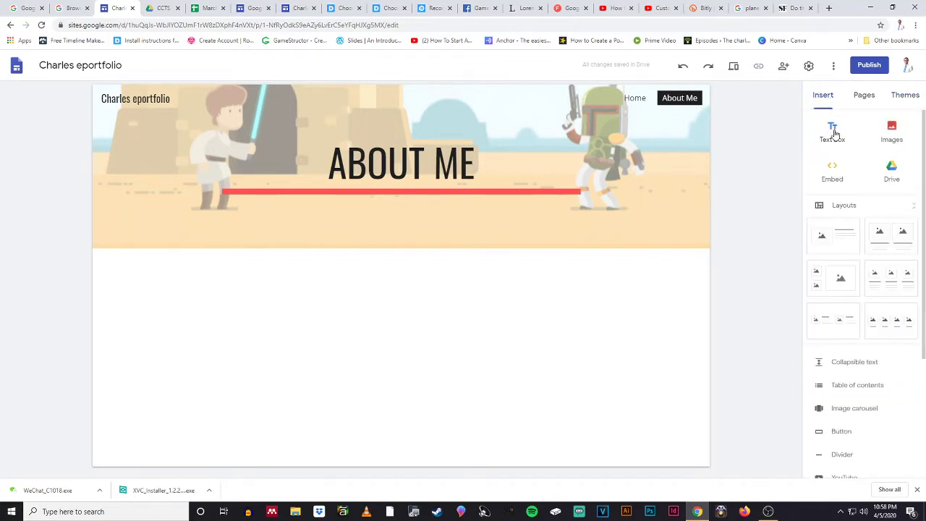
{"action": "left_click", "coordinate": [832, 133]}
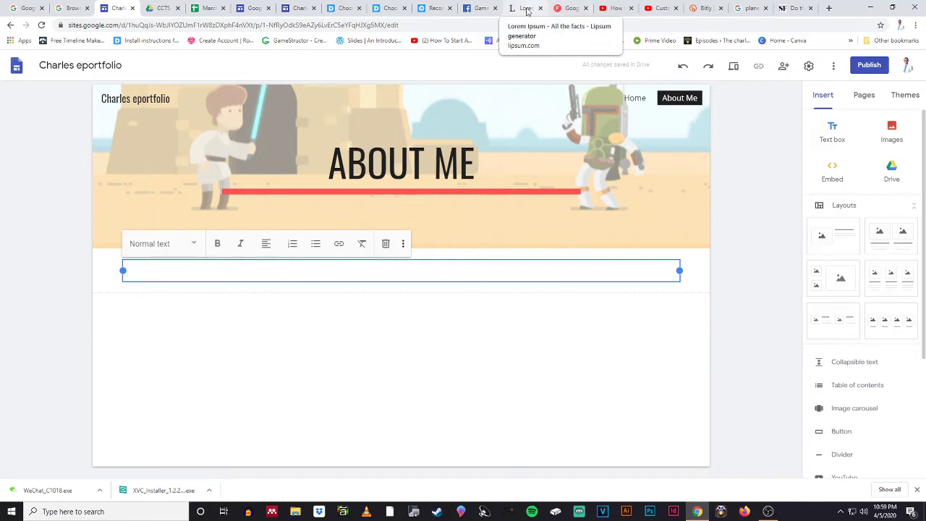
{"action": "left_click", "coordinate": [526, 10]}
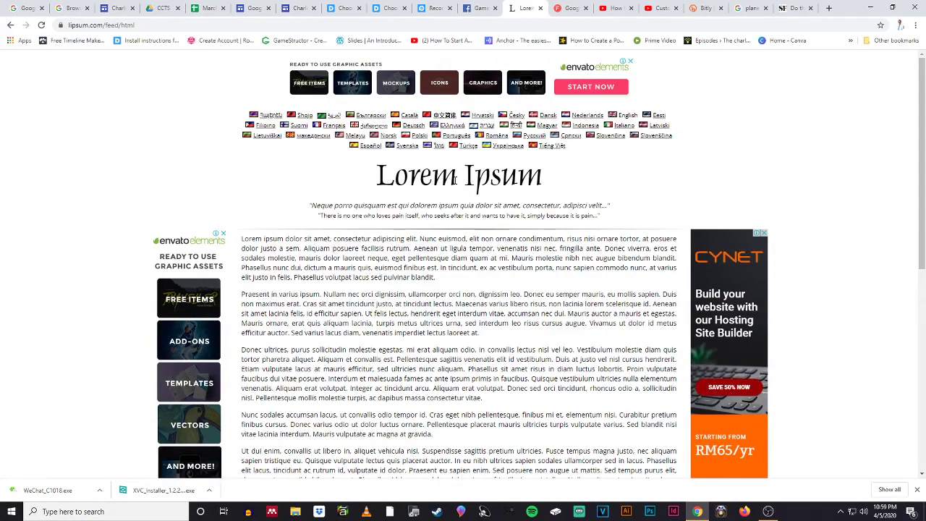
Step: Load the lipsum.com home page by removing /feed/html from the current address
{"action": "scroll", "coordinate": [455, 180], "scroll_direction": "down", "scroll_amount": 3}
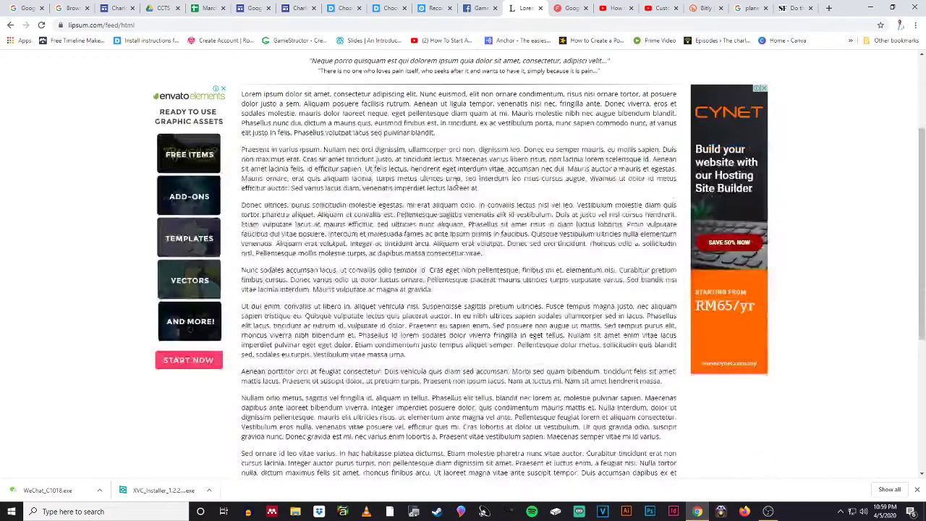
{"action": "scroll", "coordinate": [460, 181], "scroll_direction": "up", "scroll_amount": 3}
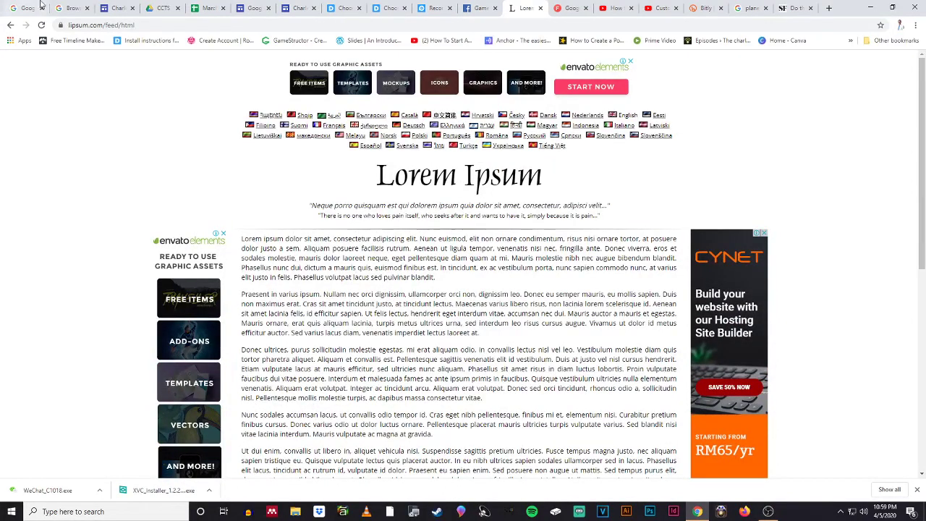
{"action": "left_click", "coordinate": [130, 26]}
{"action": "left_click", "coordinate": [130, 27]}
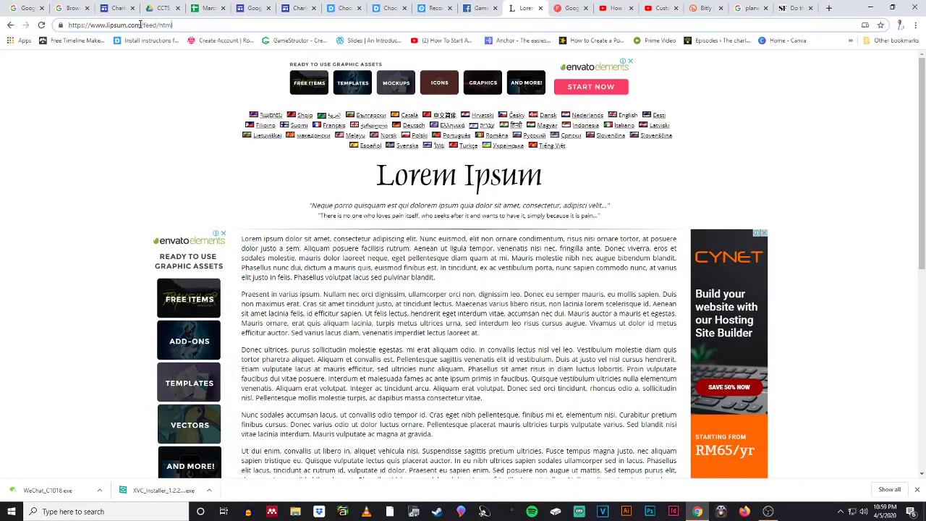
{"action": "left_click_drag", "start_coordinate": [181, 25], "coordinate": [142, 26]}
{"action": "key", "text": "BackSpace"}
{"action": "key", "text": "Return"}
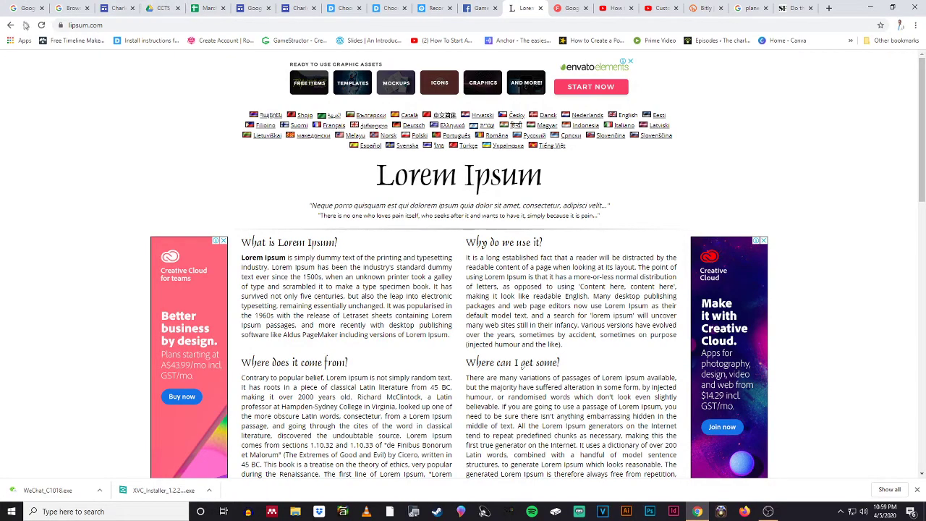
Step: Generate 10 paragraphs of Lorem Ipsum placeholder text
{"action": "scroll", "coordinate": [408, 160], "scroll_direction": "down", "scroll_amount": 3}
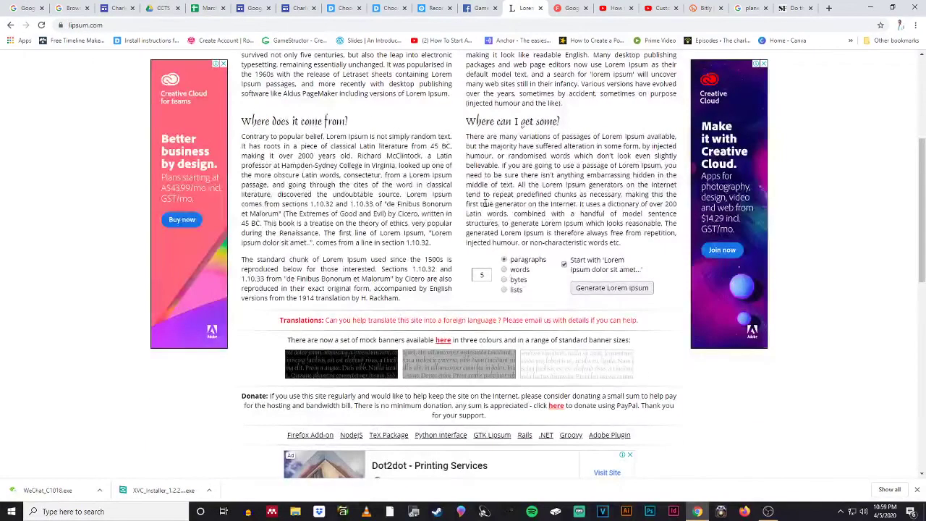
{"action": "left_click_drag", "start_coordinate": [483, 274], "coordinate": [467, 275]}
{"action": "type", "text": "10"}
{"action": "left_click", "coordinate": [613, 289]}
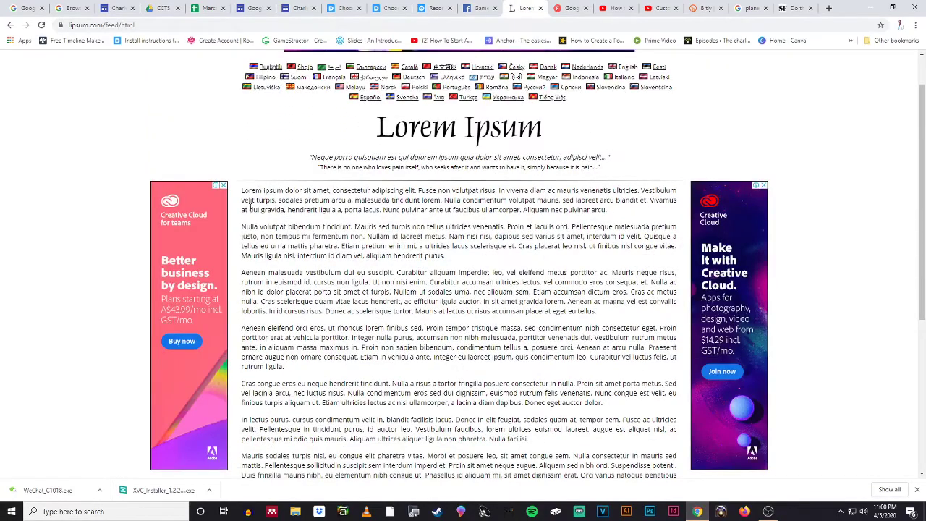
Step: Copy the first two generated Lorem Ipsum paragraphs and paste them into the empty text box on the About Me page in Google Sites
{"action": "left_click_drag", "start_coordinate": [242, 190], "coordinate": [650, 213]}
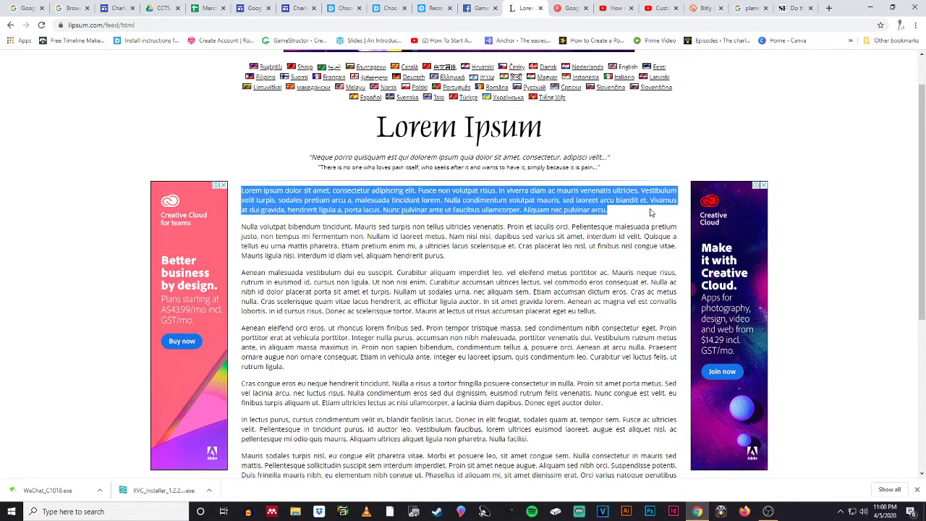
{"action": "left_click", "coordinate": [248, 191]}
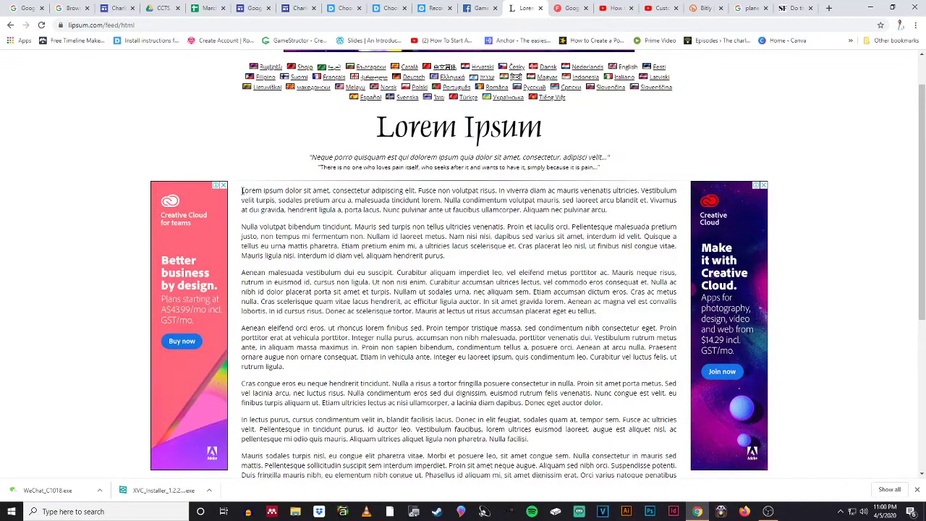
{"action": "left_click_drag", "start_coordinate": [242, 191], "coordinate": [460, 256]}
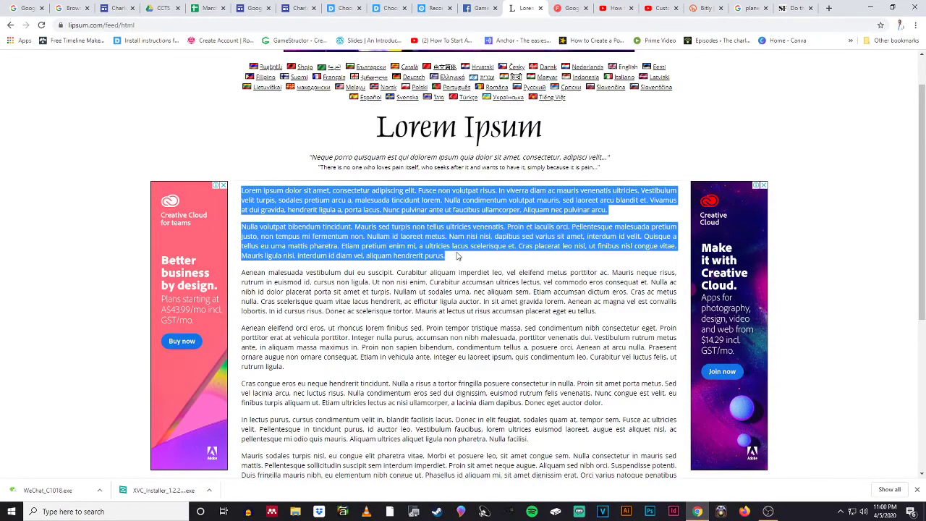
{"action": "left_click", "coordinate": [114, 8]}
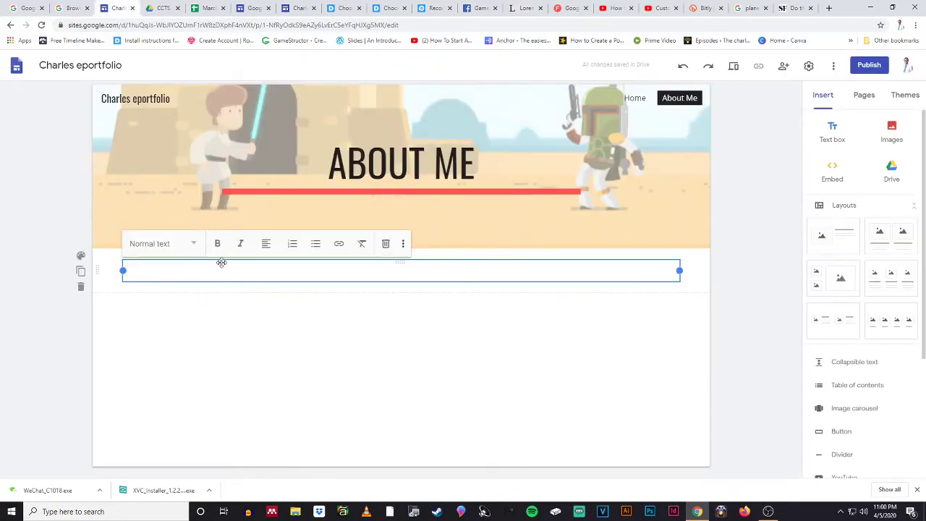
{"action": "type", "text": "Lorem ipsum dolor sit amet, consectetur adipiscing elit. Fusce non volutpat risus. In viverra diam ac mauris venenatis ultricies. Vestibulum velit turpis, sodales pretium arcu a, malesuada tincidunt lorem. Nulla condimentum volutpat mauris, sed laoreet arcu blandit et. Vivamus at dui gravida, hendrerit ligula a, porta lacus. Nunc pulvinar ante ut faucibus ullamcorper. Aliquam nec pulvinar arcu. Nulla volutpat bibendum tincidunt. Mauris sed turpis non tellus ultricies venenatis. Proin et iaculis orci. Pellentesque malesuada pretium justo, non tempus mi fermentum non. Nullam id laoreet metus. Nam nisi nisi, dapibus sed varius sit amet, interdum id velit. Quisque a tellus eu urna mattis pharetra. Etiam pretium enim mi, a ultricies lacus scelerisque et. Cras placerat leo nisl, ut finibus nisl congue vitae. Mauris ligula nisi, interdum id diam vel, aliquam hendrerit purus."}
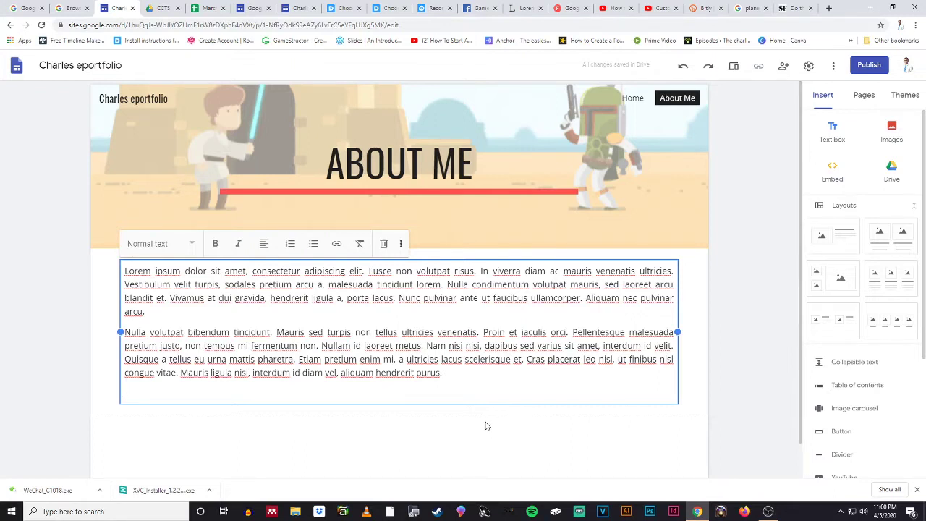
{"action": "left_click", "coordinate": [485, 425]}
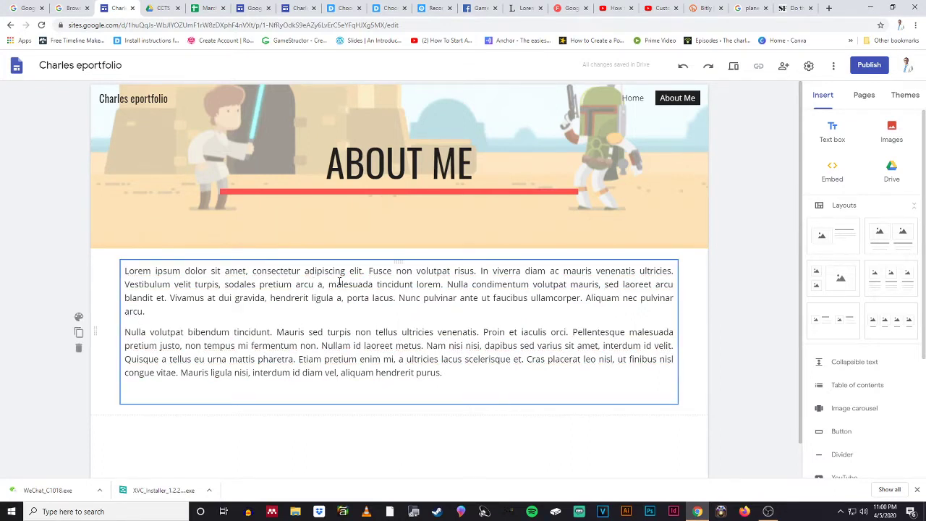
Step: Narrow the Lorem Ipsum text box to about two-thirds of the content width and centre it below the About Me header
{"action": "left_click", "coordinate": [339, 282]}
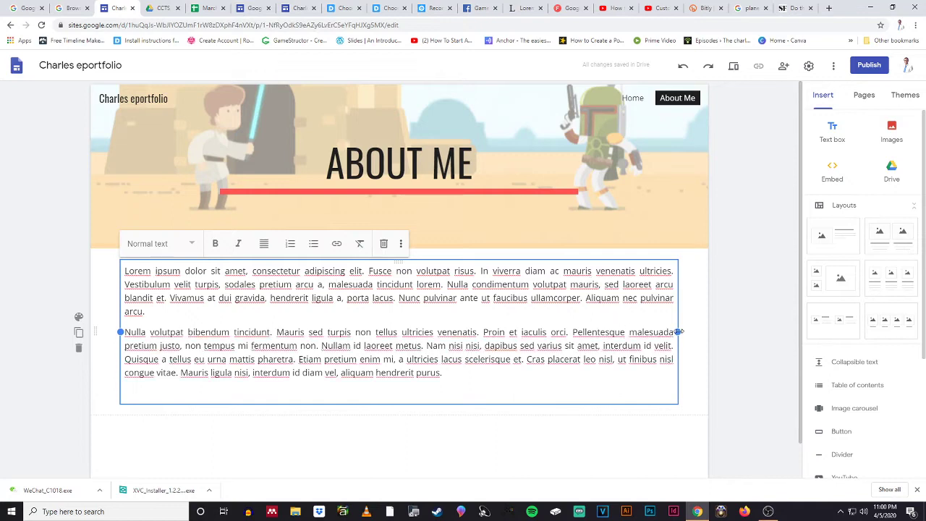
{"action": "left_click_drag", "start_coordinate": [678, 331], "coordinate": [536, 337]}
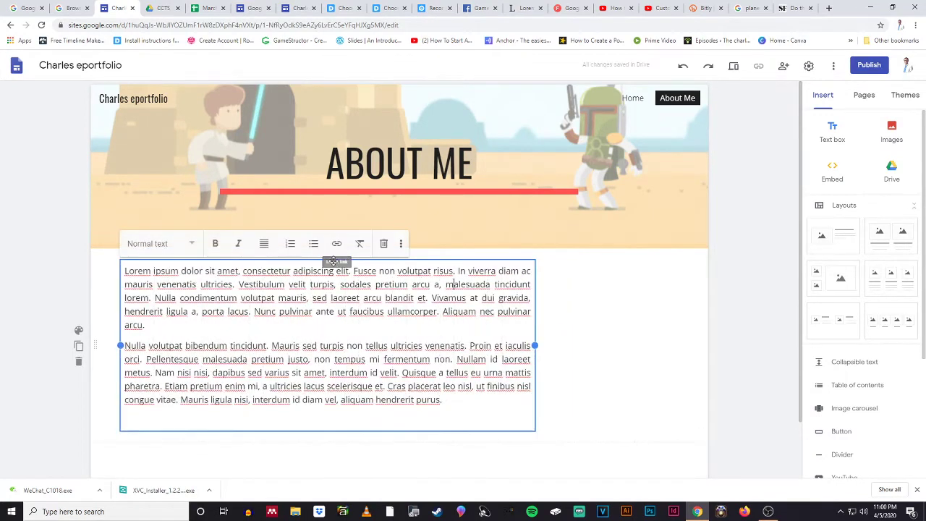
{"action": "left_click_drag", "start_coordinate": [333, 261], "coordinate": [428, 288]}
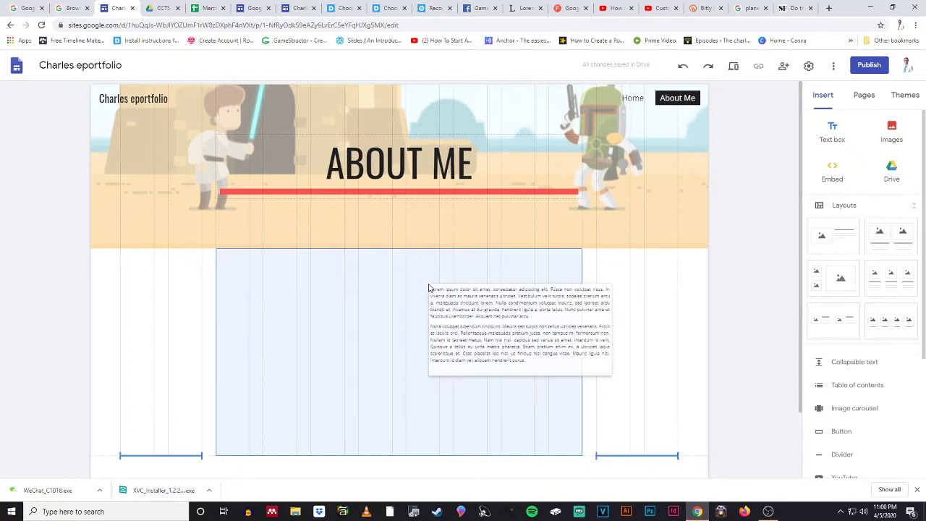
{"action": "mouse_move", "coordinate": [428, 287]}
{"action": "left_mouse_down"}
{"action": "mouse_move", "coordinate": [442, 295]}
{"action": "mouse_move", "coordinate": [398, 295]}
{"action": "mouse_move", "coordinate": [420, 297]}
{"action": "left_mouse_up"}
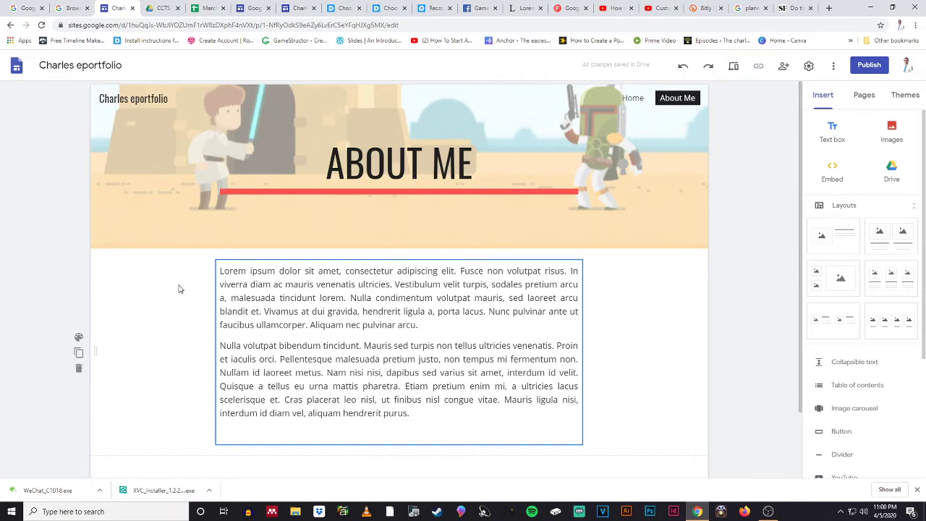
Step: Try moving the Lorem Ipsum text box along the layout grid and drop it back in its centred position
{"action": "left_click", "coordinate": [351, 273]}
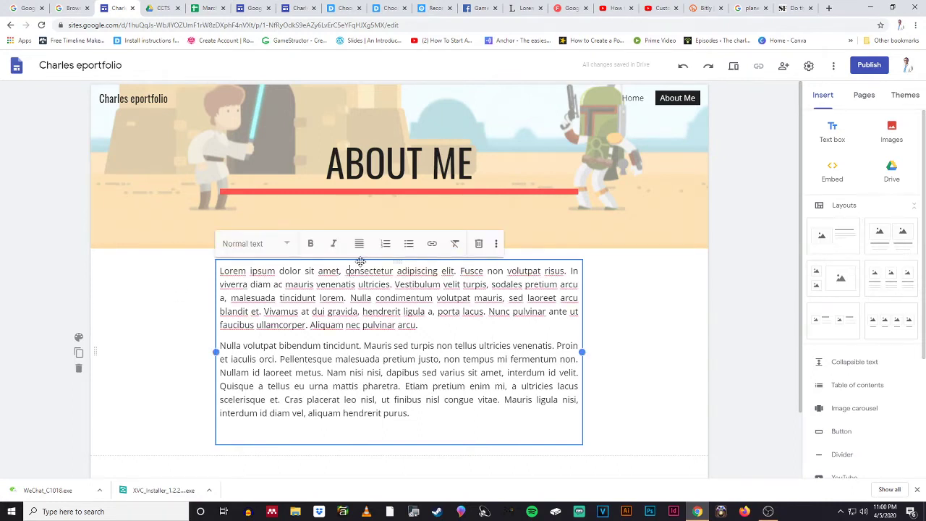
{"action": "left_click_drag", "start_coordinate": [396, 262], "coordinate": [436, 274]}
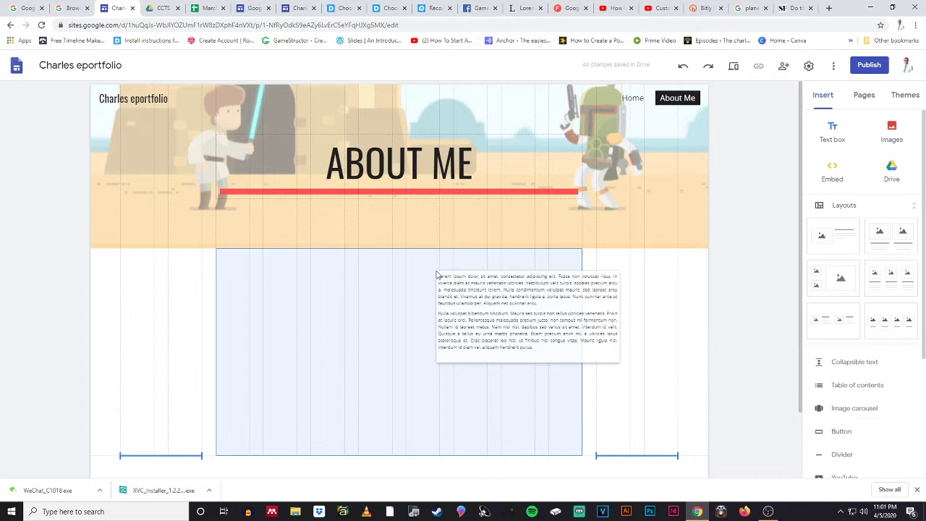
{"action": "left_click_drag", "start_coordinate": [437, 274], "coordinate": [437, 271]}
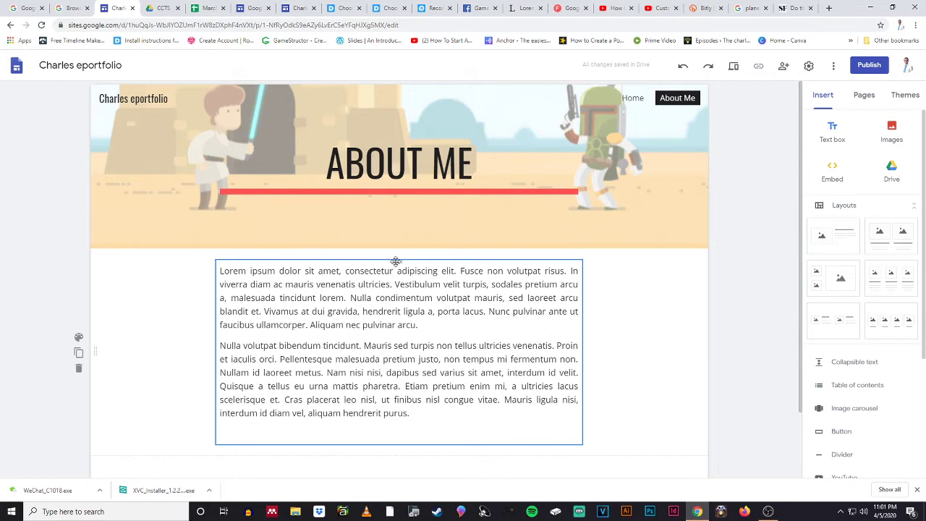
{"action": "left_click_drag", "start_coordinate": [395, 263], "coordinate": [427, 260]}
Step: Add a text box below the Lorem Ipsum paragraphs in Heading style with the text MY DESIGN STATEMENT
{"action": "left_click", "coordinate": [828, 133]}
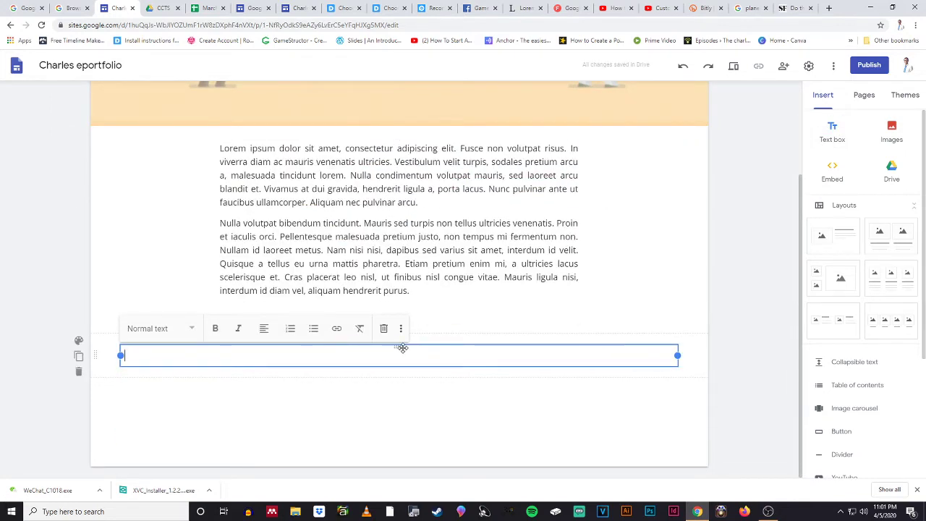
{"action": "left_click", "coordinate": [167, 330]}
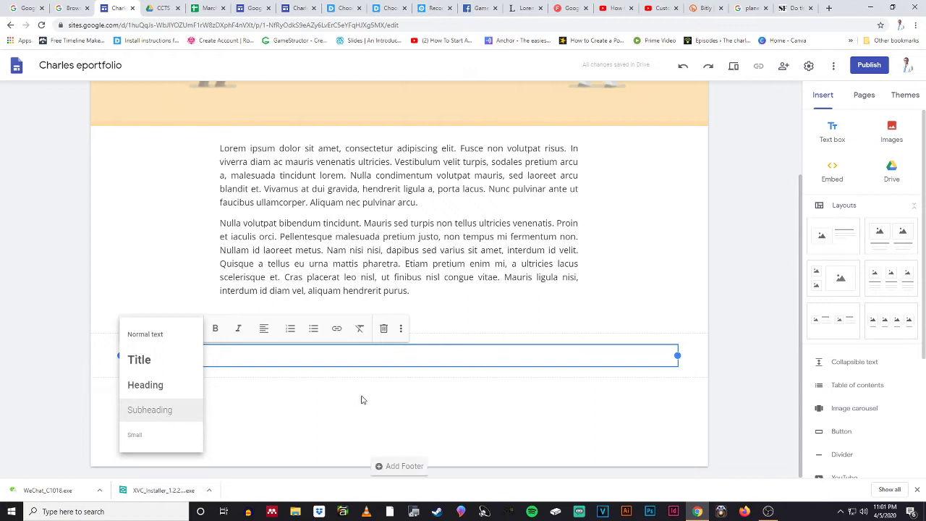
{"action": "left_click", "coordinate": [167, 393]}
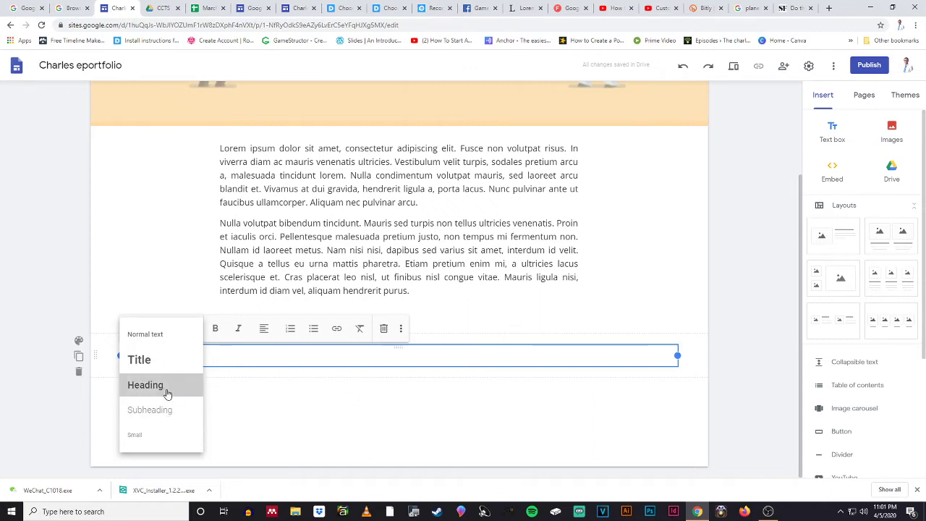
{"action": "scroll", "coordinate": [238, 362], "scroll_direction": "up", "scroll_amount": 1}
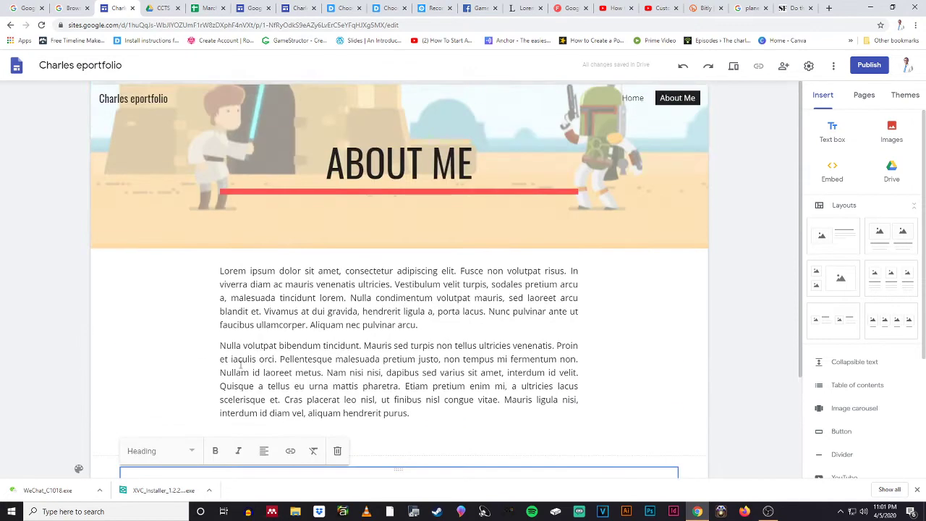
{"action": "scroll", "coordinate": [240, 364], "scroll_direction": "down", "scroll_amount": 1}
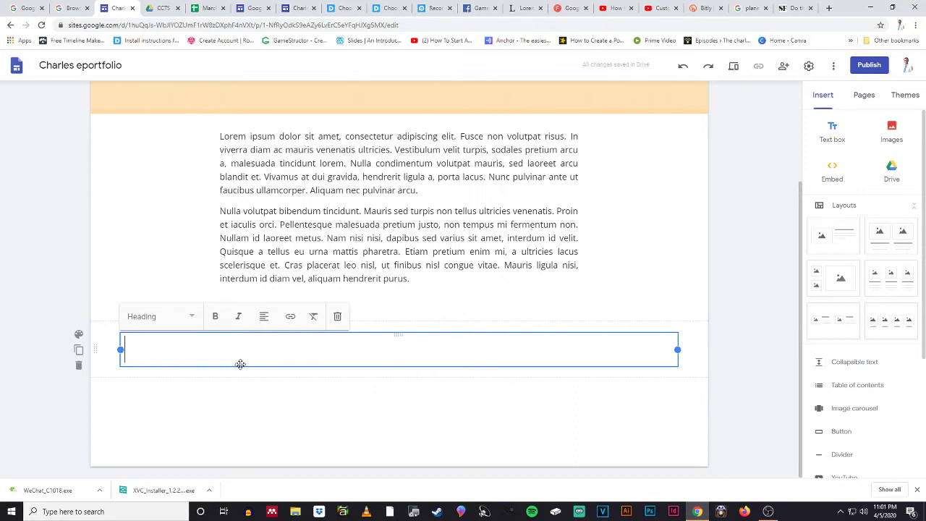
{"action": "type", "text": "MY DESIGN"}
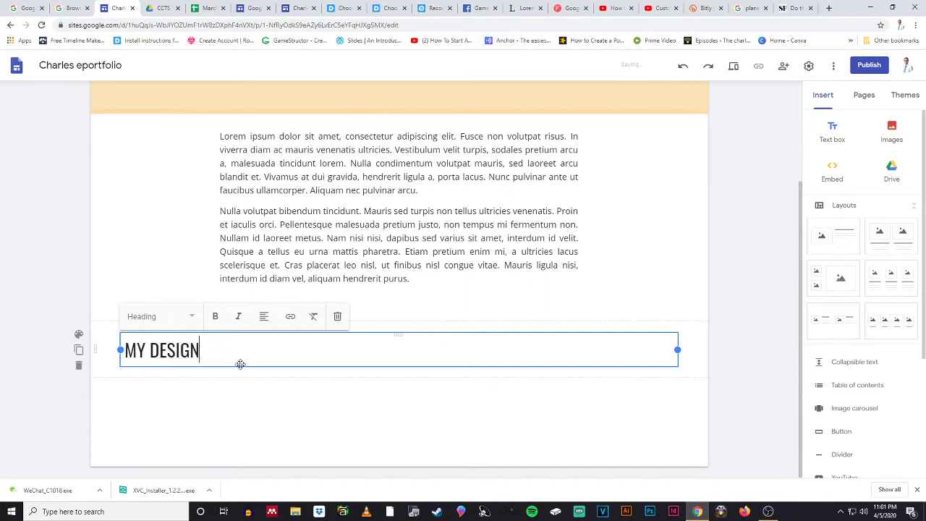
{"action": "type", "text": " STATEMENT"}
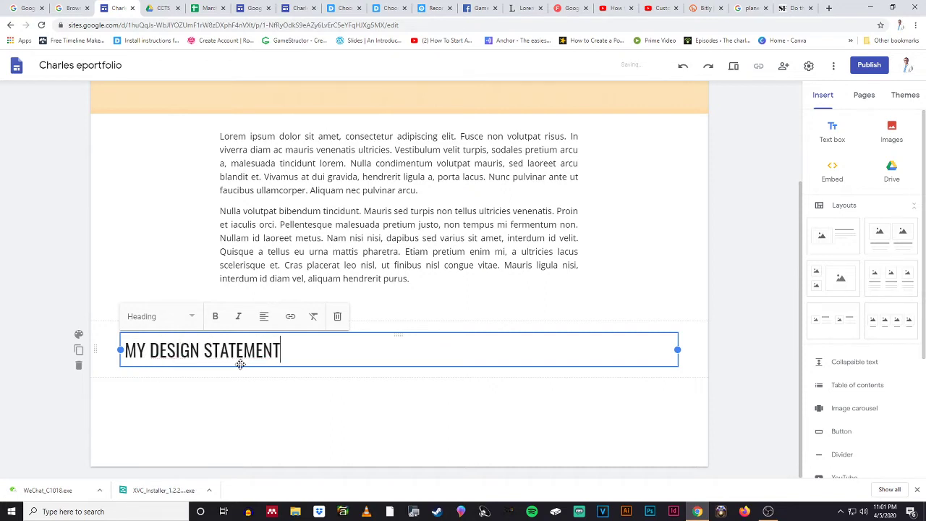
{"action": "left_click", "coordinate": [412, 384]}
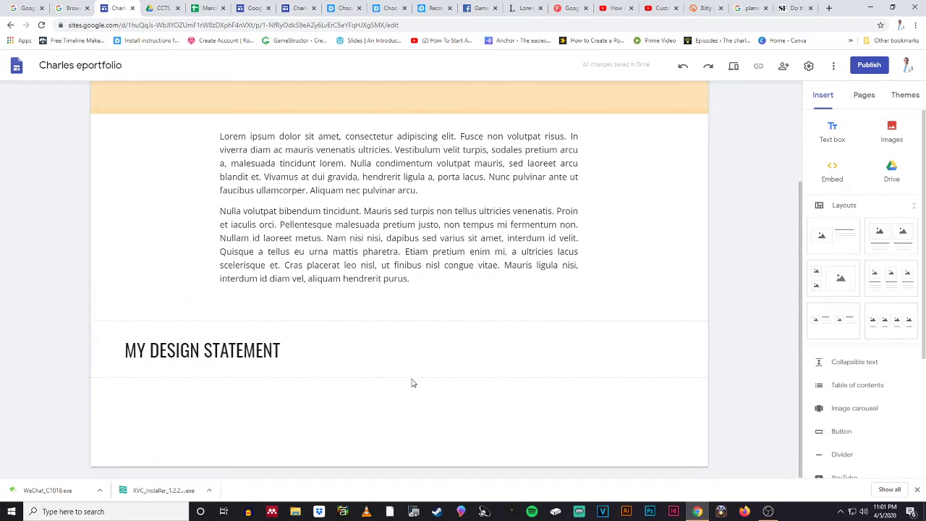
Step: Centre-align the MY DESIGN STATEMENT heading within its text box
{"action": "left_click", "coordinate": [263, 350]}
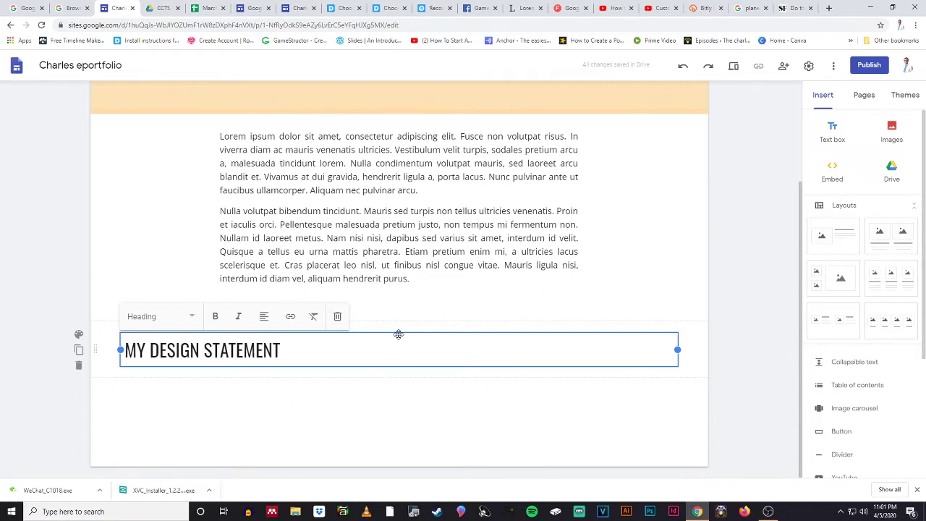
{"action": "left_click_drag", "start_coordinate": [399, 334], "coordinate": [392, 347]}
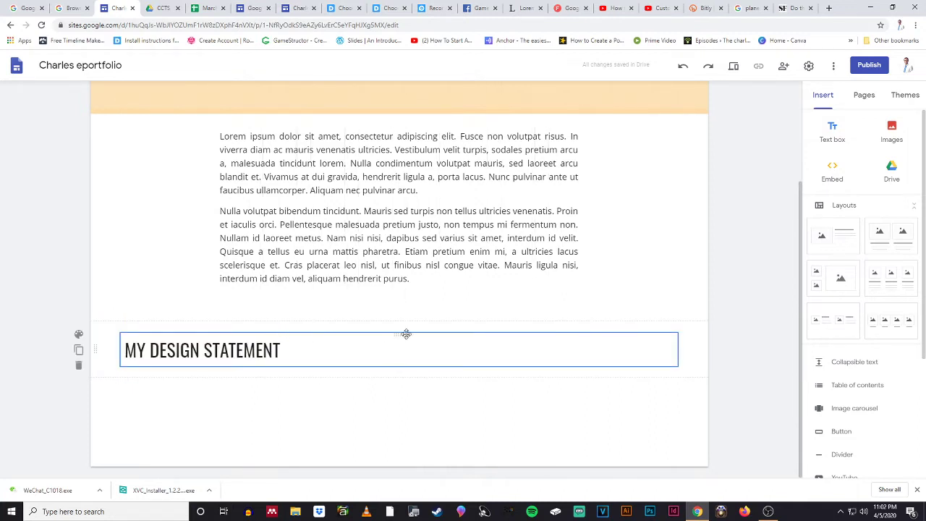
{"action": "left_click", "coordinate": [347, 332]}
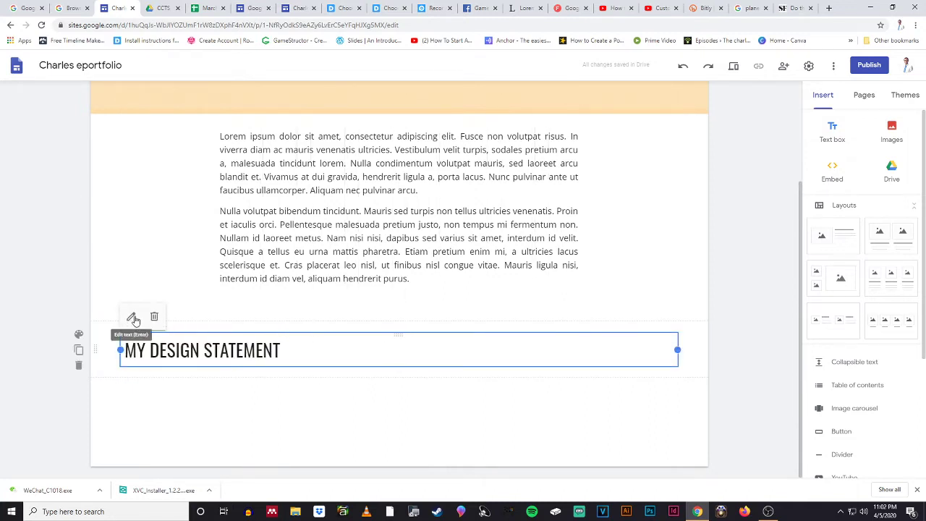
{"action": "left_click", "coordinate": [131, 317]}
{"action": "left_click", "coordinate": [265, 316]}
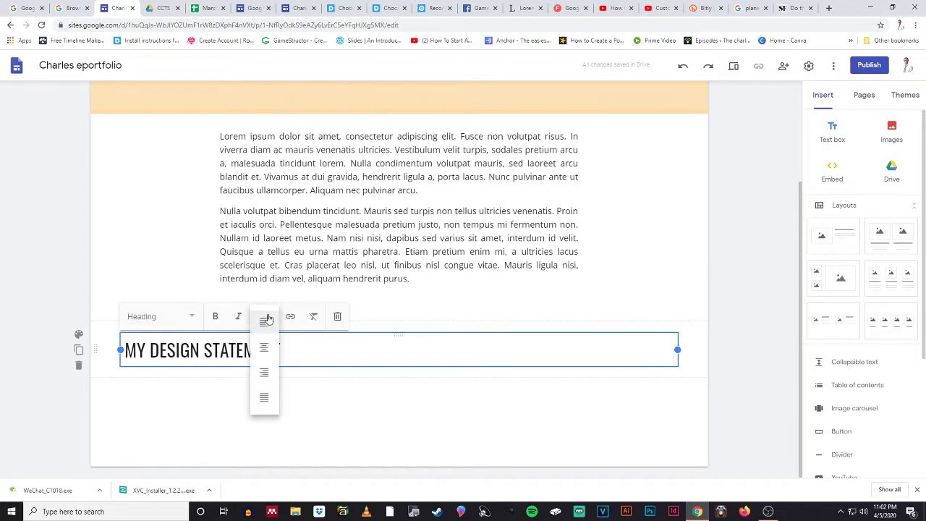
{"action": "left_click", "coordinate": [264, 351]}
{"action": "left_click", "coordinate": [265, 317]}
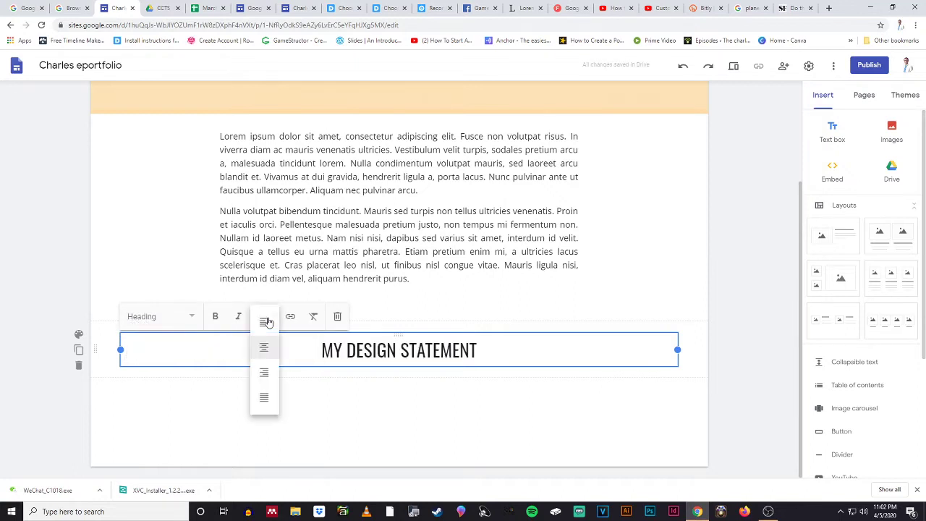
{"action": "left_click", "coordinate": [264, 351]}
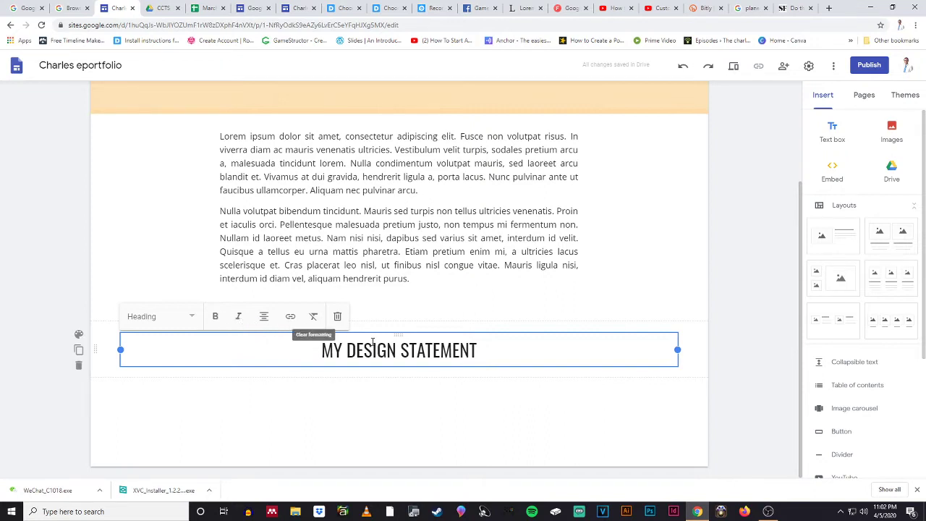
Step: Move the MY DESIGN STATEMENT heading above the Lorem Ipsum paragraphs in the same section and review the page
{"action": "left_click_drag", "start_coordinate": [401, 338], "coordinate": [391, 262]}
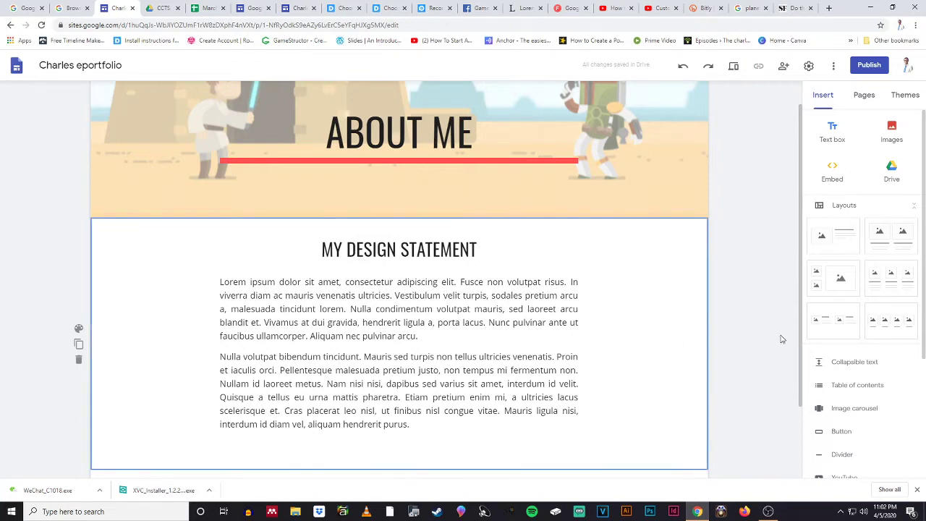
{"action": "scroll", "coordinate": [764, 331], "scroll_direction": "down", "scroll_amount": 1}
{"action": "scroll", "coordinate": [763, 334], "scroll_direction": "up", "scroll_amount": 2}
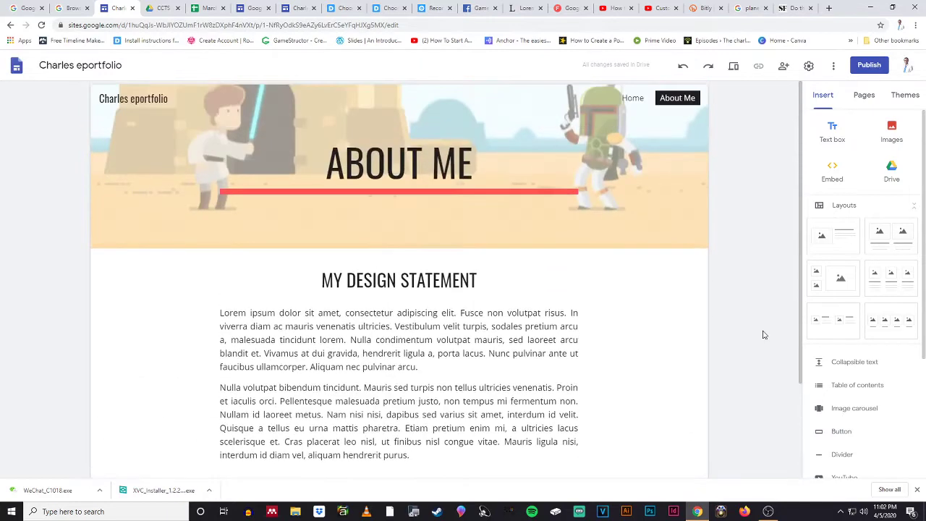
{"action": "scroll", "coordinate": [763, 334], "scroll_direction": "down", "scroll_amount": 2}
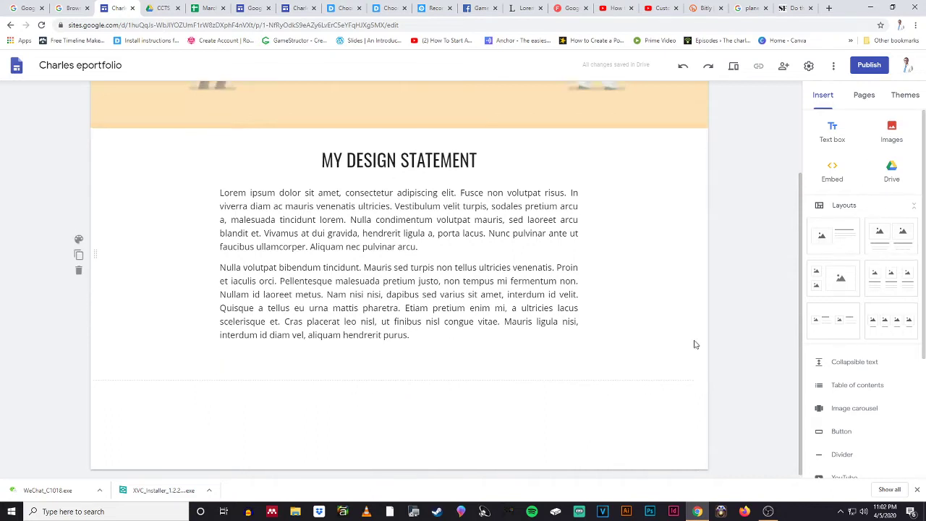
{"action": "scroll", "coordinate": [695, 344], "scroll_direction": "up", "scroll_amount": 2}
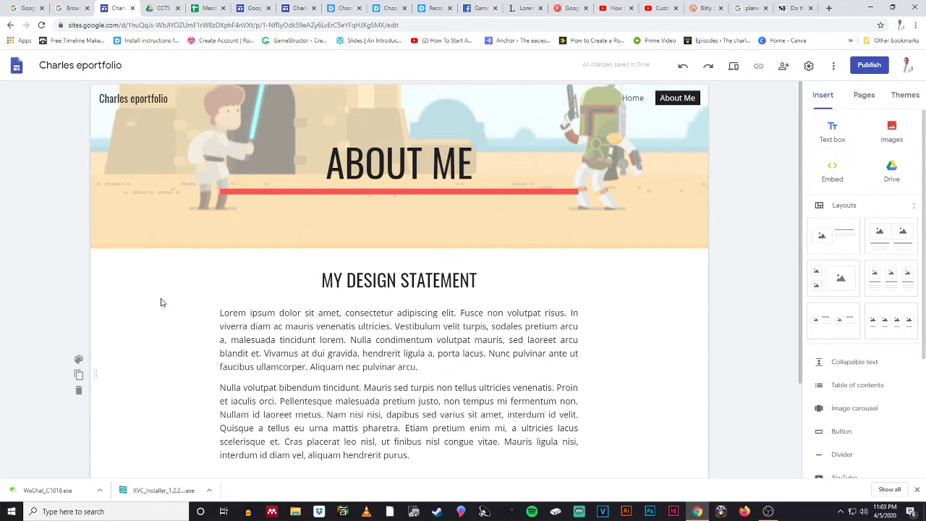
Step: Create a new page named Assignment 1 in the site, leaving its custom path empty
{"action": "left_click", "coordinate": [870, 105]}
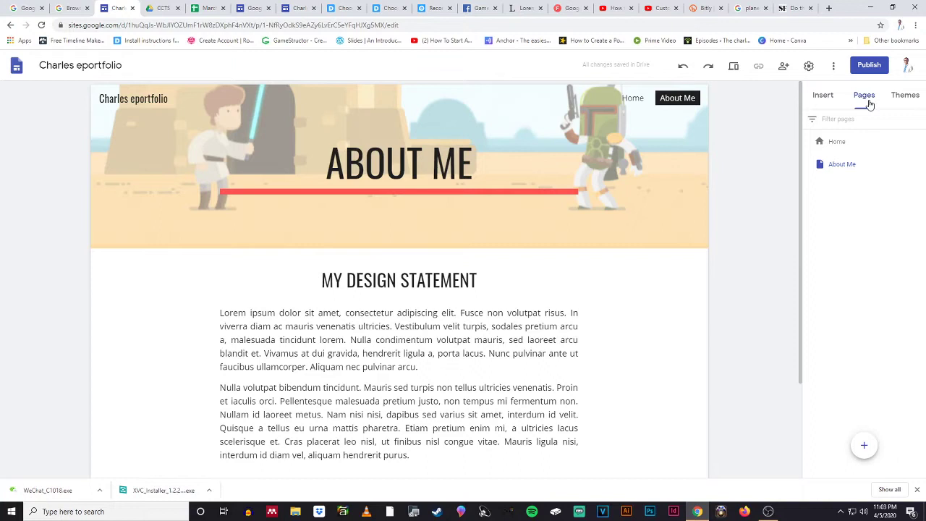
{"action": "left_click", "coordinate": [864, 446]}
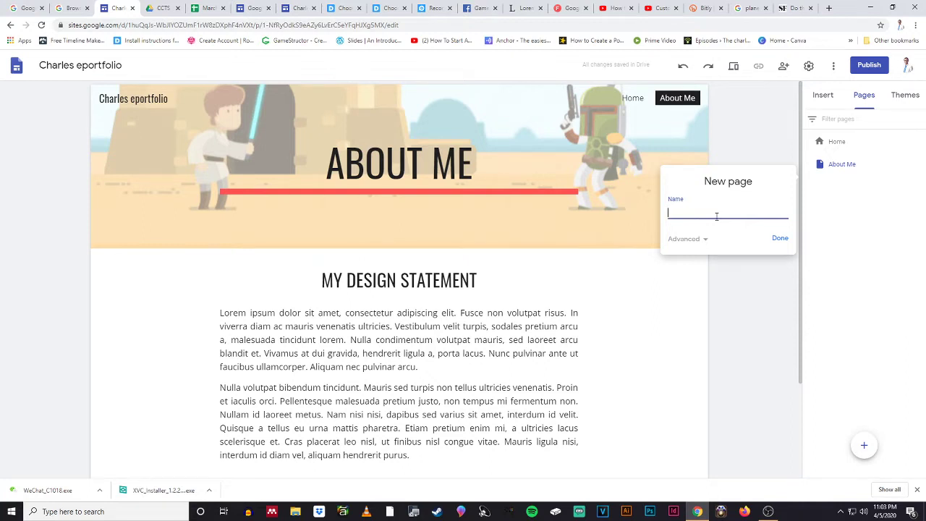
{"action": "type", "text": "Assignment 1"}
{"action": "left_click", "coordinate": [700, 241]}
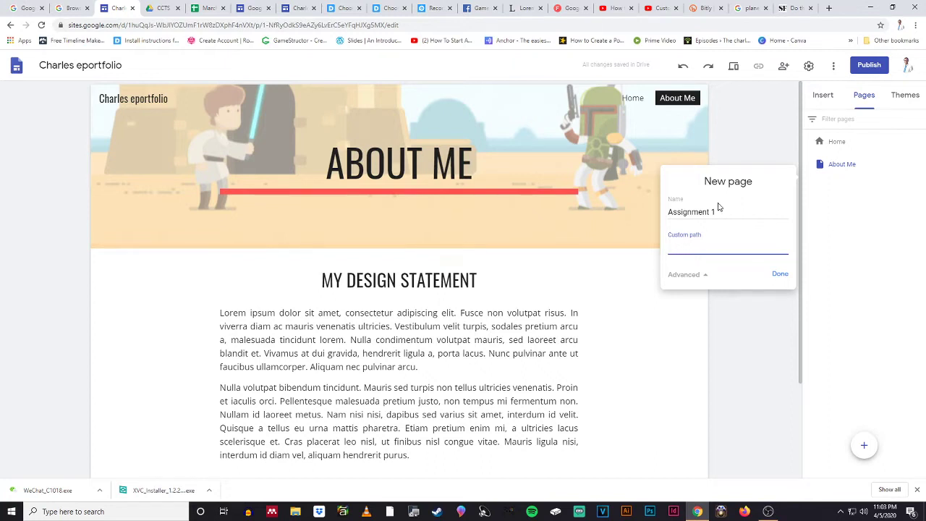
{"action": "left_click", "coordinate": [779, 274]}
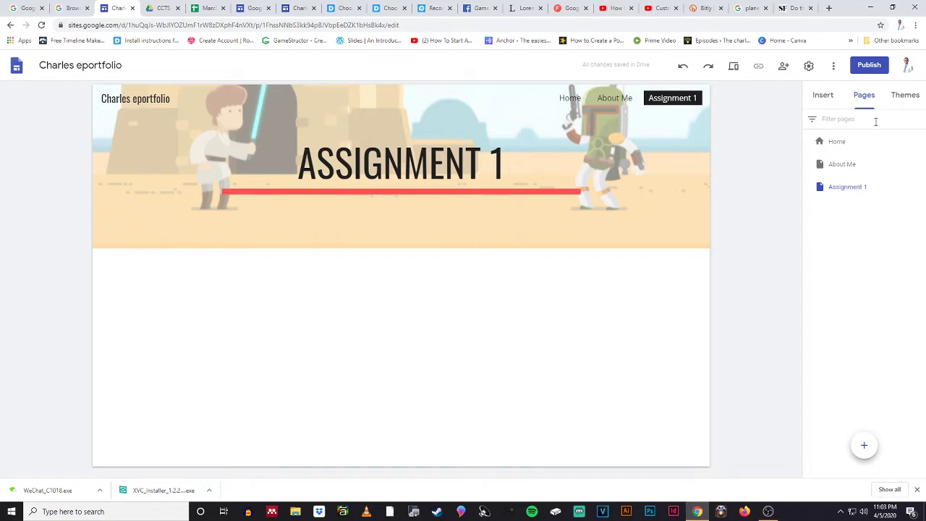
Step: Create a new page named Assignment 2 and place it after Assignment 1 in the page order
{"action": "left_click", "coordinate": [864, 446]}
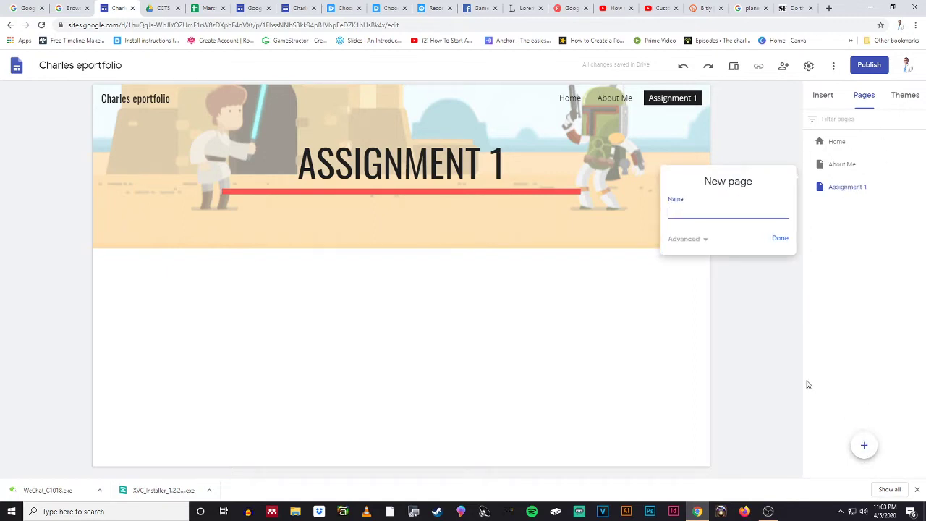
{"action": "type", "text": "Assignment 3"}
{"action": "key", "text": "BackSpace"}
{"action": "type", "text": "2"}
{"action": "key", "text": "Return"}
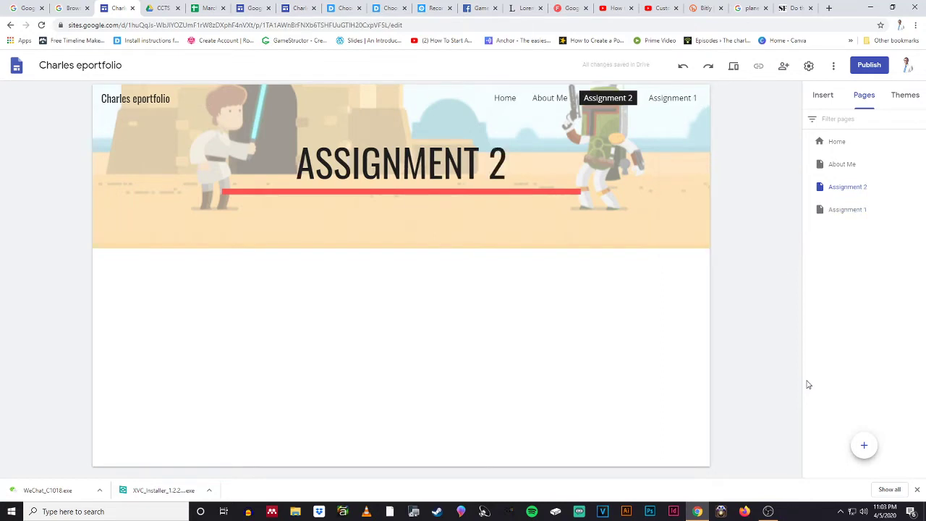
{"action": "left_click", "coordinate": [852, 190]}
{"action": "left_click_drag", "start_coordinate": [841, 187], "coordinate": [841, 221]}
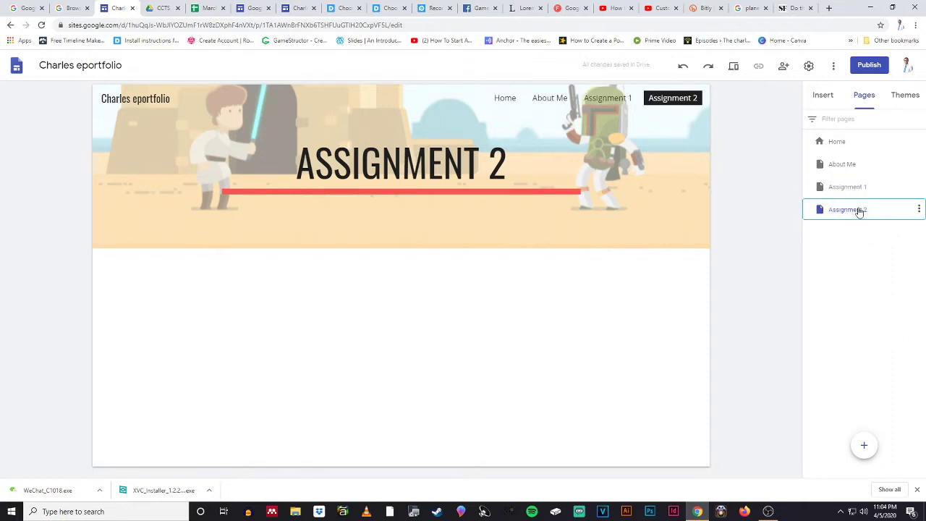
Step: Start changing the Assignment 1 page's header image and search Google images for design
{"action": "left_click", "coordinate": [846, 187]}
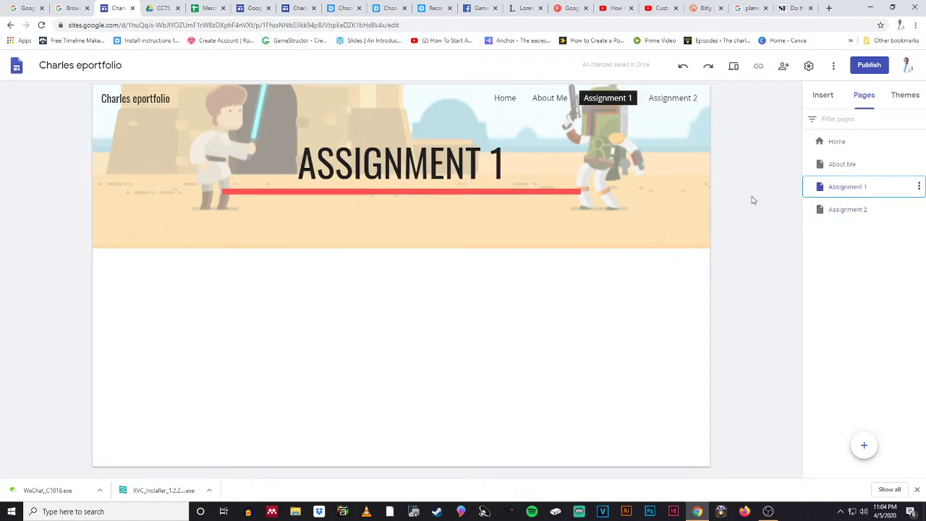
{"action": "mouse_move", "coordinate": [256, 219]}
{"action": "left_click", "coordinate": [151, 235]}
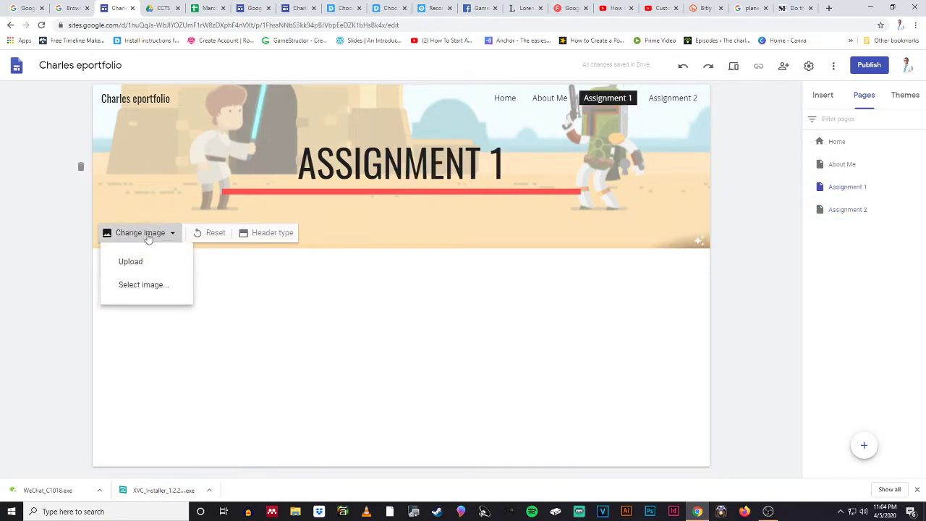
{"action": "left_click", "coordinate": [156, 286]}
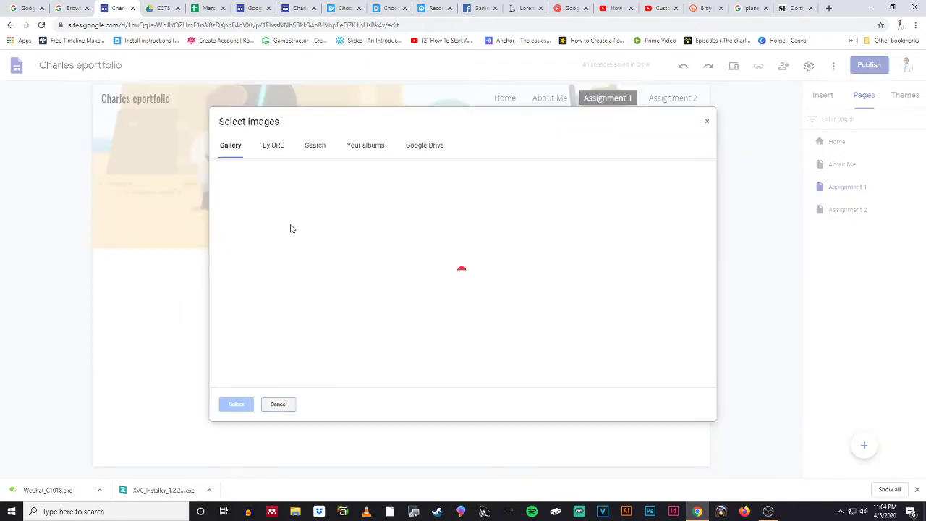
{"action": "left_click", "coordinate": [317, 148]}
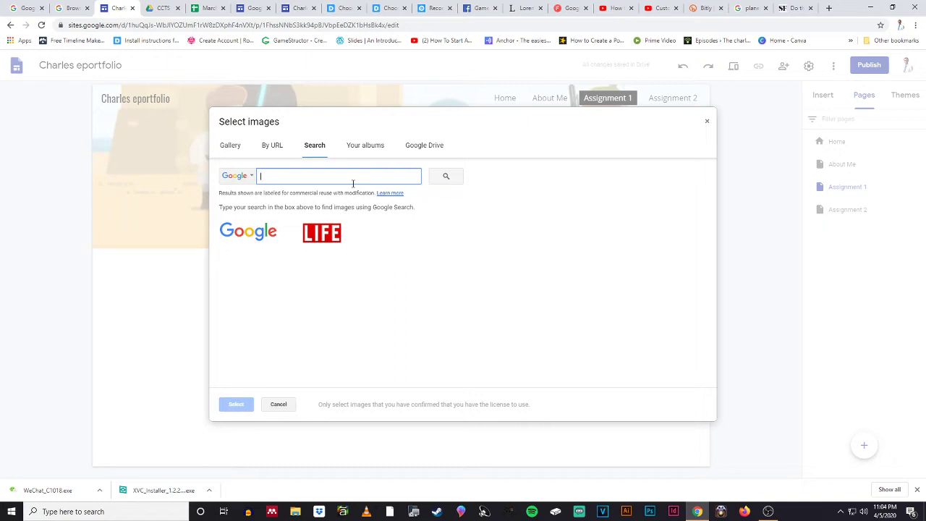
{"action": "type", "text": "plan"}
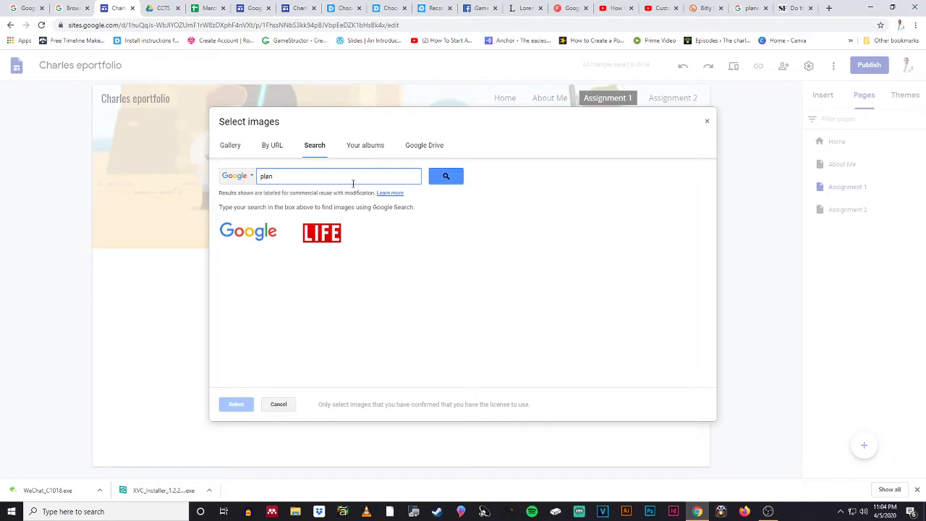
{"action": "key", "text": "BackSpace"}
{"action": "key", "text": "BackSpace"}
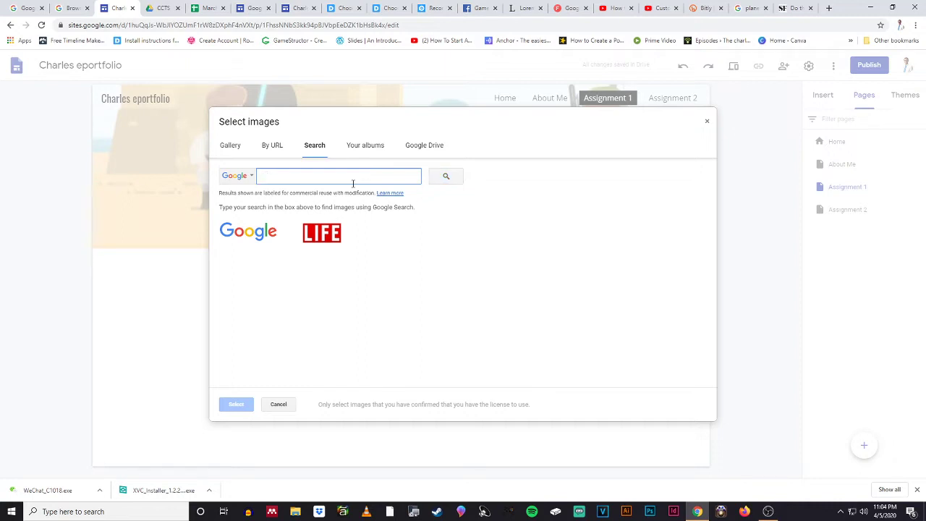
{"action": "type", "text": "design"}
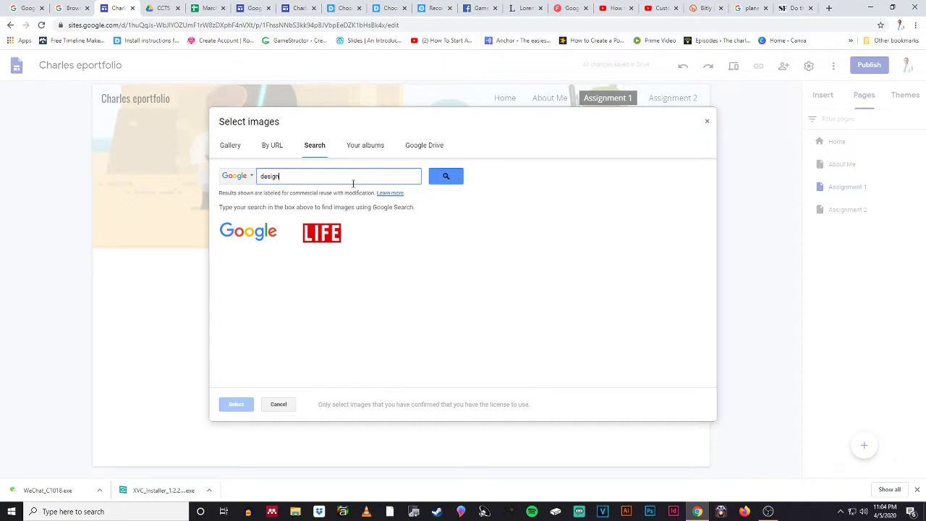
{"action": "key", "text": "Return"}
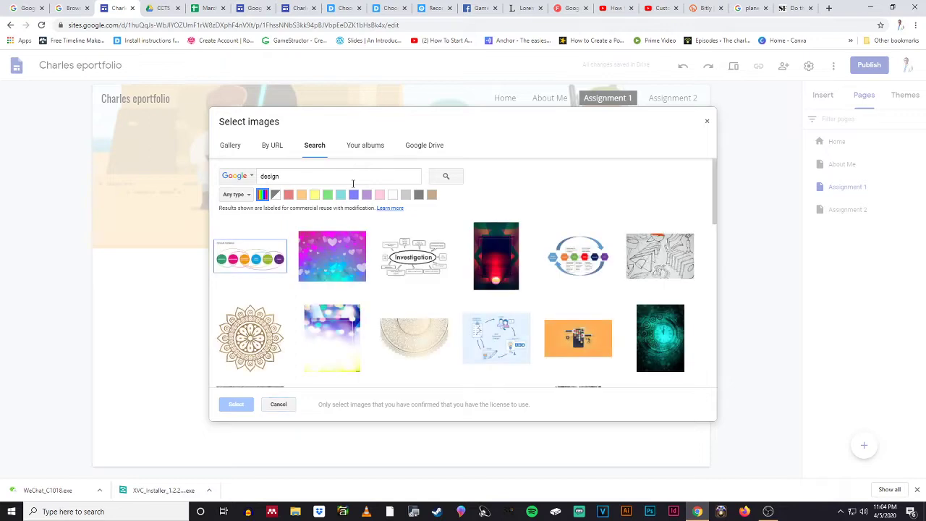
Step: Apply the multicoloured abstract wave image from the search results as the Assignment 1 header background
{"action": "scroll", "coordinate": [470, 329], "scroll_direction": "down", "scroll_amount": 1}
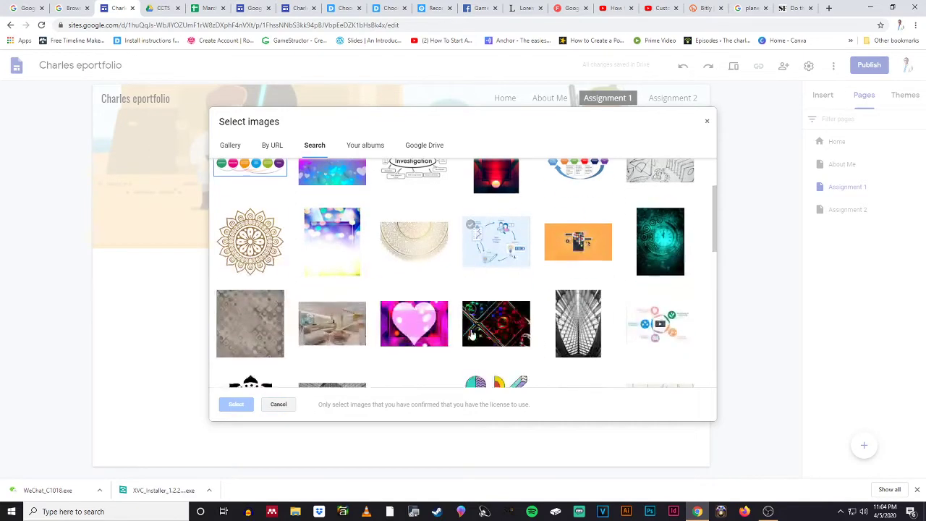
{"action": "scroll", "coordinate": [526, 319], "scroll_direction": "down", "scroll_amount": 1}
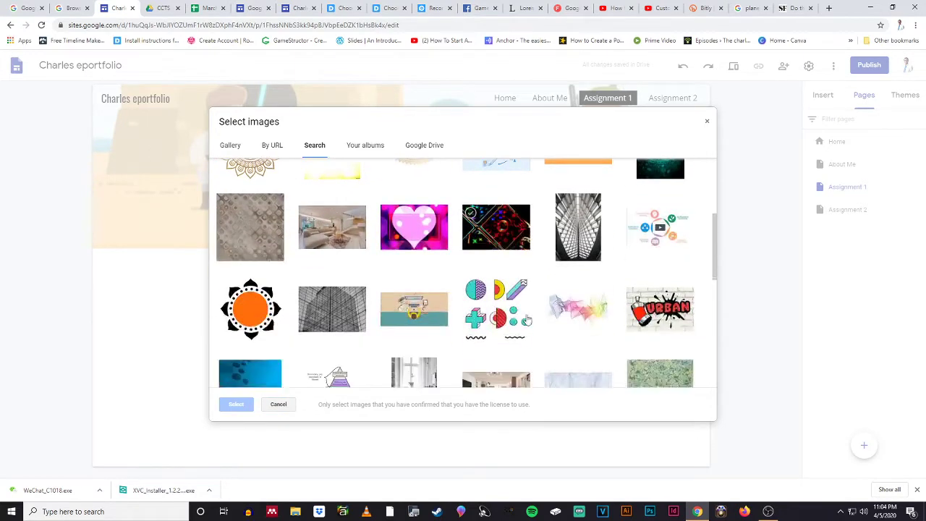
{"action": "scroll", "coordinate": [527, 320], "scroll_direction": "down", "scroll_amount": 1}
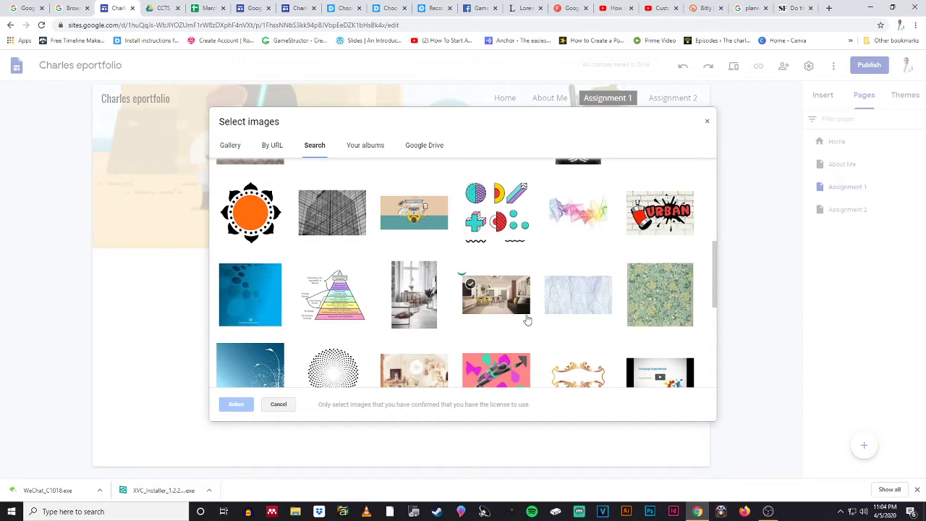
{"action": "left_click", "coordinate": [575, 216]}
{"action": "left_click", "coordinate": [236, 405]}
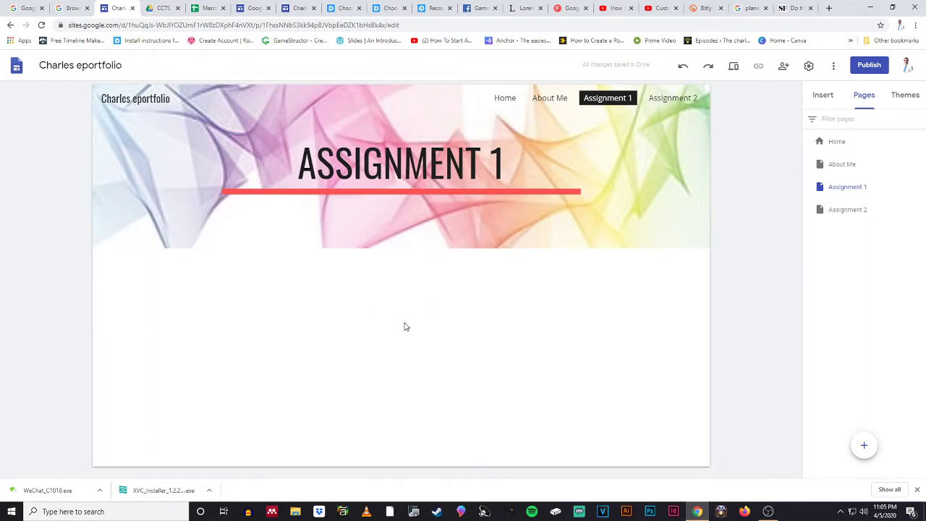
{"action": "left_click", "coordinate": [822, 95]}
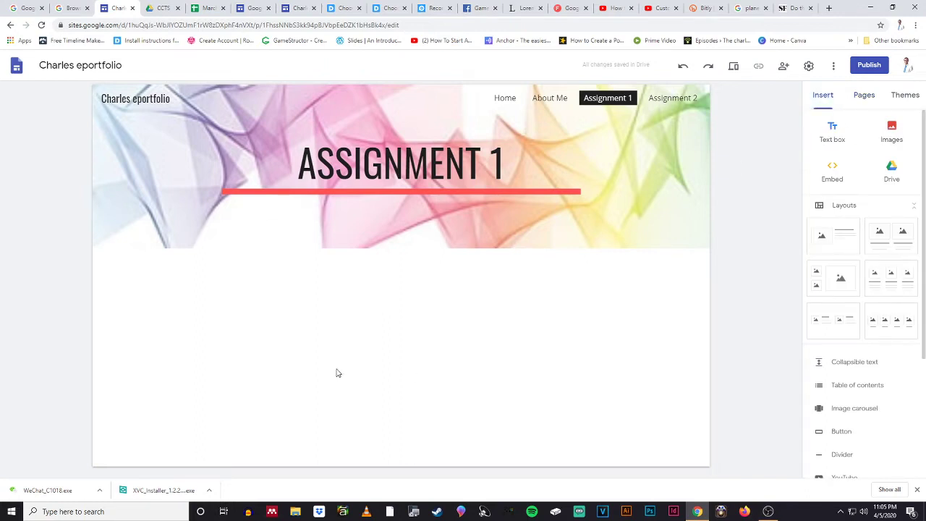
{"action": "left_click", "coordinate": [897, 132]}
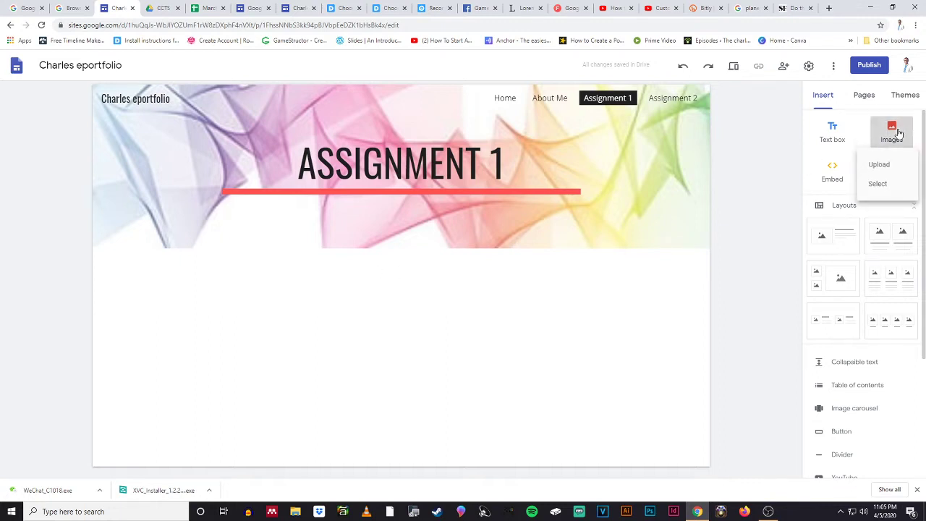
{"action": "left_click", "coordinate": [878, 185]}
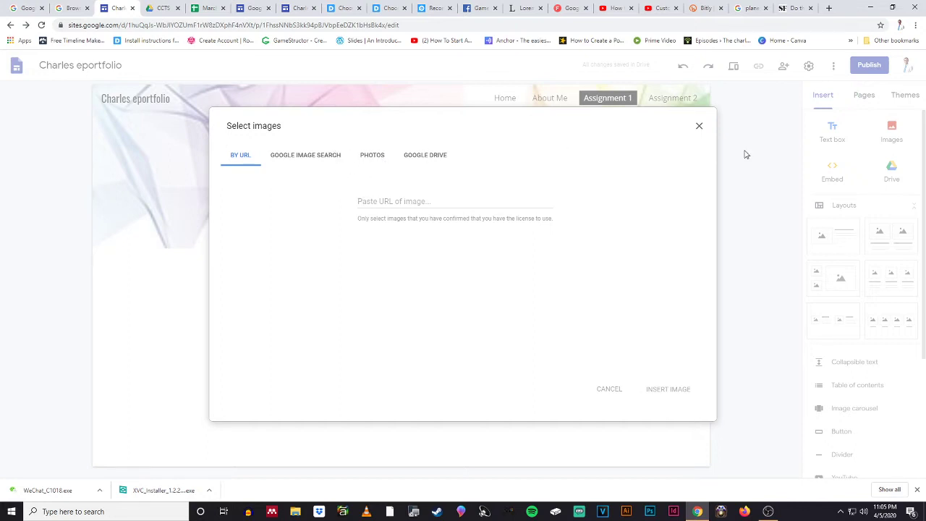
{"action": "left_click", "coordinate": [699, 127]}
Step: Upload the GS image from the Game Studies March 2020 folder into the Assignment 1 page
{"action": "left_click", "coordinate": [889, 132]}
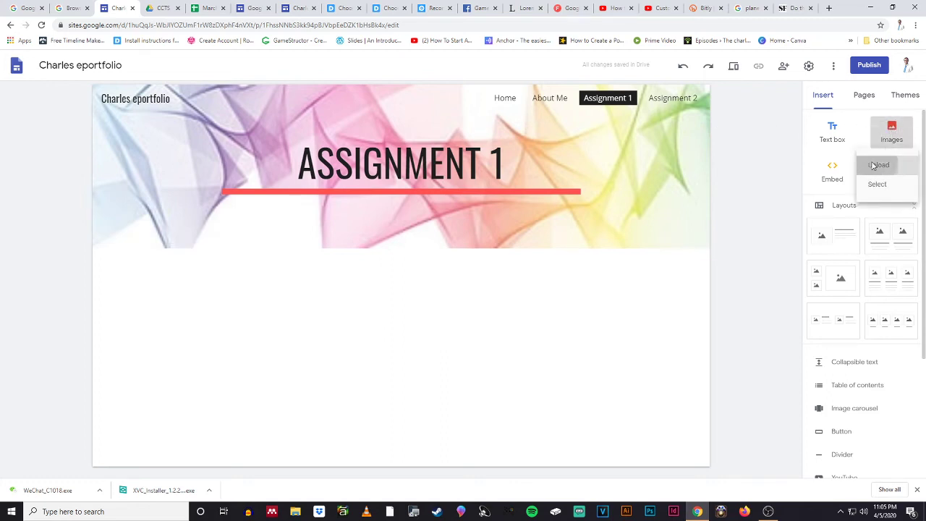
{"action": "left_click", "coordinate": [875, 165]}
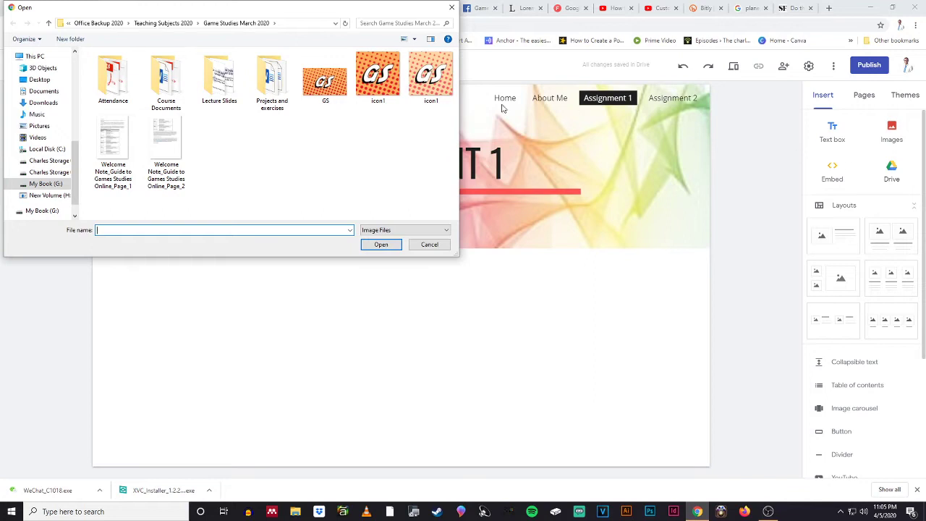
{"action": "left_click", "coordinate": [324, 79]}
{"action": "left_click", "coordinate": [381, 245]}
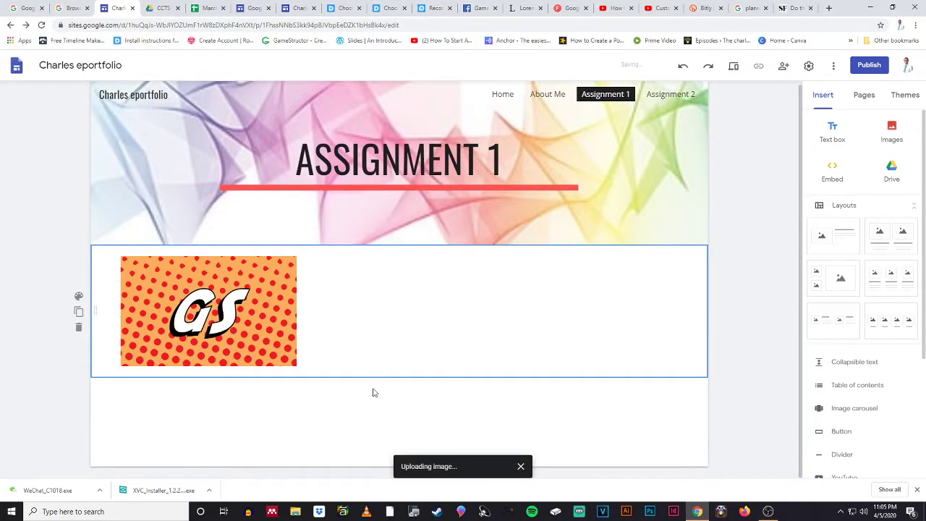
Step: Add a text box with the third Lorem Ipsum paragraph (Aenean malesuada) copied from lipsum.com and place it beside the GS image
{"action": "left_click", "coordinate": [832, 131]}
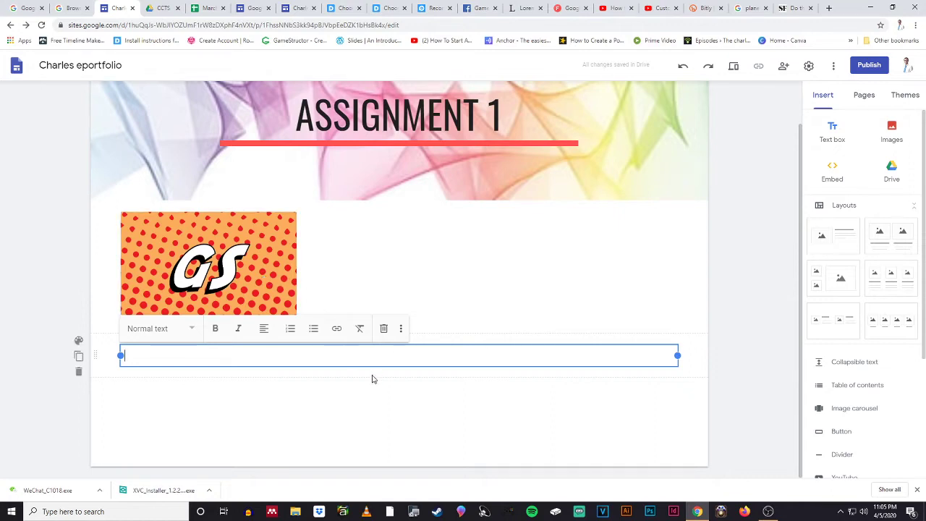
{"action": "left_click", "coordinate": [521, 9]}
{"action": "left_click", "coordinate": [350, 305]}
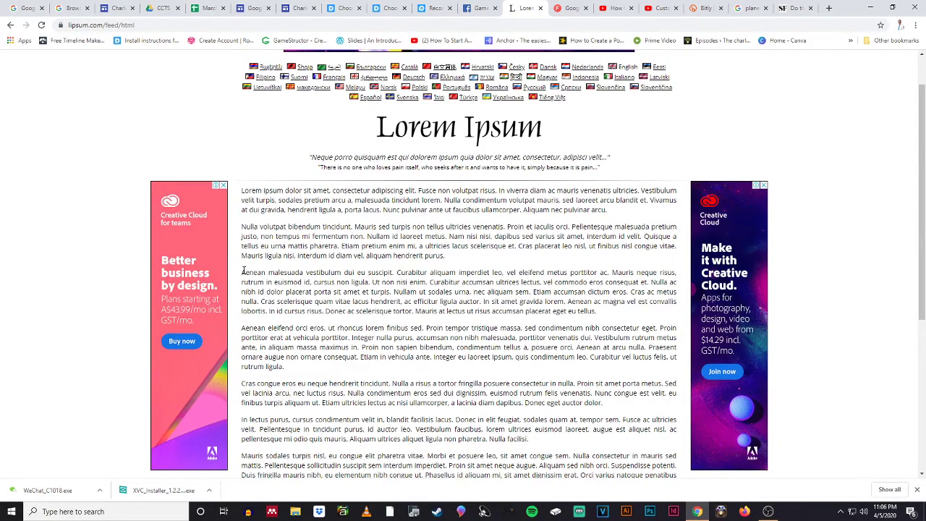
{"action": "left_click_drag", "start_coordinate": [243, 270], "coordinate": [612, 315]}
{"action": "key", "text": "ctrl+c"}
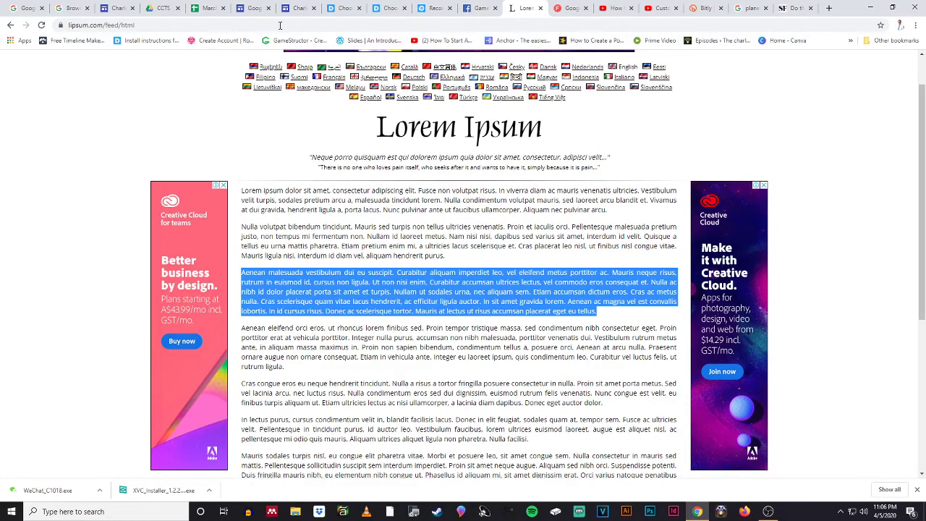
{"action": "left_click", "coordinate": [115, 8]}
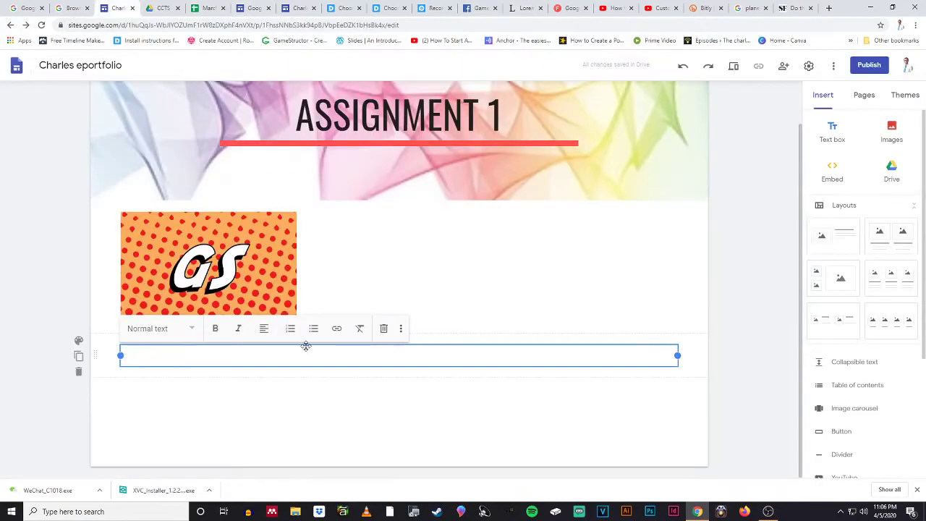
{"action": "key", "text": "ctrl+v"}
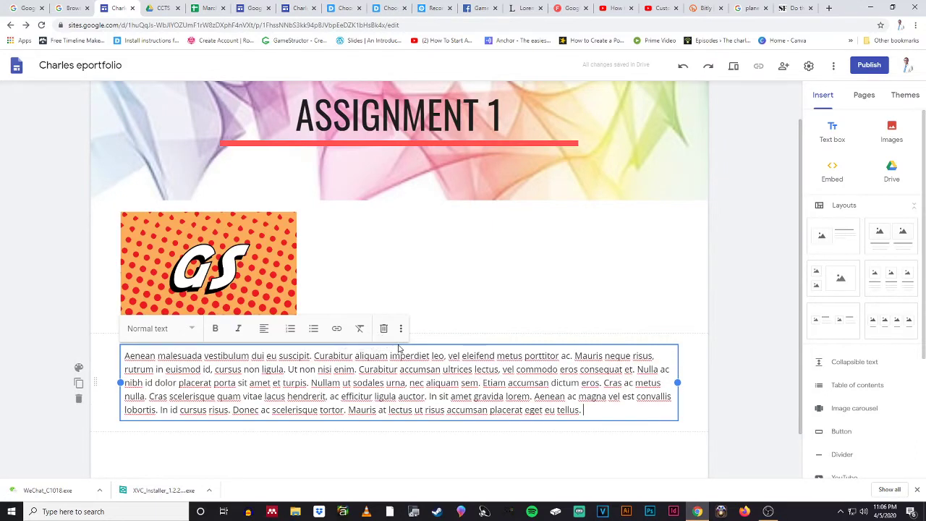
{"action": "left_click_drag", "start_coordinate": [398, 349], "coordinate": [429, 251]}
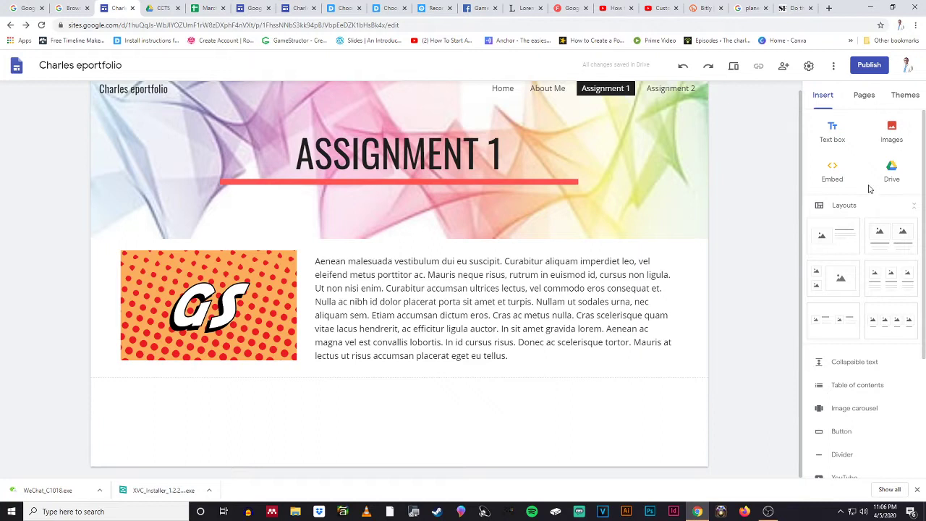
Step: Start inserting a button named "what superheroes are all about" on the Assignment 1 page and begin setting its link
{"action": "scroll", "coordinate": [839, 370], "scroll_direction": "down", "scroll_amount": 3}
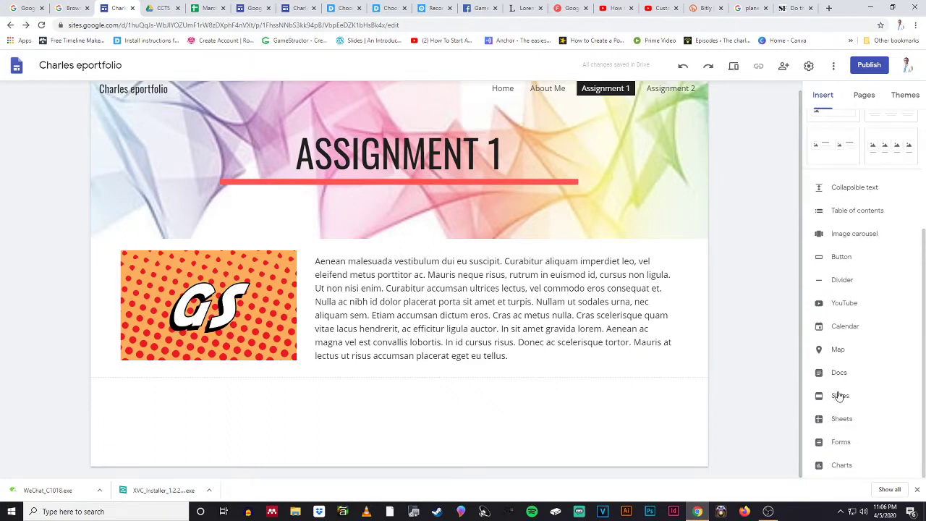
{"action": "scroll", "coordinate": [862, 227], "scroll_direction": "up", "scroll_amount": 2}
{"action": "scroll", "coordinate": [862, 226], "scroll_direction": "up", "scroll_amount": 1}
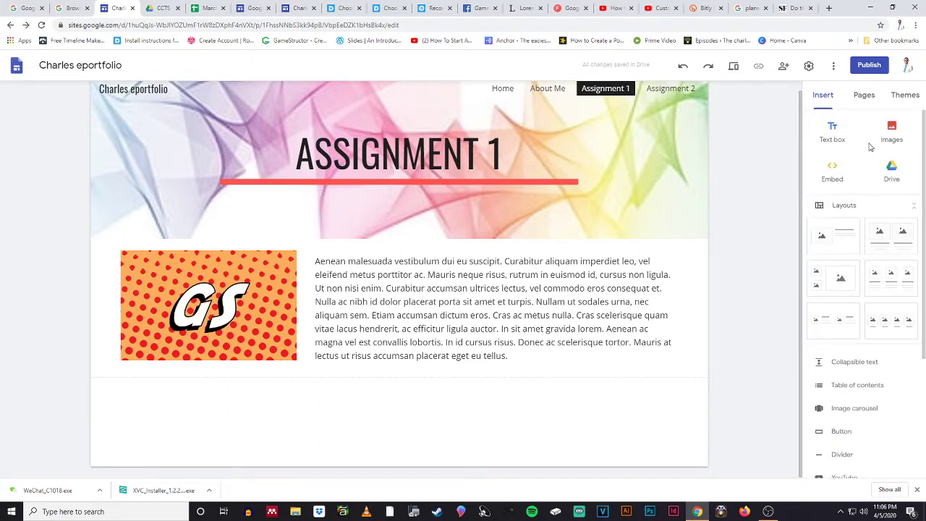
{"action": "scroll", "coordinate": [835, 299], "scroll_direction": "down", "scroll_amount": 3}
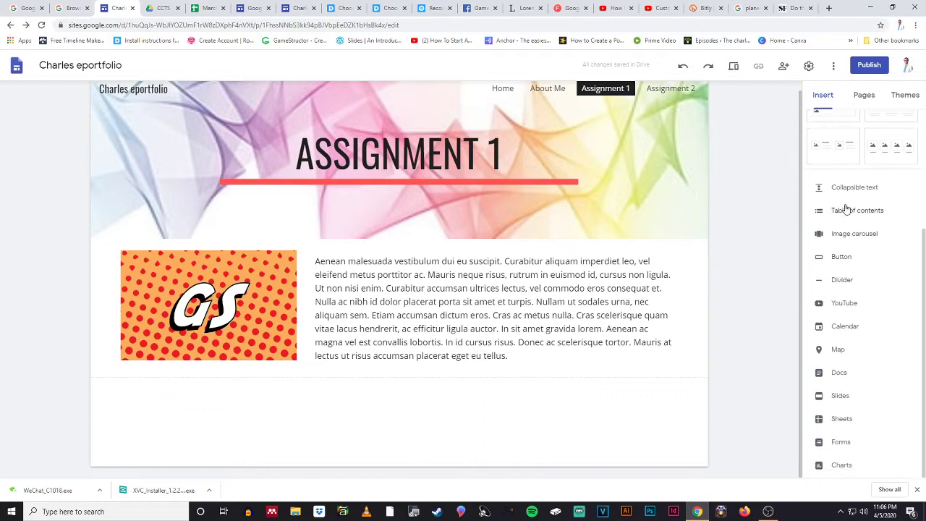
{"action": "left_click", "coordinate": [833, 259]}
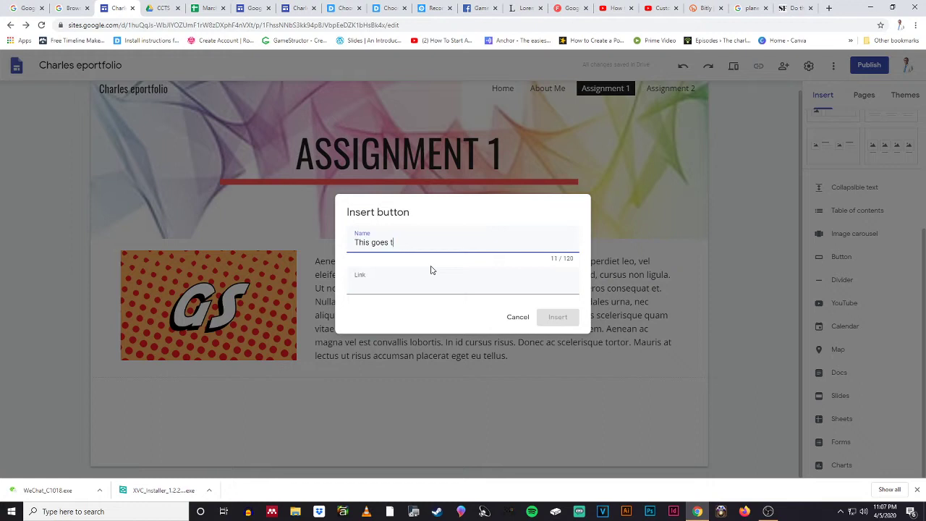
{"action": "key", "text": "BackSpace"}
{"action": "key", "text": "BackSpace"}
{"action": "key", "text": "BackSpace"}
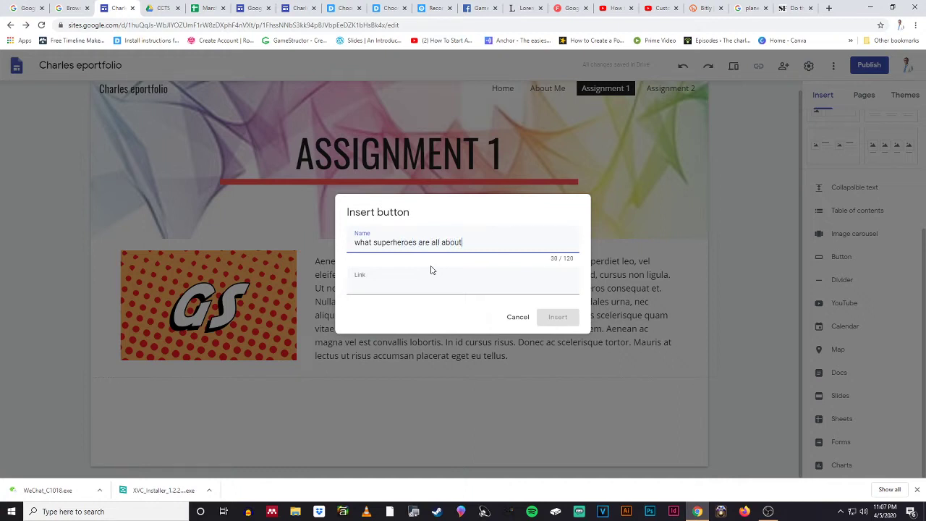
{"action": "left_click", "coordinate": [408, 282]}
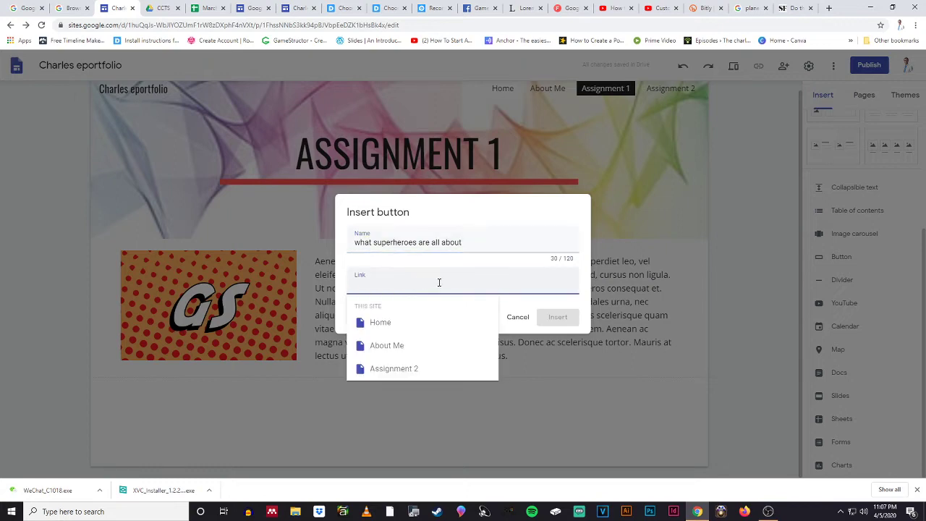
Step: Switch to the planets image search and search Google Images for "dc superheroes" instead
{"action": "left_click", "coordinate": [750, 8]}
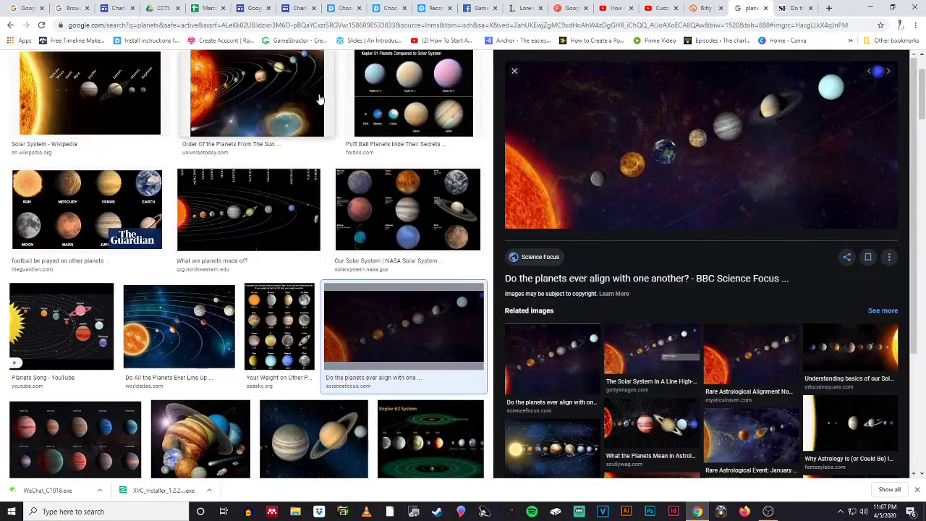
{"action": "scroll", "coordinate": [319, 101], "scroll_direction": "up", "scroll_amount": 3}
{"action": "left_click_drag", "start_coordinate": [130, 69], "coordinate": [31, 72]}
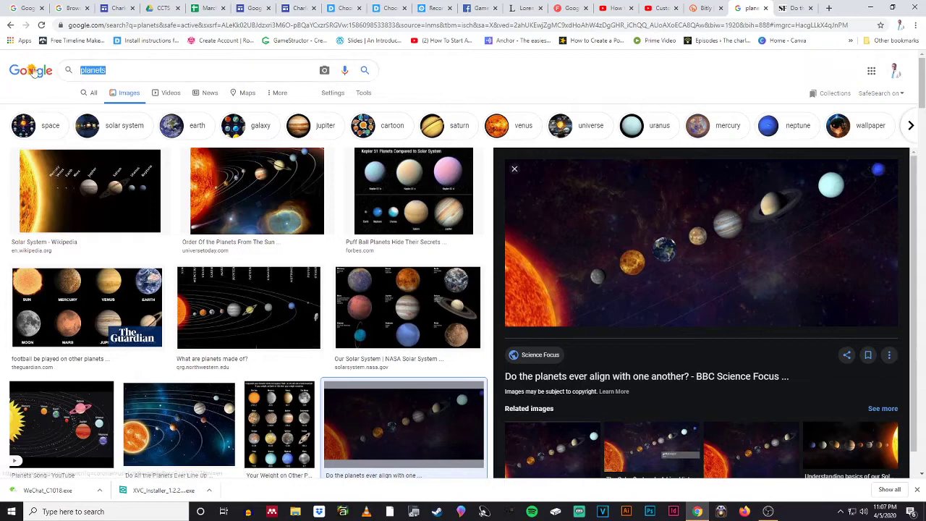
{"action": "type", "text": "dc"}
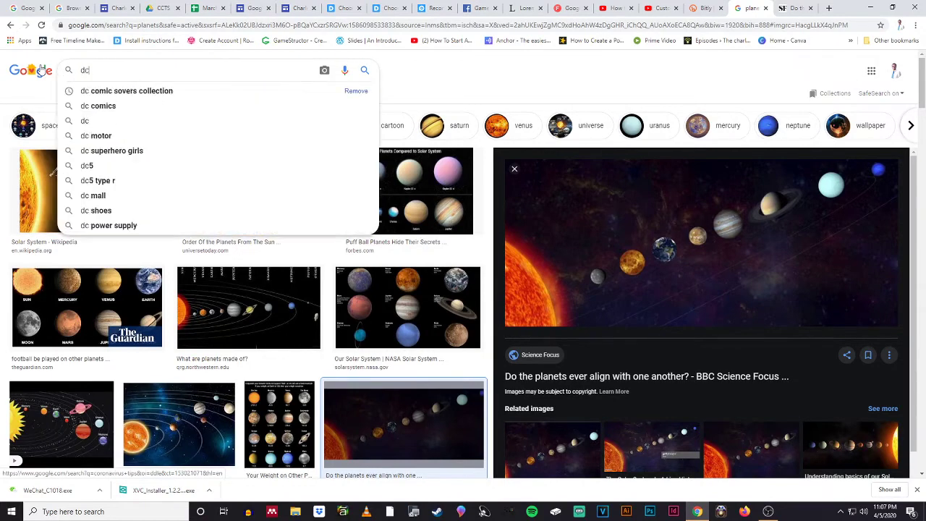
{"action": "type", "text": " superheroes"}
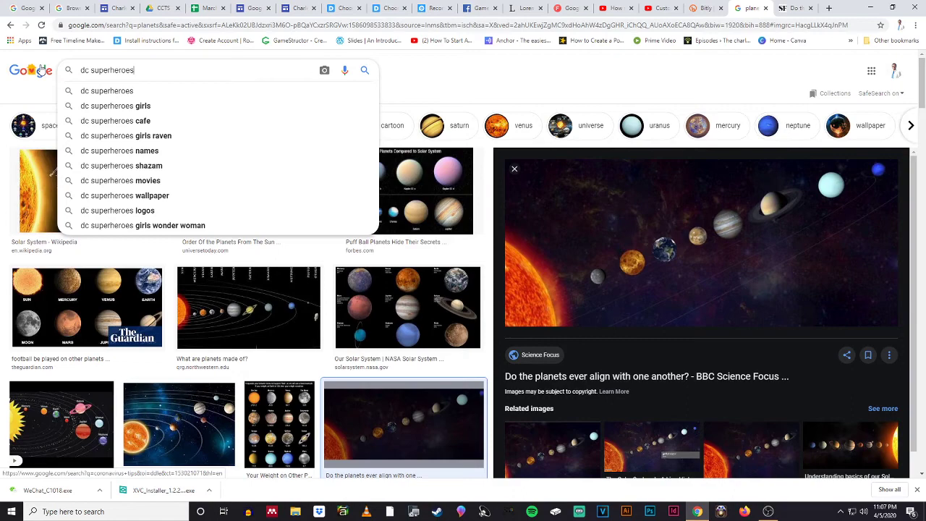
{"action": "key", "text": "Return"}
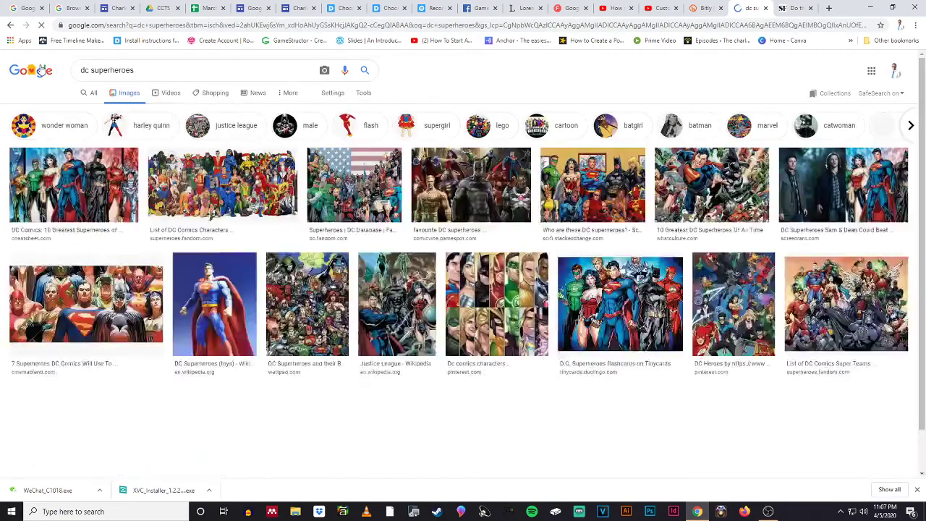
Step: Open the Showbiz Cheat Sheet article behind the first DC superheroes image and copy its web address
{"action": "left_click", "coordinate": [123, 189]}
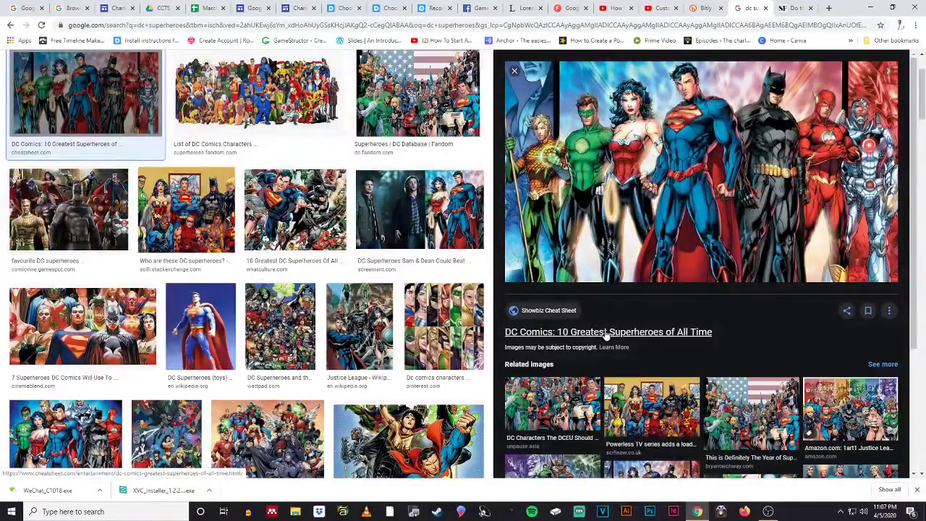
{"action": "left_click", "coordinate": [606, 332]}
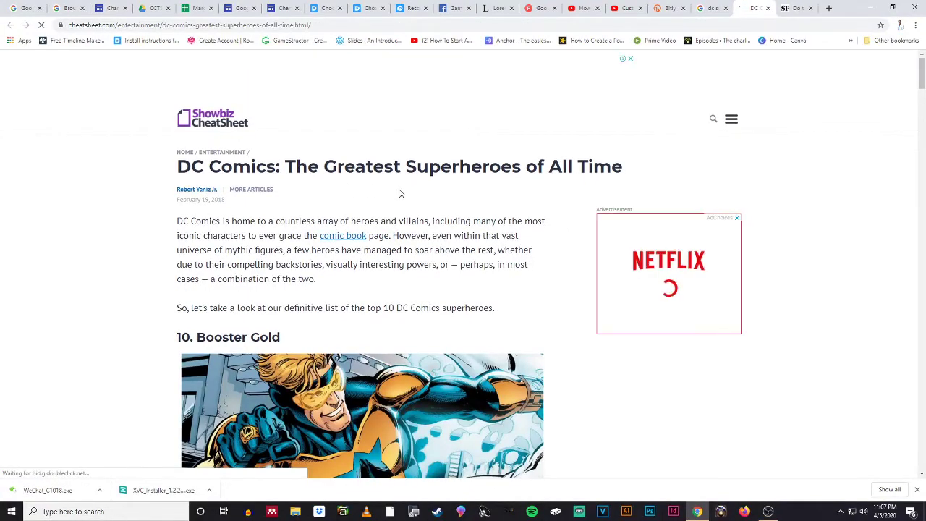
{"action": "left_click", "coordinate": [213, 25]}
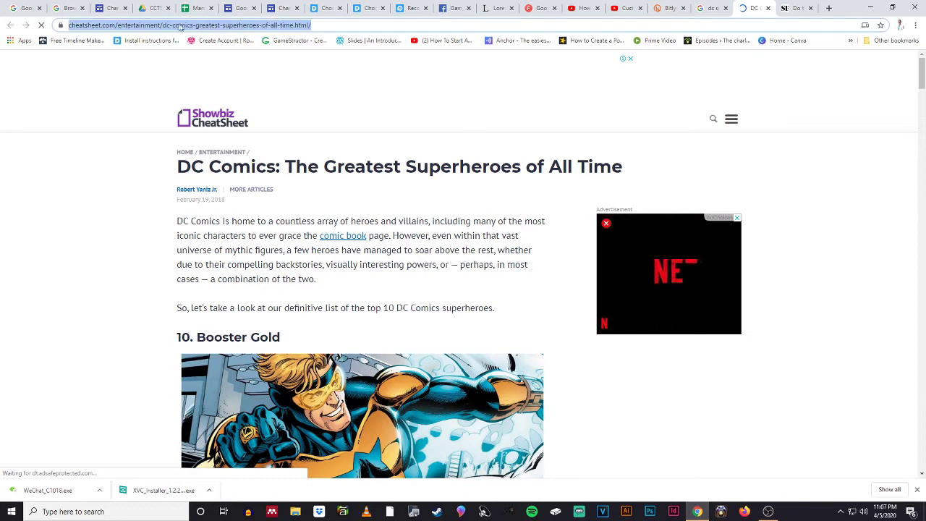
{"action": "right_click", "coordinate": [125, 29]}
{"action": "left_click", "coordinate": [164, 95]}
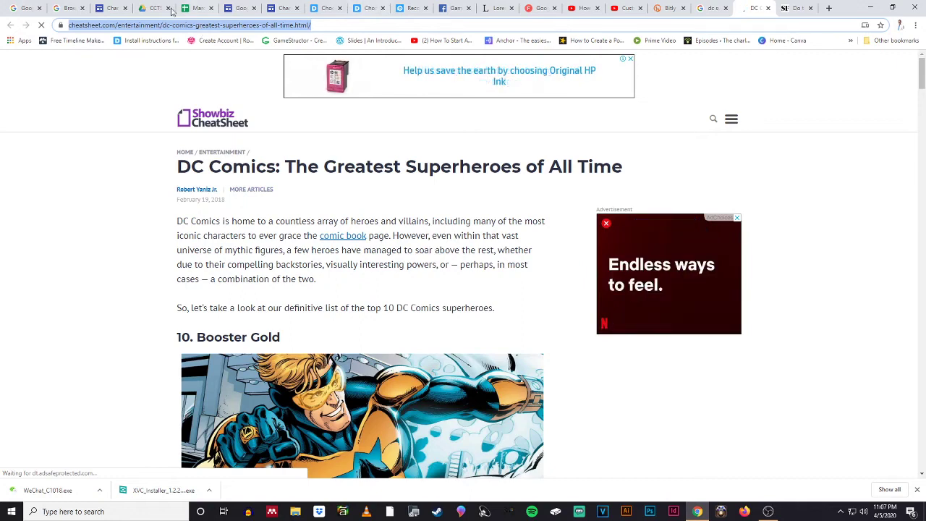
Step: Insert the "what superheroes are all about" button with the copied article link and widen it to fit its full name
{"action": "left_click", "coordinate": [109, 8]}
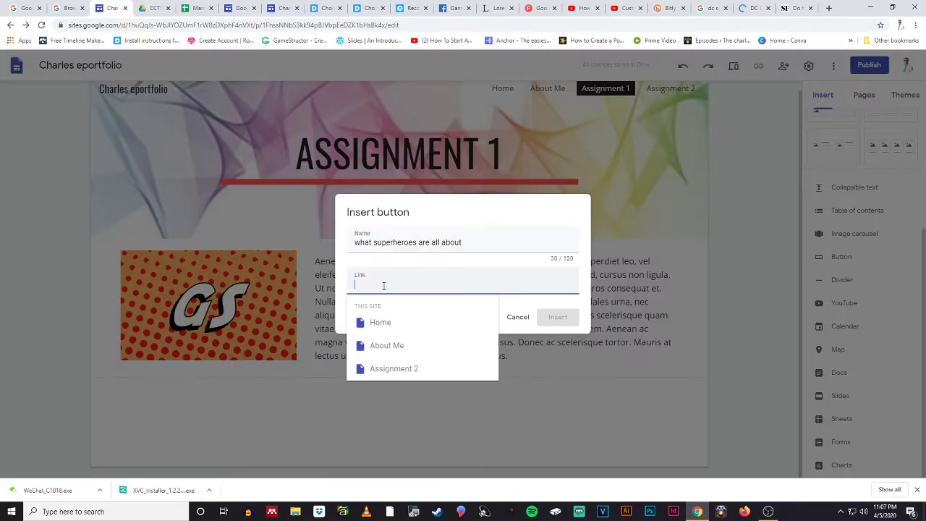
{"action": "key", "text": "ctrl+v"}
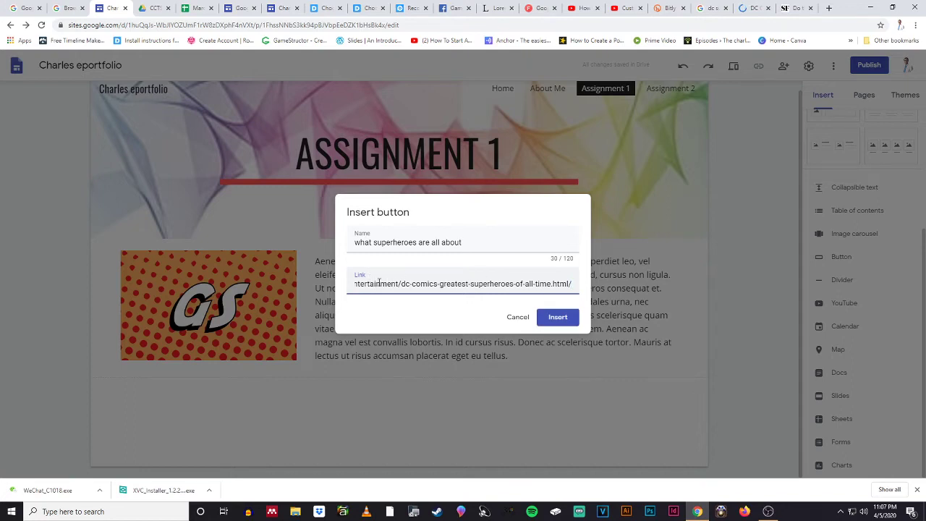
{"action": "left_click", "coordinate": [560, 319]}
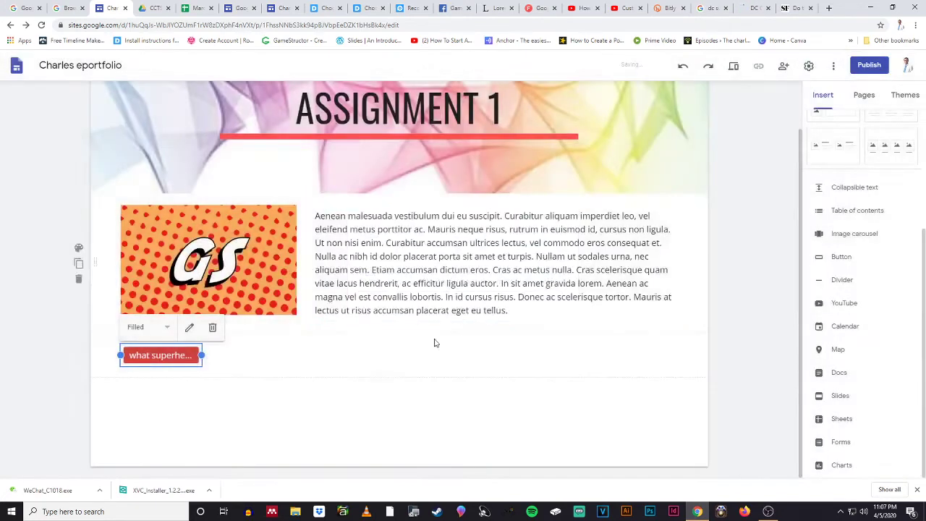
{"action": "left_click_drag", "start_coordinate": [204, 355], "coordinate": [345, 355]}
{"action": "left_click", "coordinate": [433, 402]}
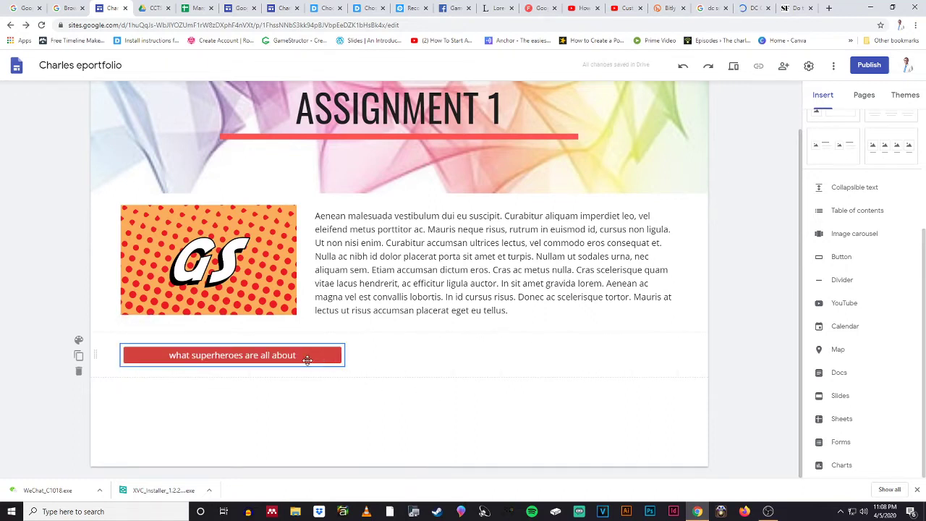
Step: Preview the Assignment 1 page and test the superheroes button's link, closing the article it opens
{"action": "scroll", "coordinate": [463, 394], "scroll_direction": "up", "scroll_amount": 1}
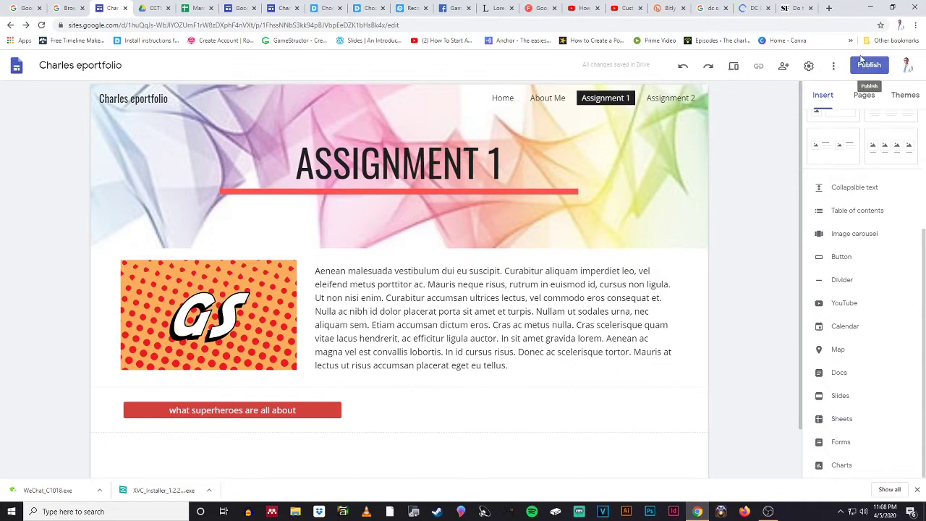
{"action": "left_click", "coordinate": [734, 69]}
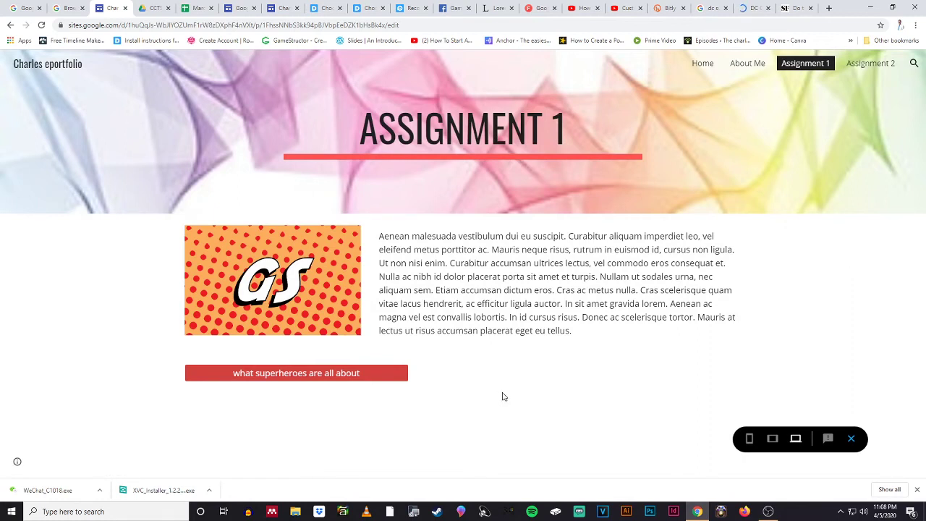
{"action": "left_click", "coordinate": [337, 374]}
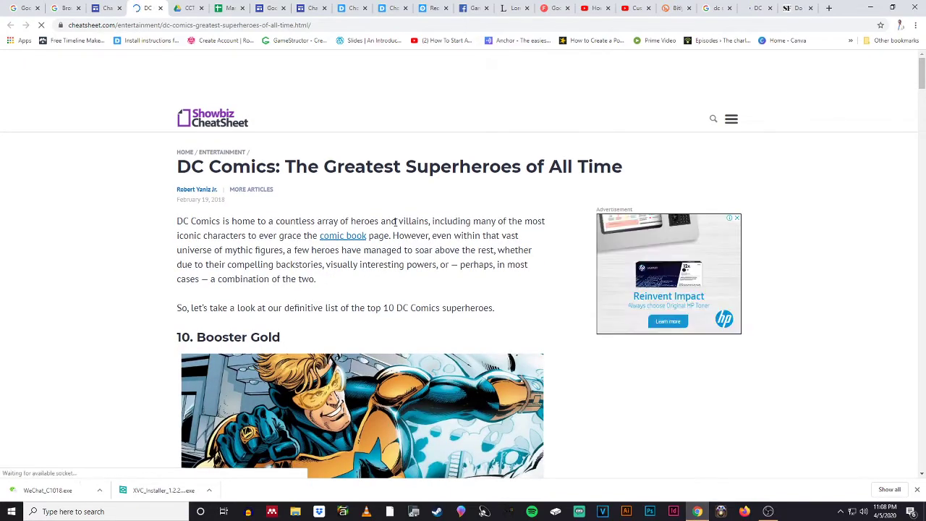
{"action": "left_click", "coordinate": [160, 9]}
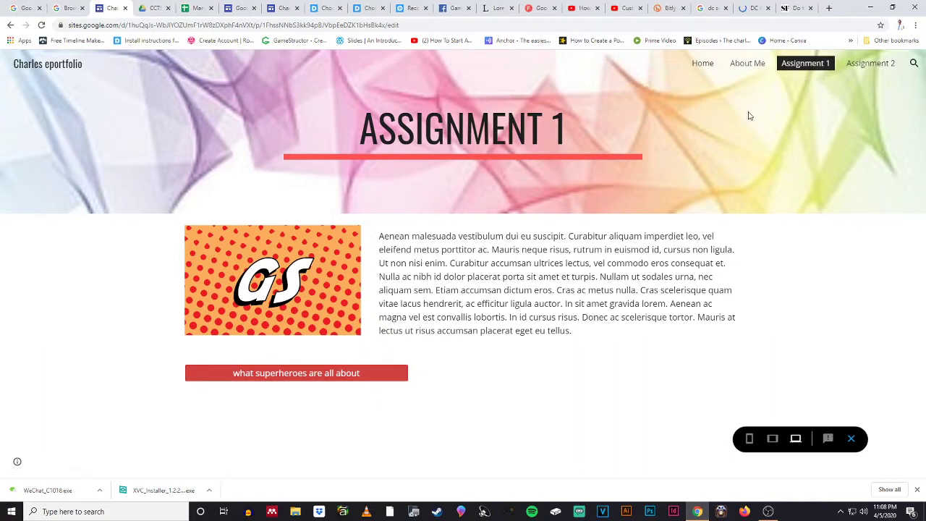
Step: Check the Assignment 1 page preview in tablet, phone and large-screen sizes, and exit the preview
{"action": "left_click", "coordinate": [773, 439]}
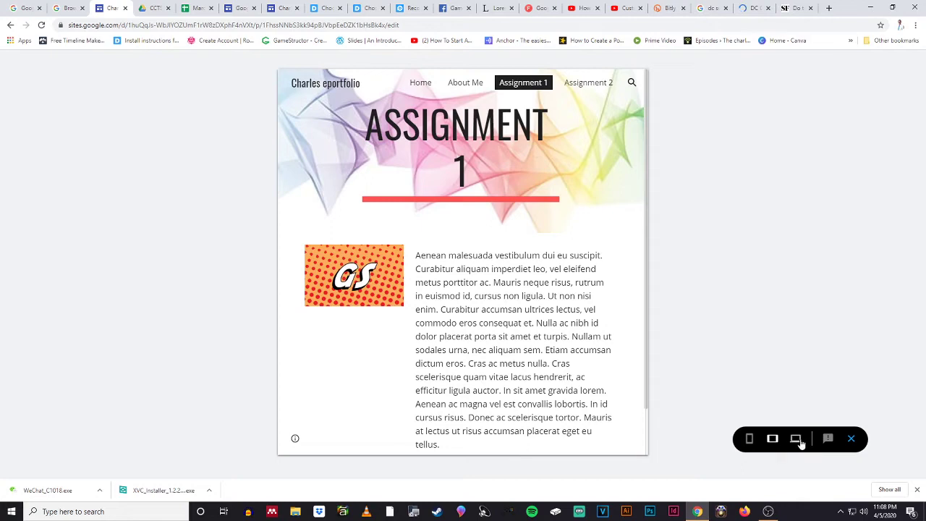
{"action": "left_click", "coordinate": [751, 440]}
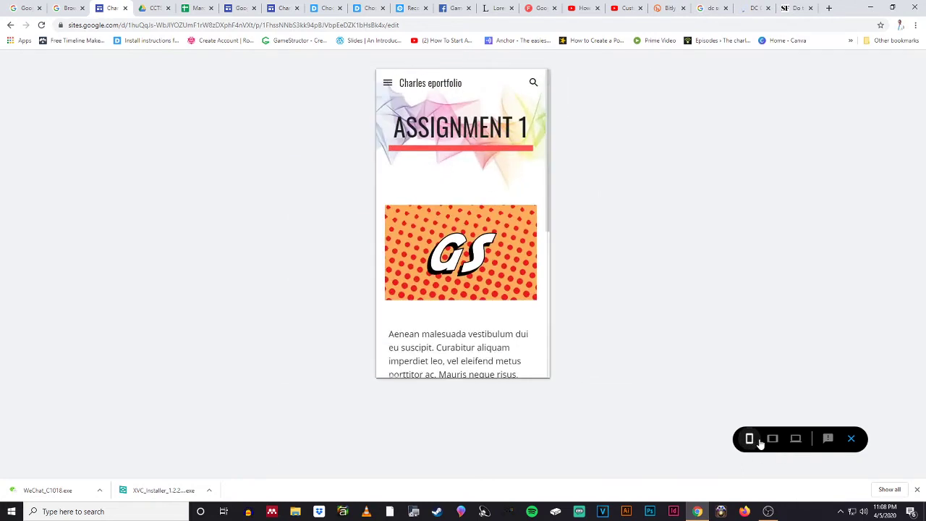
{"action": "scroll", "coordinate": [470, 259], "scroll_direction": "down", "scroll_amount": 2}
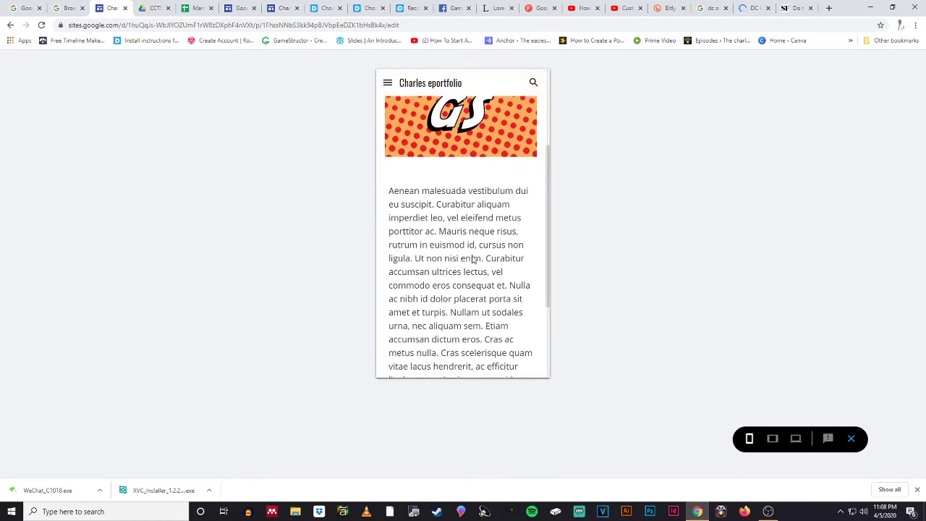
{"action": "scroll", "coordinate": [471, 259], "scroll_direction": "up", "scroll_amount": 2}
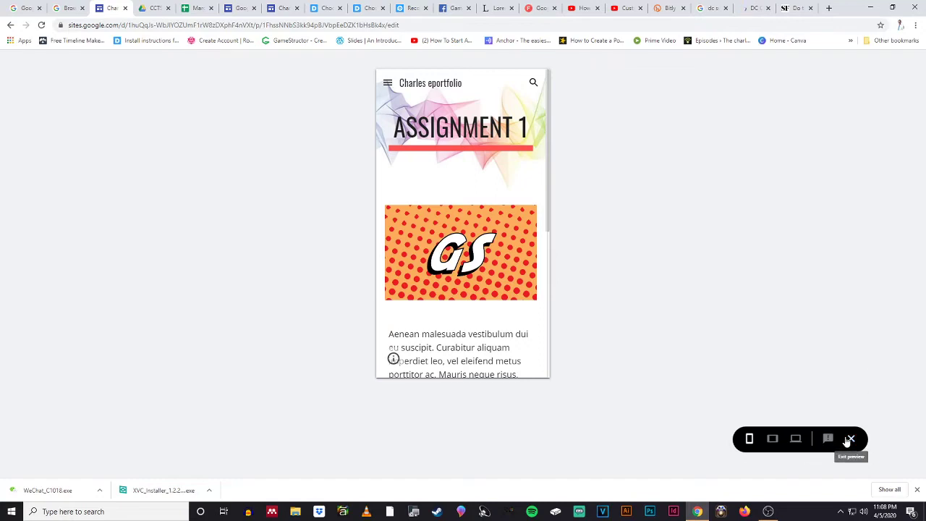
{"action": "left_click", "coordinate": [795, 439]}
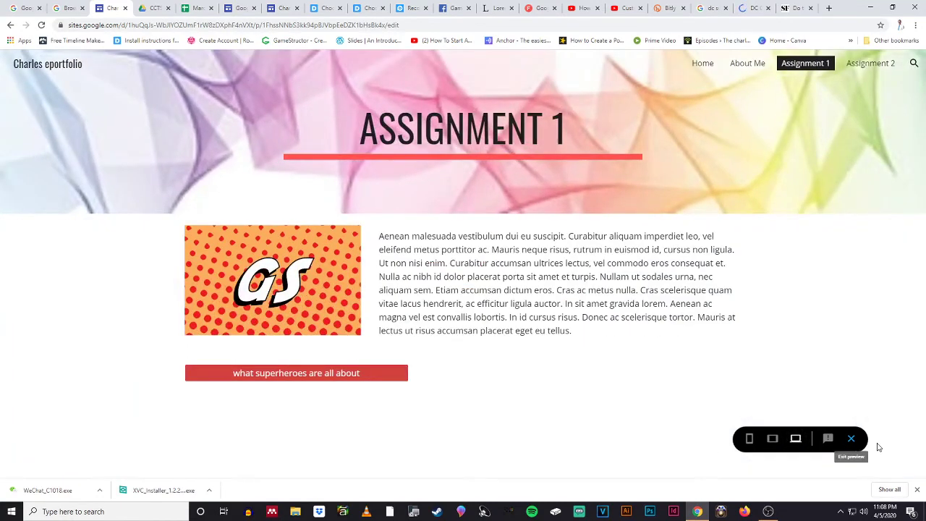
{"action": "left_click", "coordinate": [851, 439]}
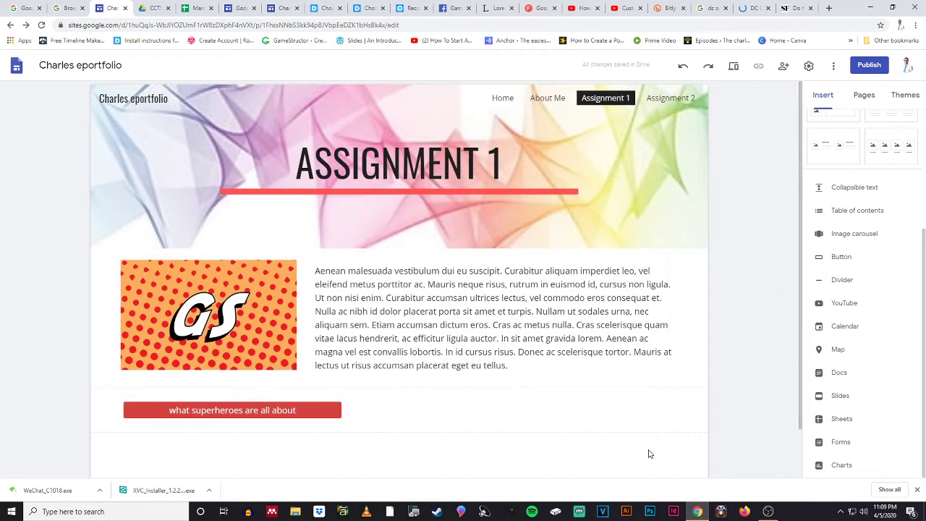
Step: Start inserting a YouTube video on the Assignment 1 page and open the YouTube home page in a new tab
{"action": "scroll", "coordinate": [648, 454], "scroll_direction": "down", "scroll_amount": 1}
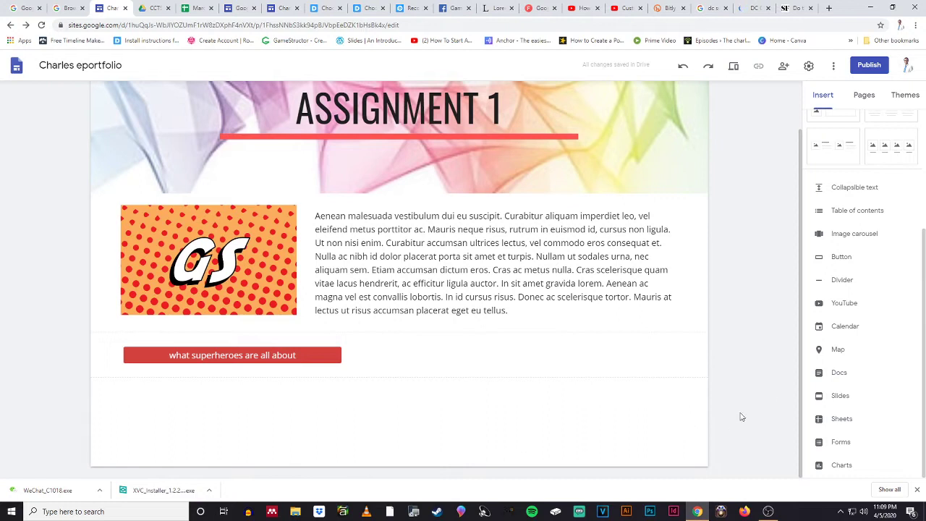
{"action": "left_click", "coordinate": [839, 307]}
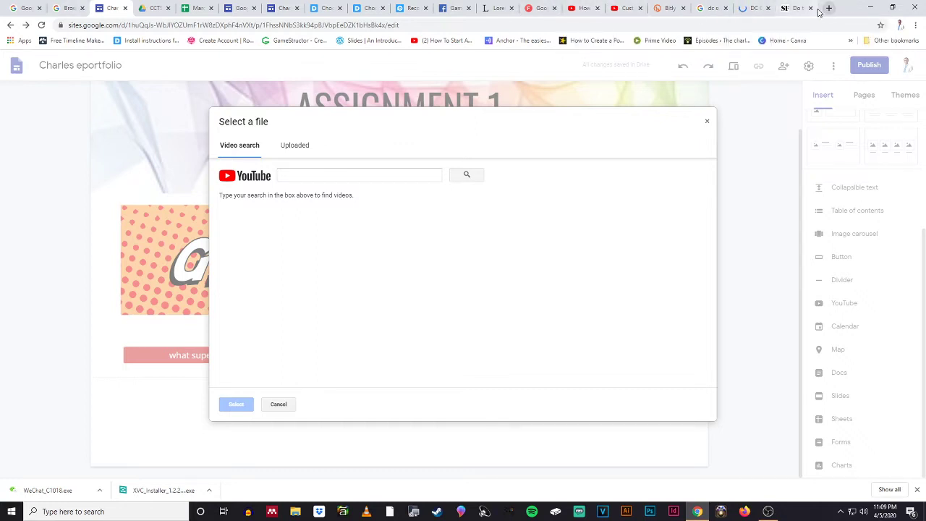
{"action": "left_click", "coordinate": [796, 8]}
{"action": "left_click", "coordinate": [829, 7]}
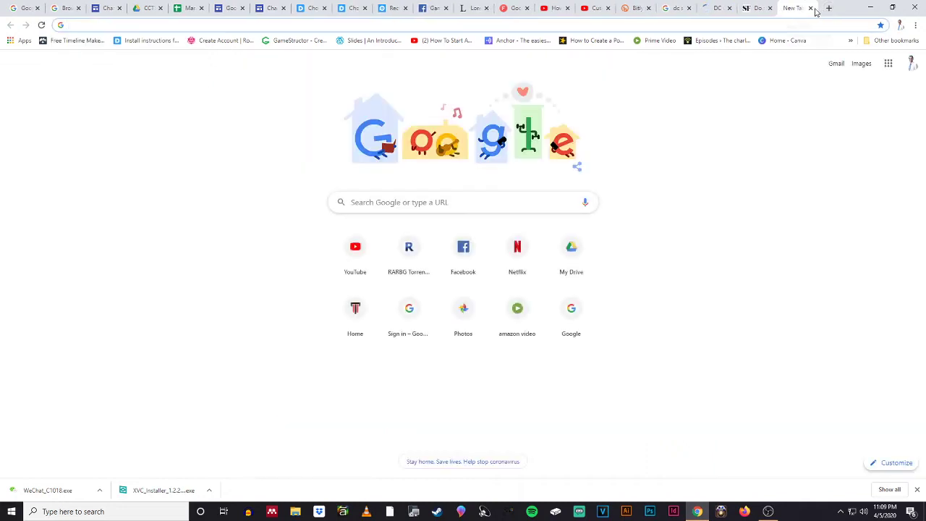
{"action": "left_click", "coordinate": [454, 204]}
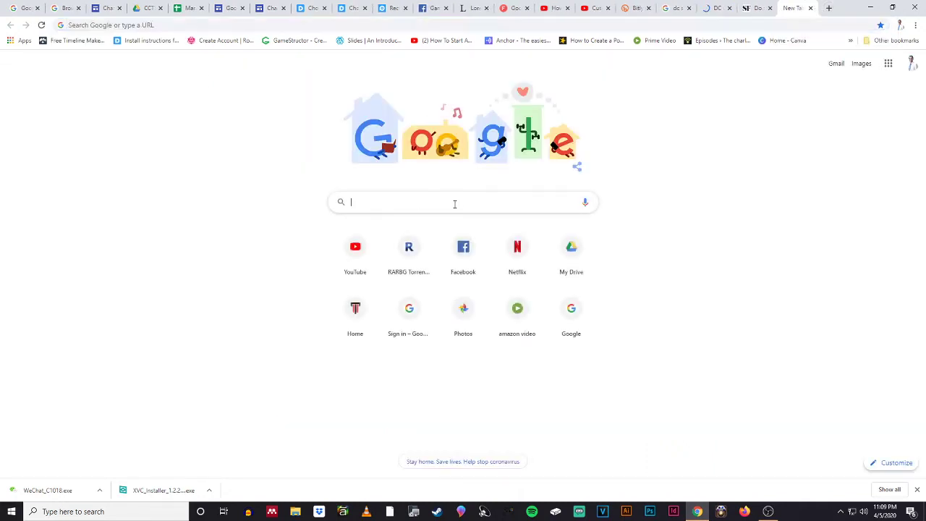
{"action": "left_click", "coordinate": [355, 258]}
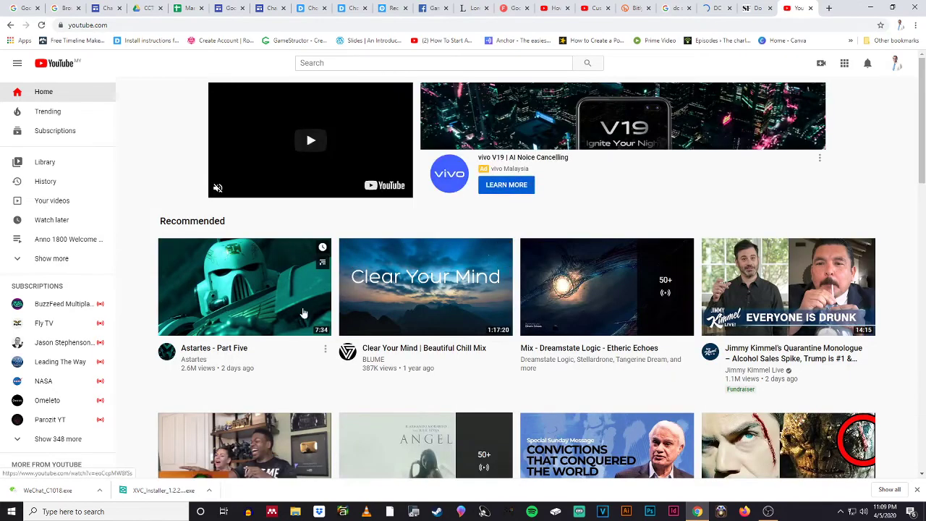
Step: Open the recommended "Astartes - Part Five" video, skip its ads and pause playback
{"action": "left_click", "coordinate": [230, 350]}
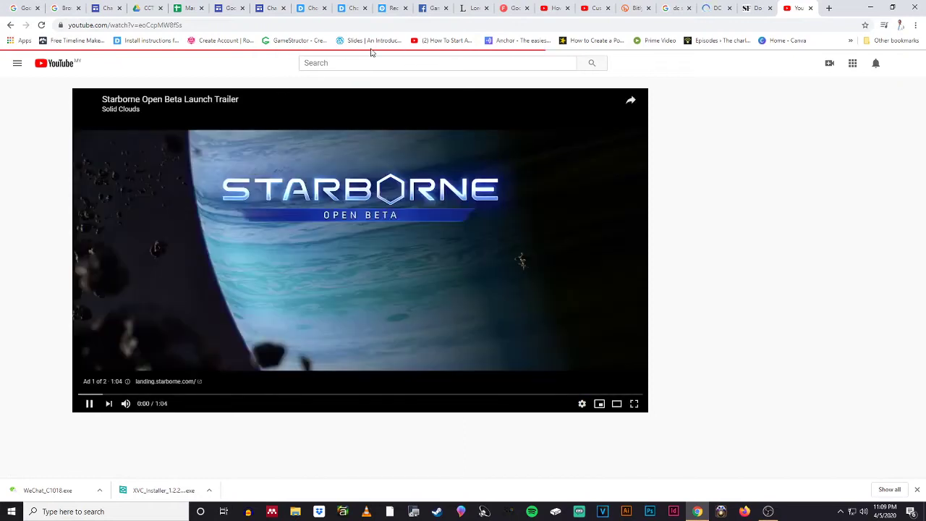
{"action": "left_click", "coordinate": [85, 404]}
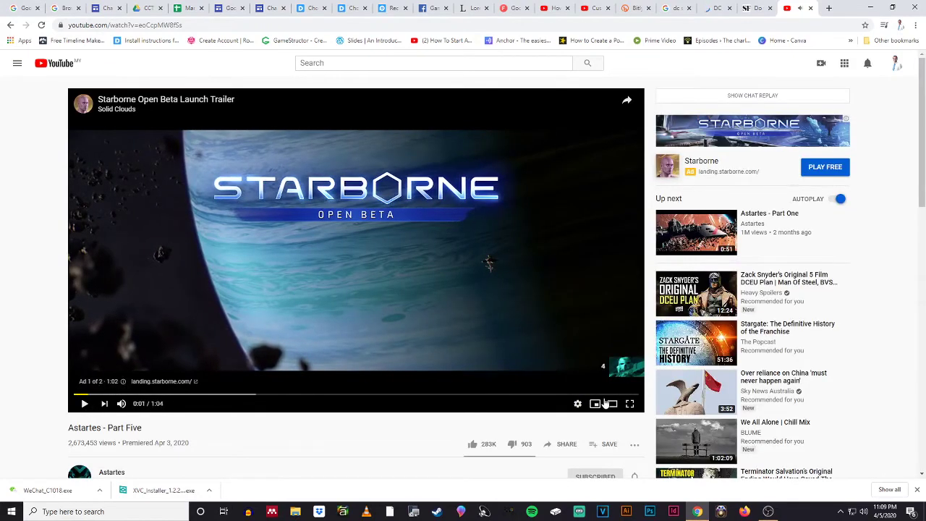
{"action": "left_click", "coordinate": [84, 403]}
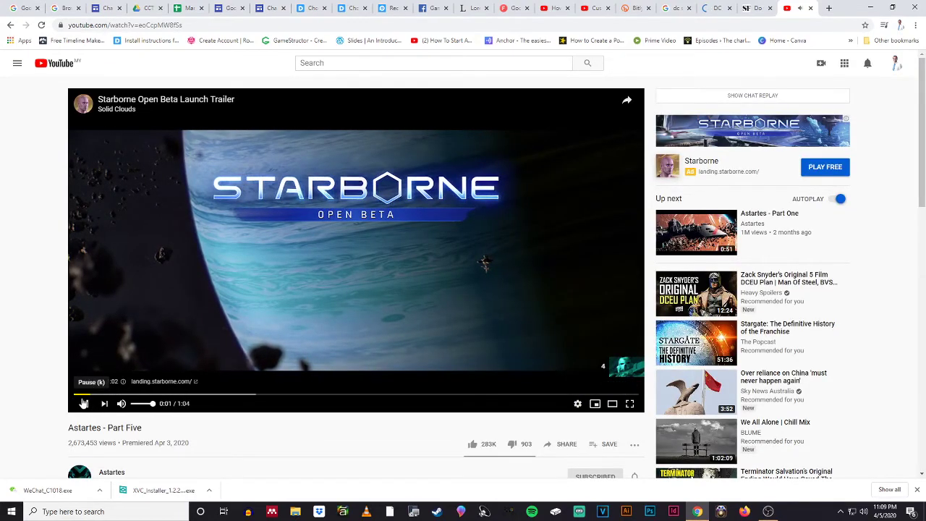
{"action": "left_click", "coordinate": [206, 26]}
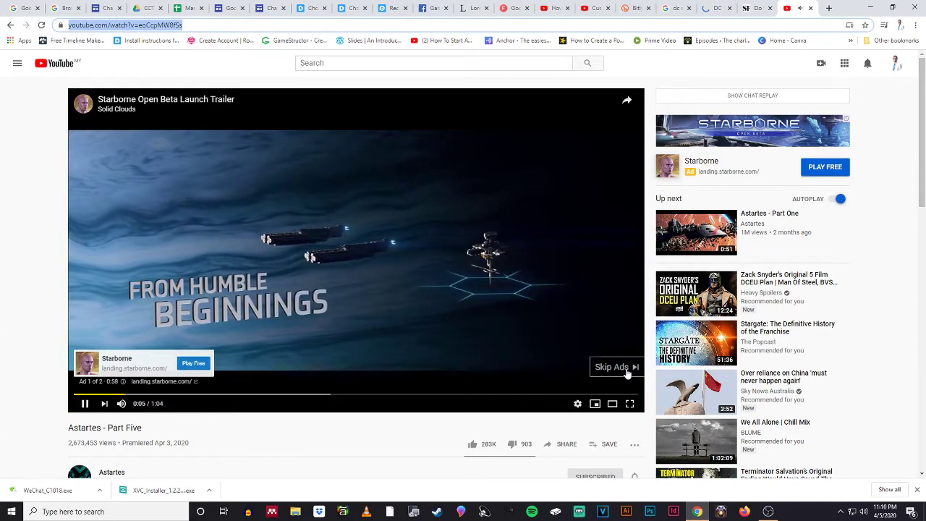
{"action": "left_click", "coordinate": [613, 365]}
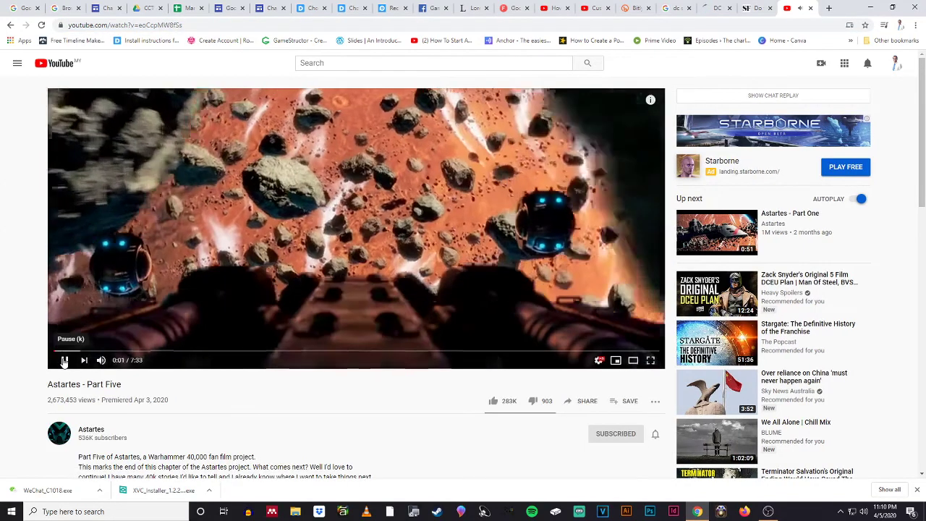
{"action": "left_click", "coordinate": [65, 360]}
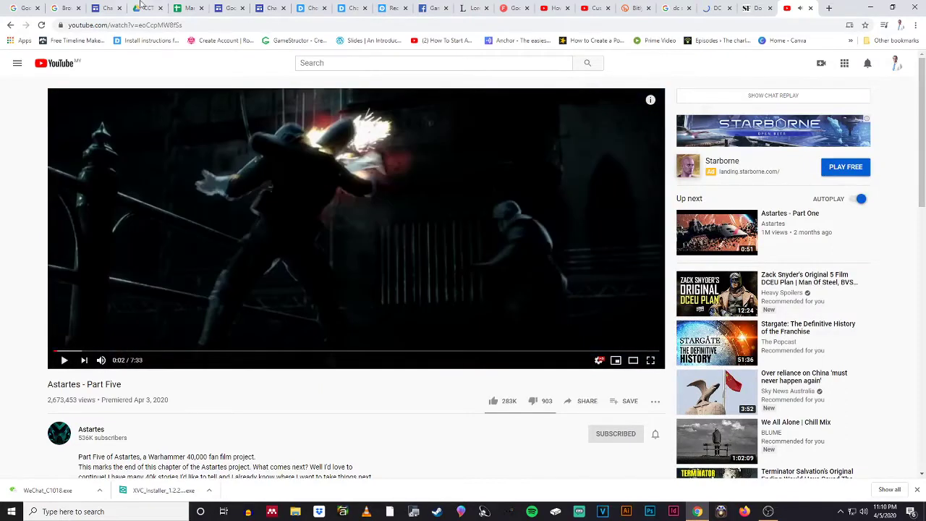
Step: Copy the share link of the "Astartes - Part Five" video and close the sharing options
{"action": "left_click", "coordinate": [196, 26]}
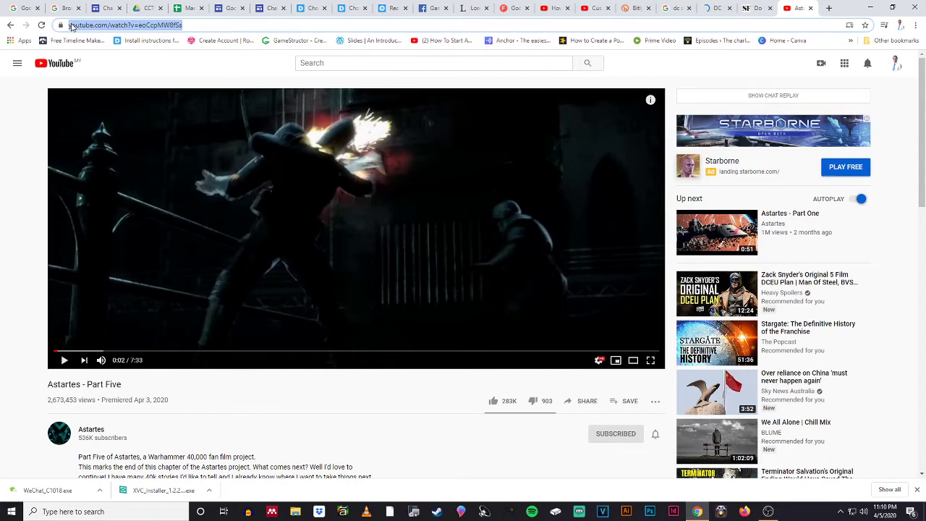
{"action": "left_click", "coordinate": [585, 401]}
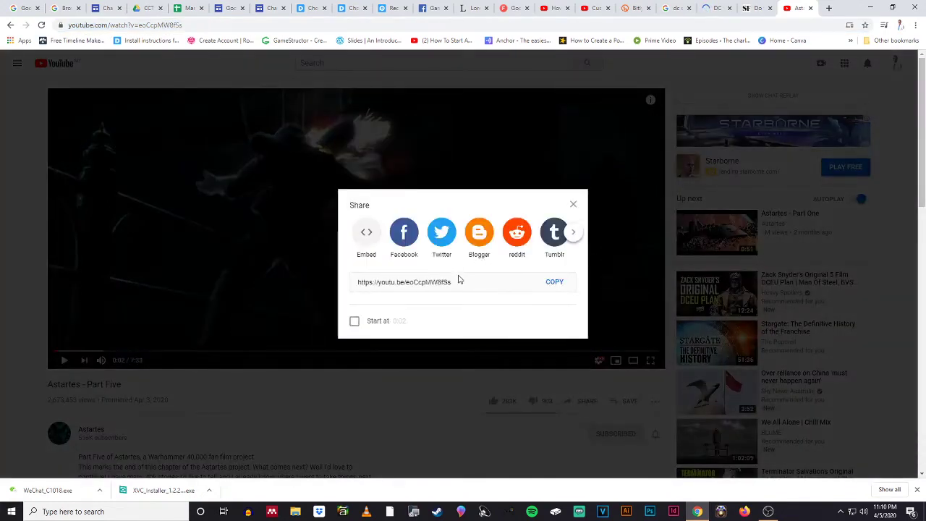
{"action": "left_click", "coordinate": [556, 282]}
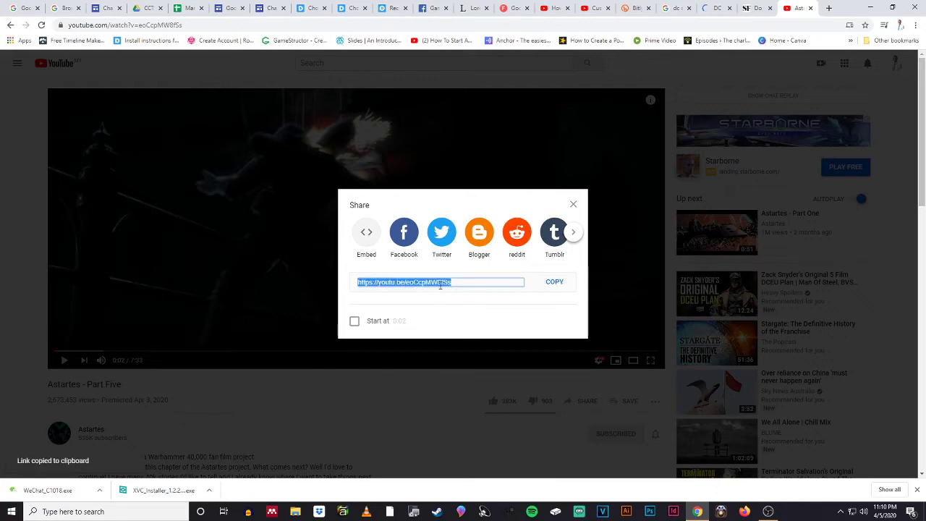
{"action": "key", "text": "Escape"}
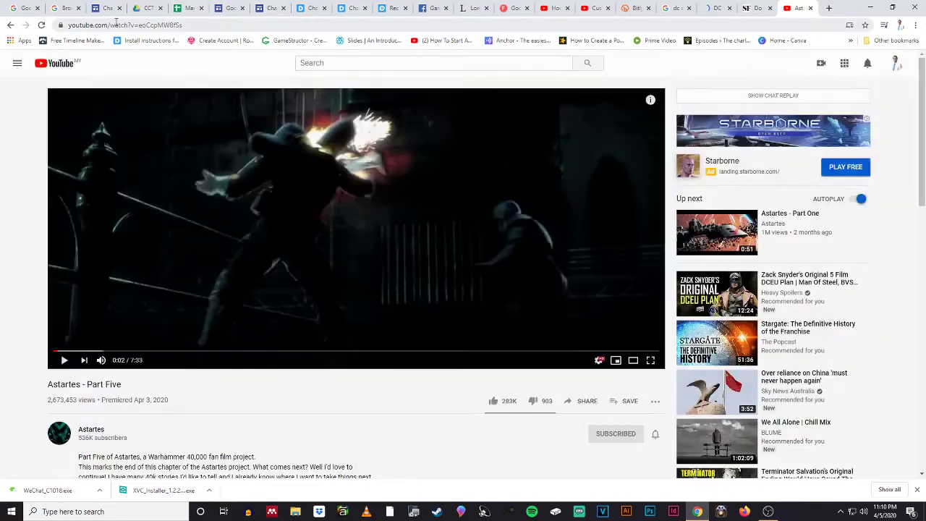
Step: Back in the Google Sites editor, find the YouTube video by its copied link and insert it on the Assignment 1 page
{"action": "left_click", "coordinate": [103, 9]}
{"action": "left_click", "coordinate": [311, 175]}
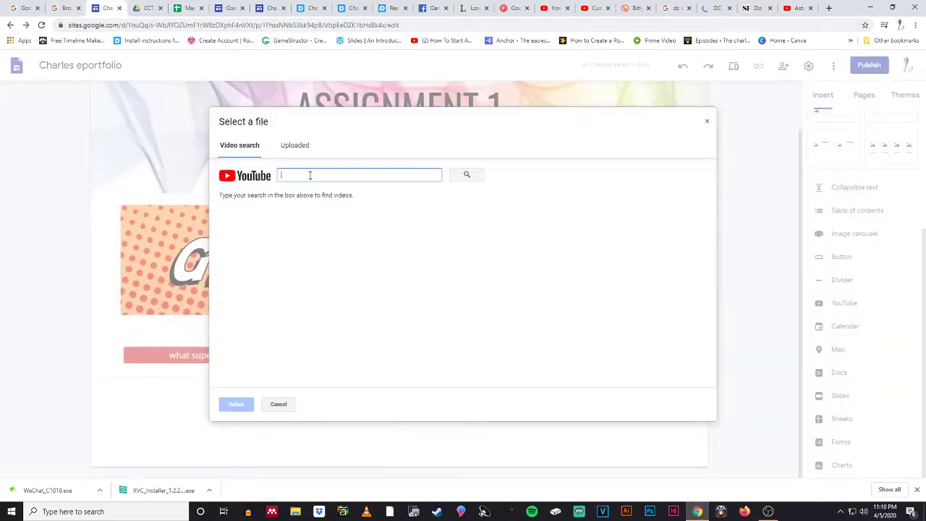
{"action": "key", "text": "ctrl+v"}
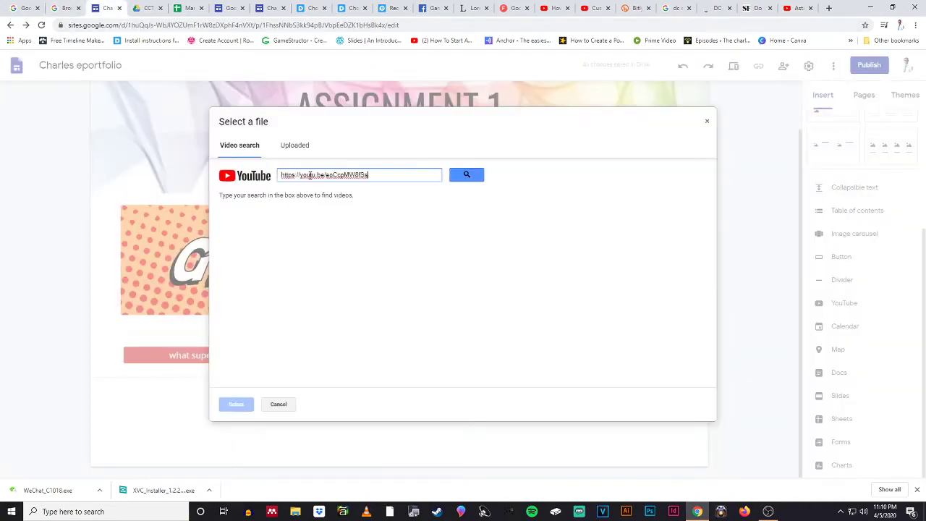
{"action": "left_click", "coordinate": [466, 179]}
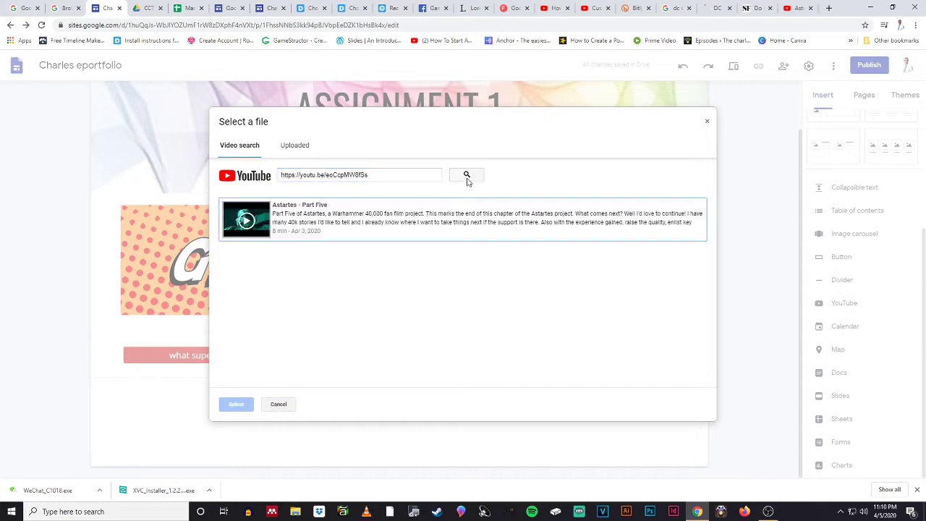
{"action": "left_click", "coordinate": [349, 226]}
{"action": "left_click", "coordinate": [237, 405]}
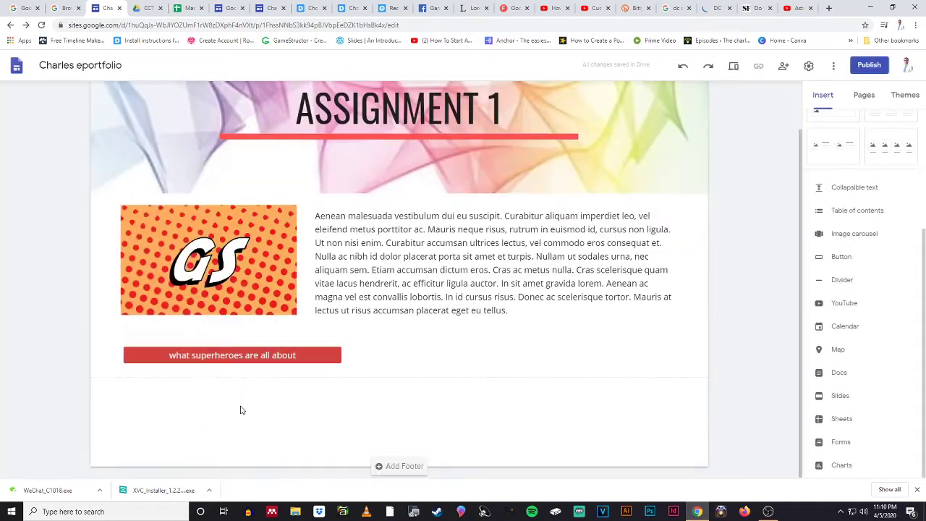
{"action": "scroll", "coordinate": [290, 374], "scroll_direction": "down", "scroll_amount": 2}
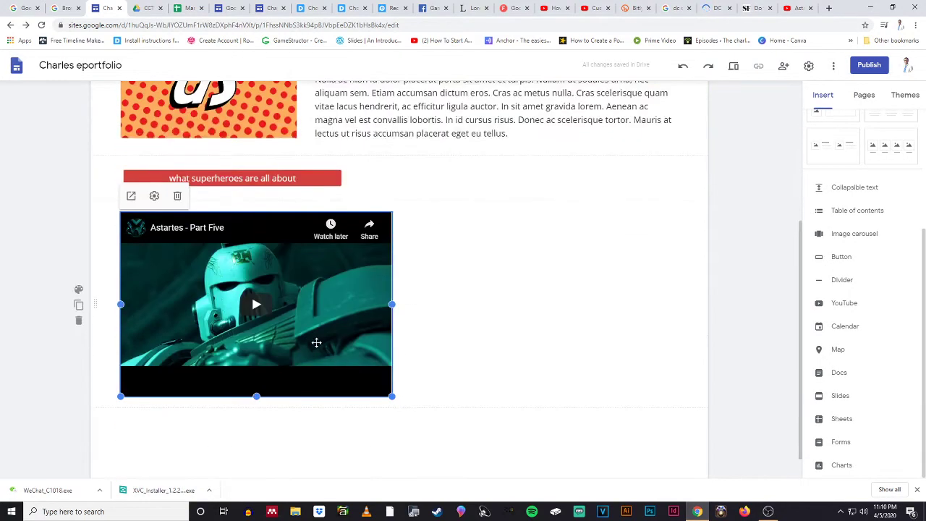
{"action": "left_click", "coordinate": [476, 333]}
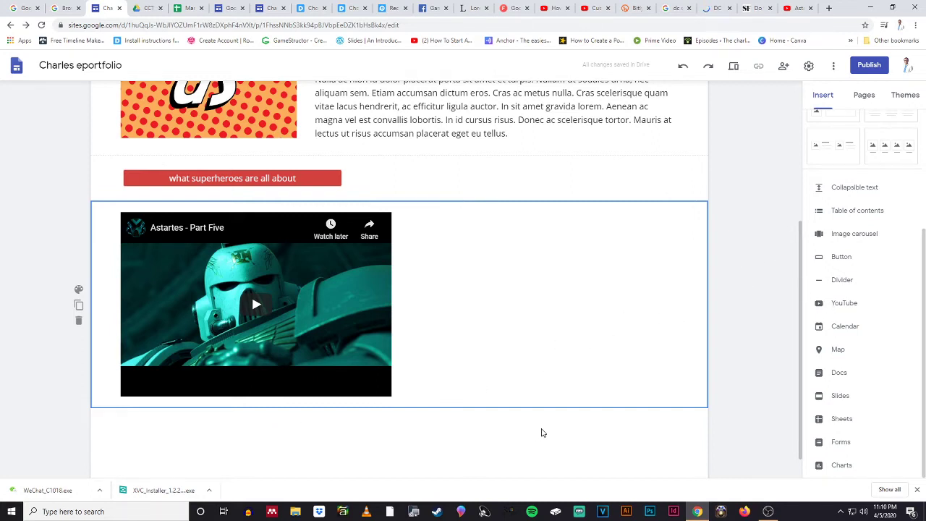
{"action": "scroll", "coordinate": [410, 430], "scroll_direction": "down", "scroll_amount": 1}
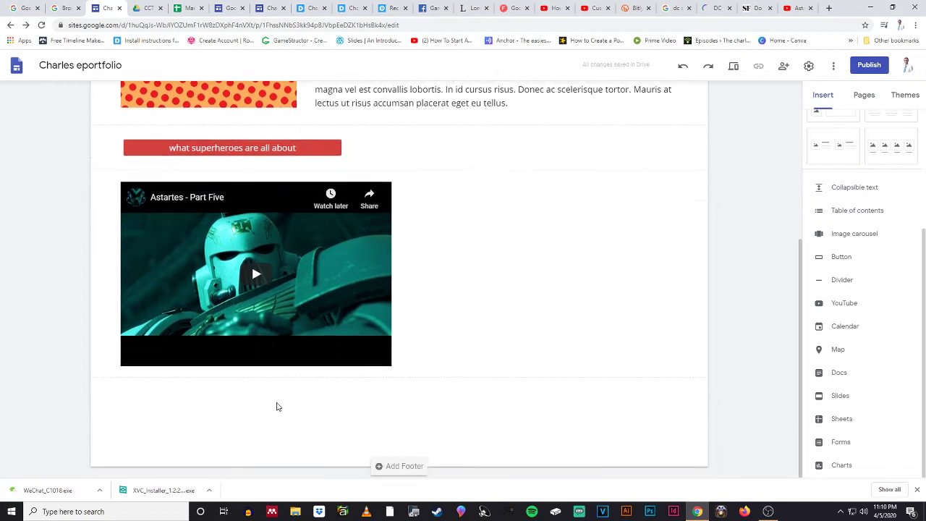
{"action": "double_click", "coordinate": [239, 400]}
{"action": "double_click", "coordinate": [215, 422]}
{"action": "left_click", "coordinate": [189, 421]}
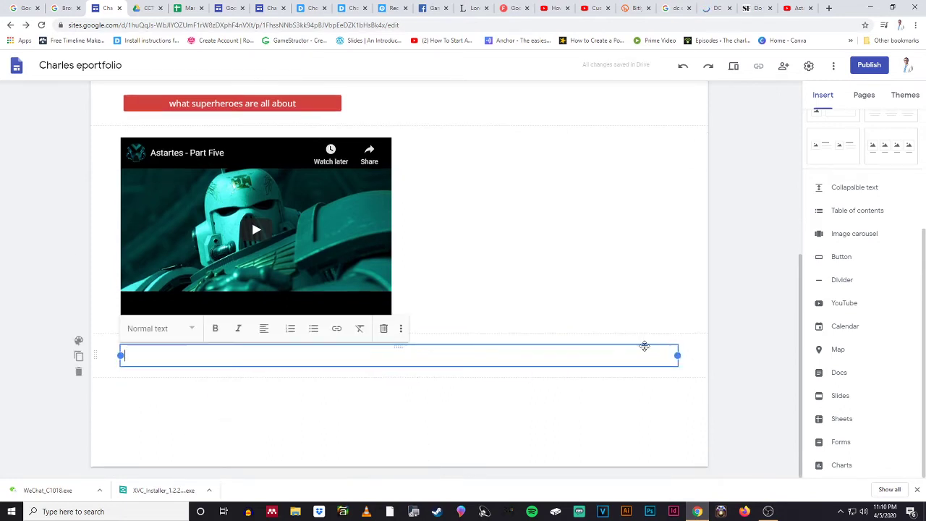
{"action": "left_click", "coordinate": [384, 329]}
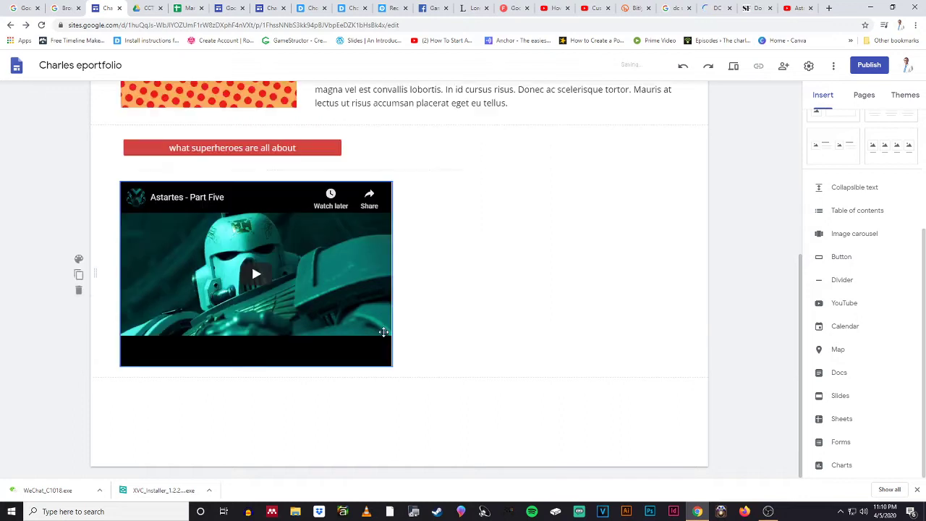
{"action": "left_click", "coordinate": [429, 349]}
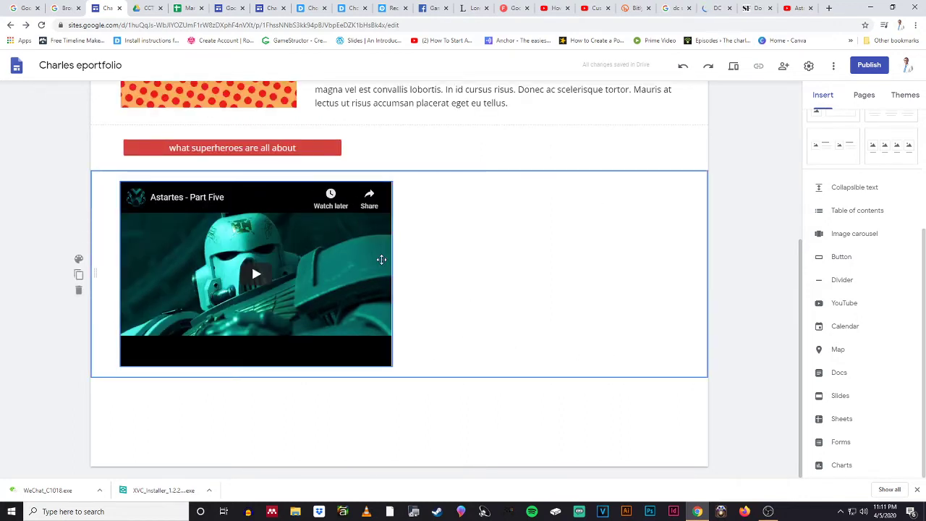
Step: Add an empty text box beside the Astartes video in the same section
{"action": "scroll", "coordinate": [504, 372], "scroll_direction": "up", "scroll_amount": 3}
{"action": "scroll", "coordinate": [504, 372], "scroll_direction": "down", "scroll_amount": 1}
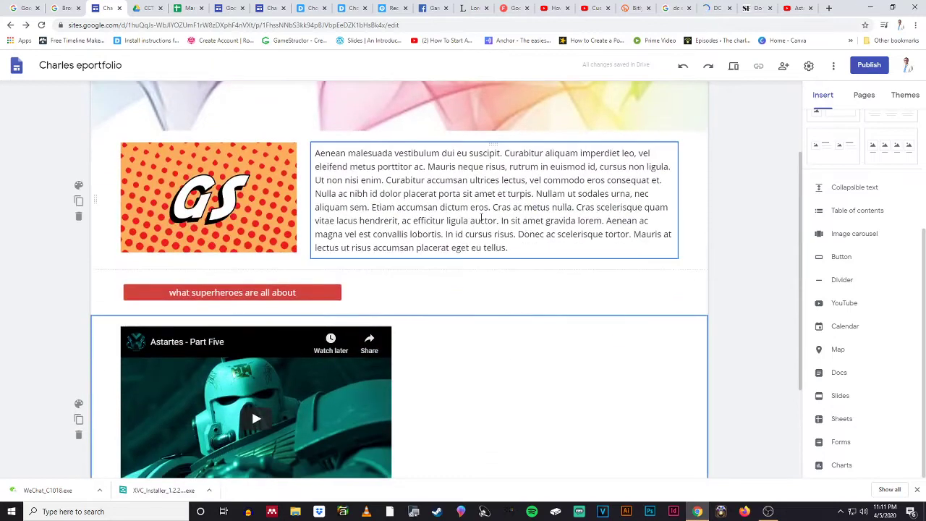
{"action": "scroll", "coordinate": [543, 412], "scroll_direction": "down", "scroll_amount": 2}
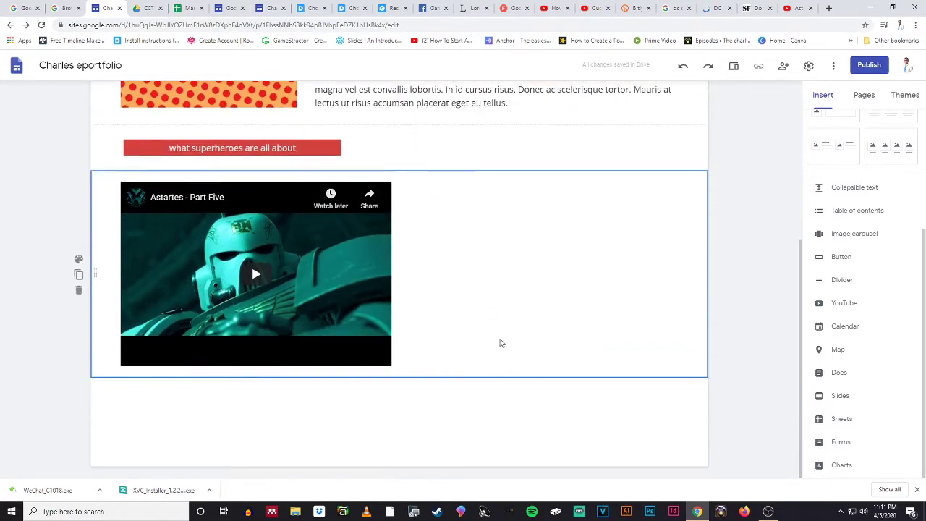
{"action": "double_click", "coordinate": [547, 255]}
{"action": "left_click", "coordinate": [547, 252]}
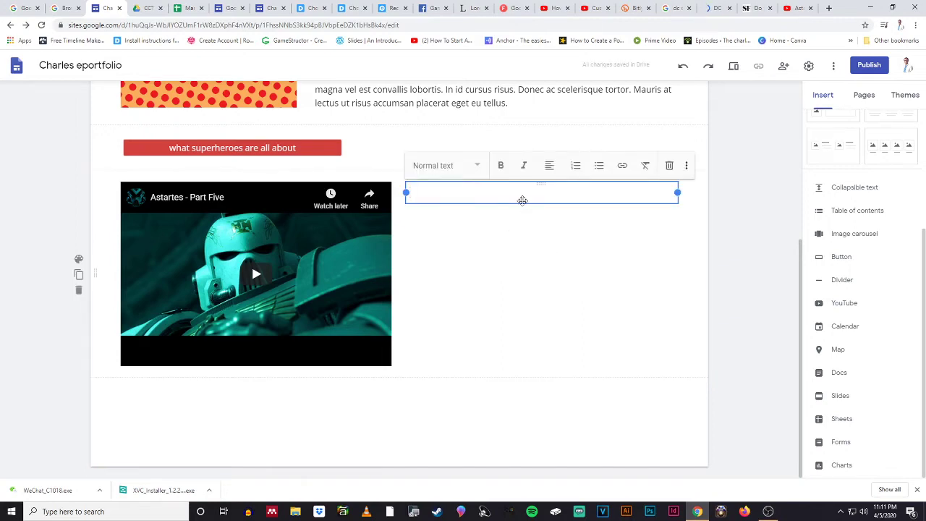
Step: Copy the Lorem Ipsum paragraph starting "Aenean eleifend orci eros" and paste it into the text box beside the video
{"action": "left_click", "coordinate": [474, 8]}
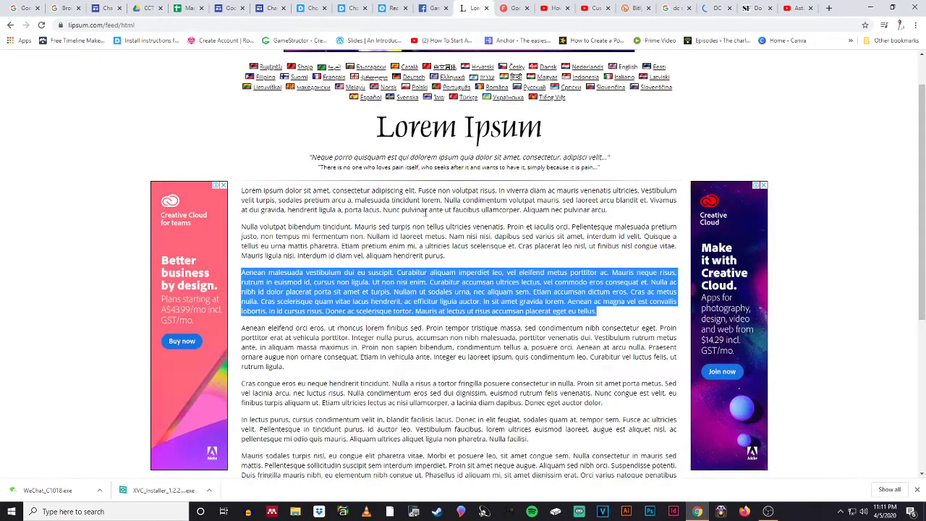
{"action": "left_click_drag", "start_coordinate": [243, 331], "coordinate": [306, 357]}
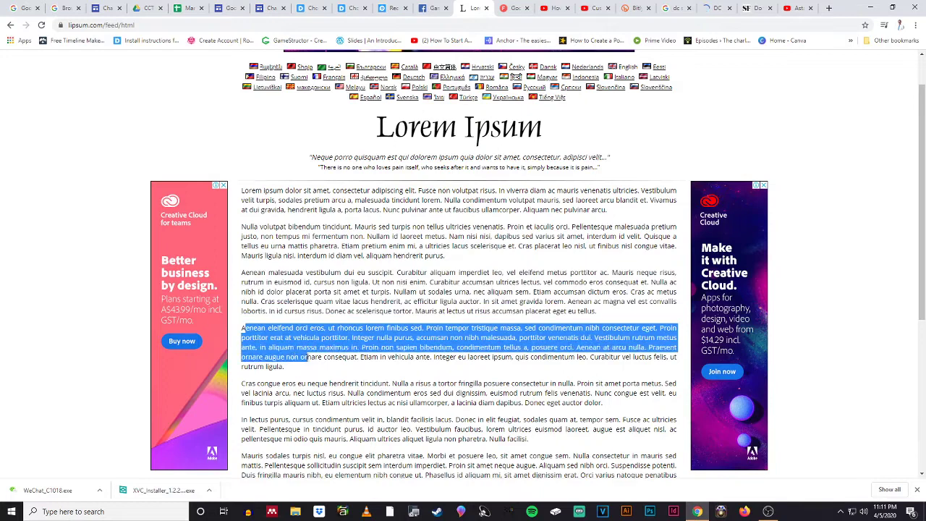
{"action": "left_click_drag", "start_coordinate": [243, 329], "coordinate": [293, 369]}
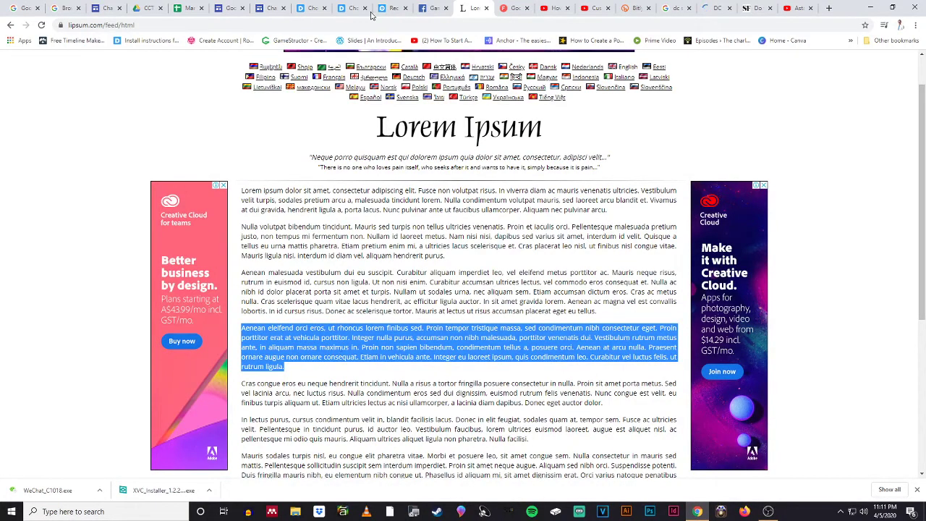
{"action": "left_click", "coordinate": [107, 8]}
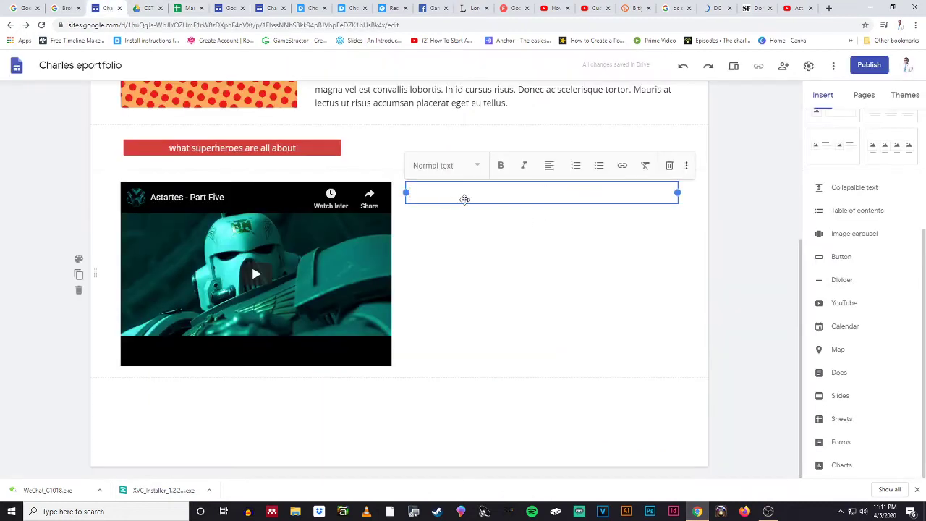
{"action": "left_click", "coordinate": [443, 192]}
{"action": "key", "text": "ctrl+v"}
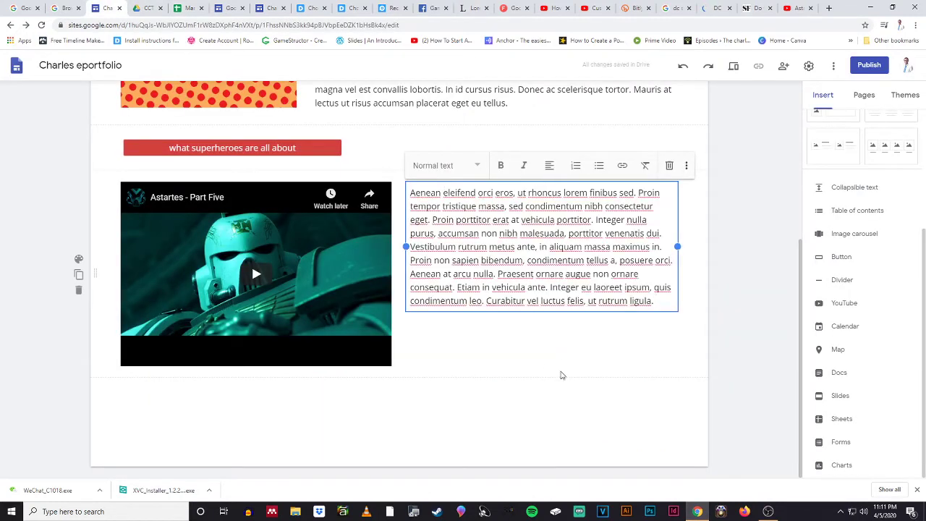
{"action": "left_click", "coordinate": [558, 372]}
Step: Try to move the paragraph's text box lower beside the video
{"action": "left_click", "coordinate": [507, 246]}
{"action": "left_click_drag", "start_coordinate": [541, 186], "coordinate": [535, 244]}
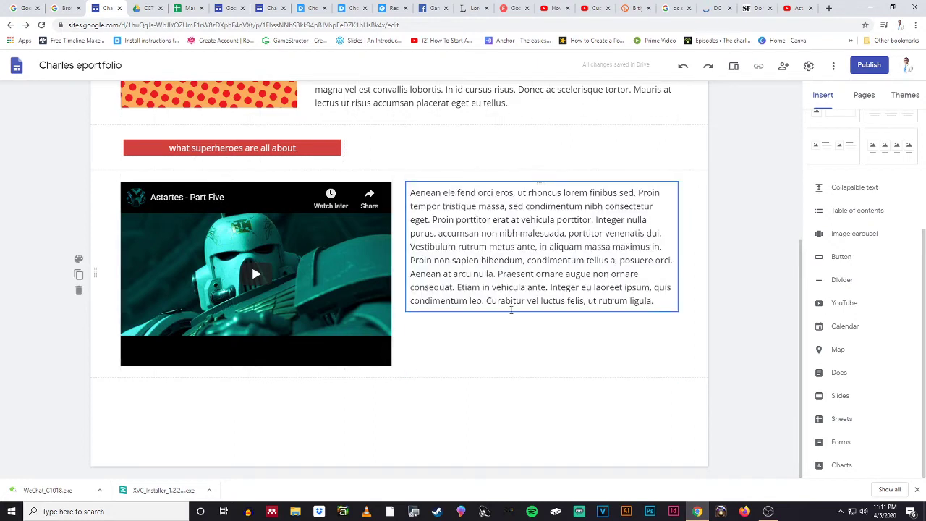
{"action": "left_click", "coordinate": [486, 358]}
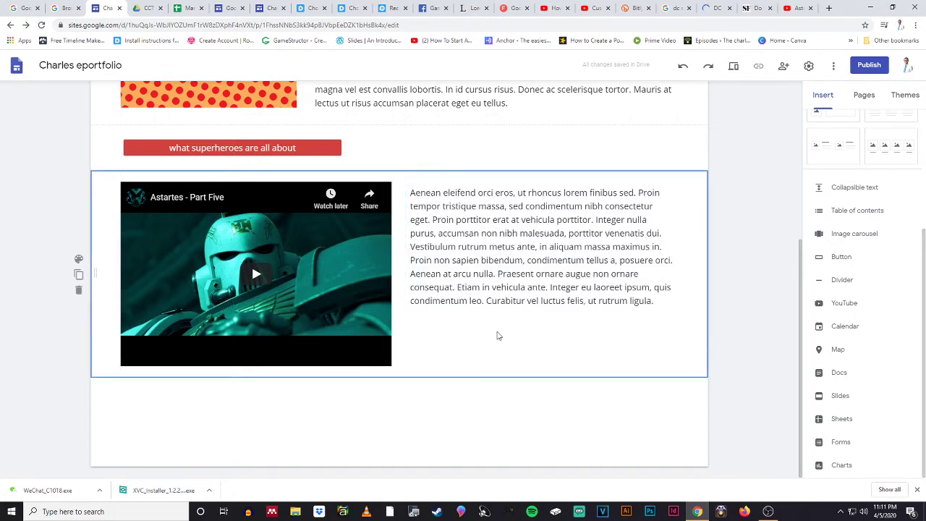
{"action": "scroll", "coordinate": [489, 407], "scroll_direction": "up", "scroll_amount": 2}
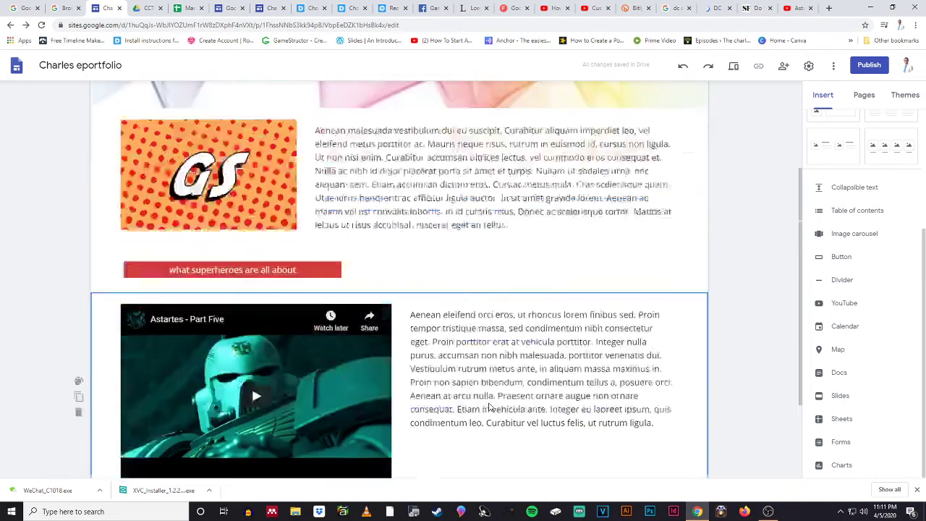
{"action": "scroll", "coordinate": [491, 407], "scroll_direction": "up", "scroll_amount": 2}
{"action": "scroll", "coordinate": [491, 405], "scroll_direction": "down", "scroll_amount": 3}
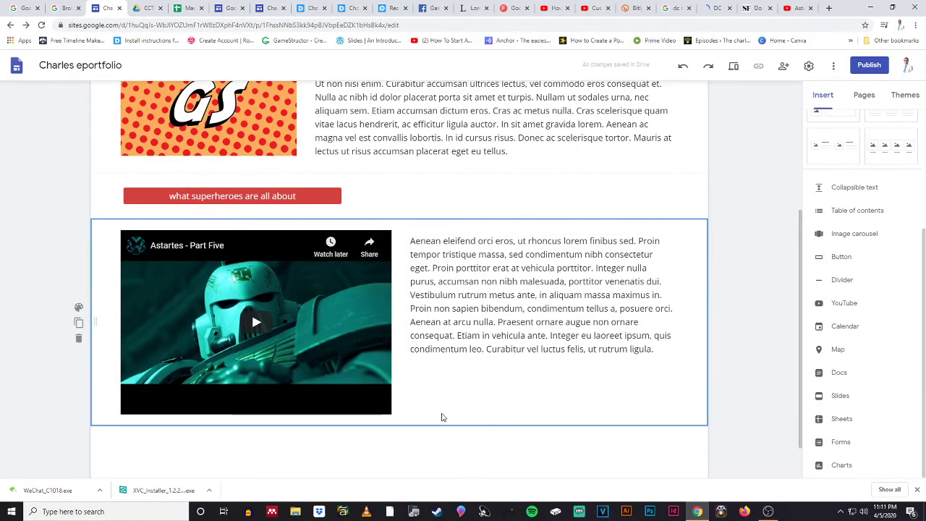
{"action": "scroll", "coordinate": [438, 412], "scroll_direction": "down", "scroll_amount": 1}
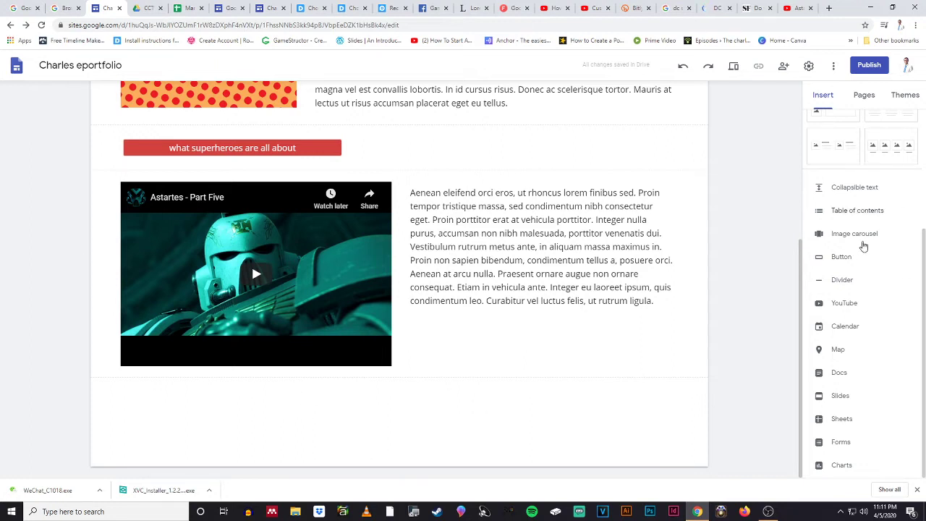
{"action": "scroll", "coordinate": [855, 285], "scroll_direction": "up", "scroll_amount": 2}
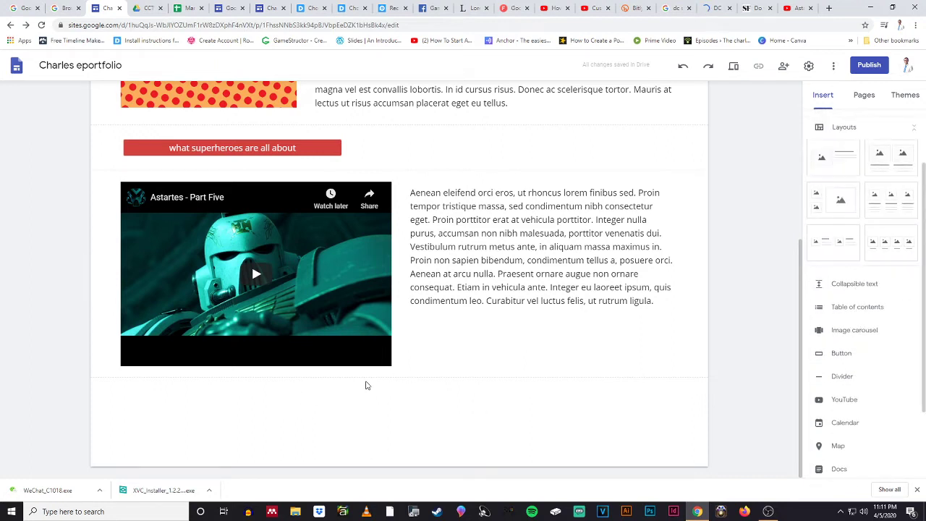
{"action": "double_click", "coordinate": [282, 410]}
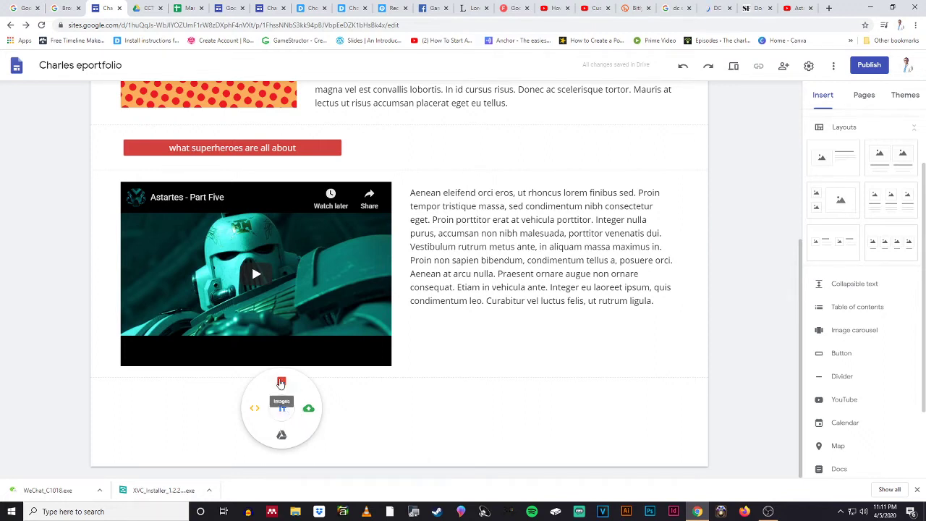
{"action": "left_click", "coordinate": [429, 429]}
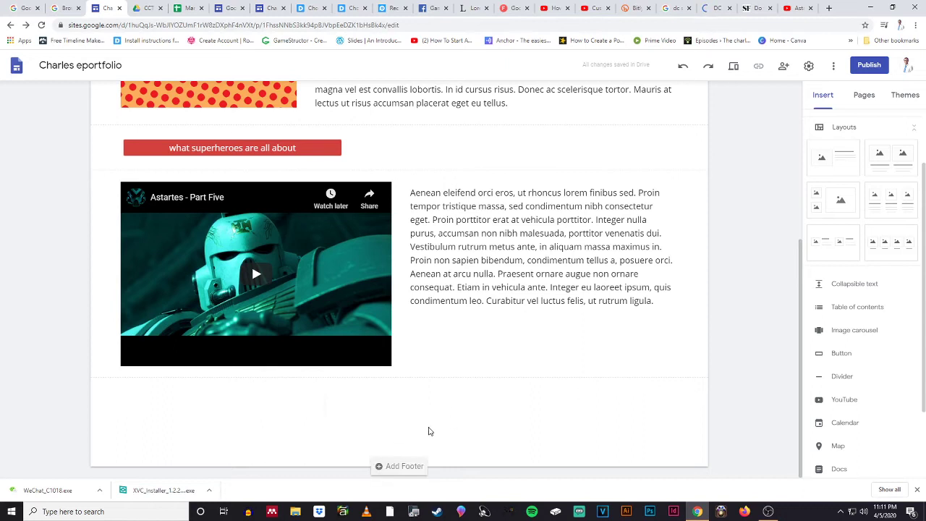
{"action": "scroll", "coordinate": [843, 215], "scroll_direction": "up", "scroll_amount": 3}
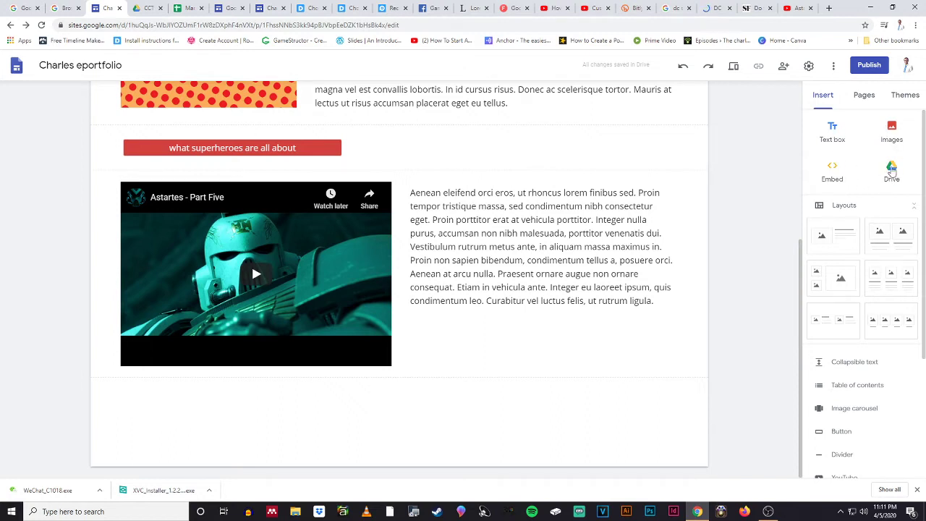
Step: Open a web embed that takes HTML embed code in the empty area below the Astartes video
{"action": "double_click", "coordinate": [235, 424]}
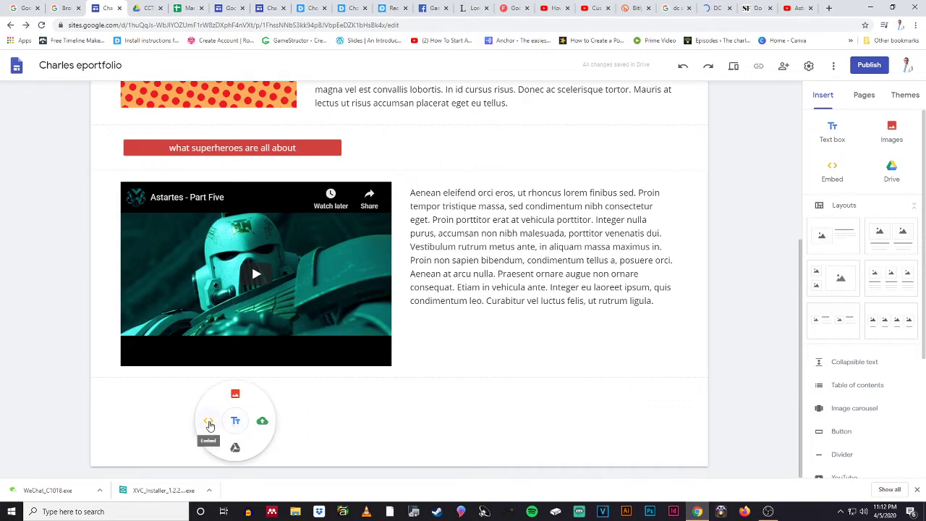
{"action": "left_click", "coordinate": [208, 422]}
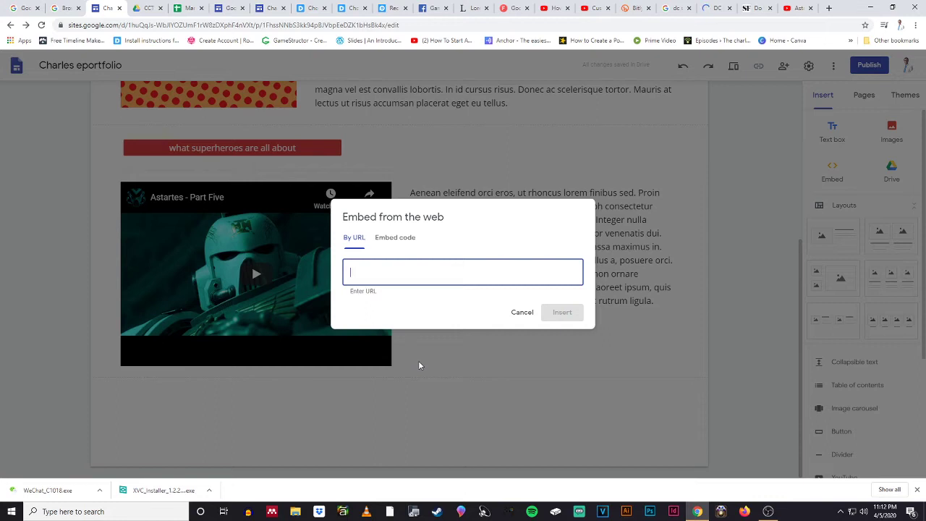
{"action": "left_click", "coordinate": [390, 239]}
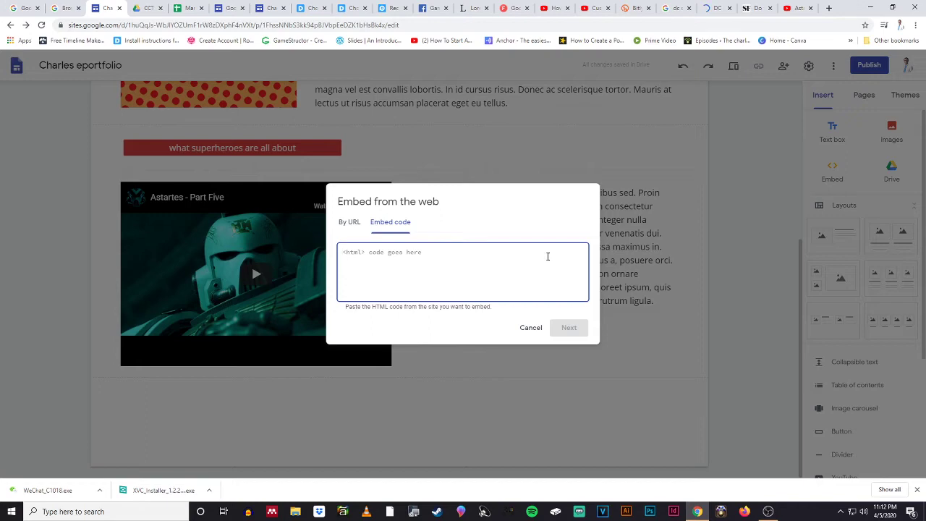
Step: Switch to YouTube, open the video "Zack Snyder's Original 5 Film DCEU Plan", skip its ad and pause it
{"action": "left_click", "coordinate": [795, 8]}
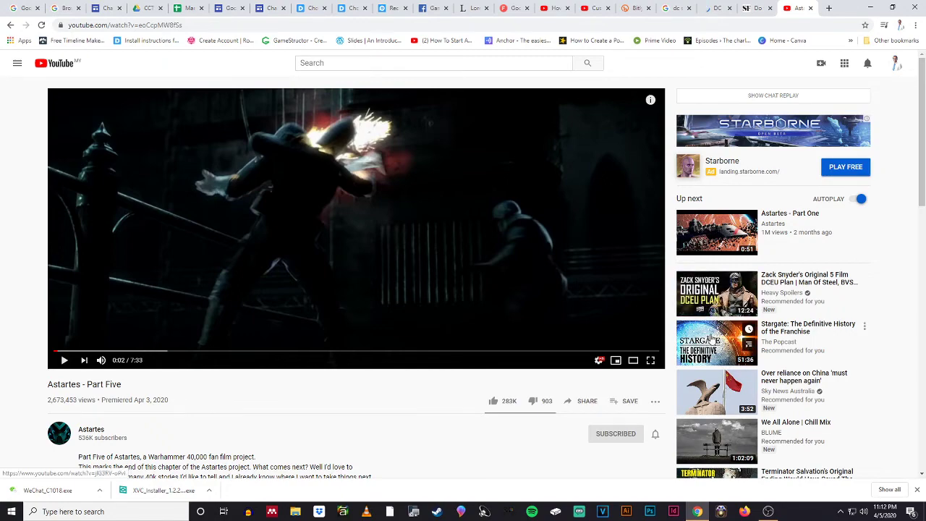
{"action": "scroll", "coordinate": [728, 350], "scroll_direction": "down", "scroll_amount": 3}
{"action": "scroll", "coordinate": [730, 318], "scroll_direction": "up", "scroll_amount": 3}
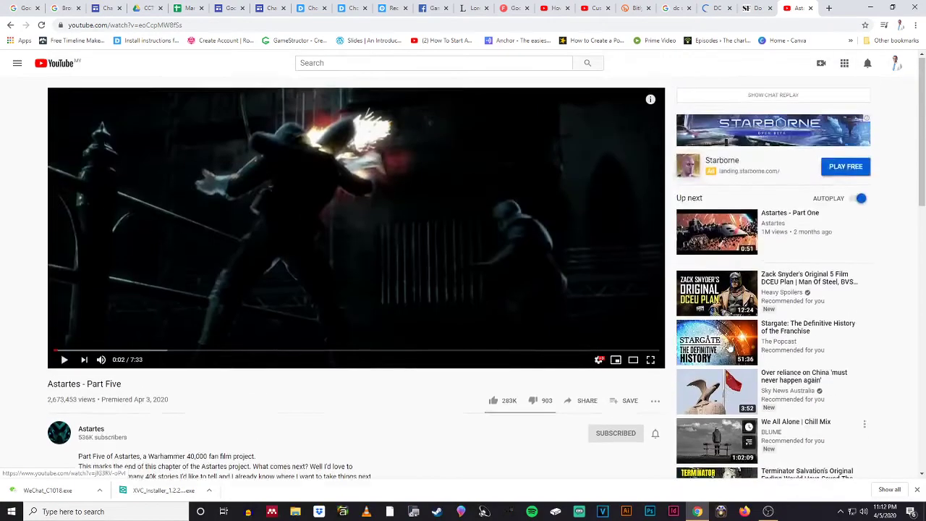
{"action": "left_click", "coordinate": [723, 297]}
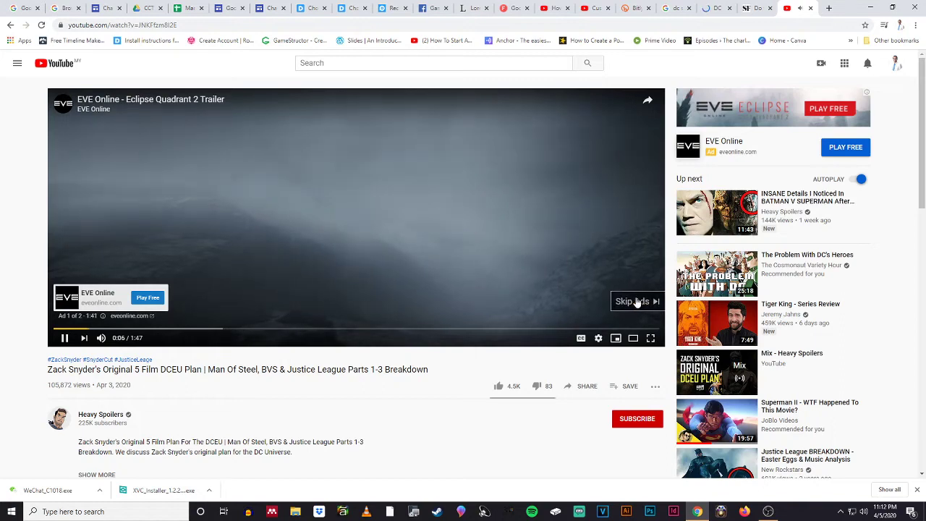
{"action": "left_click", "coordinate": [633, 302]}
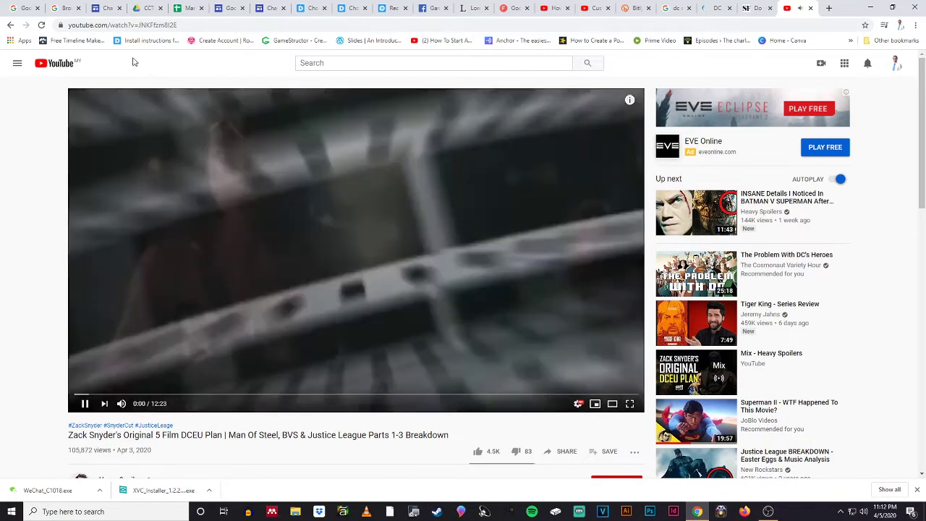
{"action": "left_click", "coordinate": [192, 25]}
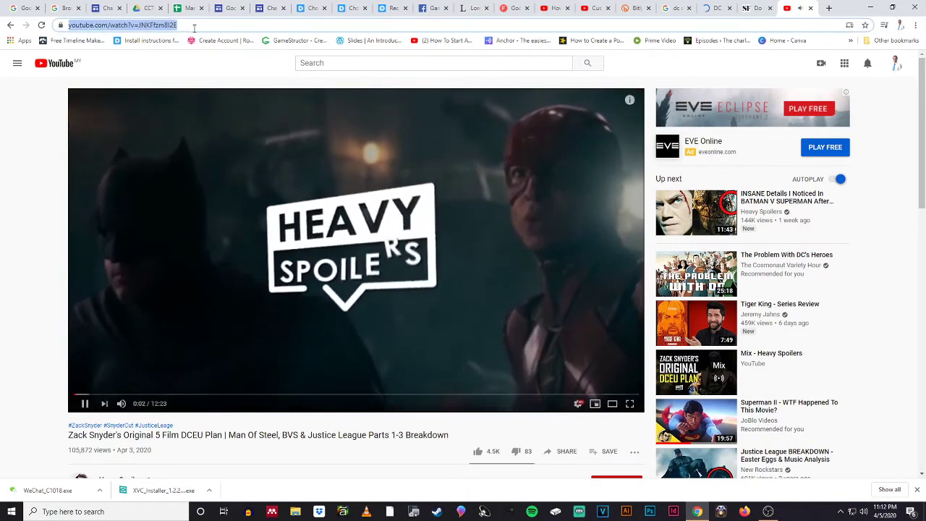
{"action": "left_click", "coordinate": [84, 404]}
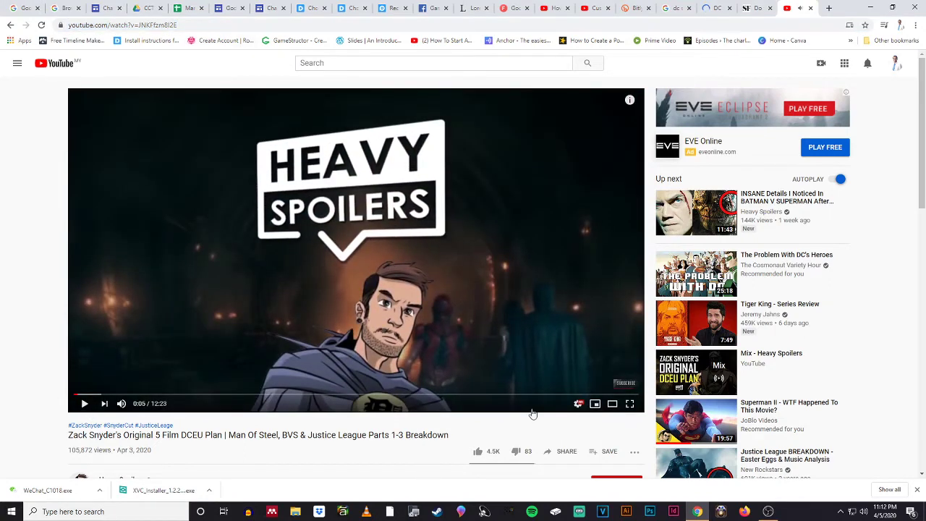
Step: Copy the iframe embed code of the DCEU Plan video from its sharing options
{"action": "left_click", "coordinate": [560, 456]}
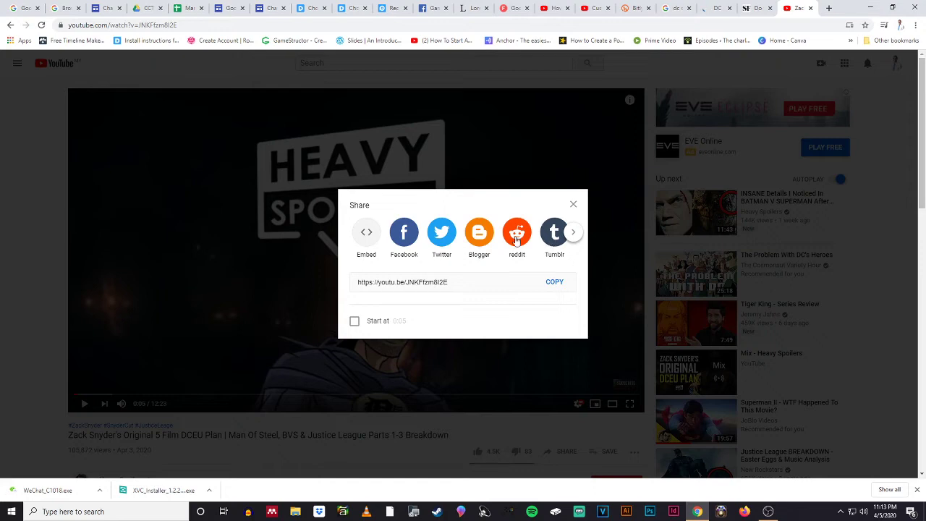
{"action": "left_click", "coordinate": [368, 236]}
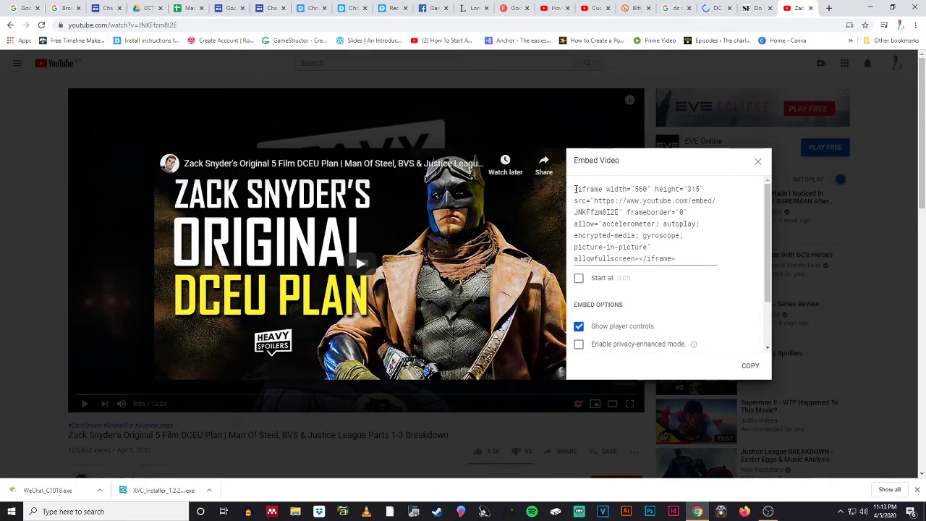
{"action": "left_click_drag", "start_coordinate": [574, 188], "coordinate": [705, 260]}
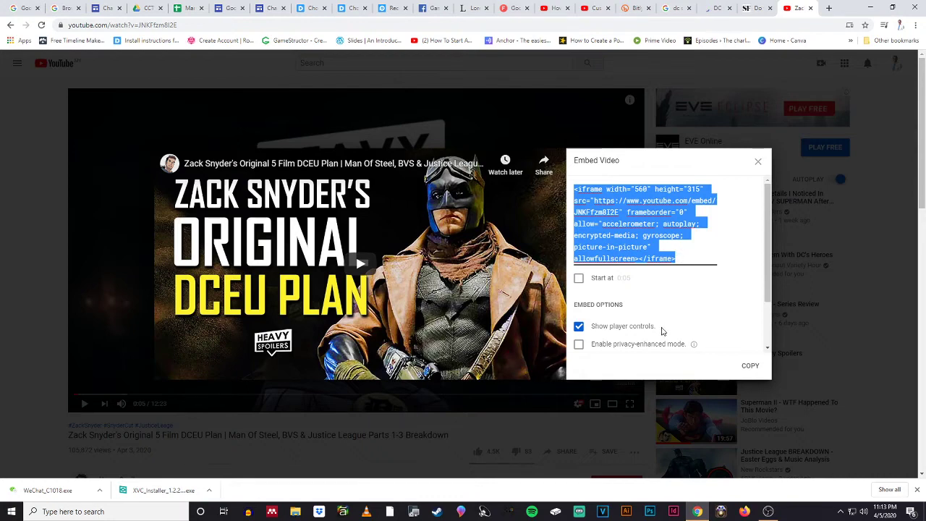
{"action": "left_click", "coordinate": [750, 366]}
Step: Back in the Google Sites editor, paste the iframe code as embed code and insert the DCEU Plan video
{"action": "left_click", "coordinate": [101, 10]}
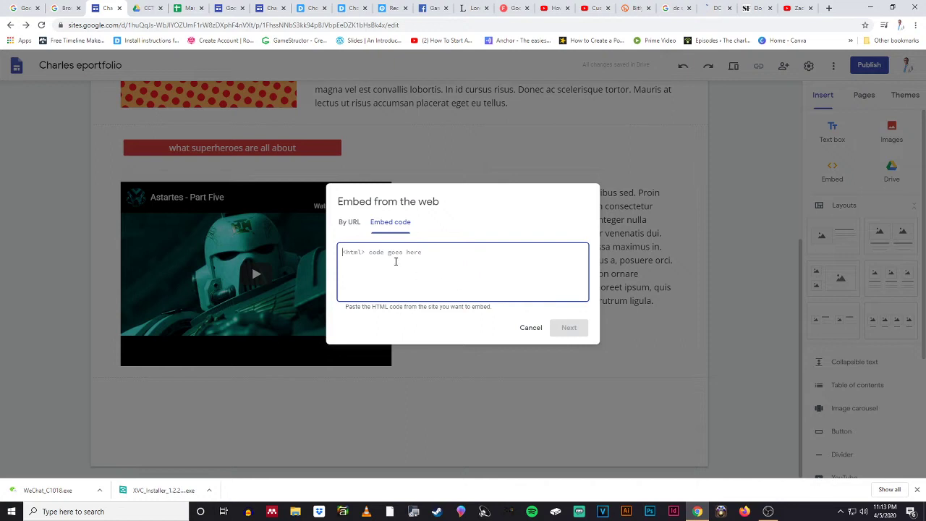
{"action": "key", "text": "ctrl+v"}
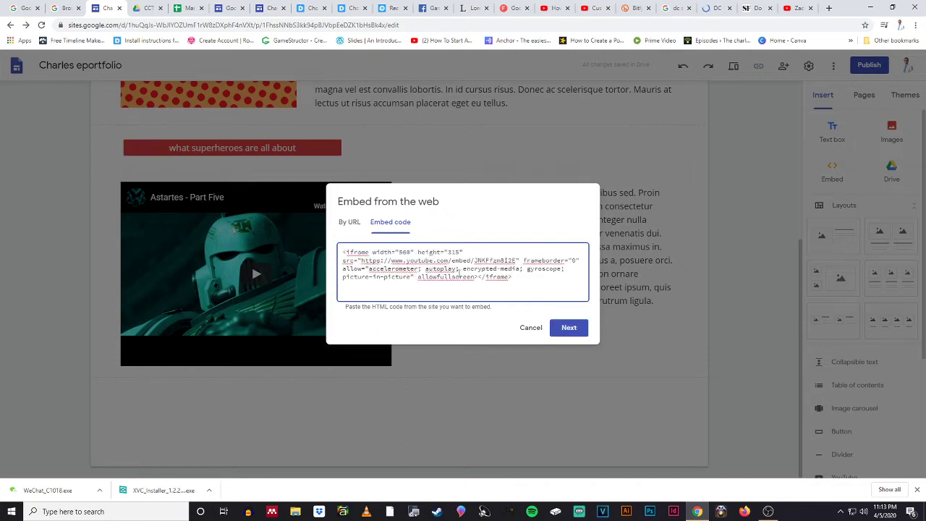
{"action": "left_click", "coordinate": [568, 328]}
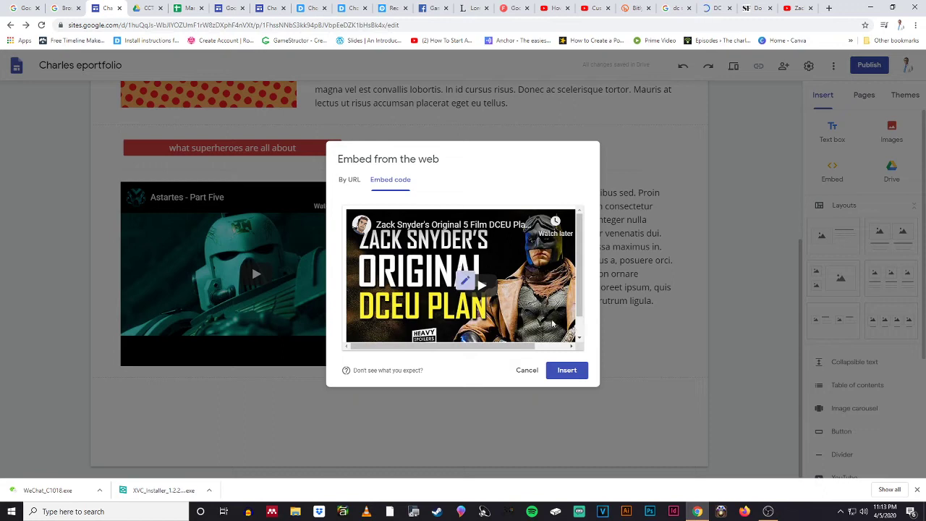
{"action": "left_click", "coordinate": [568, 371]}
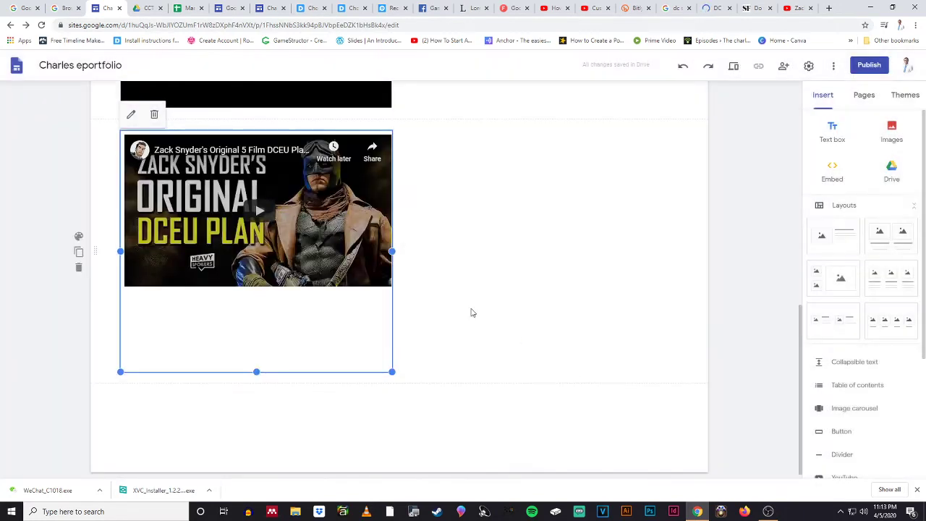
Step: Shorten the embedded DCEU Plan video's frame to remove the empty space below the picture
{"action": "left_click", "coordinate": [481, 321]}
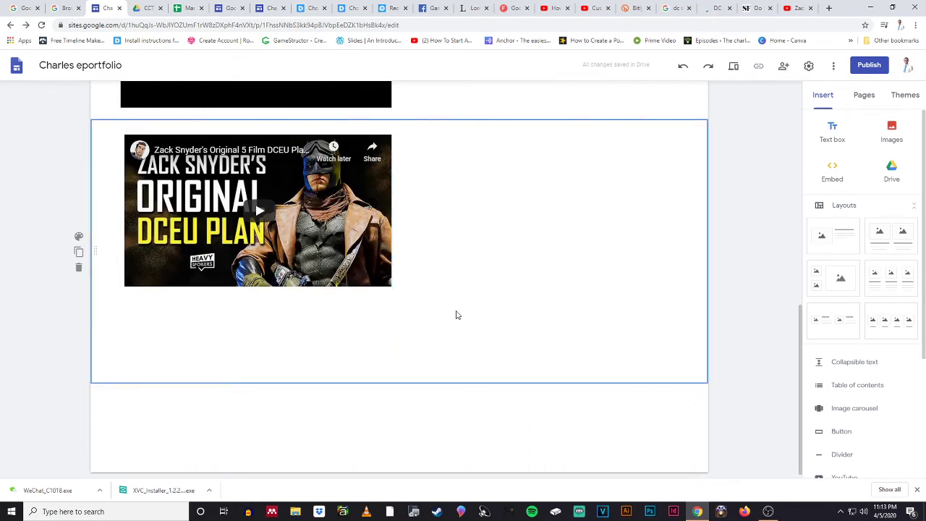
{"action": "left_click", "coordinate": [302, 240]}
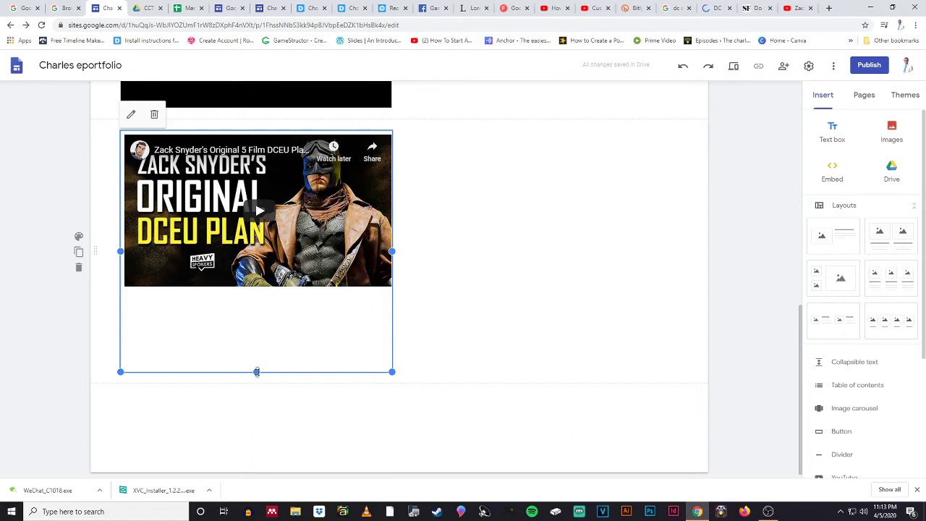
{"action": "left_click_drag", "start_coordinate": [256, 371], "coordinate": [330, 305]}
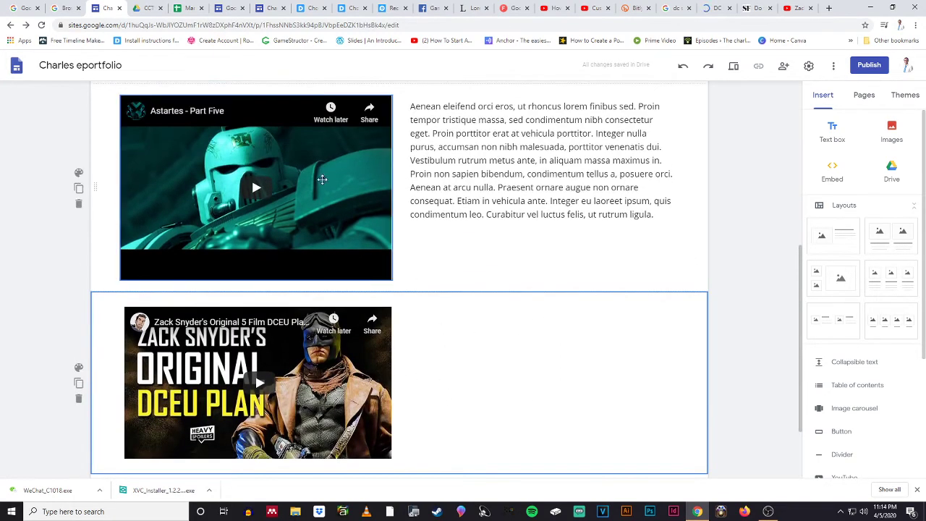
Step: Stretch the DCEU Plan embed's frame downward and shrink it back to the height of the video
{"action": "left_click", "coordinate": [321, 179]}
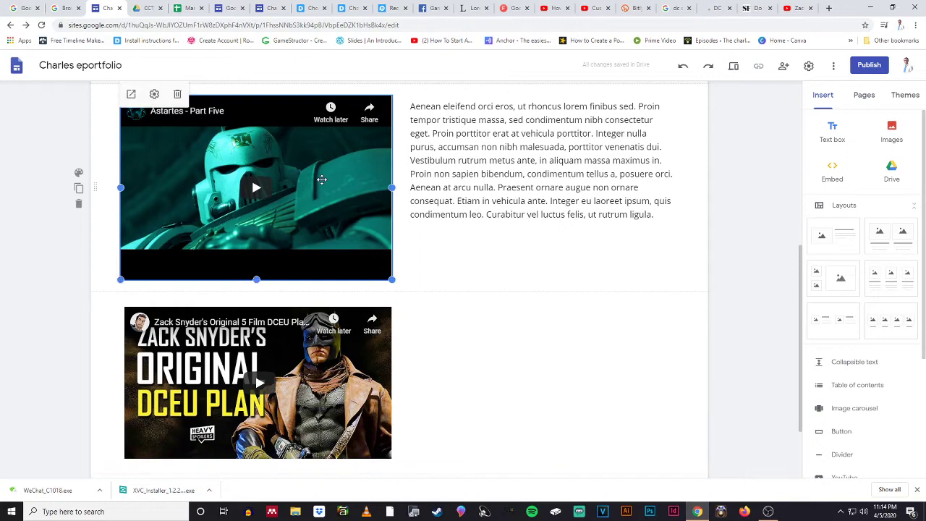
{"action": "left_click", "coordinate": [341, 339]}
{"action": "scroll", "coordinate": [514, 369], "scroll_direction": "down", "scroll_amount": 2}
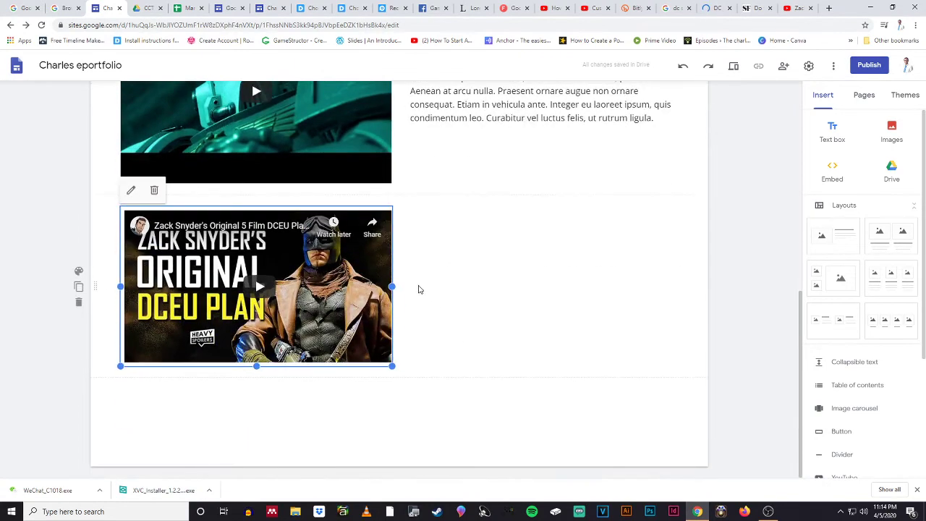
{"action": "mouse_move", "coordinate": [392, 286]}
{"action": "left_mouse_down"}
{"action": "mouse_move", "coordinate": [415, 287]}
{"action": "mouse_move", "coordinate": [396, 287]}
{"action": "left_mouse_up"}
{"action": "left_click_drag", "start_coordinate": [256, 366], "coordinate": [271, 446]}
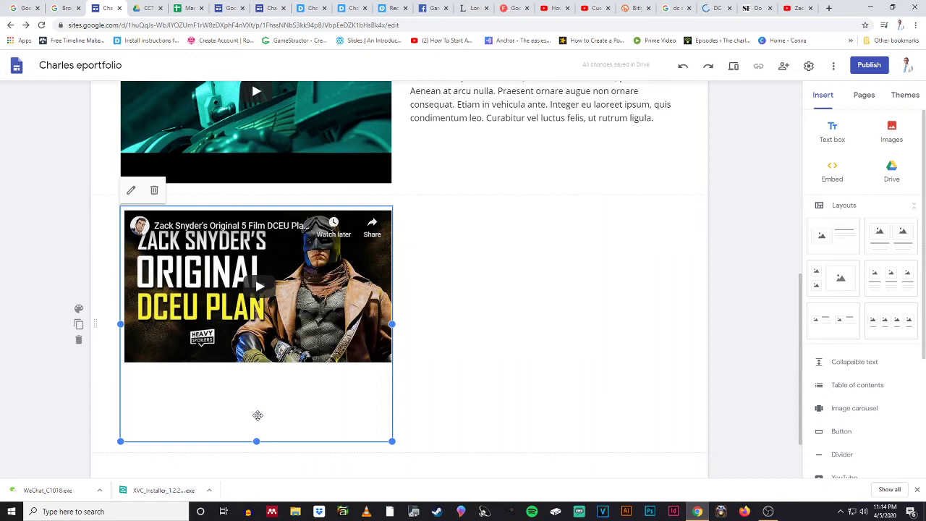
{"action": "left_click_drag", "start_coordinate": [257, 441], "coordinate": [256, 374]}
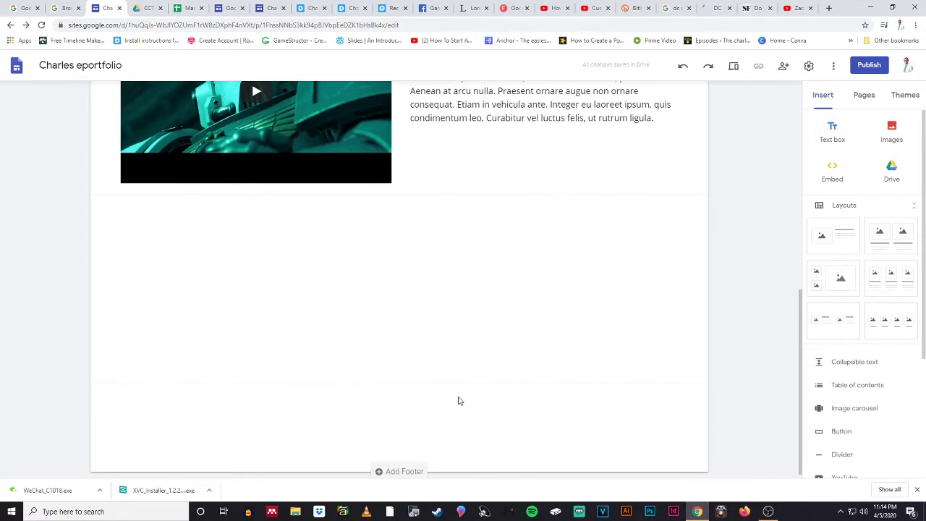
{"action": "scroll", "coordinate": [444, 337], "scroll_direction": "up", "scroll_amount": 2}
{"action": "scroll", "coordinate": [447, 329], "scroll_direction": "down", "scroll_amount": 1}
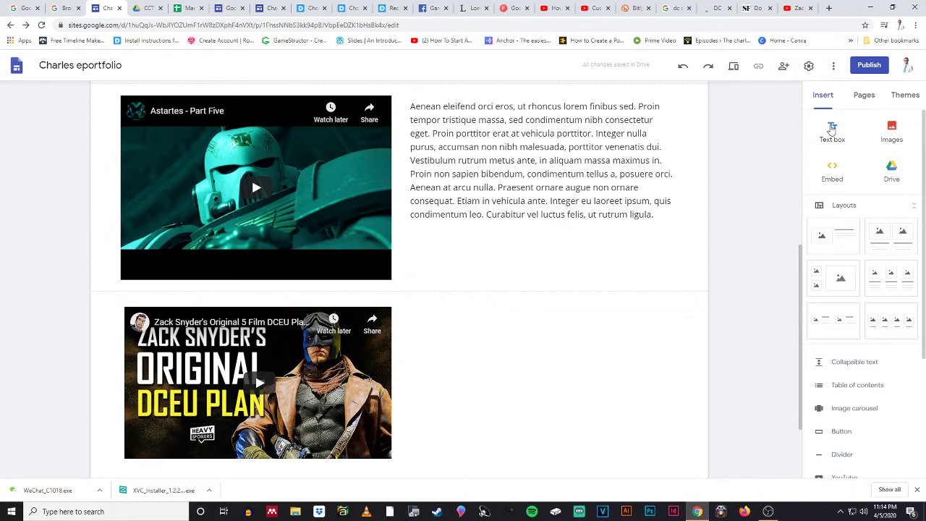
{"action": "scroll", "coordinate": [512, 262], "scroll_direction": "up", "scroll_amount": 5}
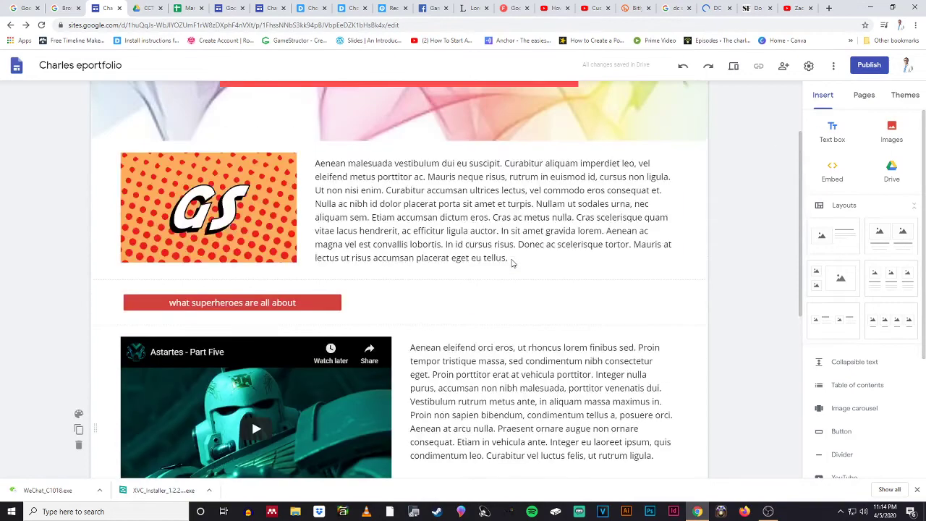
{"action": "scroll", "coordinate": [512, 263], "scroll_direction": "down", "scroll_amount": 3}
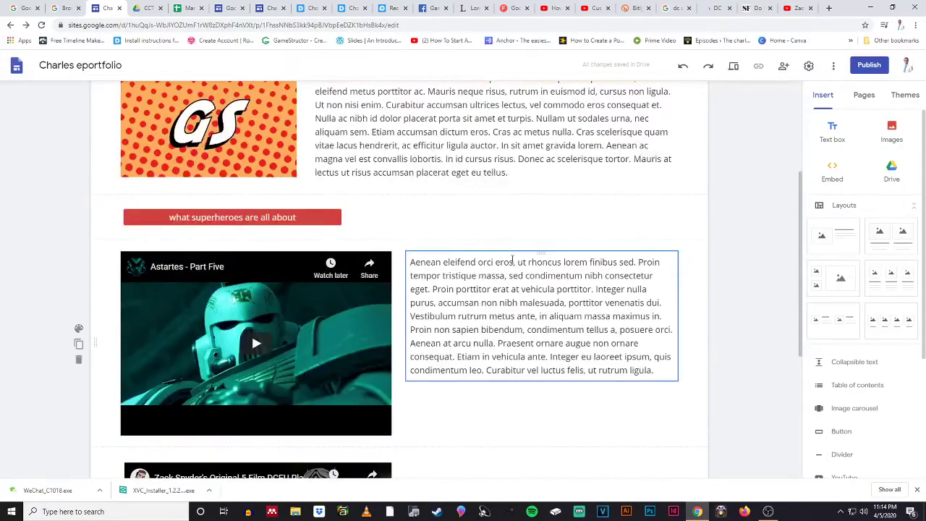
{"action": "scroll", "coordinate": [536, 352], "scroll_direction": "up", "scroll_amount": 3}
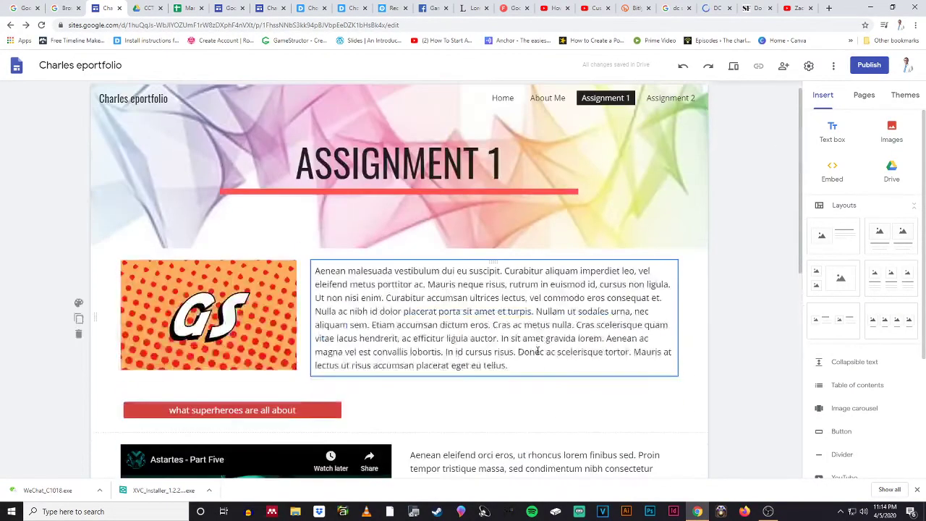
{"action": "scroll", "coordinate": [536, 352], "scroll_direction": "down", "scroll_amount": 3}
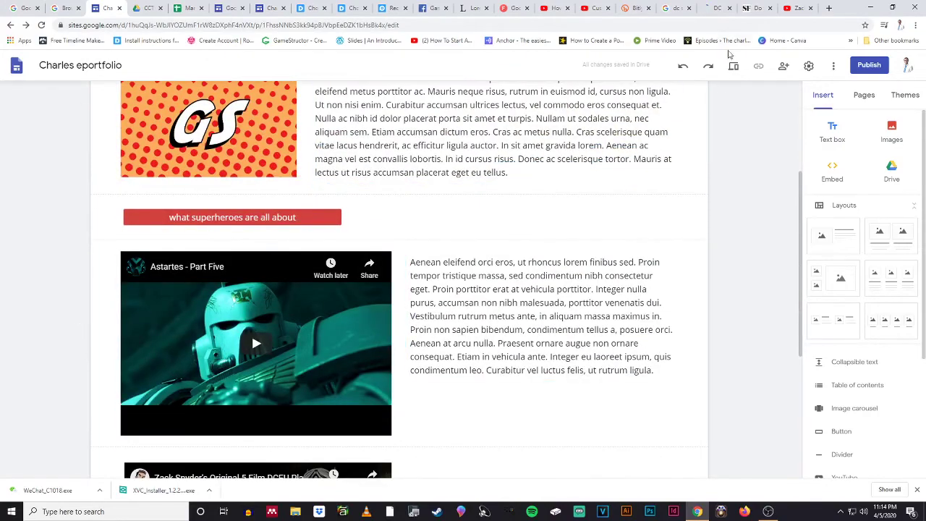
Step: Preview the Assignment 1 page down to the DCEU Plan video, checking both embedded videos, and return to editing
{"action": "left_click", "coordinate": [734, 66]}
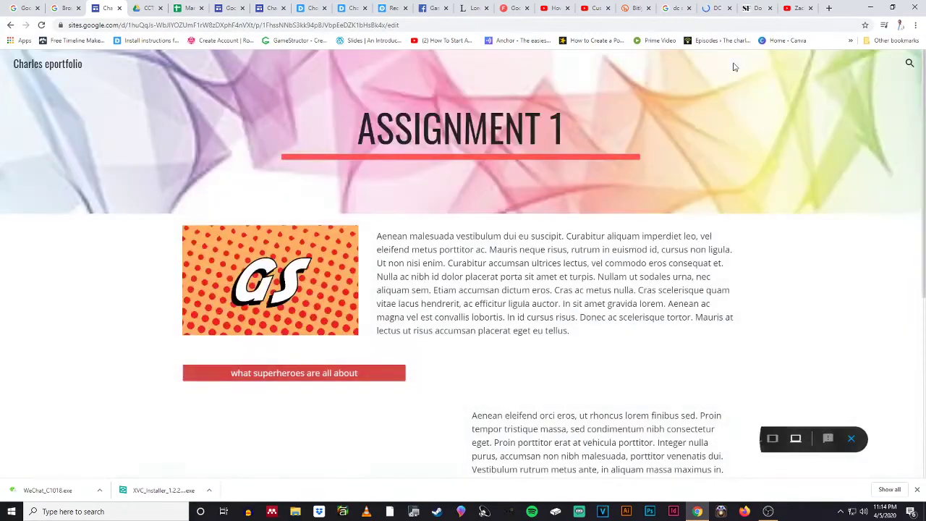
{"action": "scroll", "coordinate": [636, 265], "scroll_direction": "down", "scroll_amount": 3}
{"action": "scroll", "coordinate": [637, 265], "scroll_direction": "down", "scroll_amount": 1}
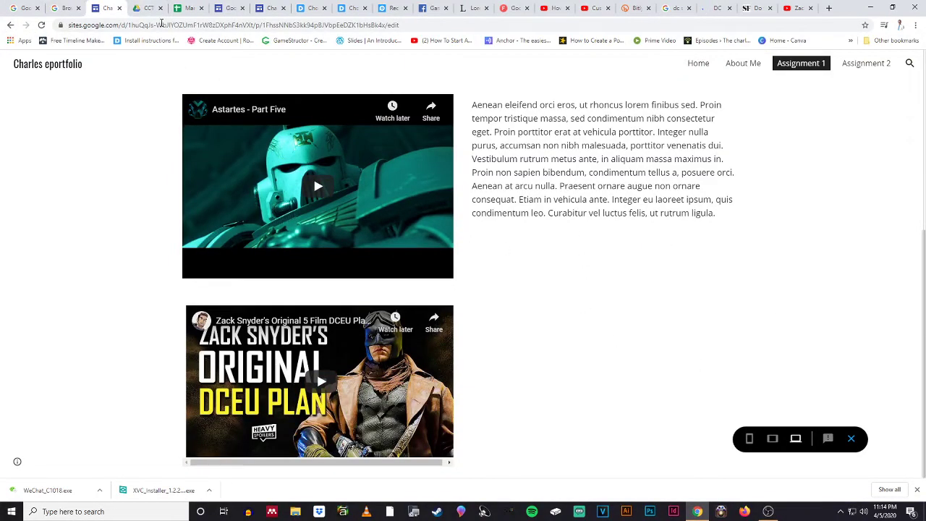
{"action": "left_click", "coordinate": [850, 439]}
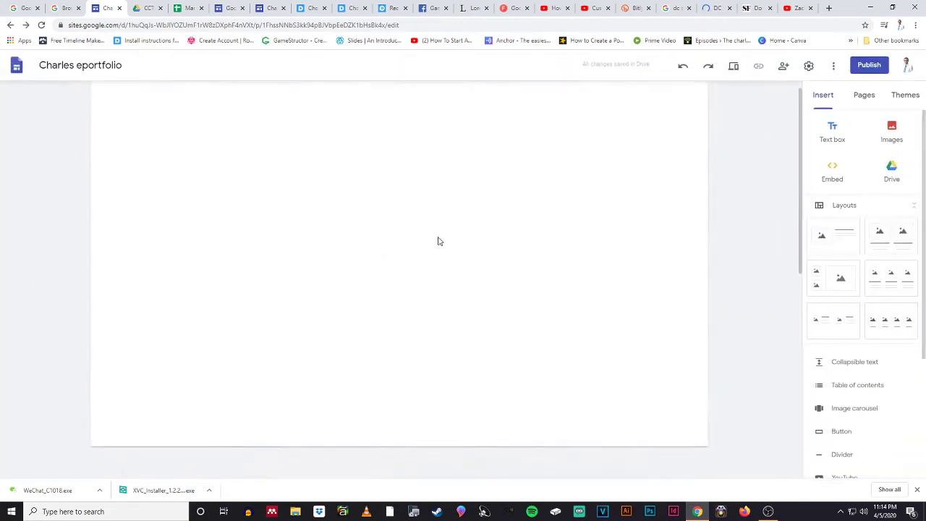
Step: Add a text box and place it beside the DCEU Plan video in the same section
{"action": "scroll", "coordinate": [573, 292], "scroll_direction": "down", "scroll_amount": 3}
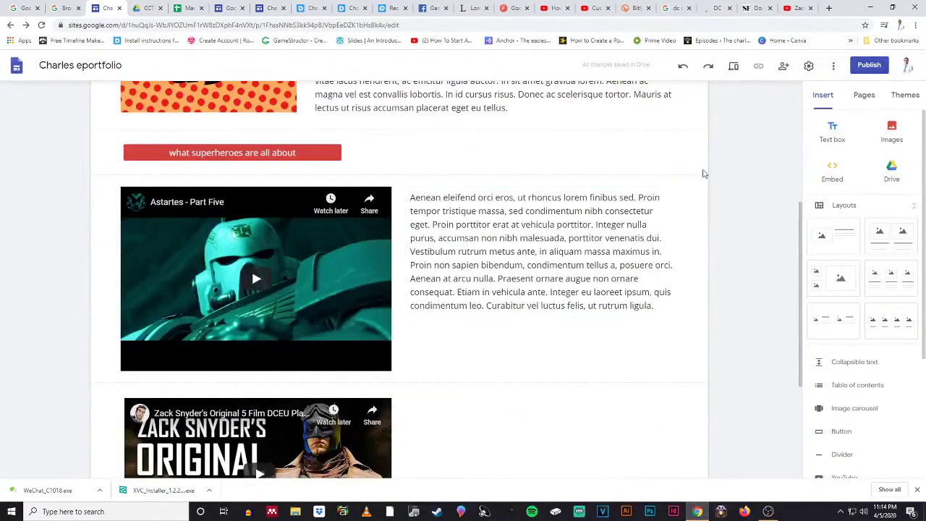
{"action": "scroll", "coordinate": [694, 173], "scroll_direction": "down", "scroll_amount": 2}
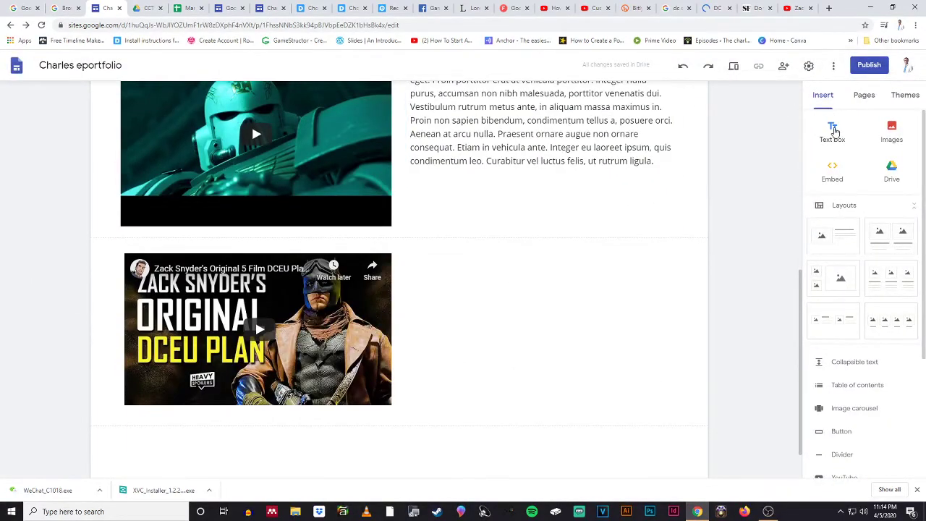
{"action": "left_click", "coordinate": [832, 128]}
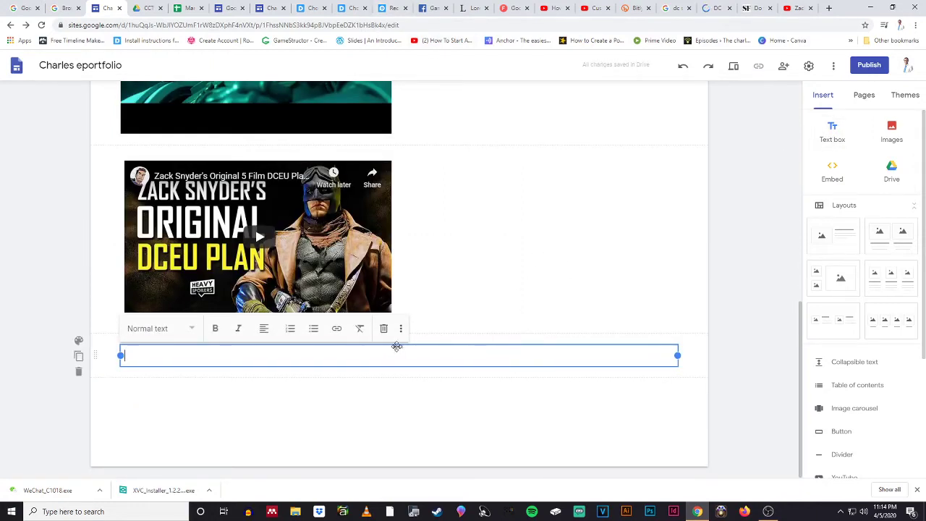
{"action": "left_click_drag", "start_coordinate": [396, 346], "coordinate": [484, 225]}
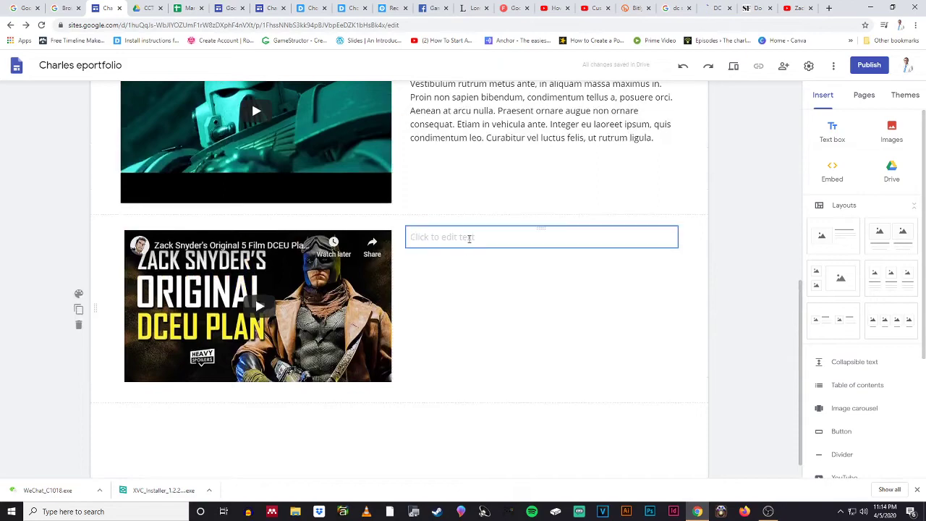
Step: Copy the paragraph starting "Mauris sodales turpis nisl" from the Lorem Ipsum page
{"action": "left_click", "coordinate": [470, 9]}
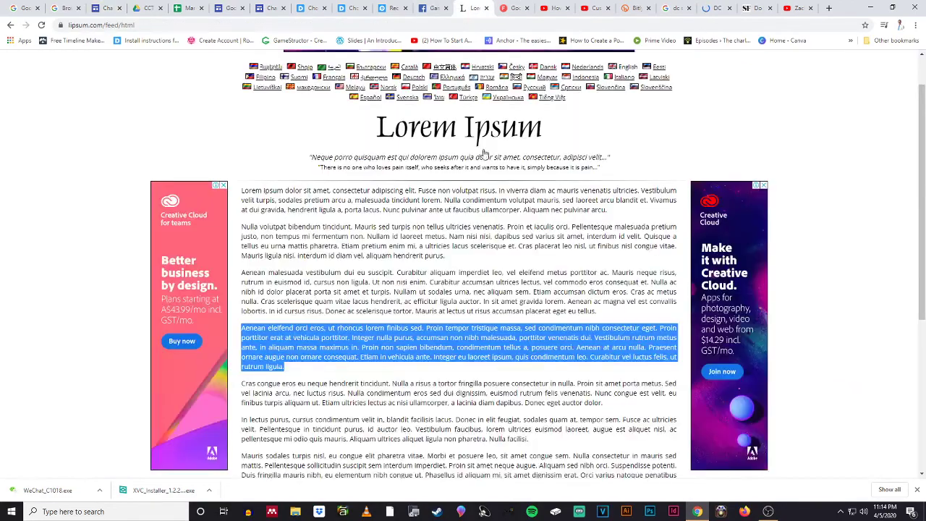
{"action": "scroll", "coordinate": [244, 215], "scroll_direction": "down", "scroll_amount": 4}
{"action": "left_click_drag", "start_coordinate": [244, 215], "coordinate": [414, 270]}
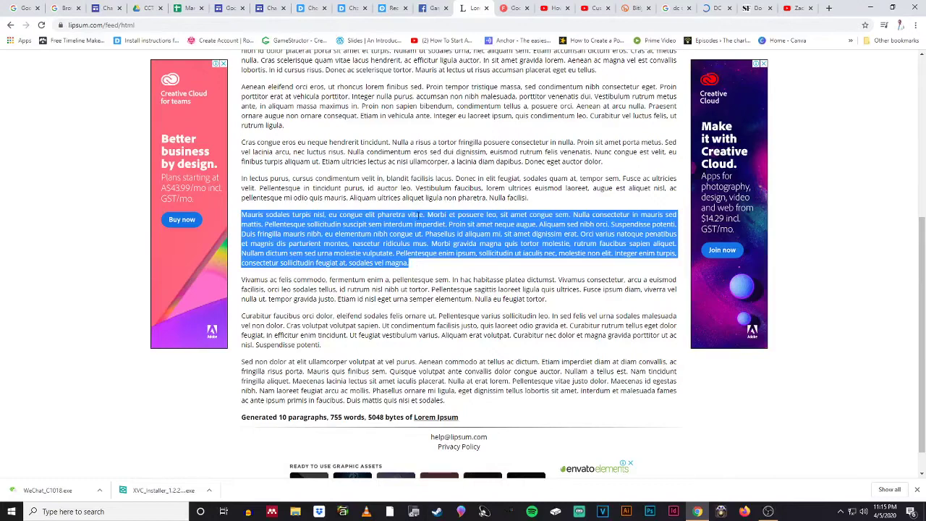
Step: Back in the Google Sites editor, paste the copied paragraph into the empty text box beside the DCEU Plan video
{"action": "left_click", "coordinate": [106, 9]}
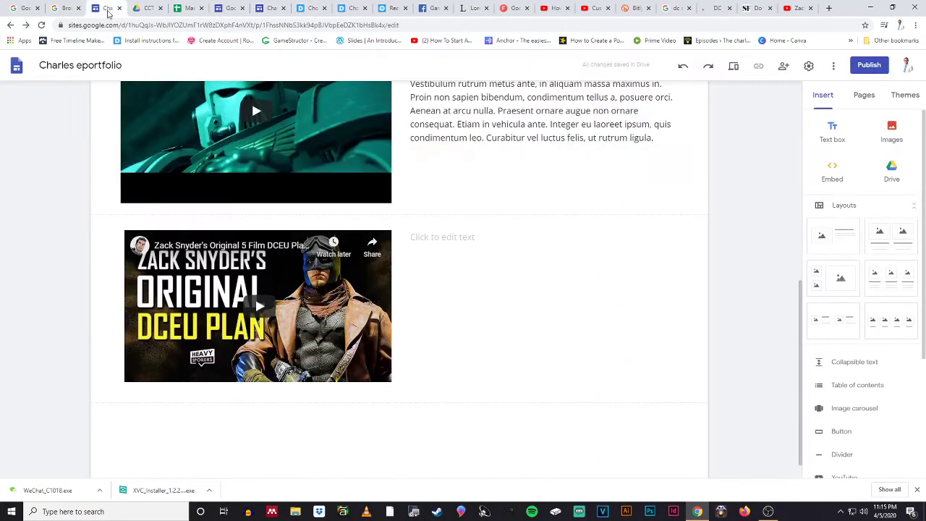
{"action": "left_click", "coordinate": [455, 236]}
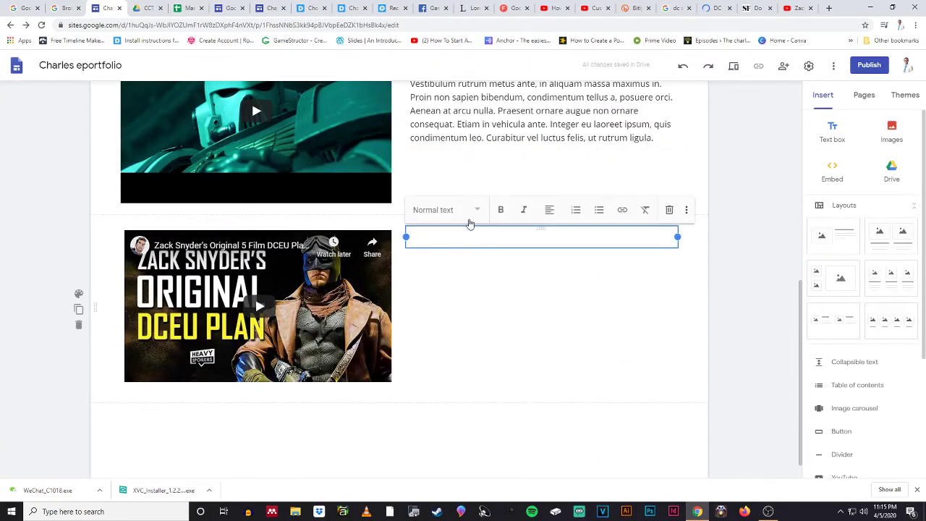
{"action": "key", "text": "ctrl+v"}
{"action": "left_click", "coordinate": [562, 425]}
{"action": "scroll", "coordinate": [562, 424], "scroll_direction": "up", "scroll_amount": 3}
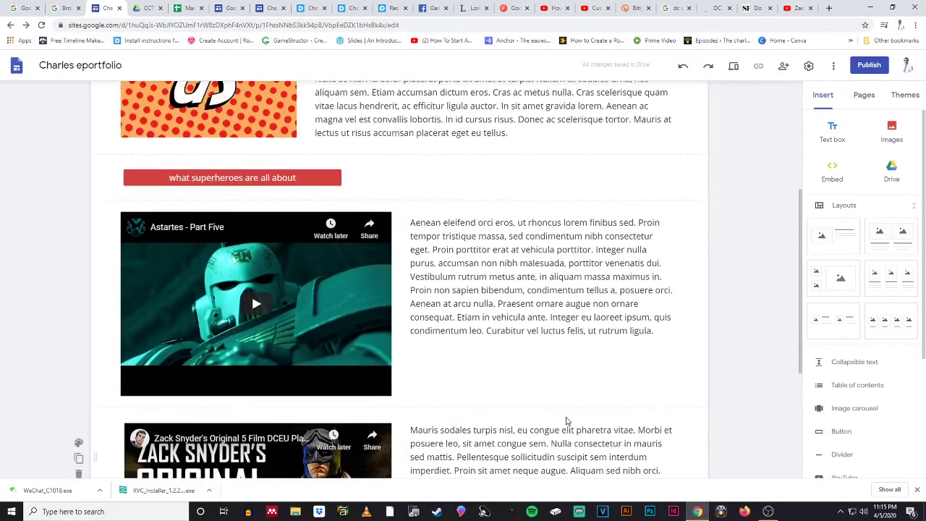
{"action": "scroll", "coordinate": [566, 421], "scroll_direction": "down", "scroll_amount": 3}
{"action": "left_click", "coordinate": [332, 255]}
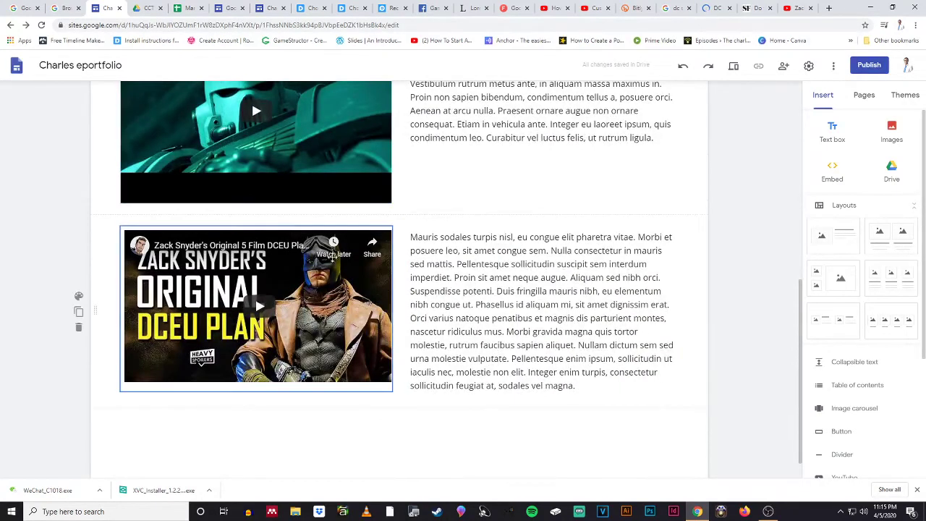
{"action": "scroll", "coordinate": [337, 167], "scroll_direction": "up", "scroll_amount": 3}
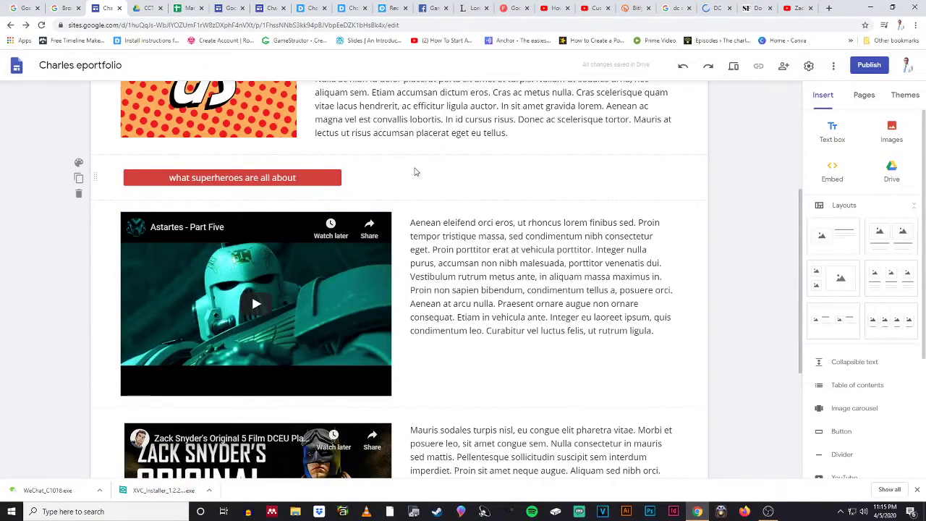
Step: Add another text box to the Assignment 1 page and copy the two quote lines under the Lorem Ipsum page's title
{"action": "left_click", "coordinate": [831, 130]}
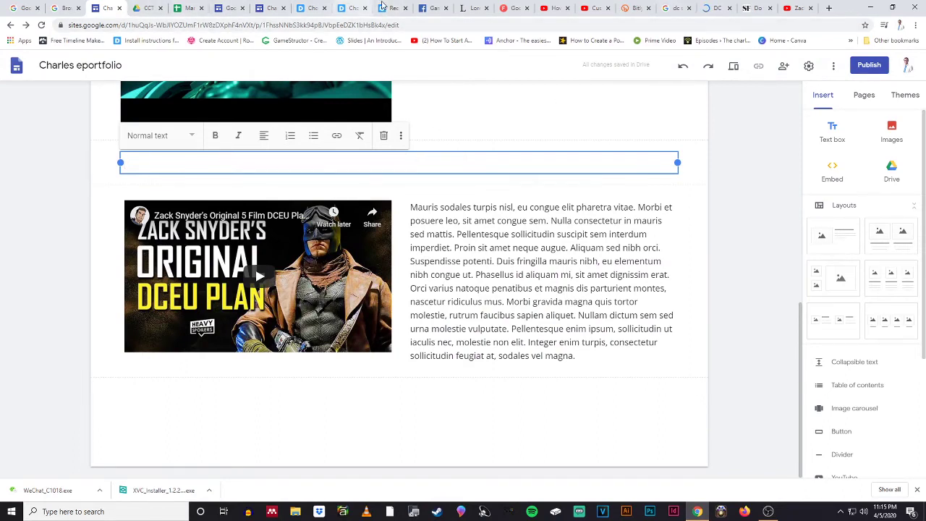
{"action": "left_click", "coordinate": [467, 9]}
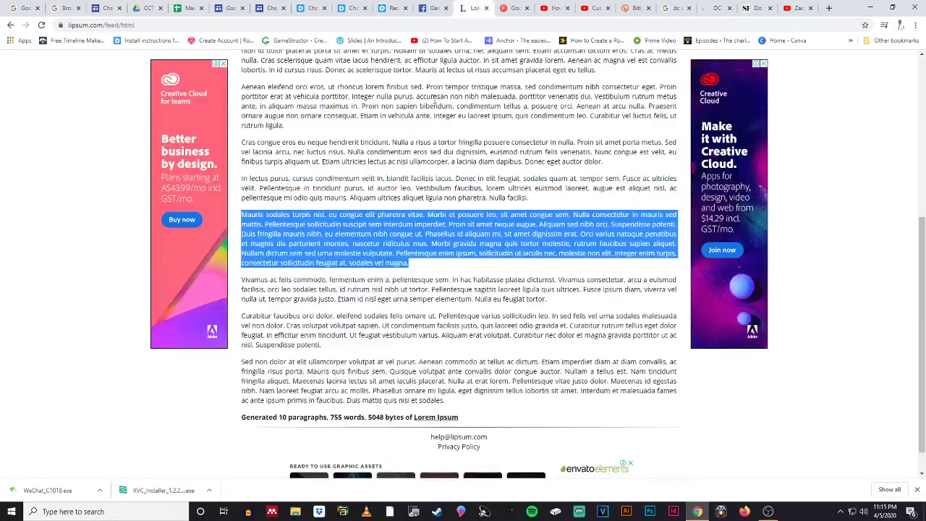
{"action": "left_click", "coordinate": [435, 99]}
{"action": "scroll", "coordinate": [405, 131], "scroll_direction": "up", "scroll_amount": 4}
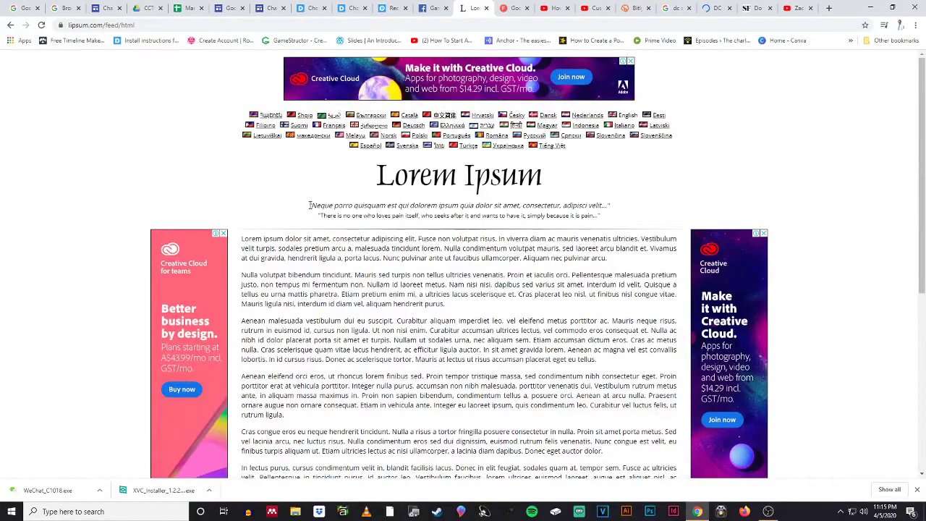
{"action": "left_click_drag", "start_coordinate": [309, 205], "coordinate": [611, 217]}
{"action": "key", "text": "ctrl+c"}
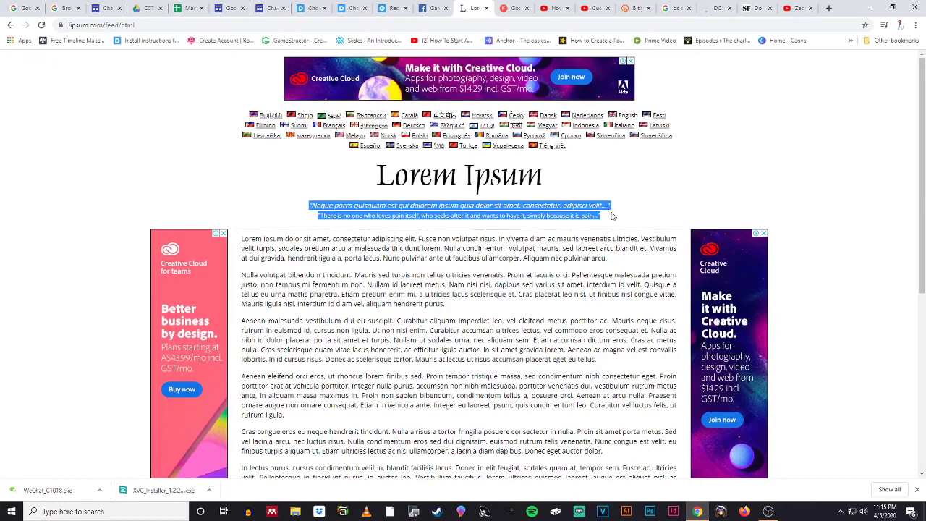
Step: Paste the quotes into the new text box in Google Sites and move it beside the "what superheroes are all about" button
{"action": "left_click", "coordinate": [105, 8]}
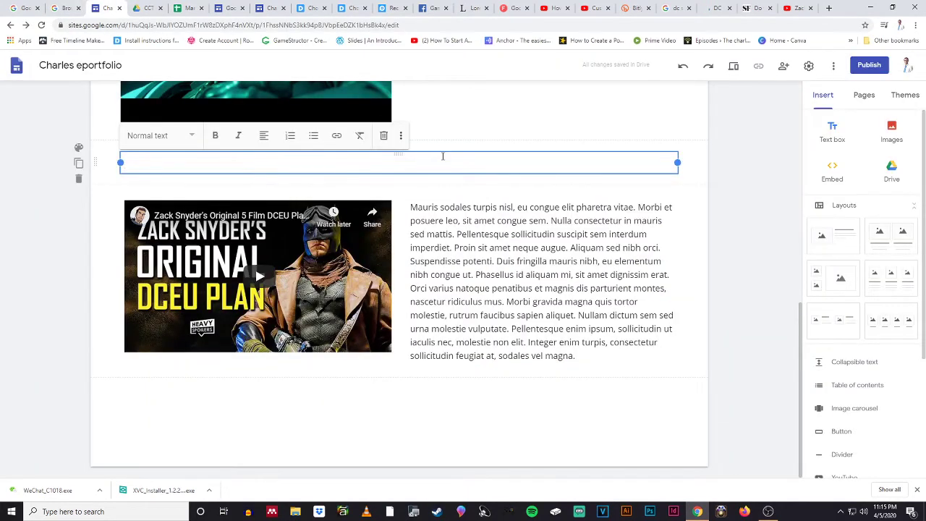
{"action": "key", "text": "ctrl+v"}
{"action": "scroll", "coordinate": [446, 348], "scroll_direction": "up", "scroll_amount": 3}
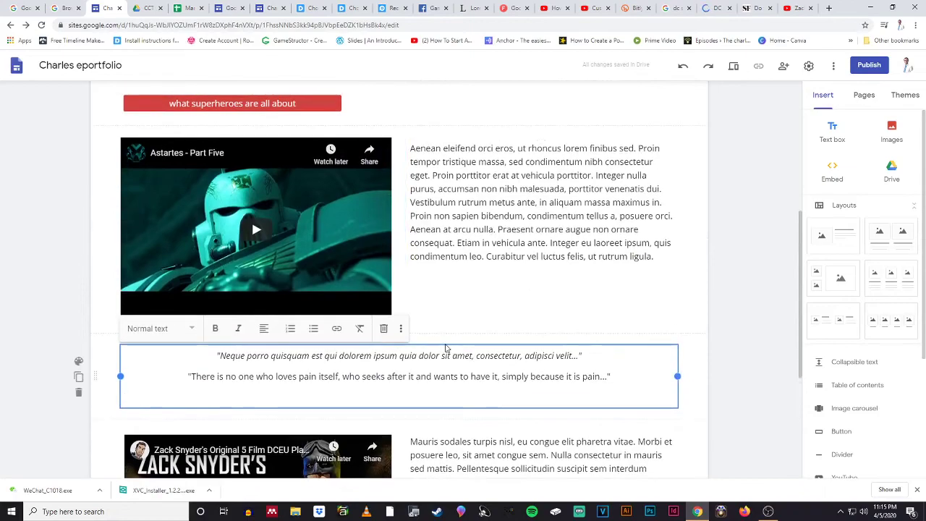
{"action": "scroll", "coordinate": [484, 191], "scroll_direction": "up", "scroll_amount": 5}
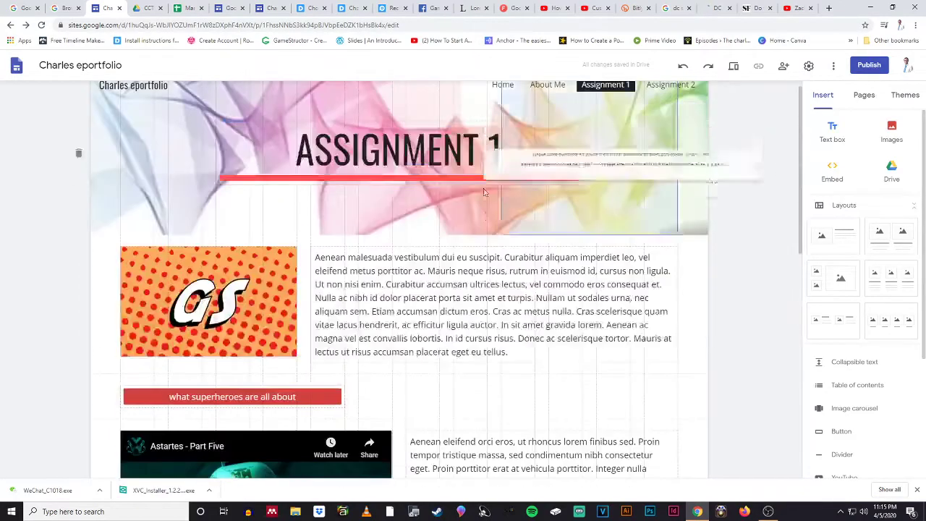
{"action": "scroll", "coordinate": [499, 325], "scroll_direction": "down", "scroll_amount": 4}
{"action": "scroll", "coordinate": [497, 288], "scroll_direction": "up", "scroll_amount": 2}
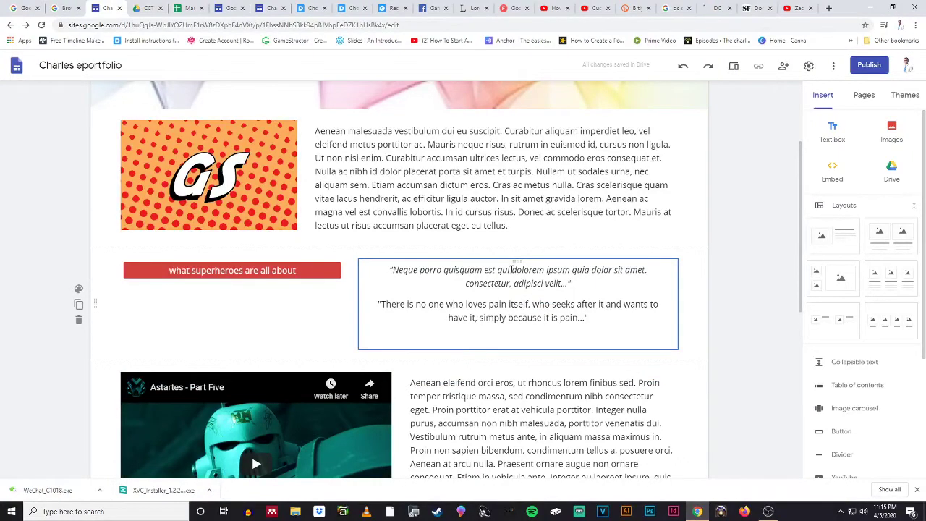
Step: Delete the "There is no one who loves pain itself" line and the blank lines after it from the quote text box
{"action": "left_click", "coordinate": [522, 283]}
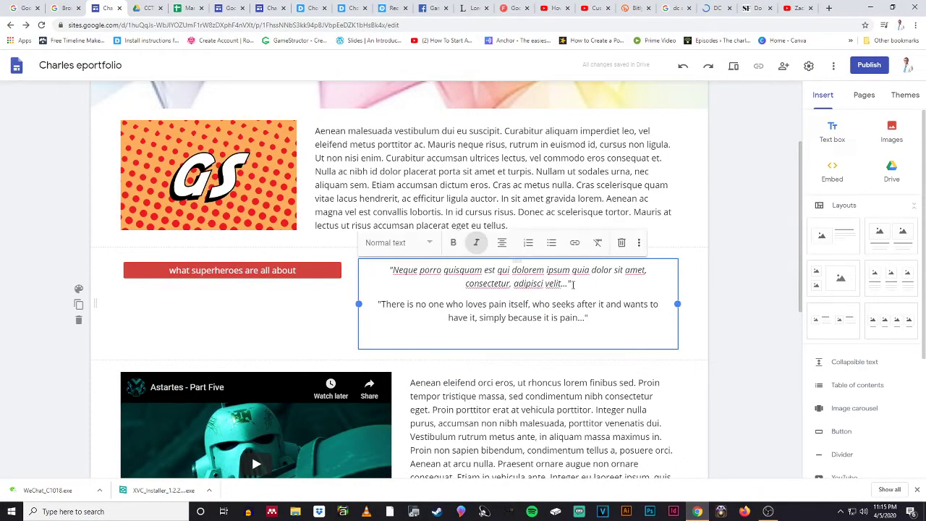
{"action": "left_click_drag", "start_coordinate": [377, 303], "coordinate": [647, 320]}
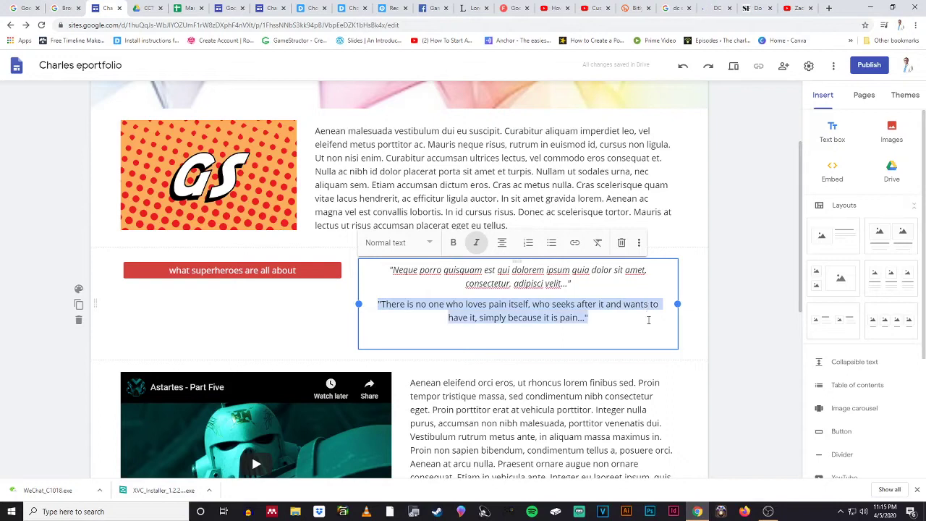
{"action": "key", "text": "BackSpace"}
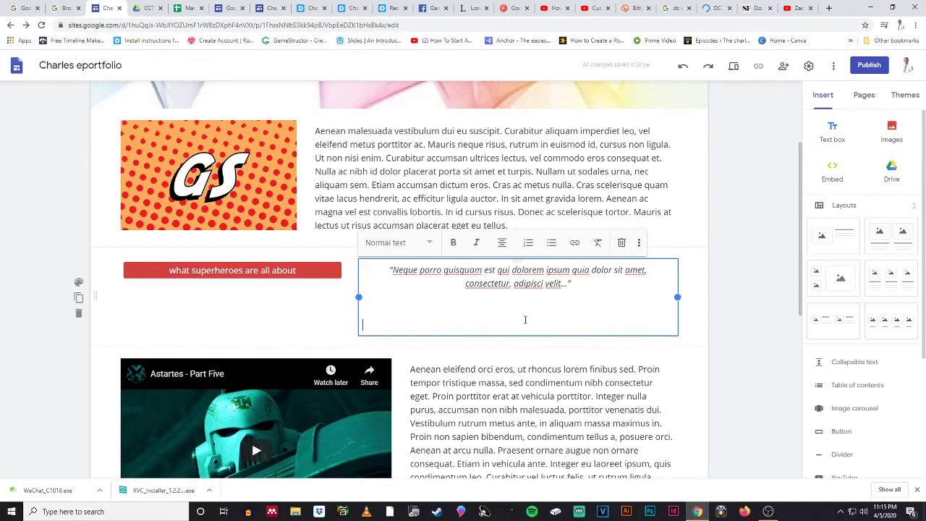
{"action": "key", "text": "BackSpace"}
{"action": "key", "text": "BackSpace"}
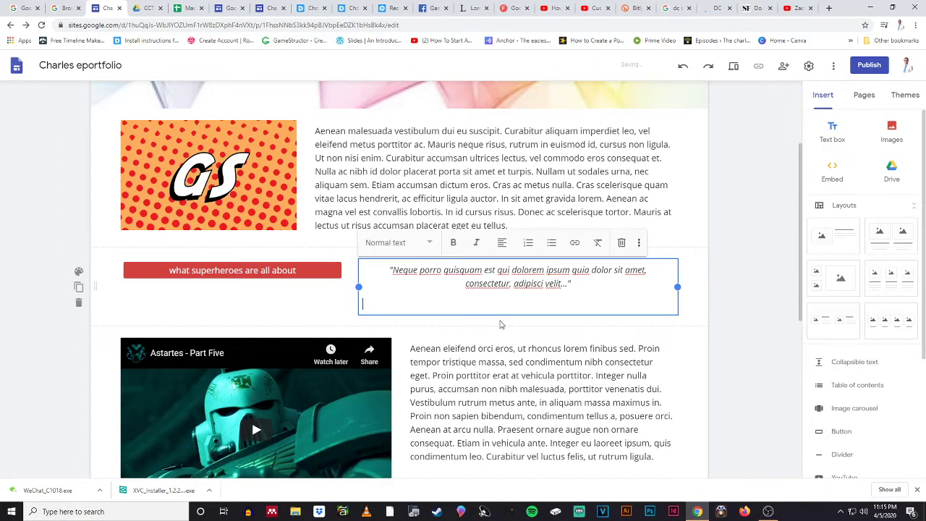
{"action": "left_click", "coordinate": [734, 262]}
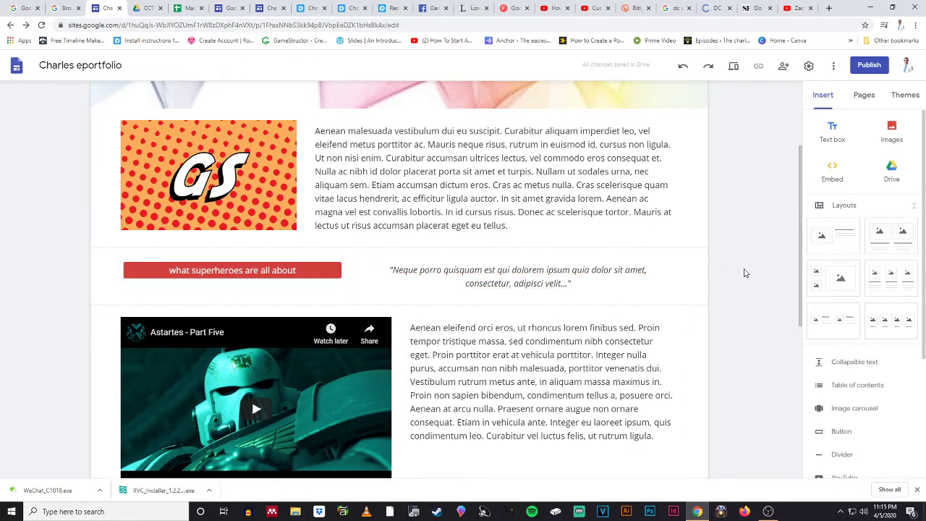
Step: Open the Assignment 2 page and replace its header image with the gallery picture of colourful paper strips
{"action": "scroll", "coordinate": [638, 231], "scroll_direction": "down", "scroll_amount": 4}
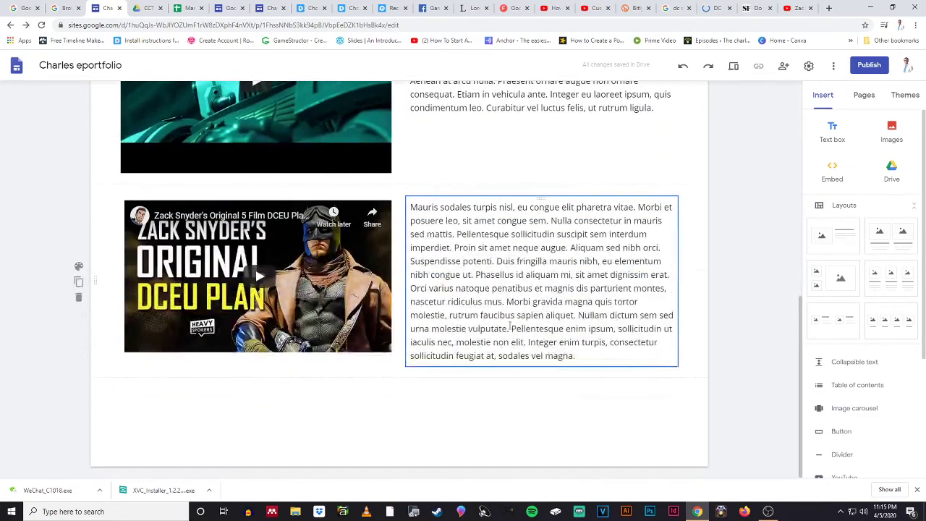
{"action": "scroll", "coordinate": [512, 327], "scroll_direction": "up", "scroll_amount": 10}
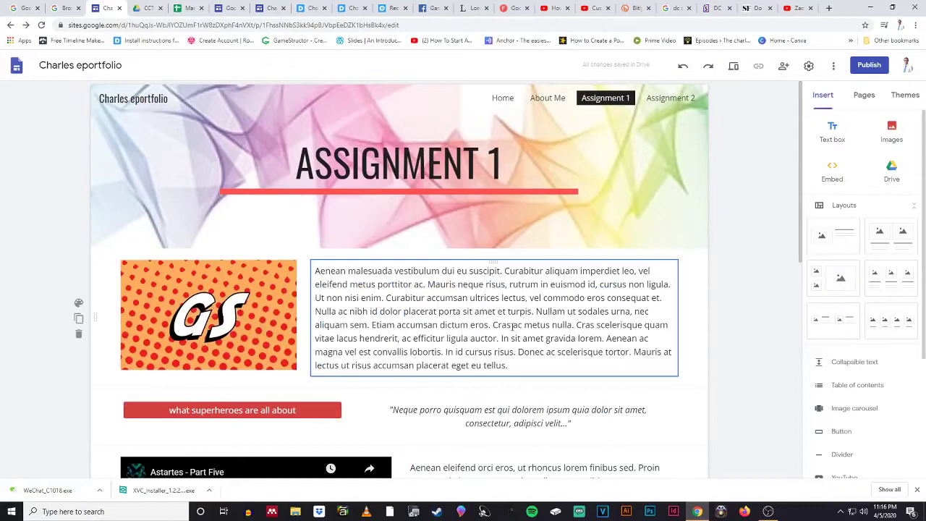
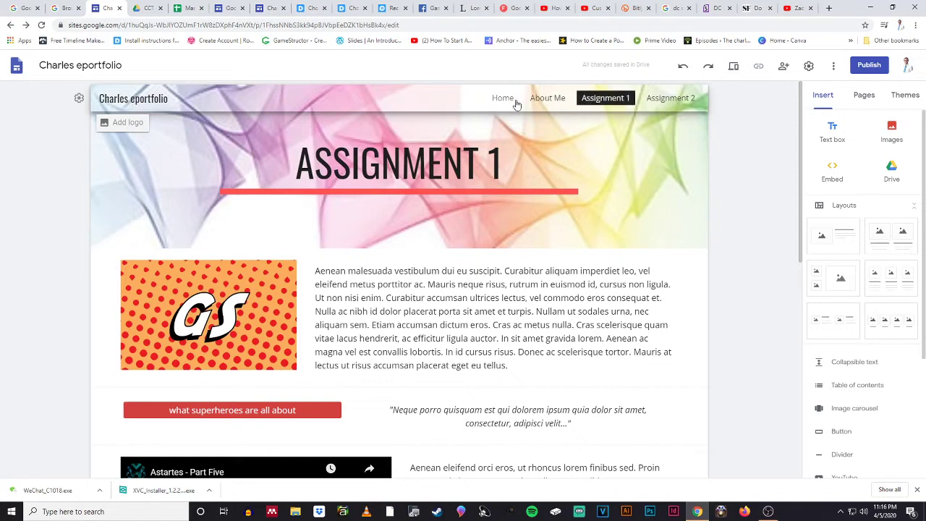
{"action": "left_click", "coordinate": [664, 101]}
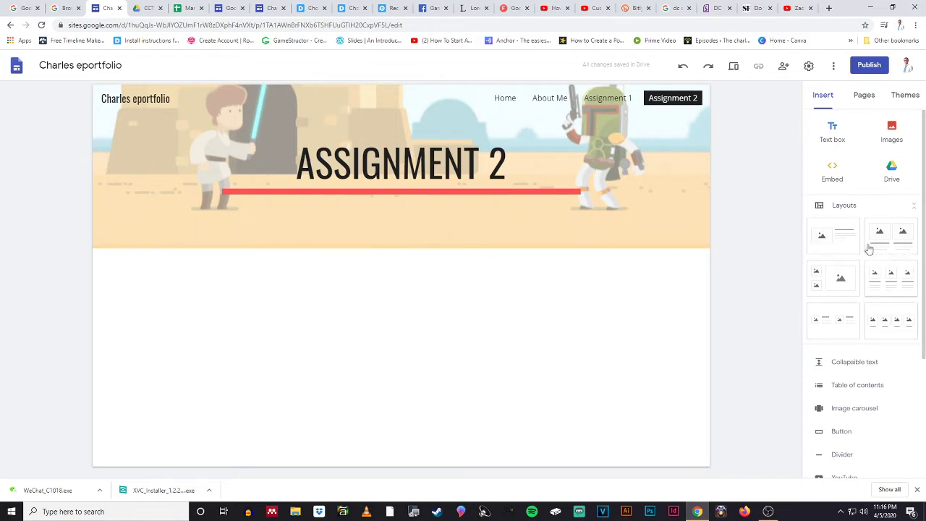
{"action": "left_click", "coordinate": [152, 233]}
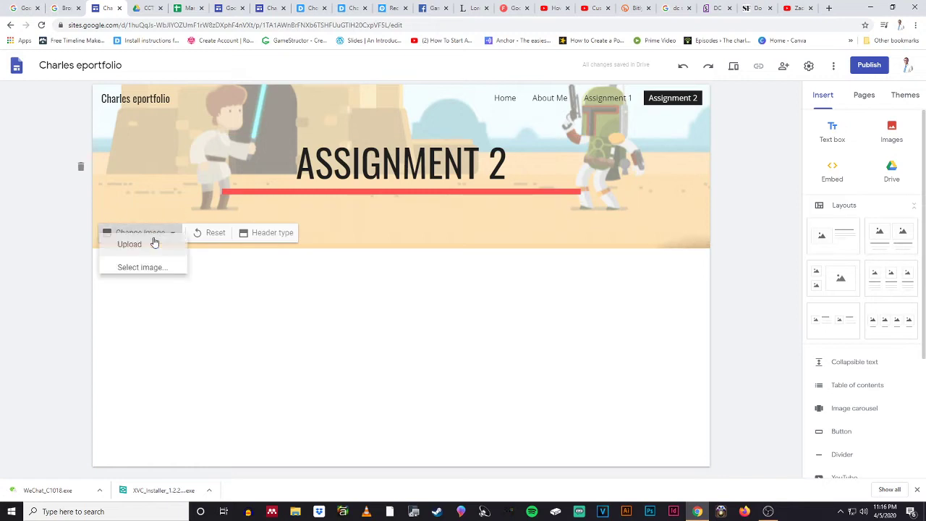
{"action": "left_click", "coordinate": [156, 292]}
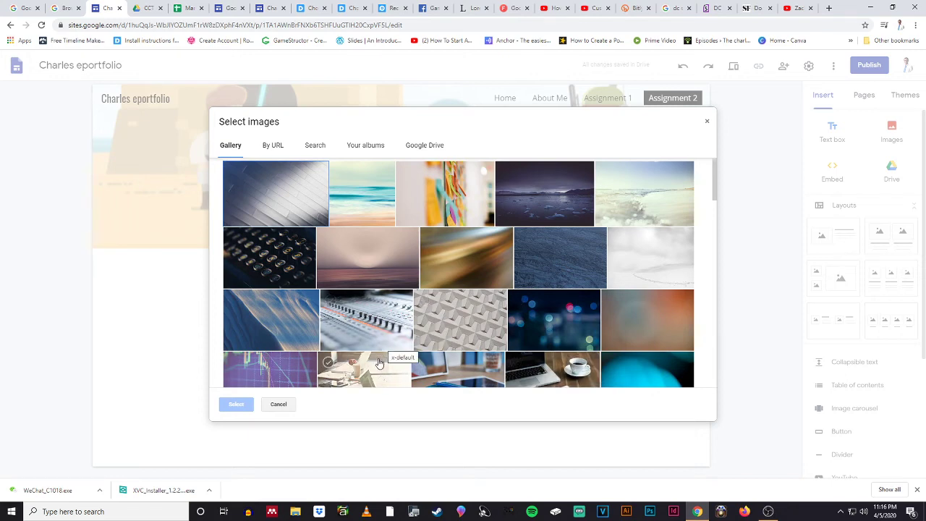
{"action": "left_click", "coordinate": [462, 211]}
{"action": "left_click", "coordinate": [236, 404]}
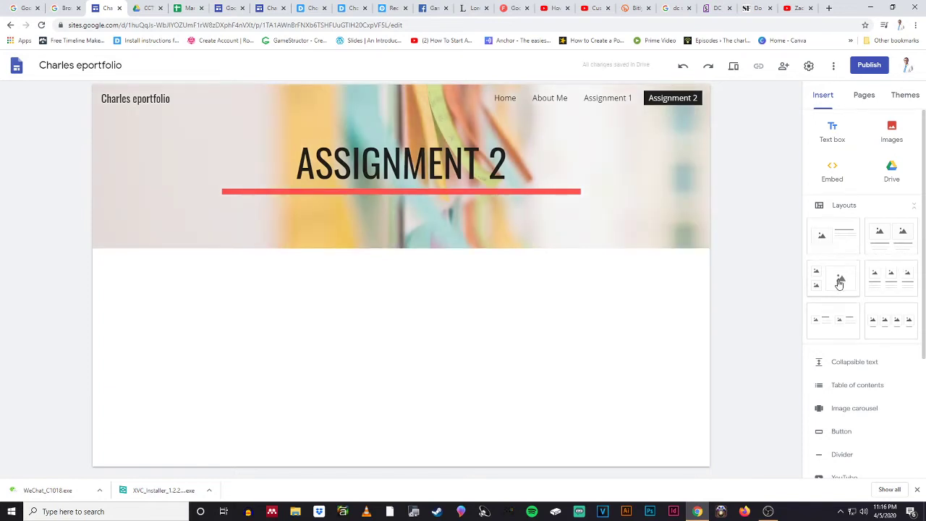
Step: Insert the three-column layout with an image placeholder, heading and text in each column below the Assignment 2 header
{"action": "left_click", "coordinate": [896, 289]}
{"action": "scroll", "coordinate": [579, 434], "scroll_direction": "up", "scroll_amount": 2}
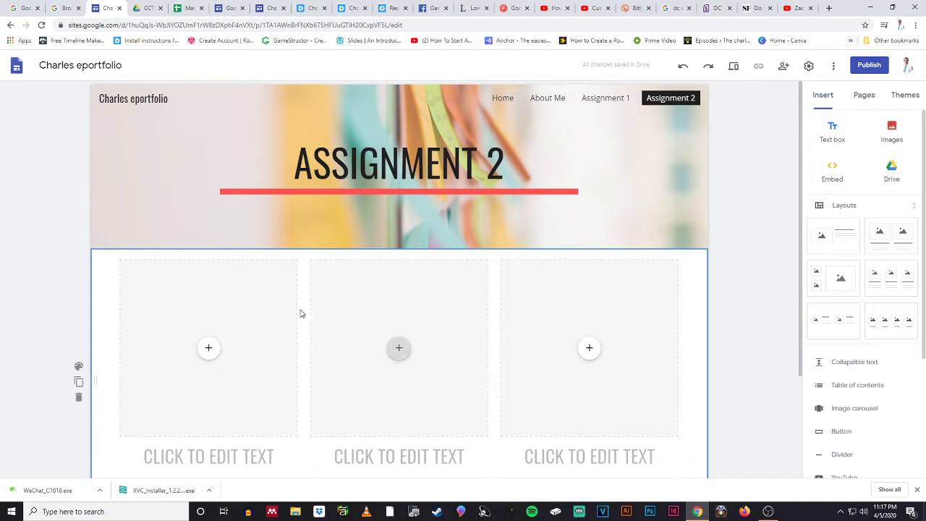
{"action": "scroll", "coordinate": [506, 325], "scroll_direction": "down", "scroll_amount": 1}
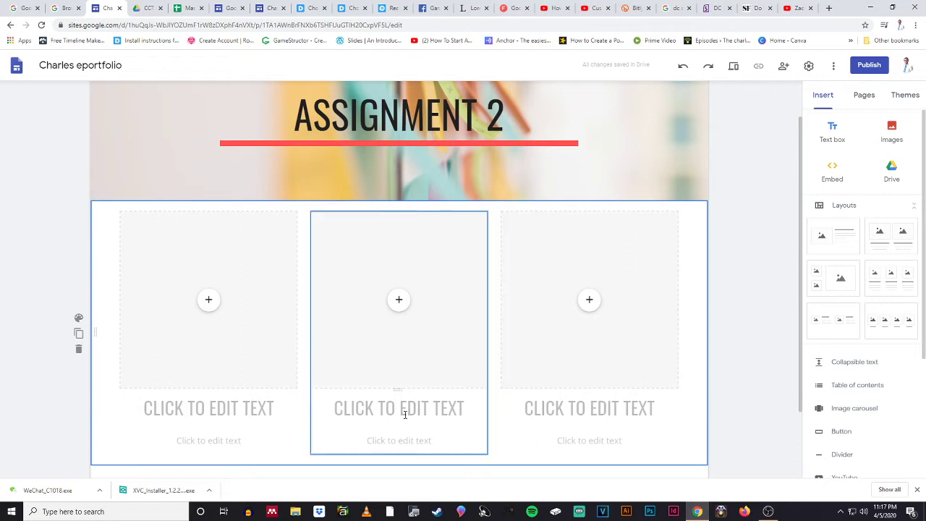
Step: Enter the headings APPLE, CANDY and STRAWBERRYU under the three image placeholders
{"action": "left_click", "coordinate": [173, 408]}
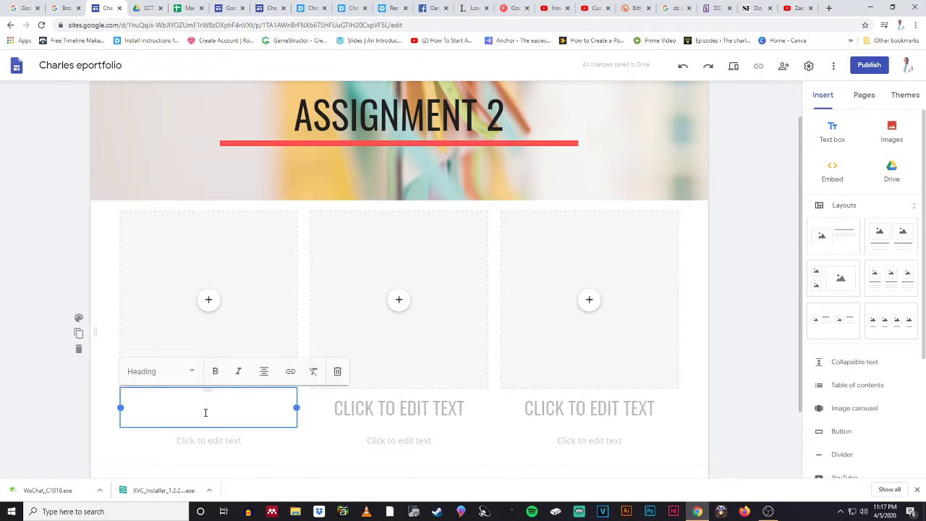
{"action": "type", "text": "APPLE"}
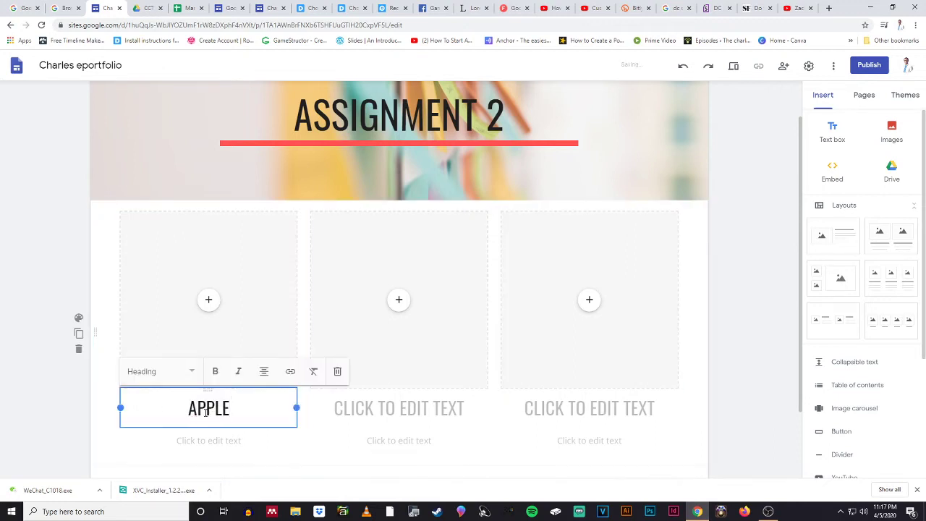
{"action": "left_click", "coordinate": [388, 409]}
{"action": "type", "text": "CANDY"}
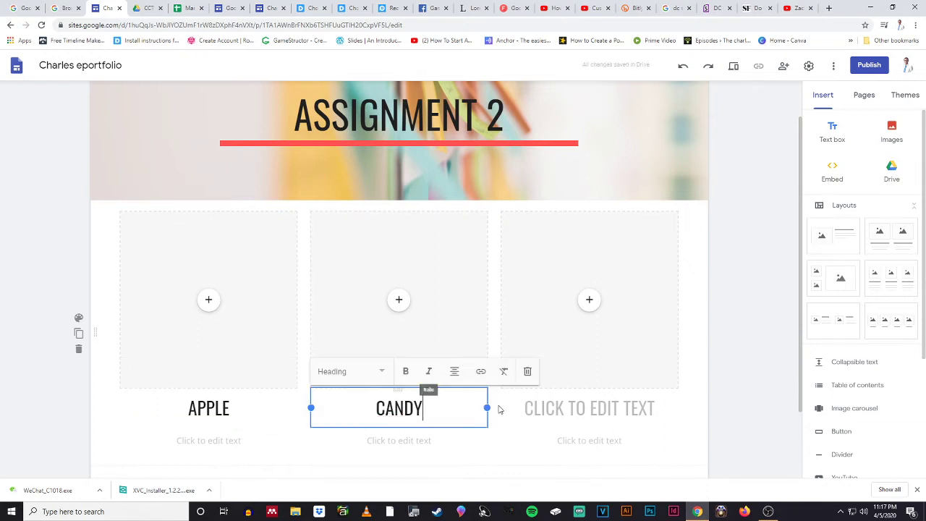
{"action": "left_click", "coordinate": [582, 408]}
{"action": "type", "text": "STRAWBERRYU"}
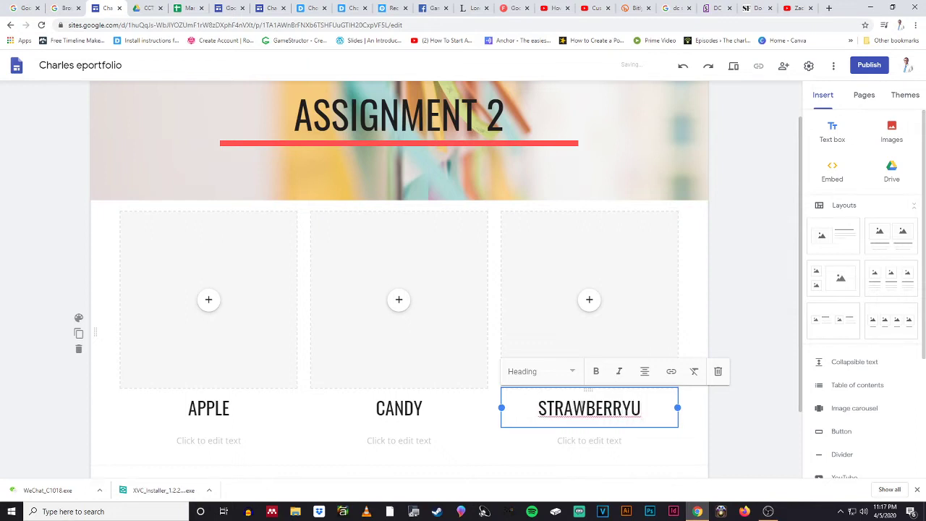
Step: Correct the third column's heading to STRAWBERRY by removing the extra letter at its end
{"action": "key", "text": "BackSpace"}
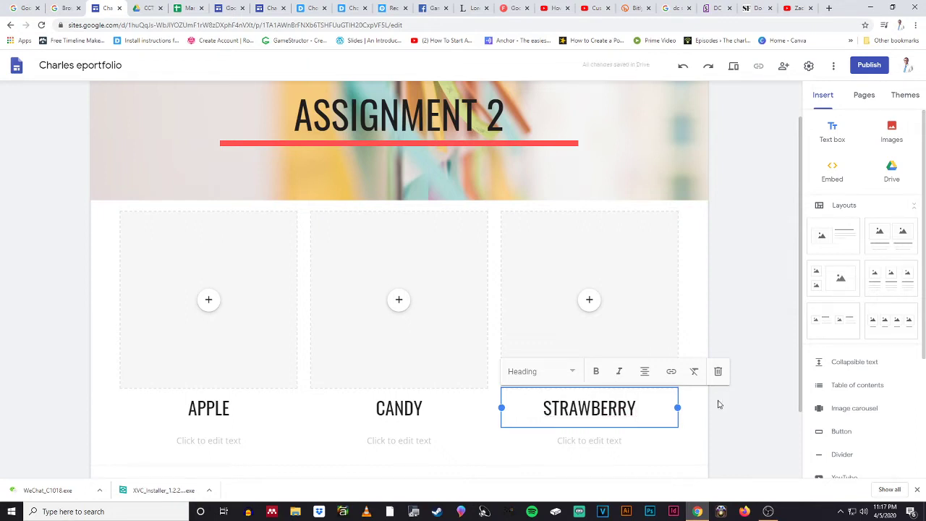
{"action": "left_click", "coordinate": [739, 364]}
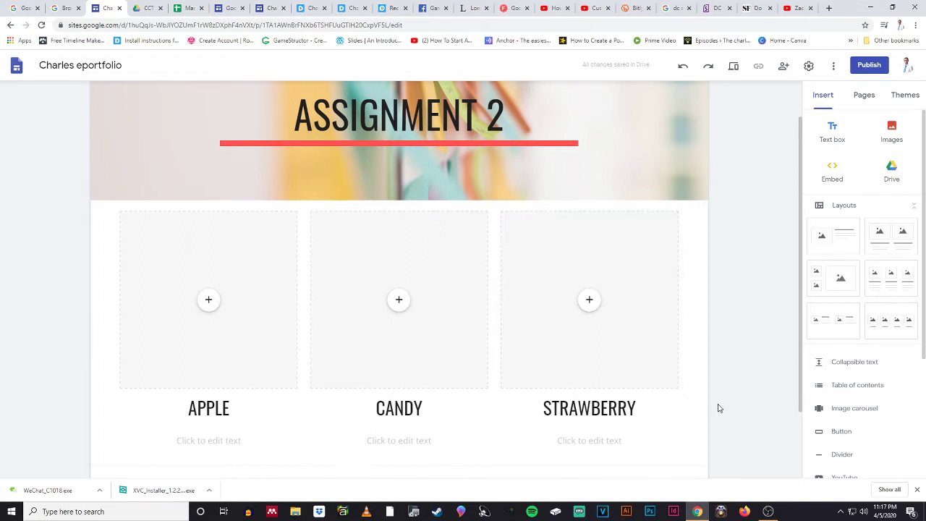
{"action": "left_click", "coordinate": [209, 301]}
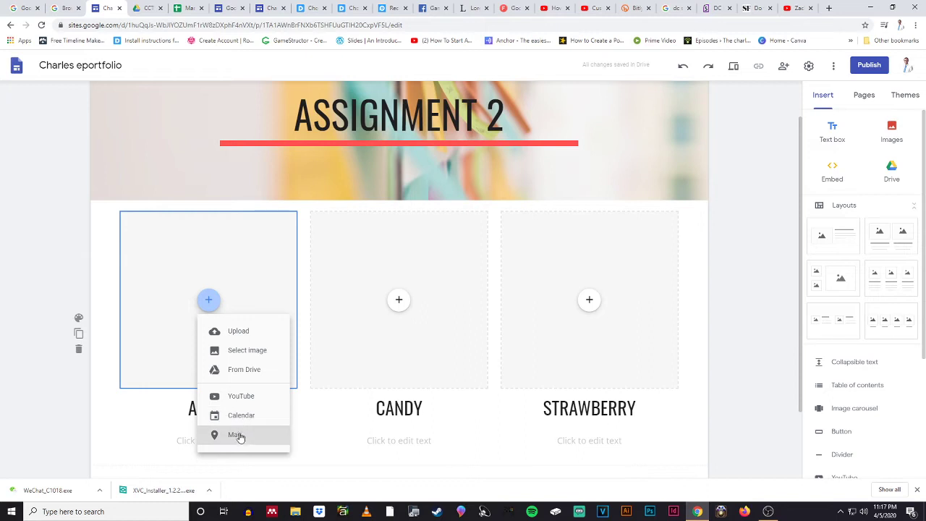
{"action": "left_click", "coordinate": [398, 299]}
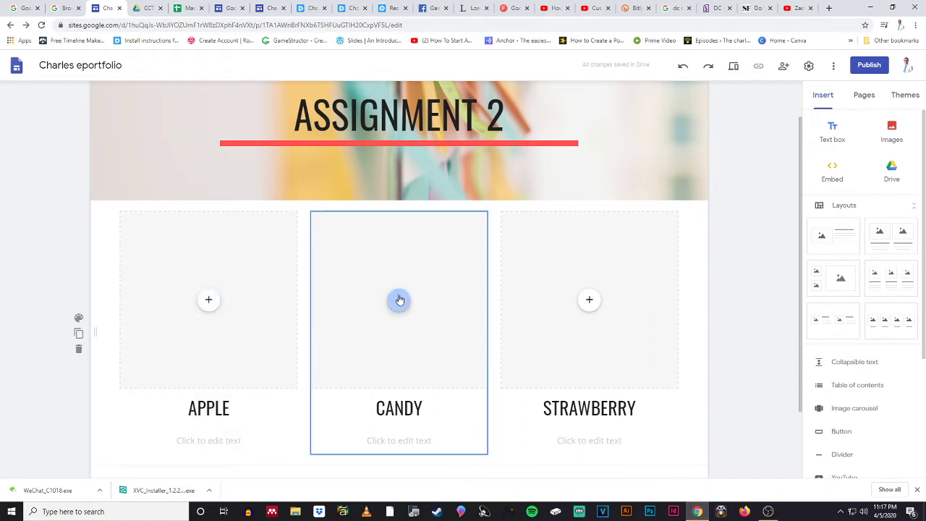
{"action": "left_click", "coordinate": [208, 301]}
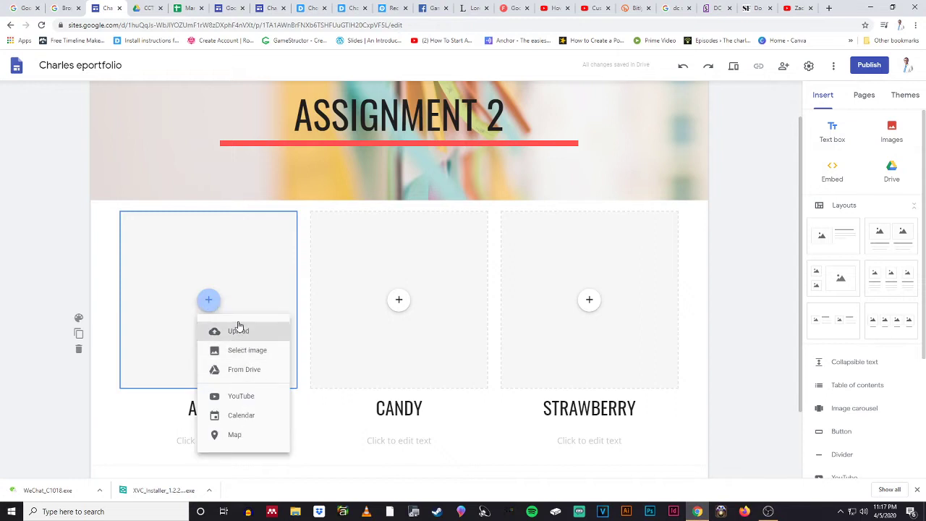
{"action": "left_click", "coordinate": [238, 332]}
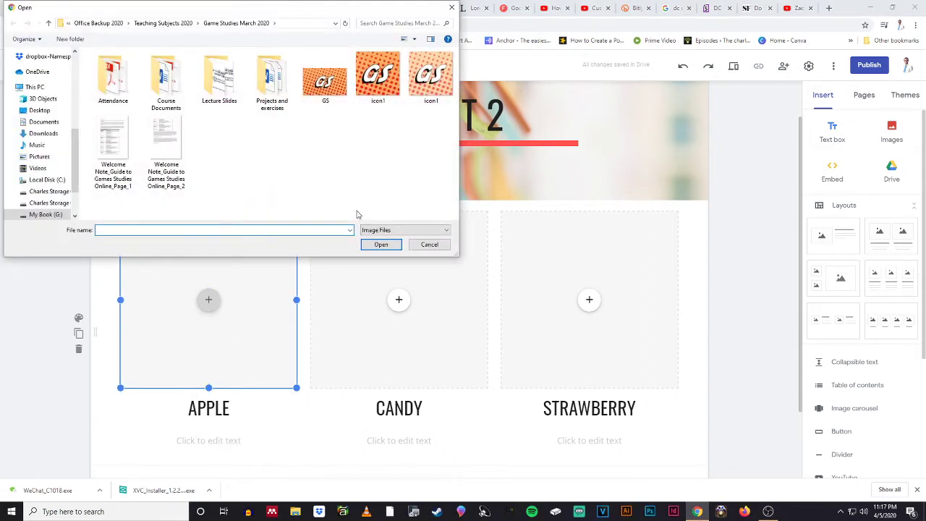
{"action": "left_click", "coordinate": [40, 157]}
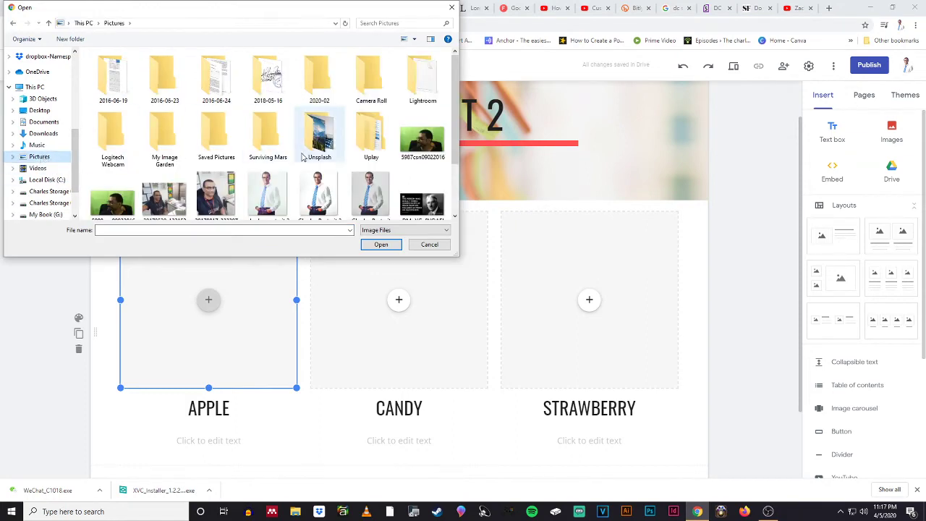
{"action": "scroll", "coordinate": [306, 159], "scroll_direction": "down", "scroll_amount": 1}
{"action": "left_click", "coordinate": [426, 244]}
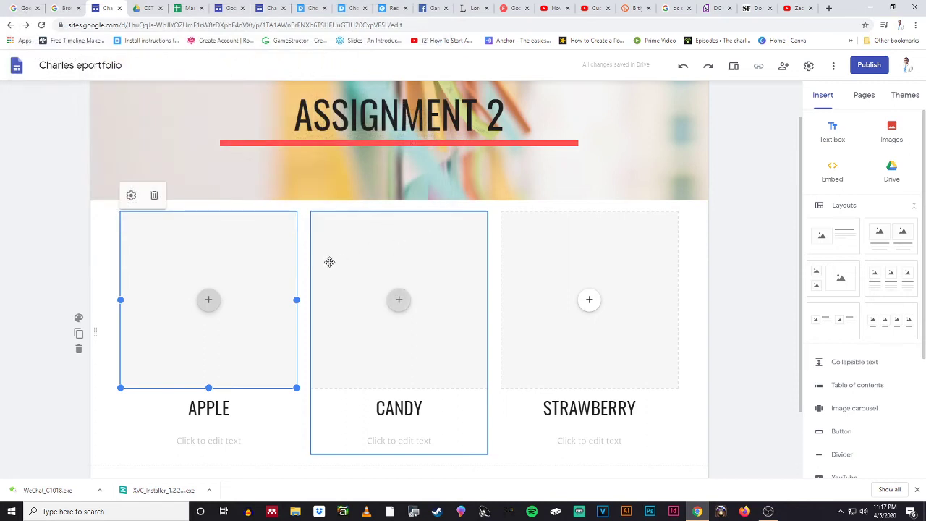
Step: Fill the image placeholder above APPLE with a whole dark red apple photo from a Google image search for "apple"
{"action": "left_click", "coordinate": [208, 299]}
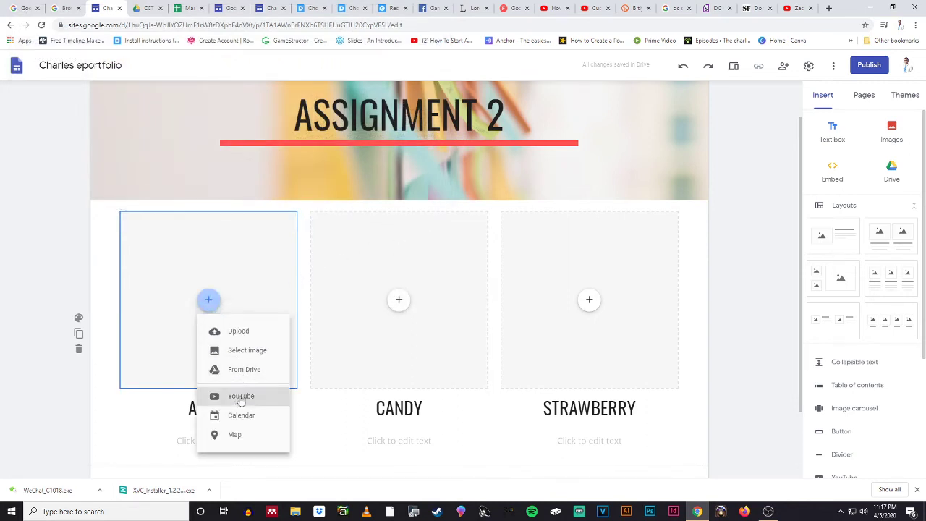
{"action": "left_click", "coordinate": [242, 351]}
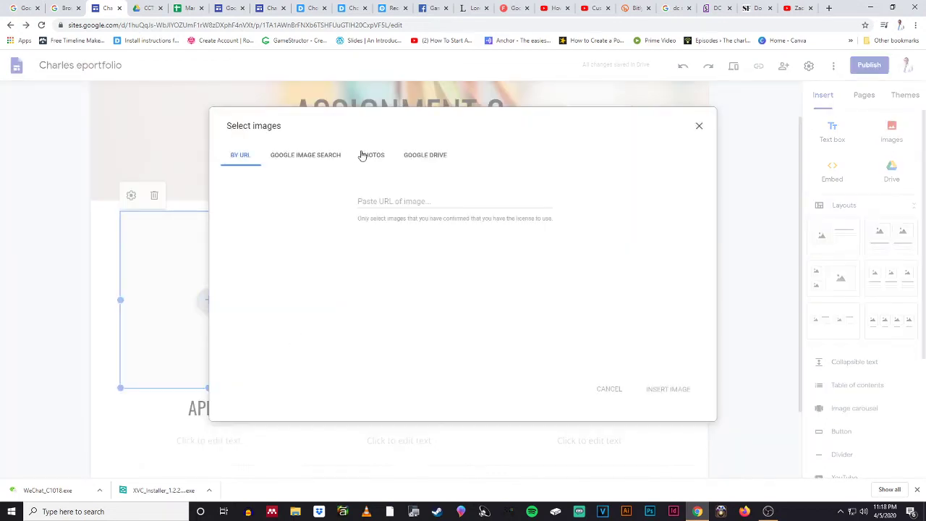
{"action": "left_click", "coordinate": [324, 156]}
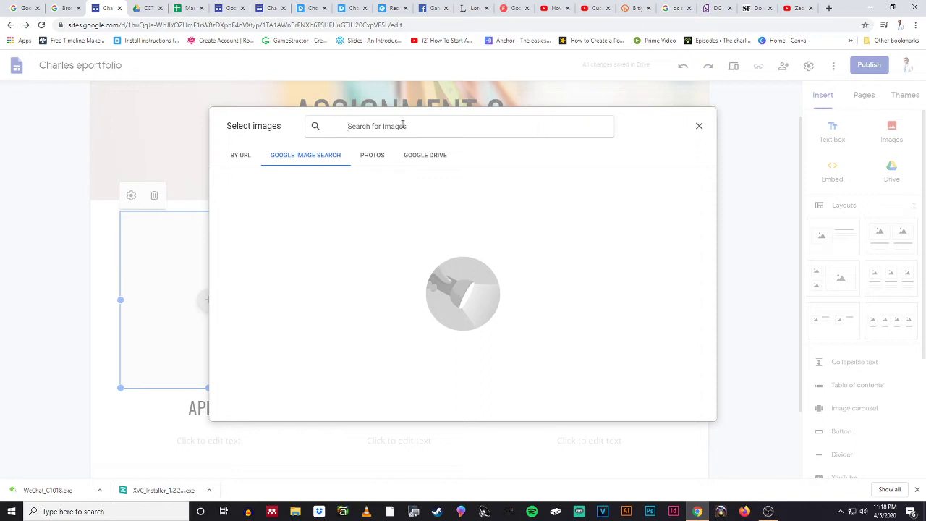
{"action": "type", "text": "apple"}
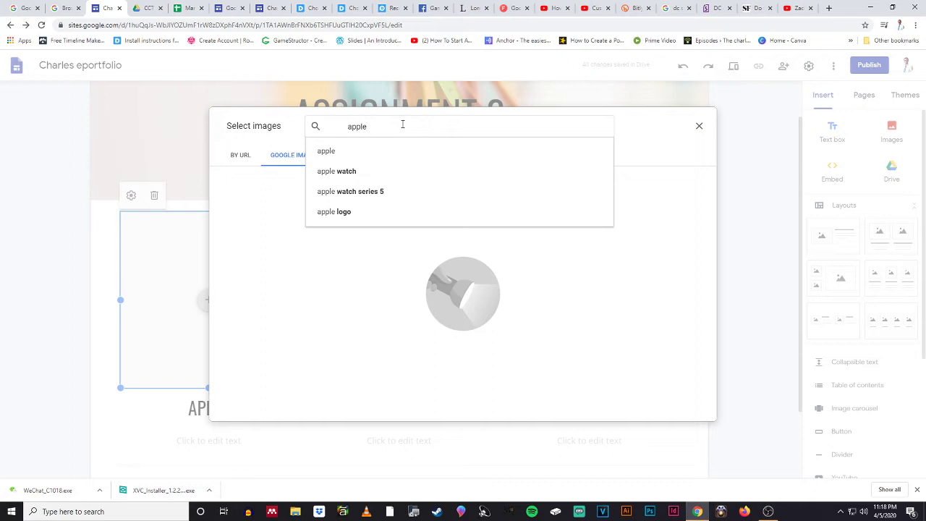
{"action": "key", "text": "Return"}
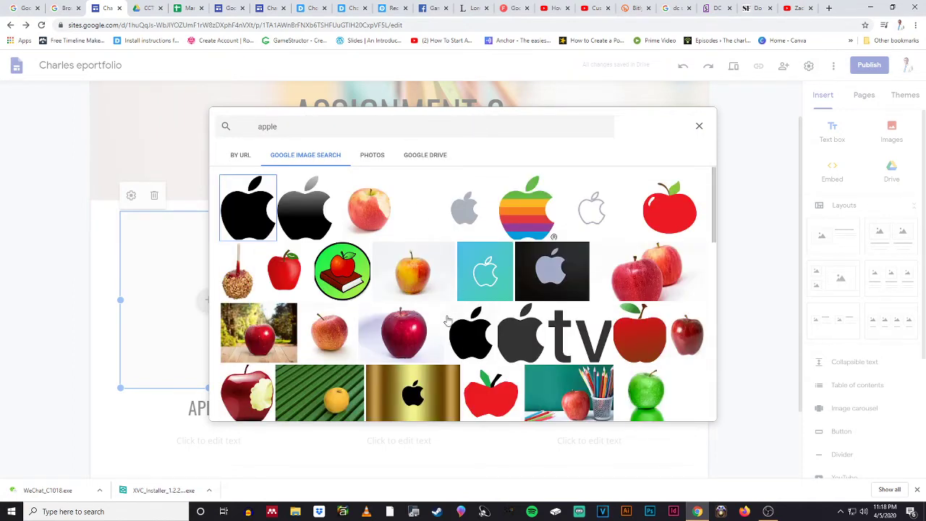
{"action": "left_click", "coordinate": [415, 340]}
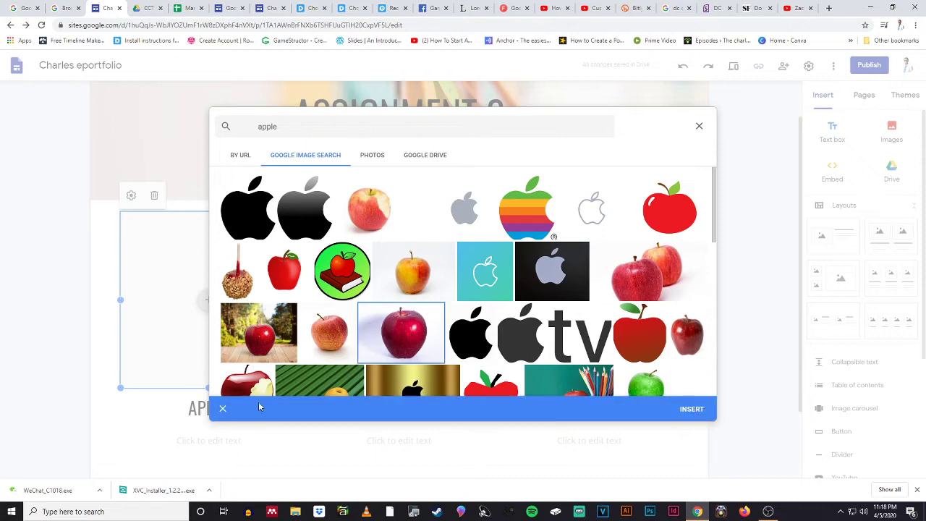
{"action": "left_click", "coordinate": [692, 410]}
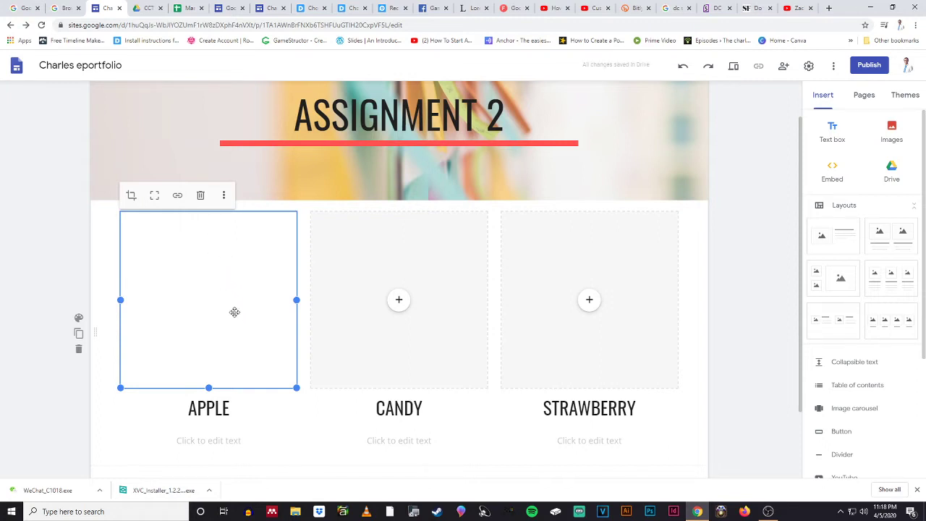
{"action": "left_click", "coordinate": [304, 411]}
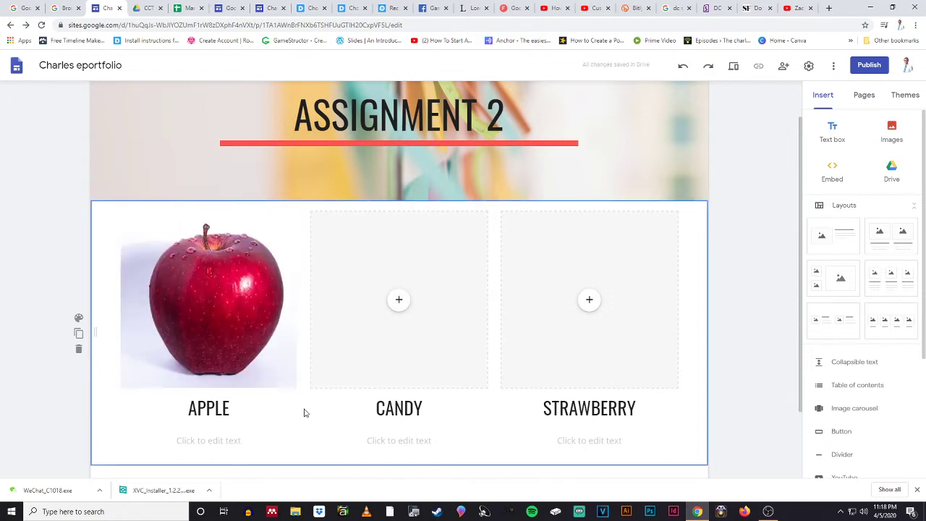
Step: Fill the placeholder above CANDY with the multicoloured round candies picture from a Google image search for "candy"
{"action": "left_click", "coordinate": [398, 300]}
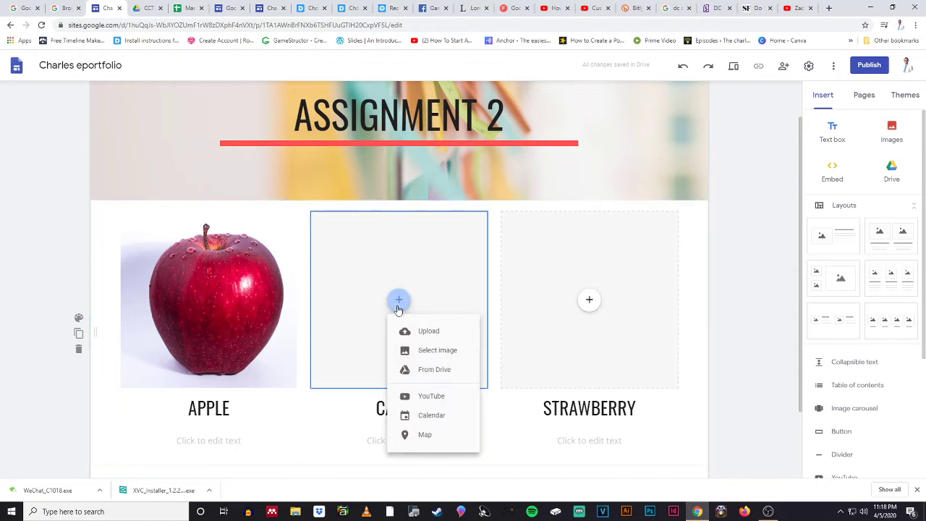
{"action": "left_click", "coordinate": [433, 351]}
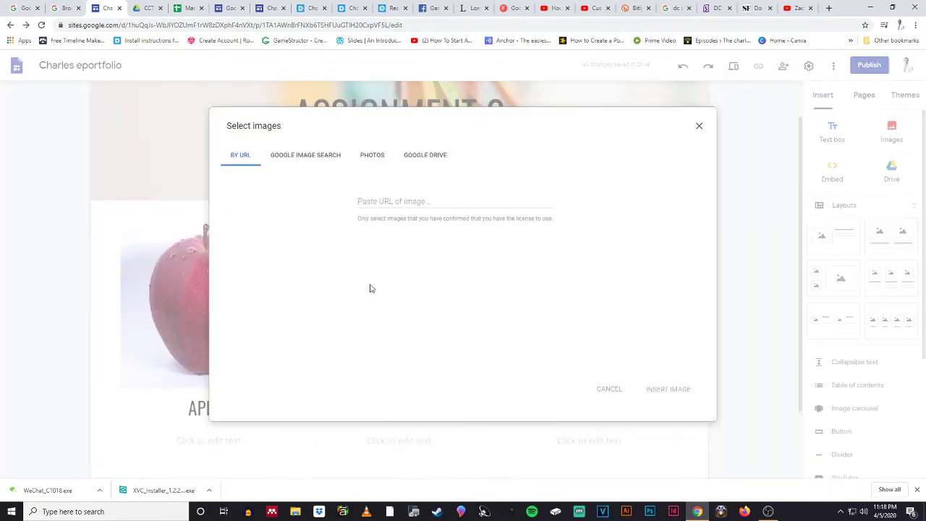
{"action": "left_click", "coordinate": [316, 155]}
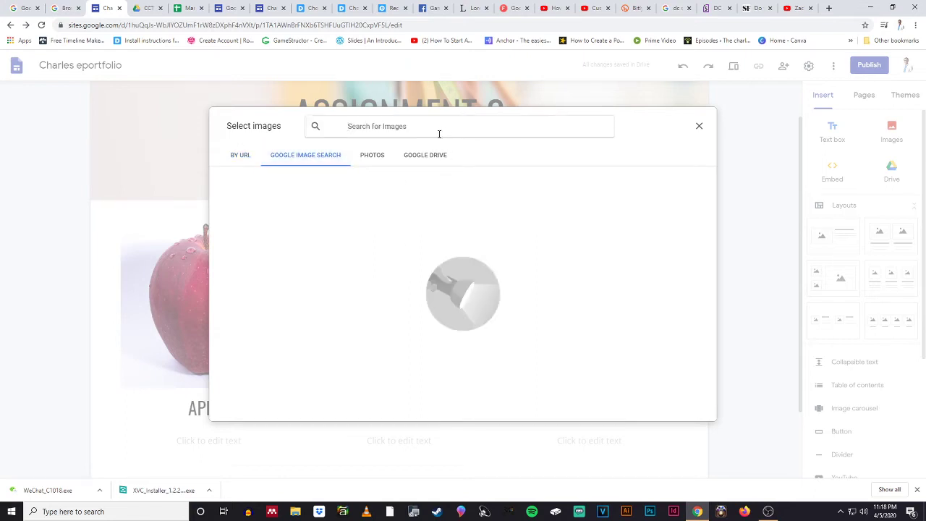
{"action": "type", "text": "candy"}
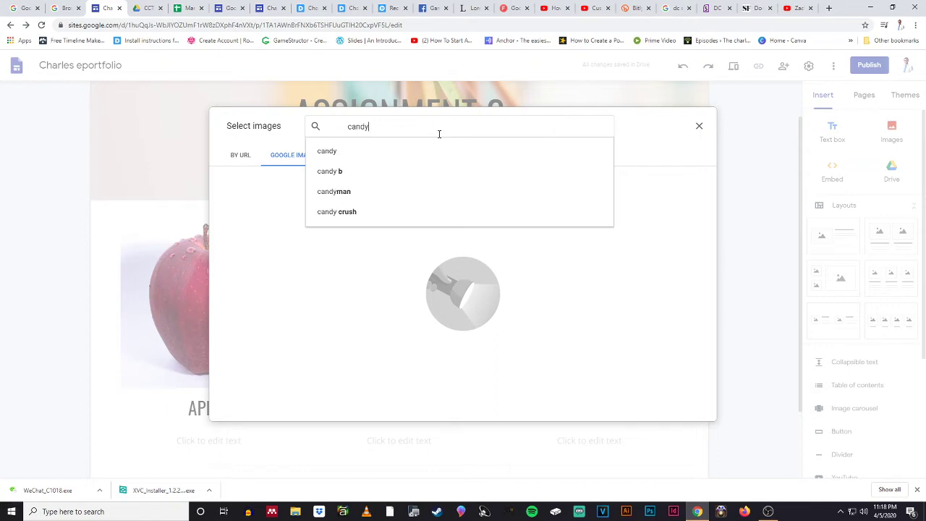
{"action": "key", "text": "Return"}
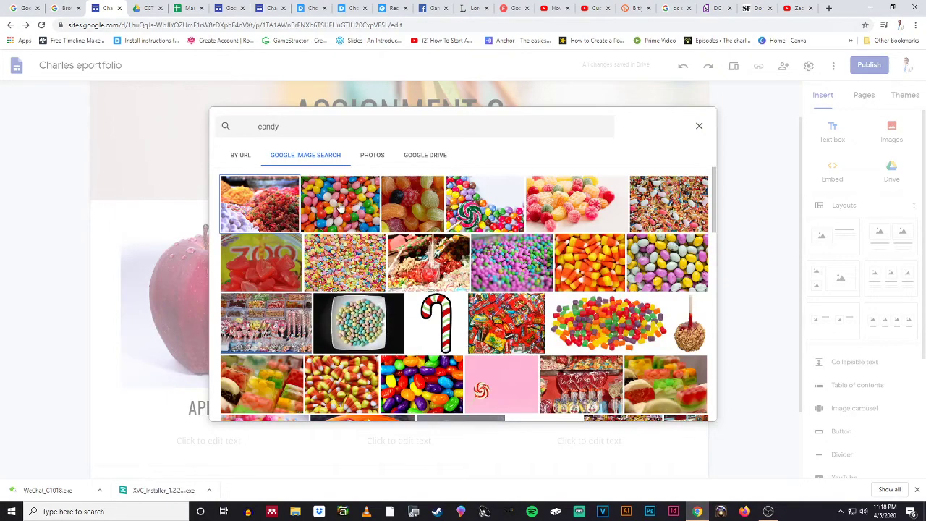
{"action": "scroll", "coordinate": [544, 324], "scroll_direction": "down", "scroll_amount": 2}
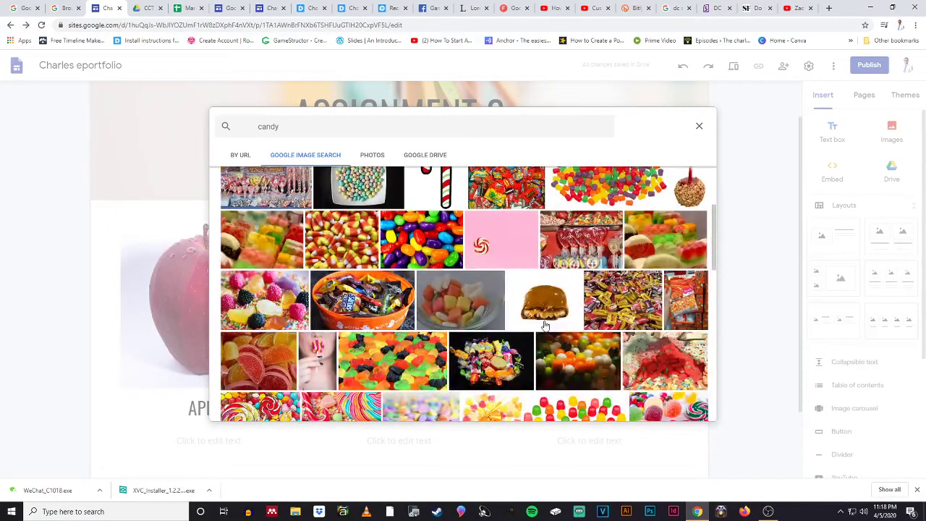
{"action": "scroll", "coordinate": [544, 325], "scroll_direction": "up", "scroll_amount": 2}
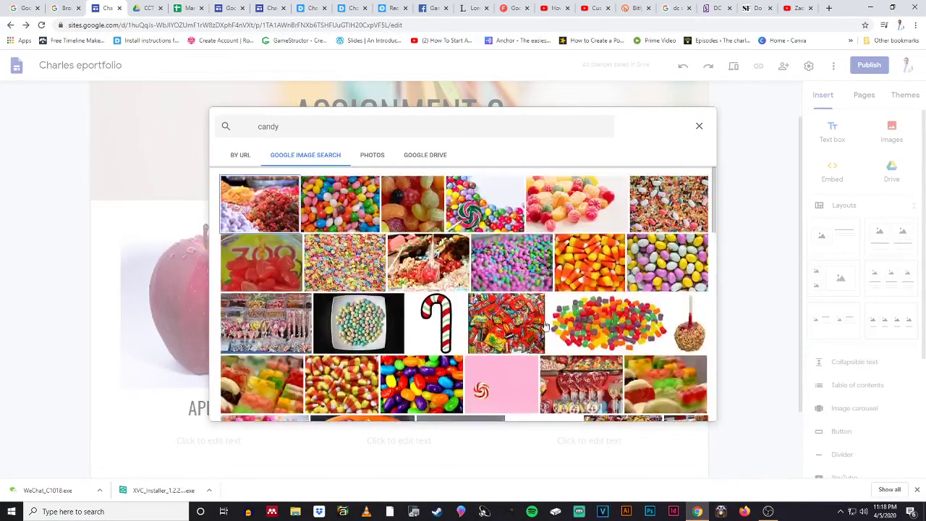
{"action": "left_click", "coordinate": [340, 210]}
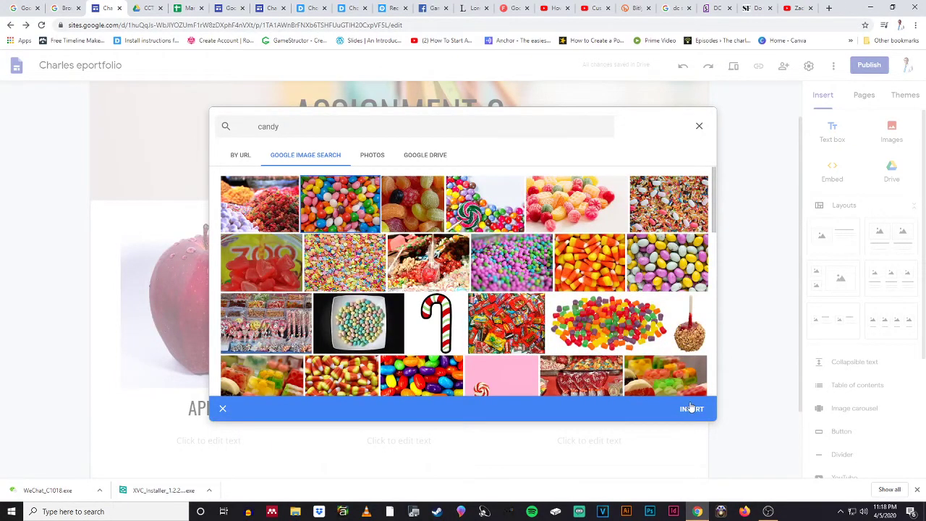
{"action": "left_click", "coordinate": [691, 408]}
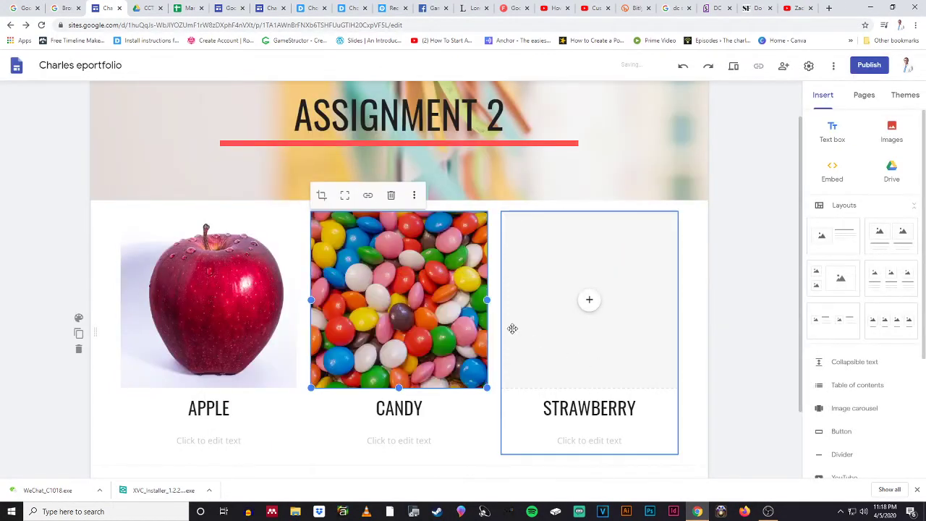
Step: Fill the placeholder above STRAWBERRY with the Mar 16, 2020 Google Photos picture of Scrabble, Cluedo and Monopoly boxes
{"action": "left_click", "coordinate": [590, 301]}
{"action": "left_click", "coordinate": [634, 350]}
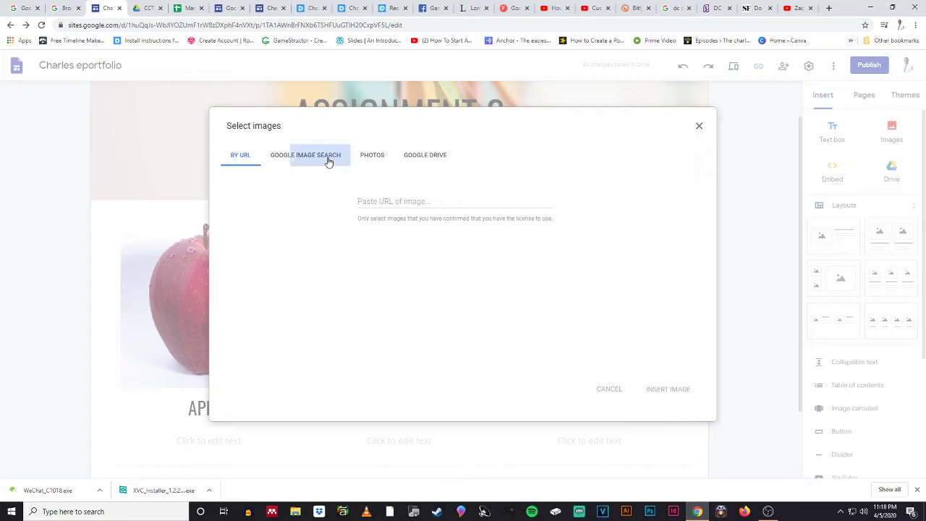
{"action": "left_click", "coordinate": [328, 159]}
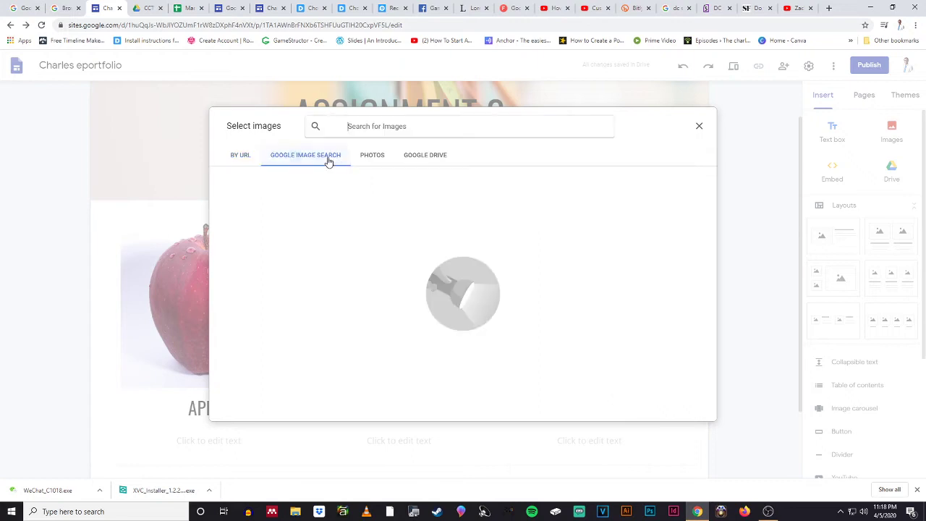
{"action": "left_click", "coordinate": [376, 160]}
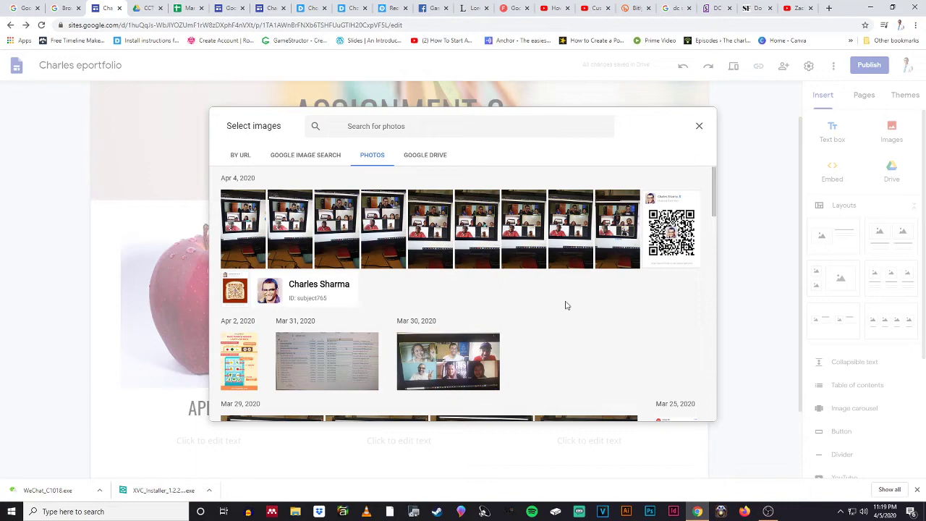
{"action": "scroll", "coordinate": [566, 305], "scroll_direction": "down", "scroll_amount": 10}
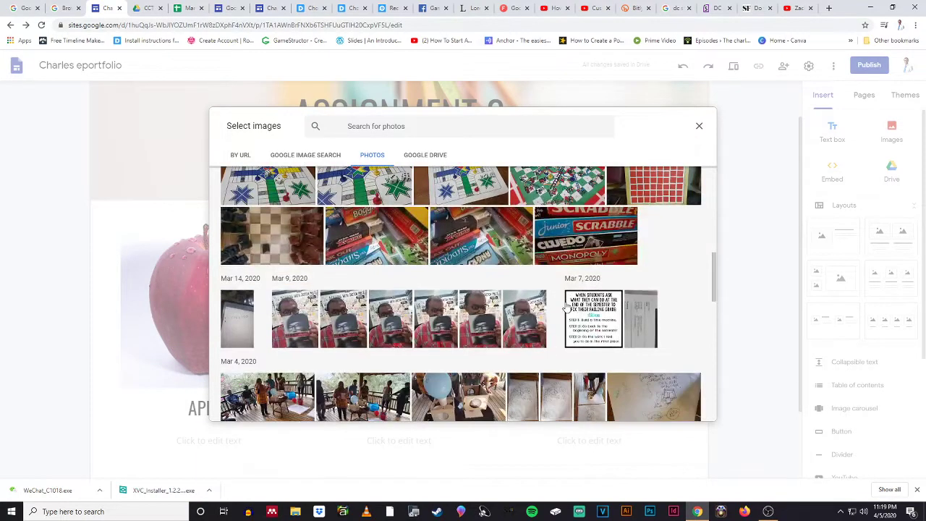
{"action": "scroll", "coordinate": [565, 306], "scroll_direction": "up", "scroll_amount": 2}
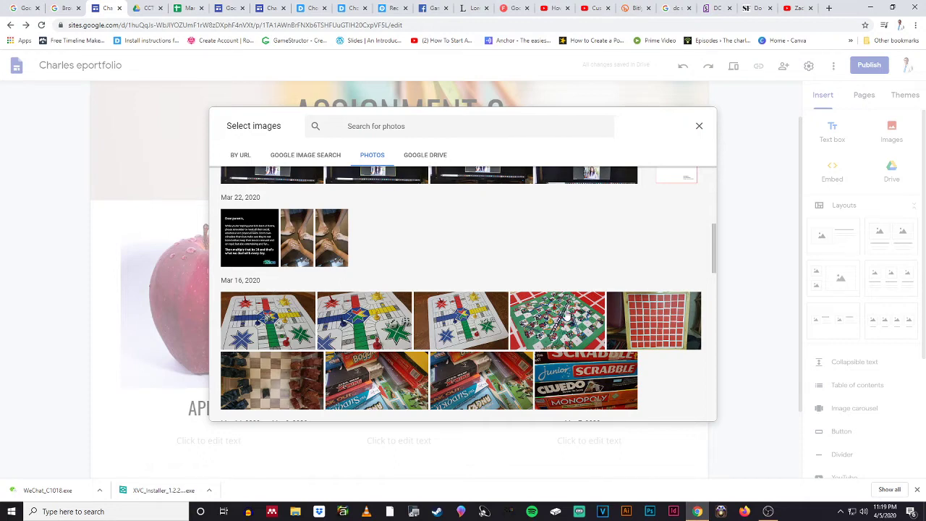
{"action": "left_click", "coordinate": [566, 315]}
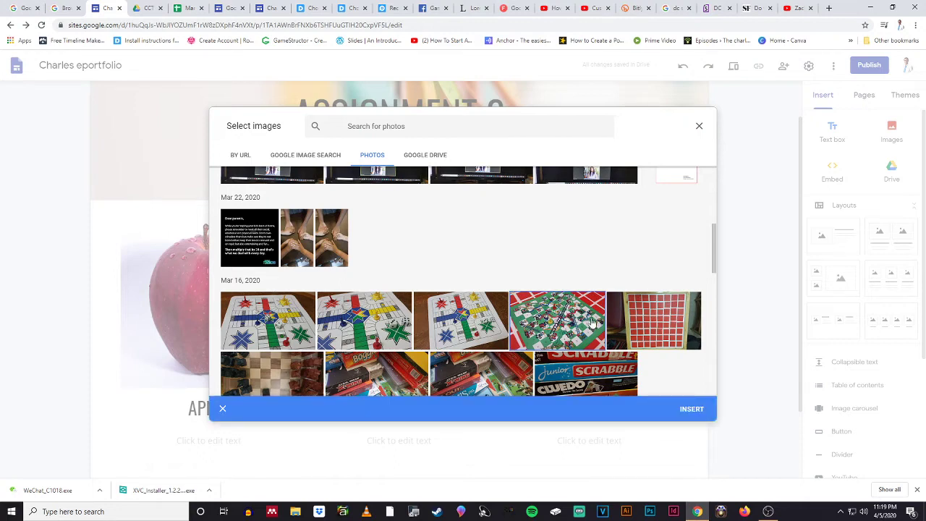
{"action": "left_click", "coordinate": [691, 411]}
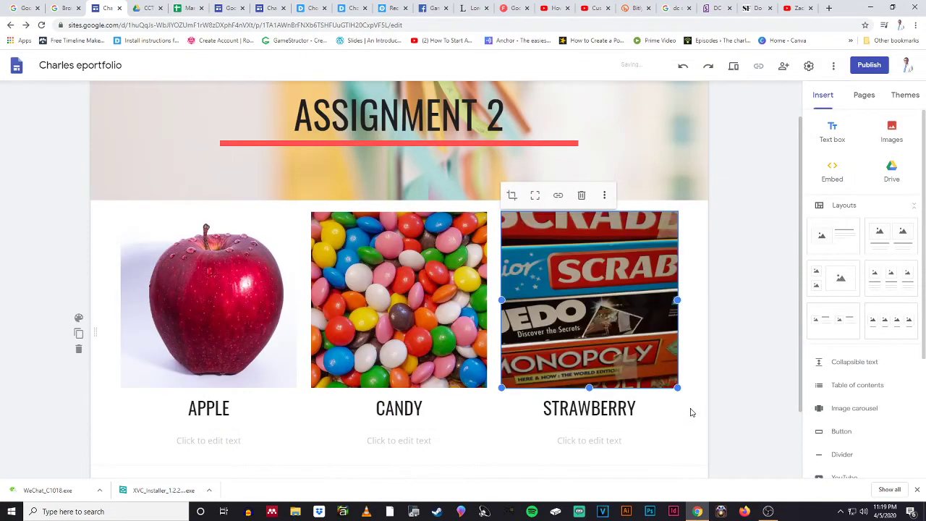
Step: Replace the third column's STRAWBERRY heading with GAMES
{"action": "left_click", "coordinate": [672, 405]}
{"action": "left_click_drag", "start_coordinate": [641, 408], "coordinate": [523, 398]}
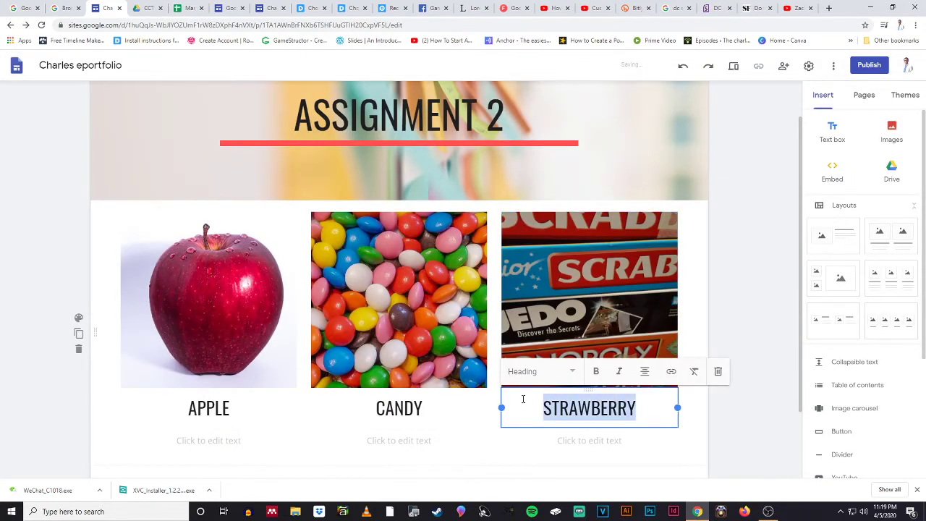
{"action": "type", "text": "GAMES"}
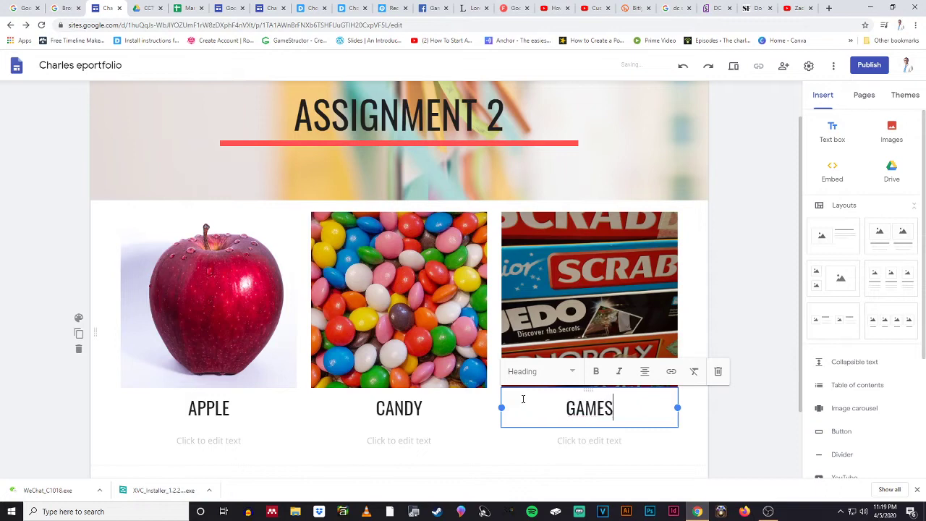
{"action": "left_click", "coordinate": [696, 295]}
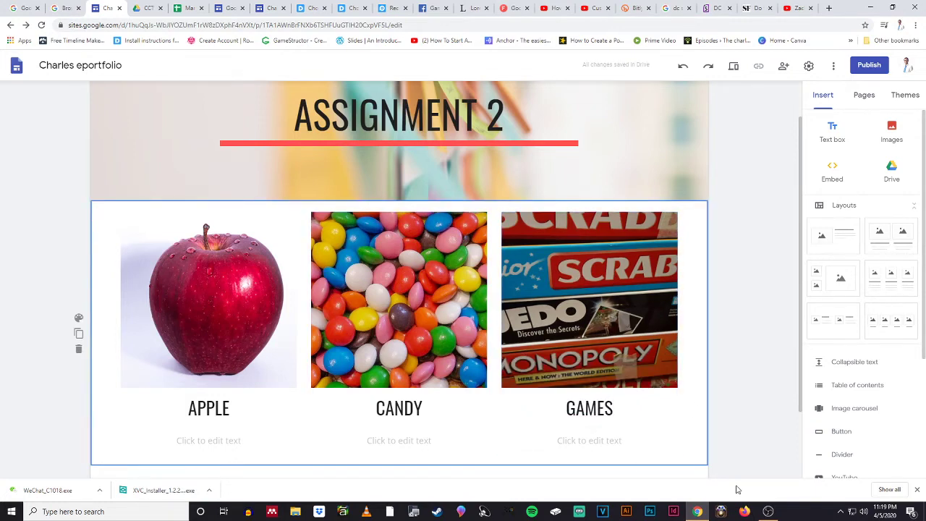
Step: Copy the Lorem Ipsum excerpt starting "Cras placerat leo nisl" from lipsum.com and paste it into the text placeholder under CANDY
{"action": "scroll", "coordinate": [714, 465], "scroll_direction": "up", "scroll_amount": 1}
{"action": "scroll", "coordinate": [715, 466], "scroll_direction": "down", "scroll_amount": 2}
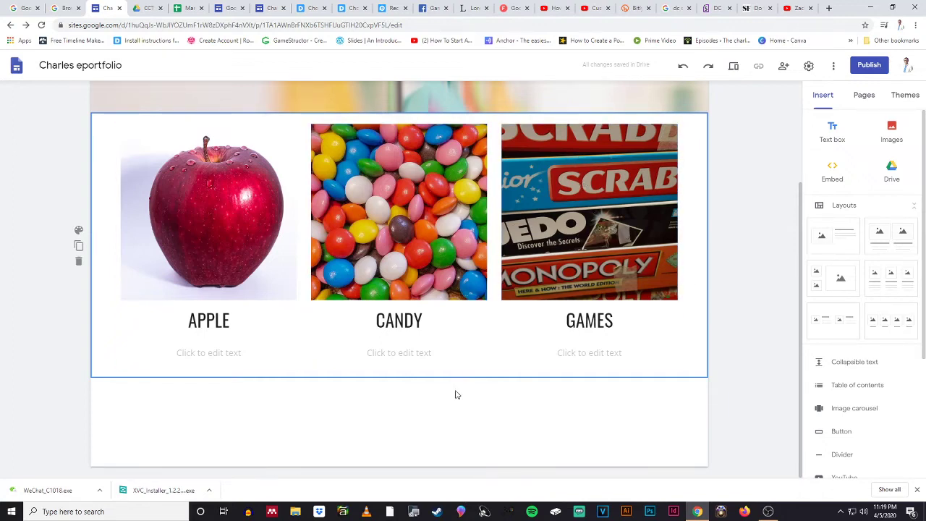
{"action": "left_click", "coordinate": [442, 357]}
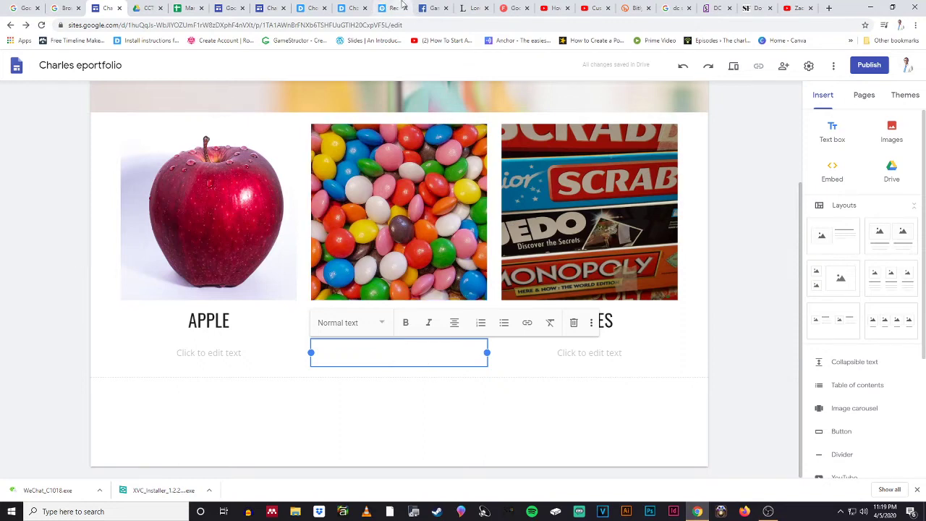
{"action": "left_click", "coordinate": [474, 9]}
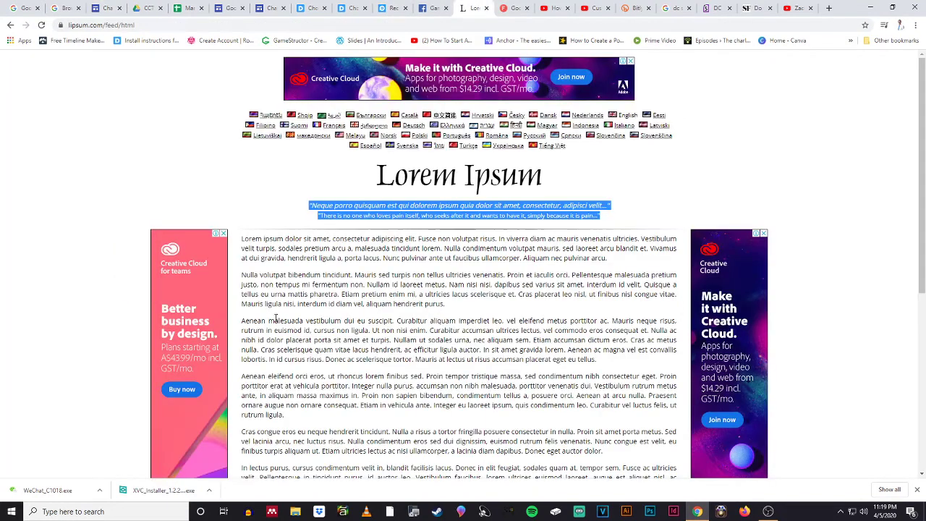
{"action": "left_click_drag", "start_coordinate": [243, 274], "coordinate": [259, 276]}
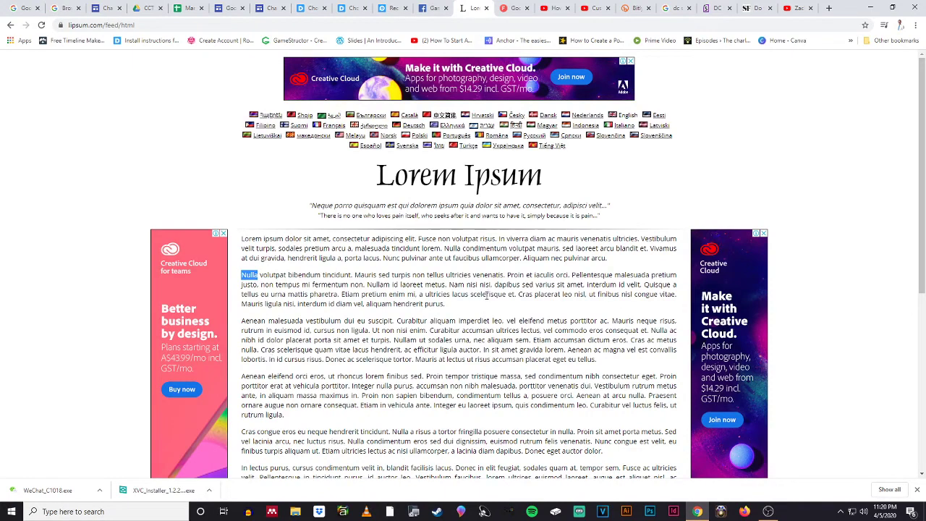
{"action": "left_click_drag", "start_coordinate": [518, 295], "coordinate": [487, 310]}
{"action": "key", "text": "ctrl+c"}
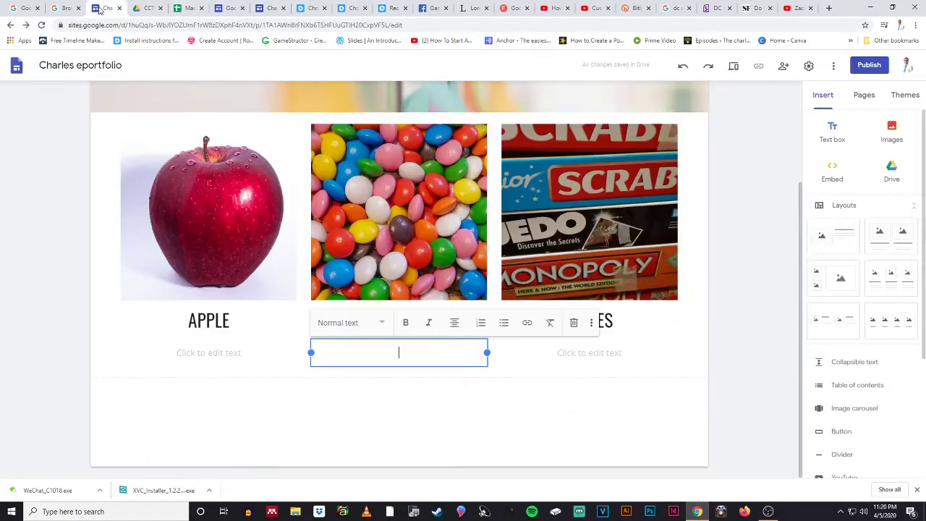
{"action": "left_click", "coordinate": [107, 8]}
{"action": "key", "text": "ctrl+v"}
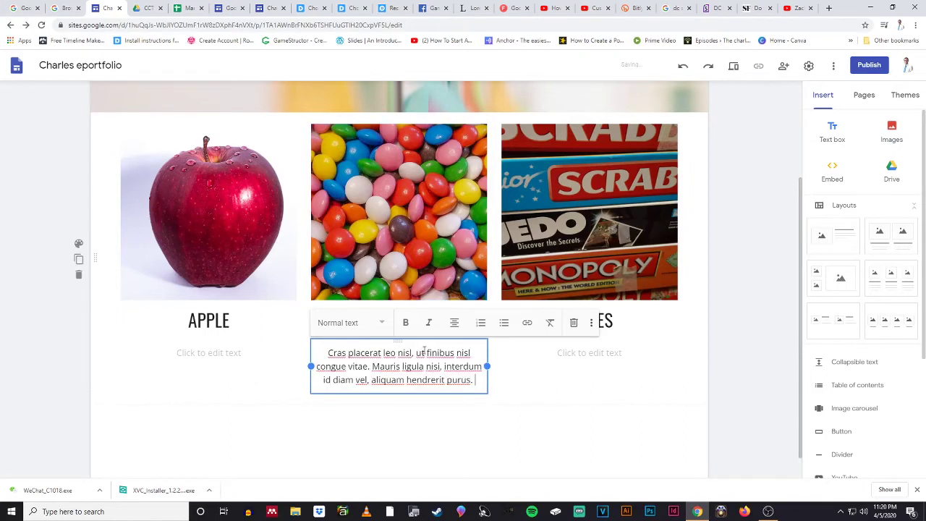
{"action": "left_click", "coordinate": [450, 409]}
Step: Paste the same "Cras placerat leo nisl" text into the placeholders under APPLE and GAMES
{"action": "left_click", "coordinate": [250, 364]}
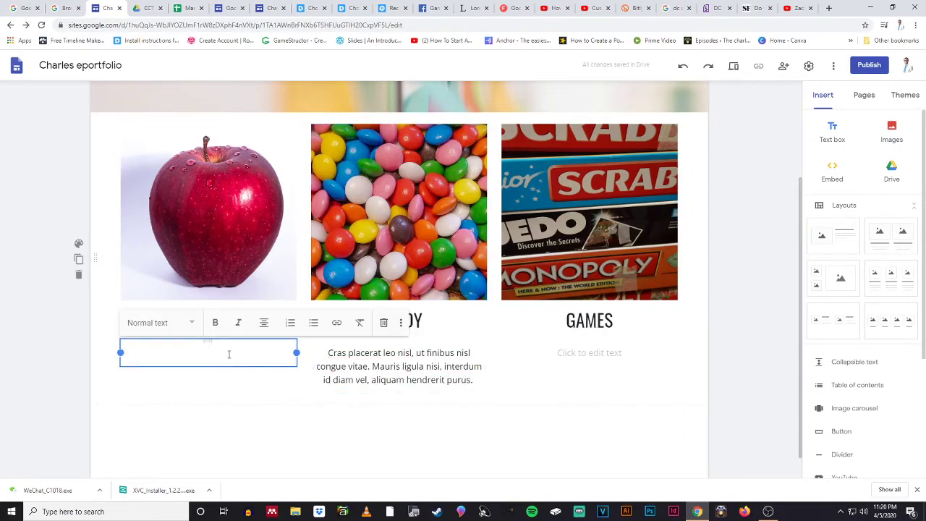
{"action": "key", "text": "ctrl+v"}
{"action": "left_click", "coordinate": [590, 352]}
{"action": "key", "text": "ctrl+v"}
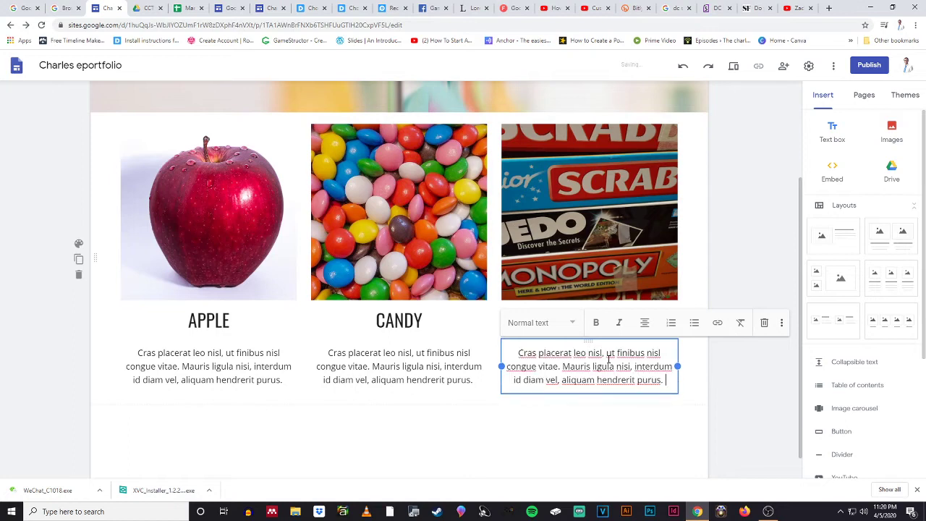
{"action": "left_click", "coordinate": [533, 411]}
{"action": "scroll", "coordinate": [560, 355], "scroll_direction": "up", "scroll_amount": 2}
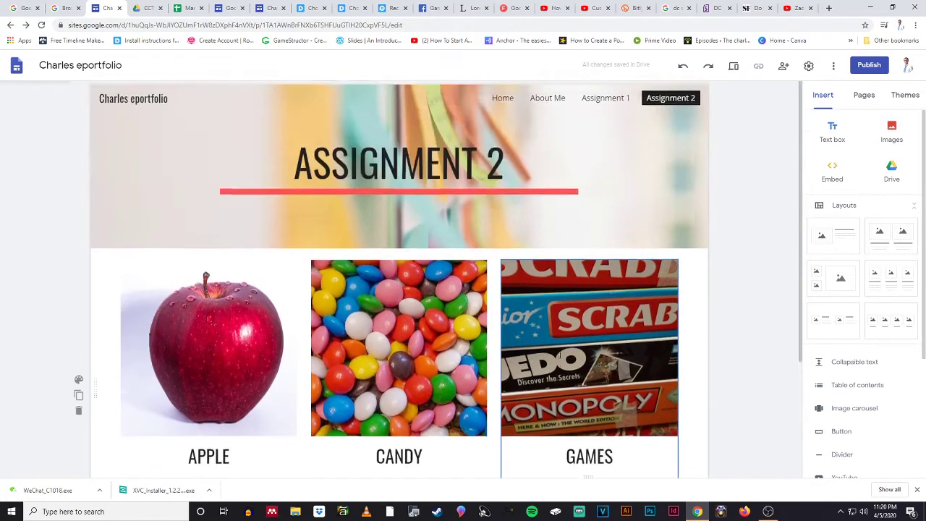
{"action": "scroll", "coordinate": [559, 356], "scroll_direction": "down", "scroll_amount": 2}
{"action": "scroll", "coordinate": [550, 329], "scroll_direction": "up", "scroll_amount": 2}
{"action": "left_click", "coordinate": [336, 138]}
{"action": "scroll", "coordinate": [535, 300], "scroll_direction": "down", "scroll_amount": 1}
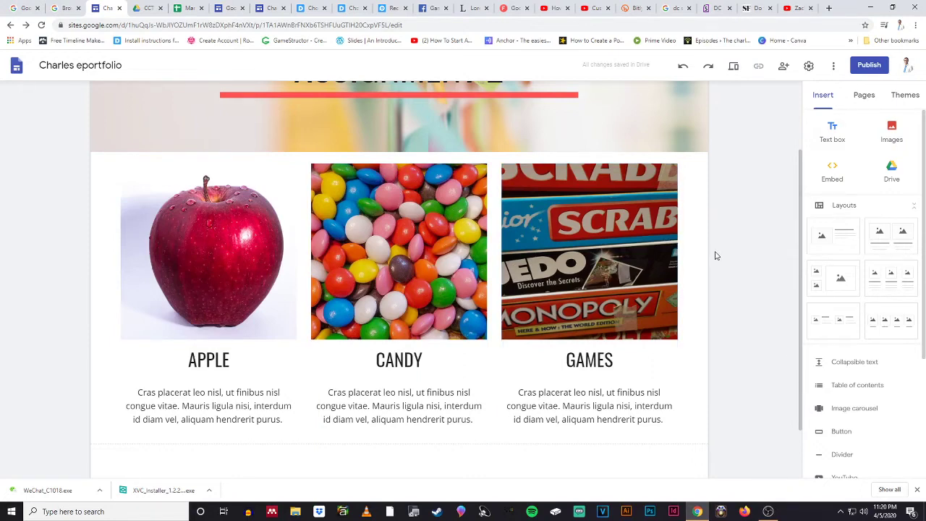
{"action": "scroll", "coordinate": [693, 264], "scroll_direction": "up", "scroll_amount": 1}
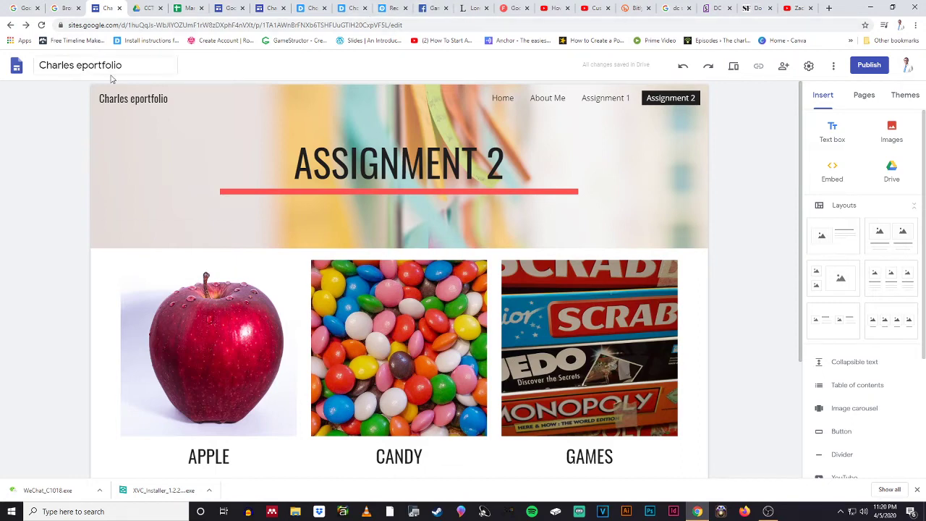
Step: Rename the site document by replacing "eportfolio" with "tryout" after the owner's first name
{"action": "left_click", "coordinate": [131, 68]}
{"action": "left_click_drag", "start_coordinate": [131, 67], "coordinate": [94, 63]}
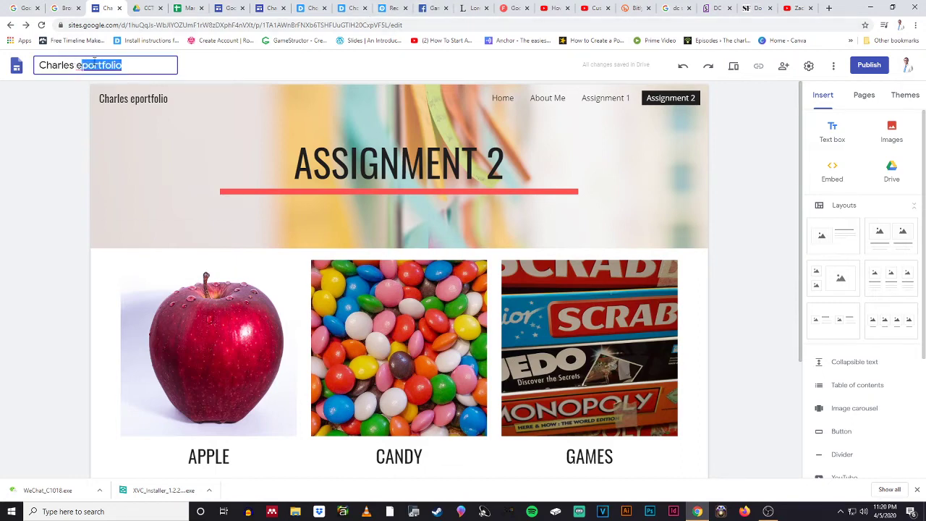
{"action": "key", "text": "BackSpace"}
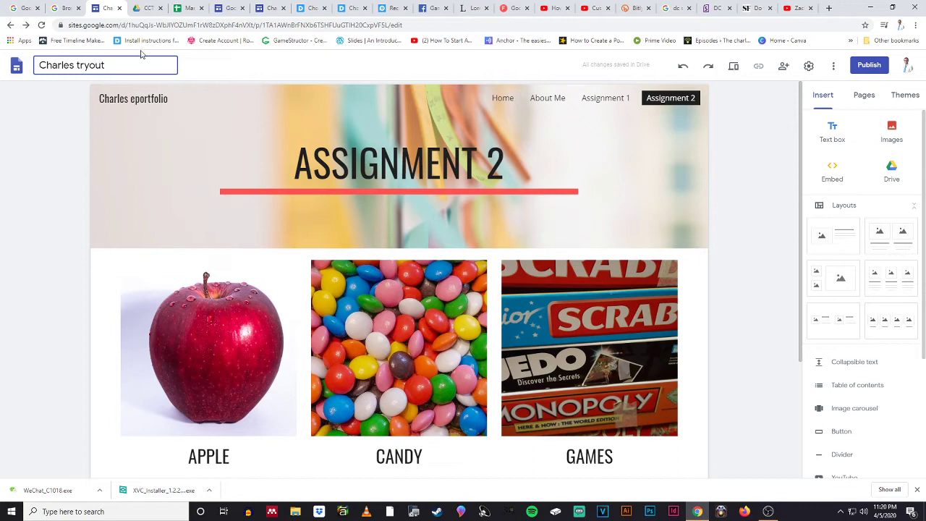
{"action": "type", "text": "tryout"}
{"action": "key", "text": "Return"}
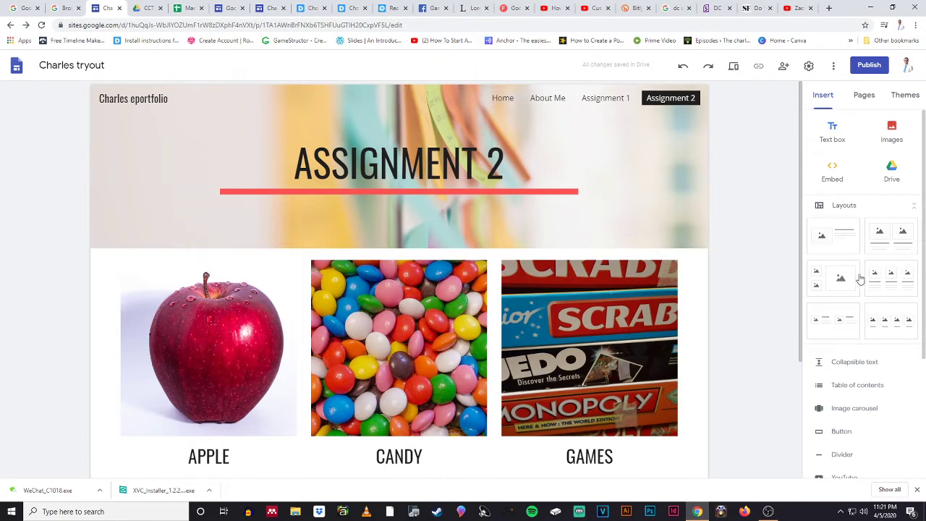
{"action": "scroll", "coordinate": [859, 278], "scroll_direction": "down", "scroll_amount": 3}
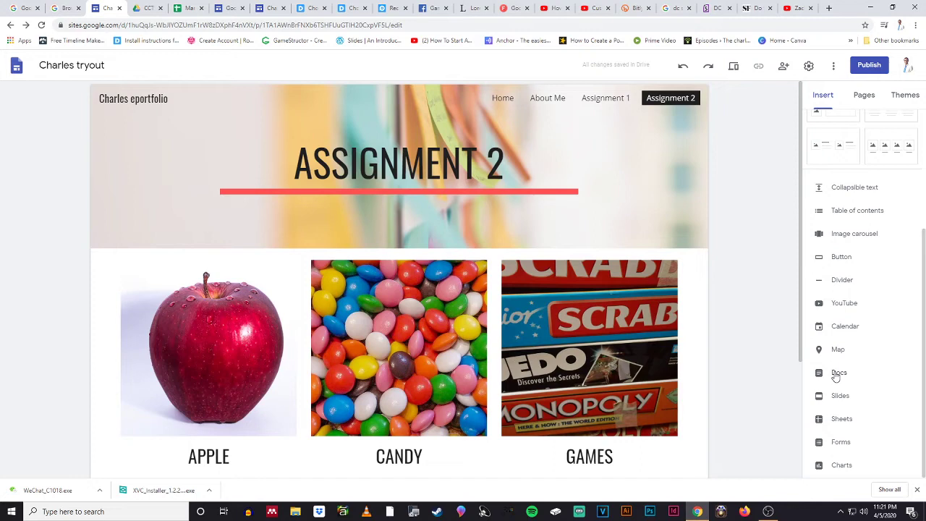
{"action": "scroll", "coordinate": [845, 359], "scroll_direction": "up", "scroll_amount": 3}
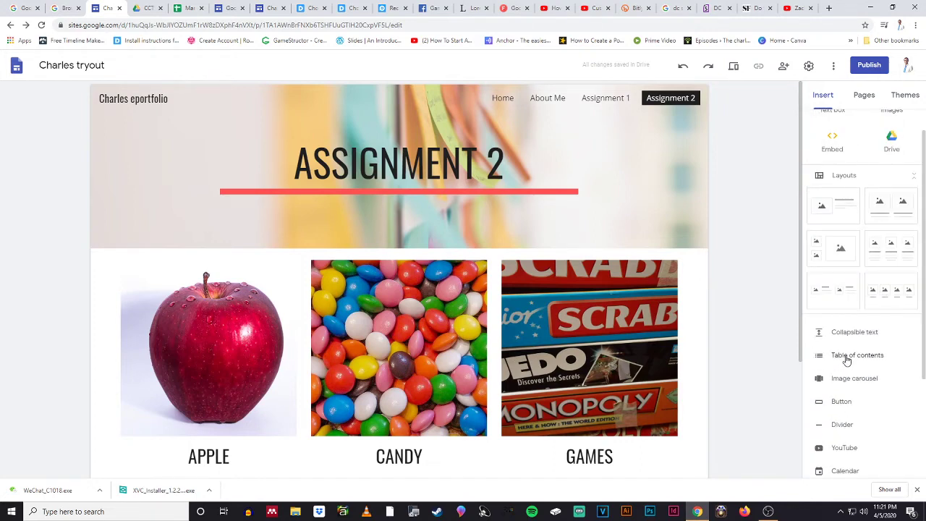
{"action": "scroll", "coordinate": [847, 359], "scroll_direction": "up", "scroll_amount": 1}
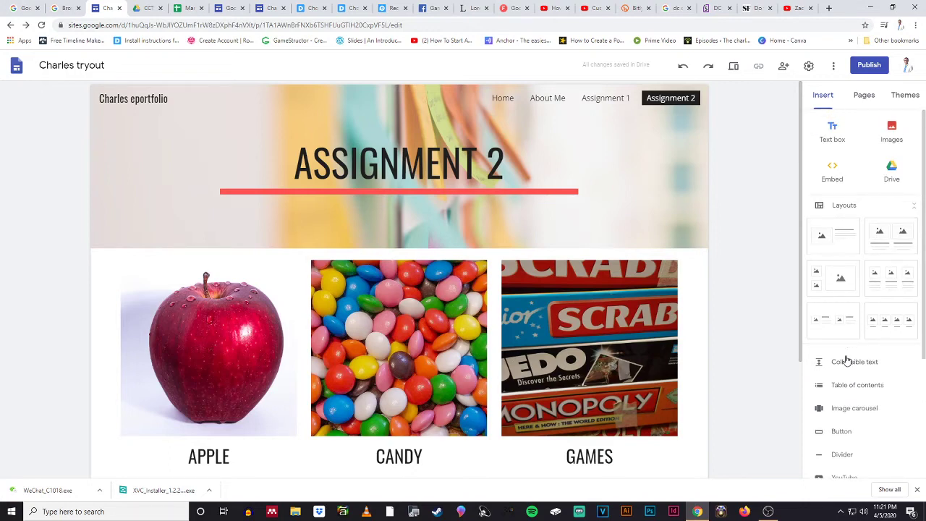
{"action": "left_click", "coordinate": [863, 96]}
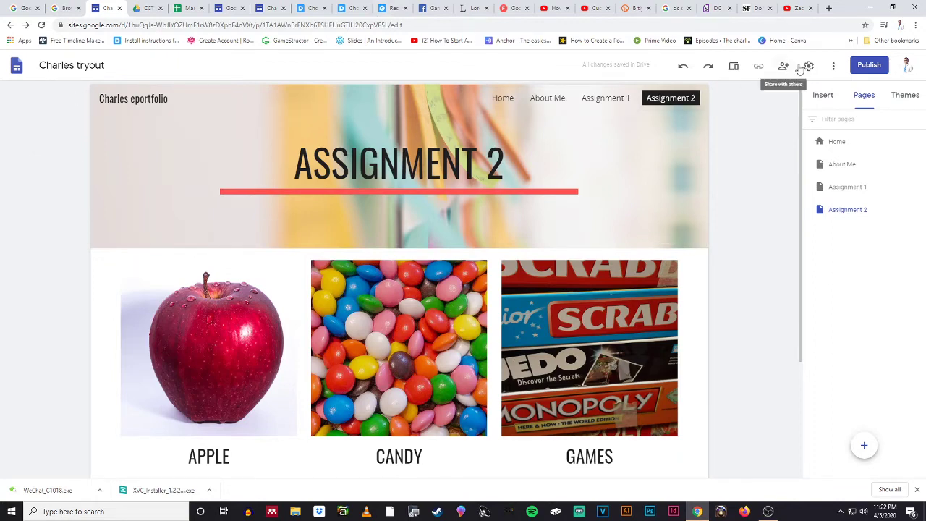
Step: Publish the site at a web address combining the owner's first name with "eportfolio", and copy the published site link
{"action": "left_click", "coordinate": [872, 67]}
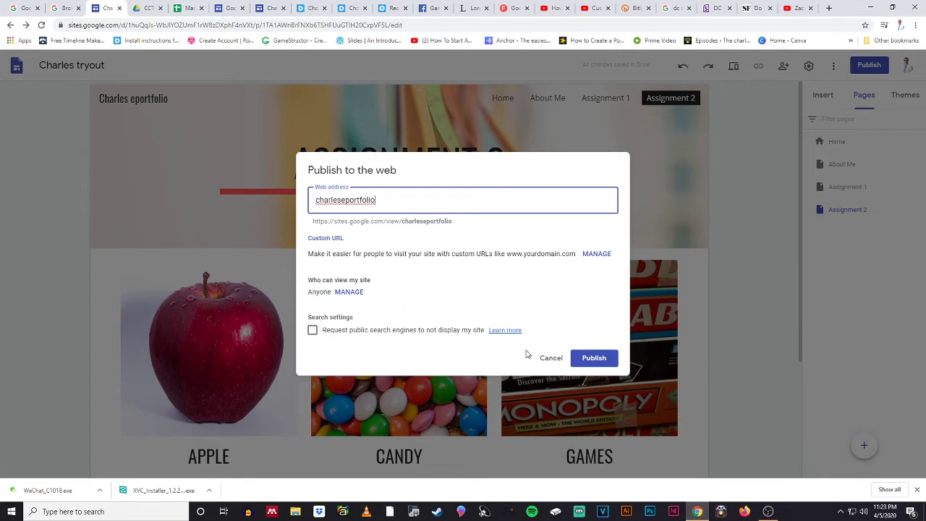
{"action": "left_click", "coordinate": [603, 362]}
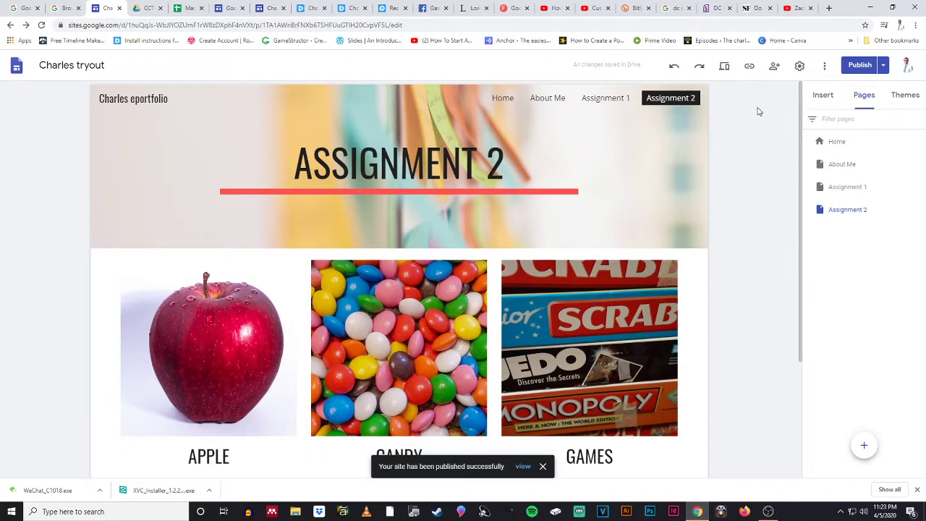
{"action": "left_click", "coordinate": [750, 67]}
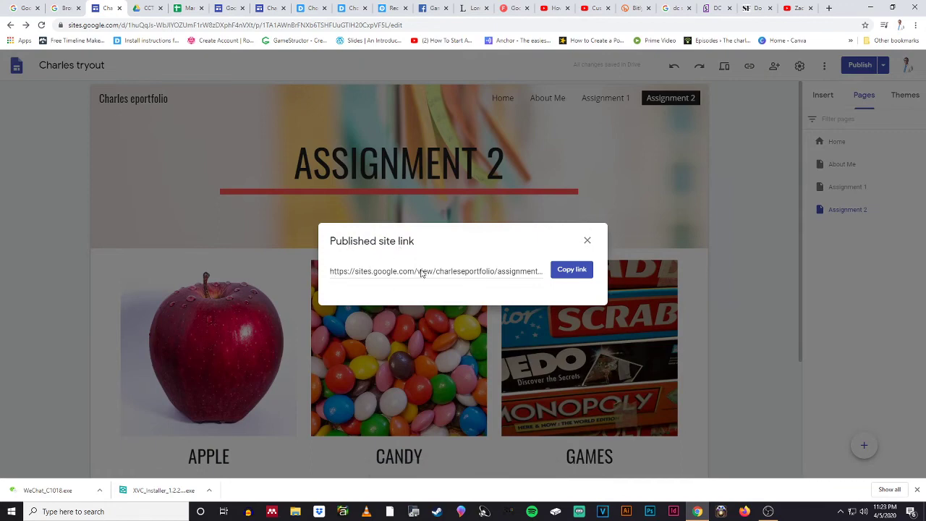
{"action": "left_click", "coordinate": [571, 272]}
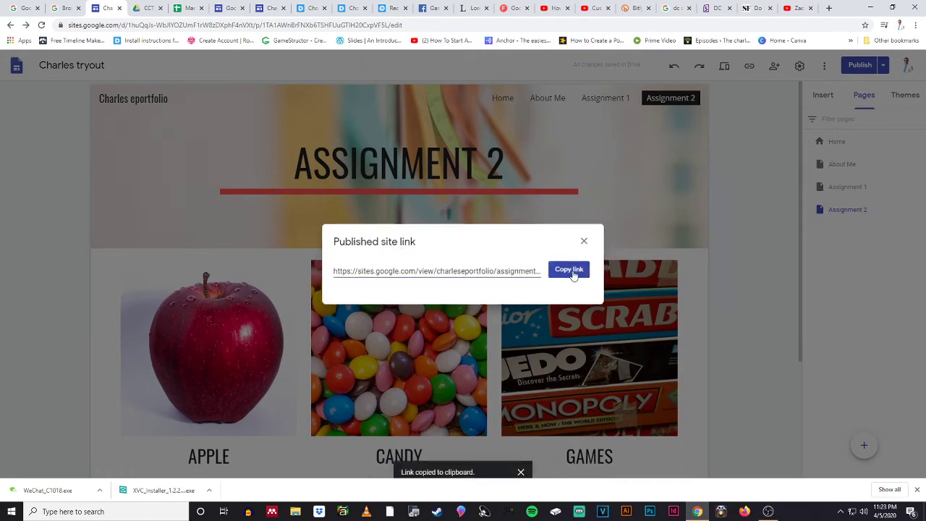
Step: Open the published link in a new browser tab, check the Home, About Me, Assignment 1 and Assignment 2 pages, and close the tab
{"action": "left_click", "coordinate": [829, 8]}
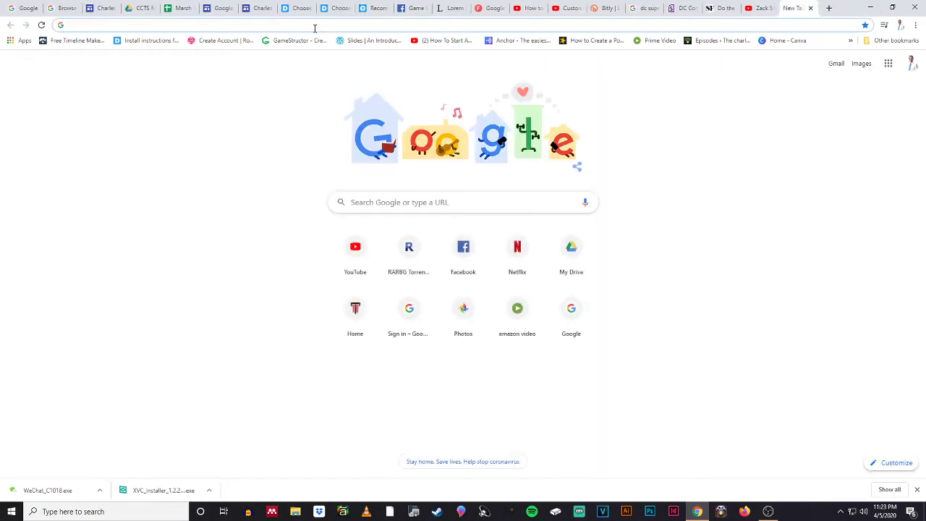
{"action": "key", "text": "ctrl+v"}
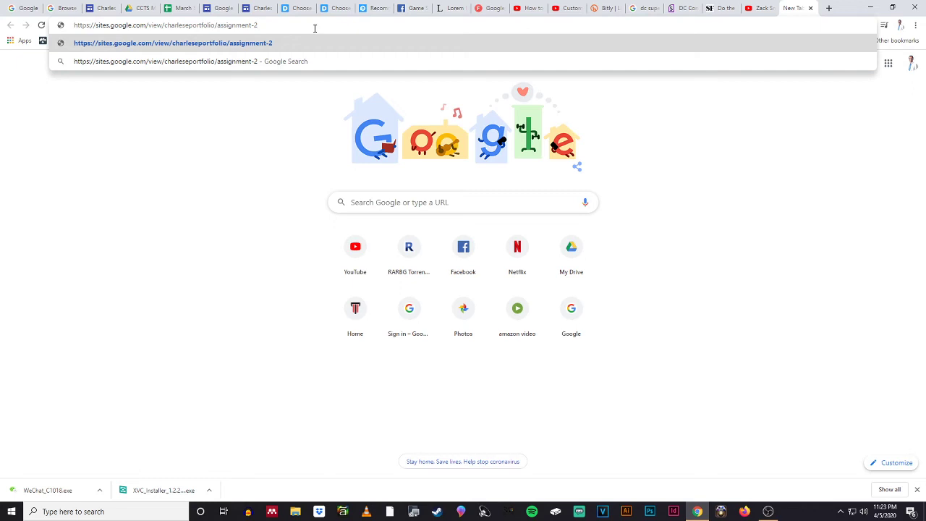
{"action": "key", "text": "Return"}
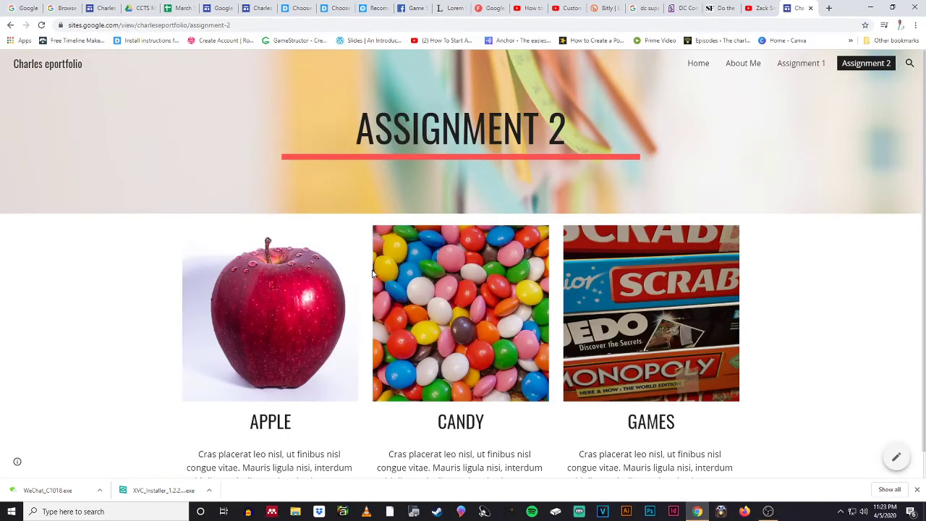
{"action": "left_click", "coordinate": [696, 67]}
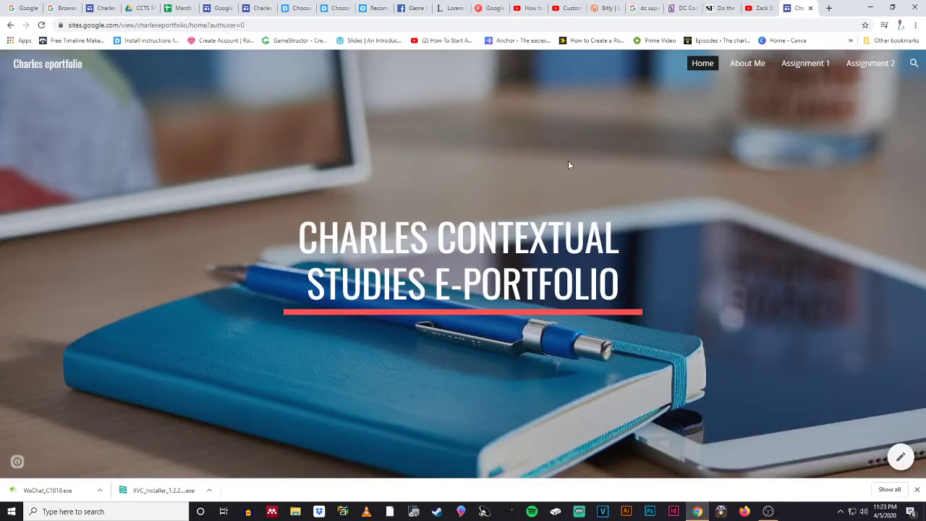
{"action": "left_click", "coordinate": [755, 65]}
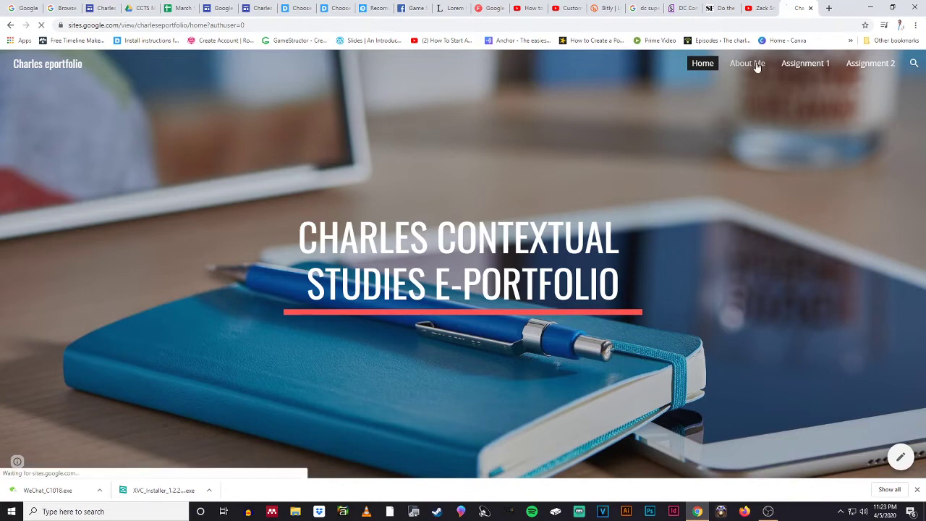
{"action": "left_click", "coordinate": [810, 64]}
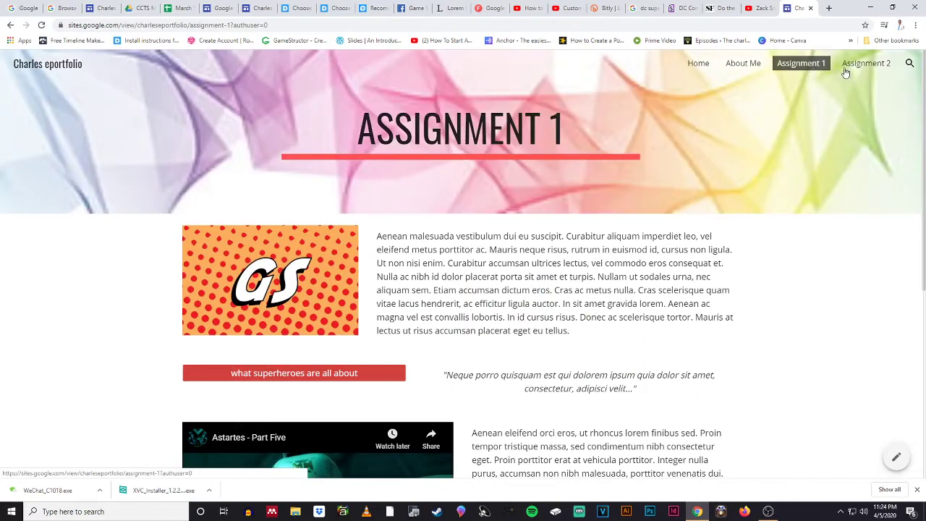
{"action": "left_click", "coordinate": [861, 69]}
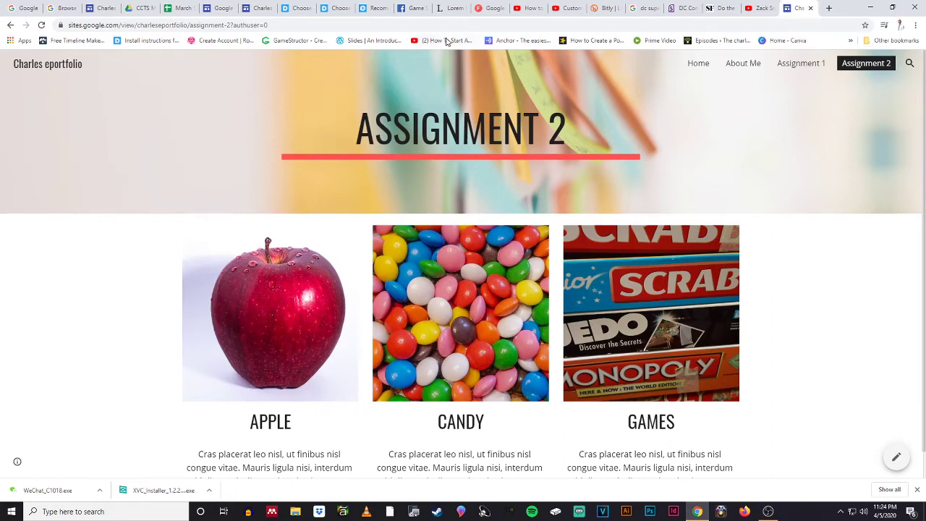
{"action": "left_click", "coordinate": [810, 9]}
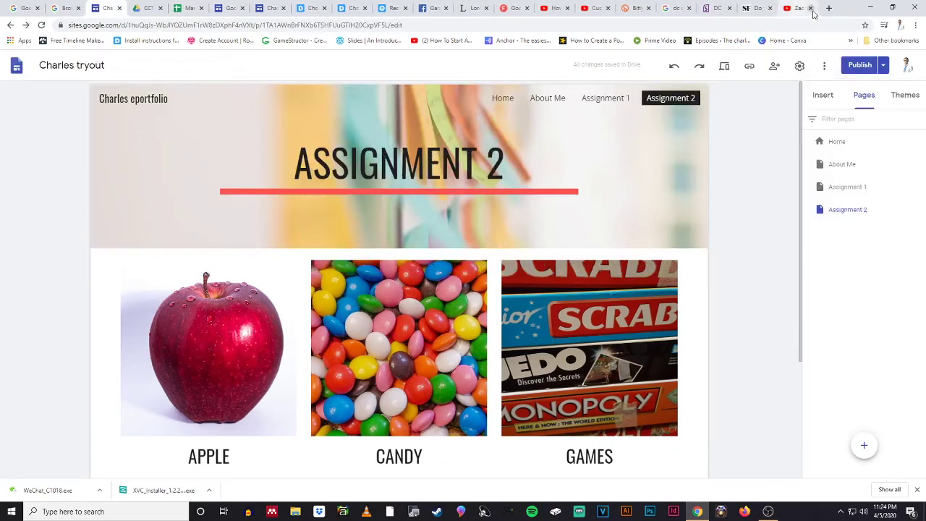
Step: Open a new incognito window and load the copied published site link in it
{"action": "left_click", "coordinate": [915, 24]}
{"action": "left_click", "coordinate": [863, 61]}
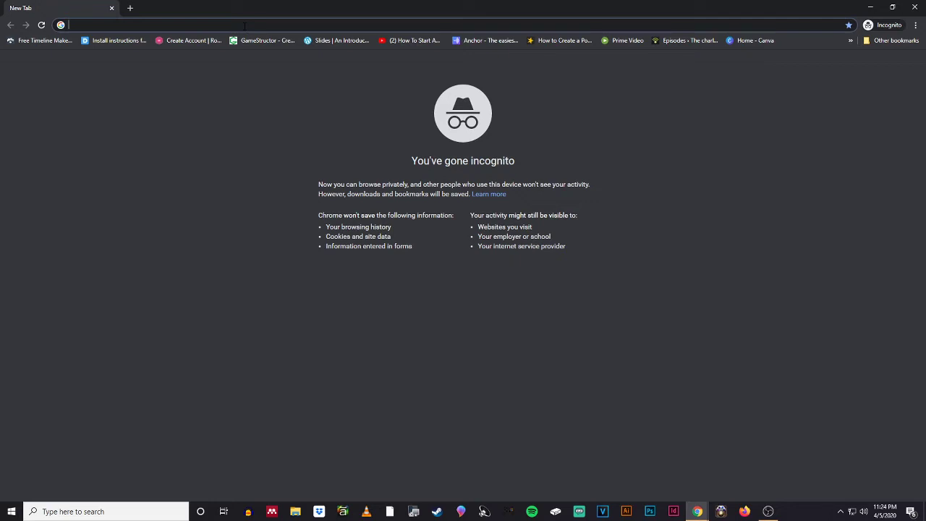
{"action": "key", "text": "ctrl+v"}
{"action": "key", "text": "Return"}
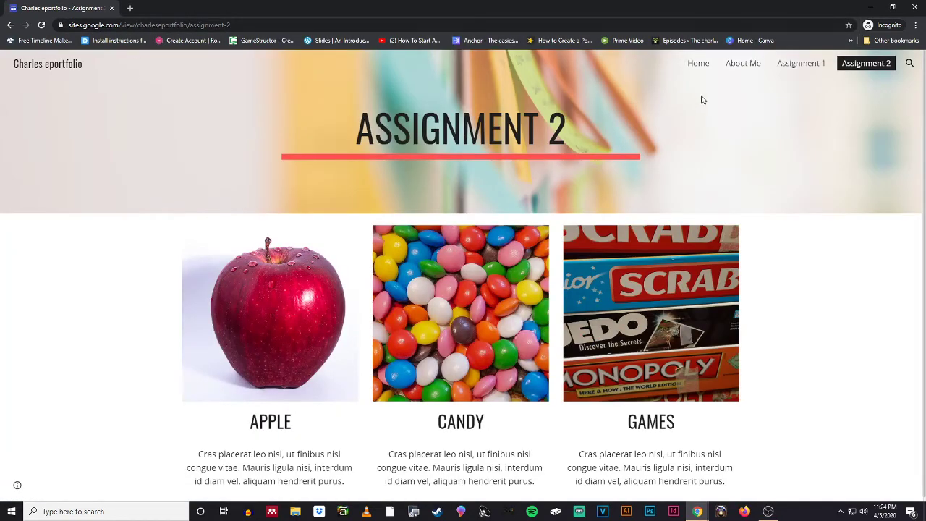
Step: Check the Home, About Me, Assignment 1 and Assignment 2 pages as an anonymous visitor, and close the incognito window
{"action": "left_click", "coordinate": [690, 67]}
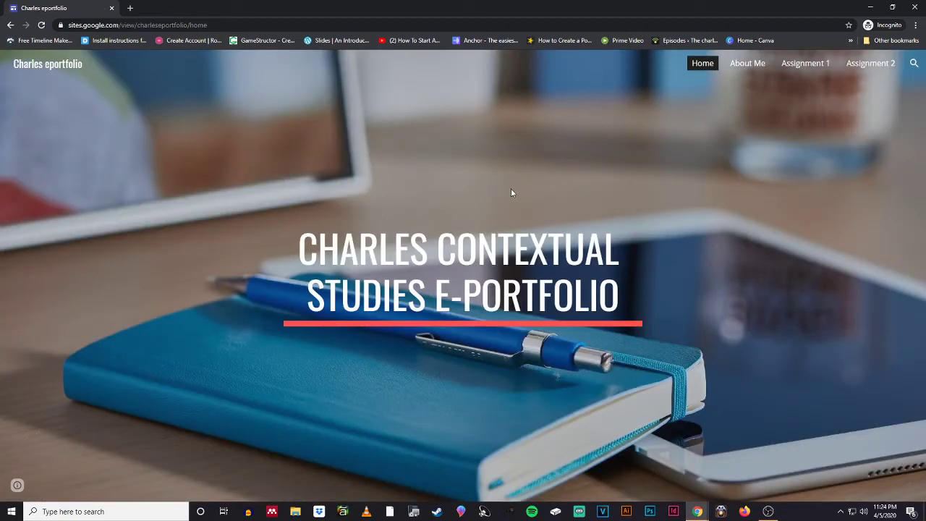
{"action": "left_click", "coordinate": [745, 65]}
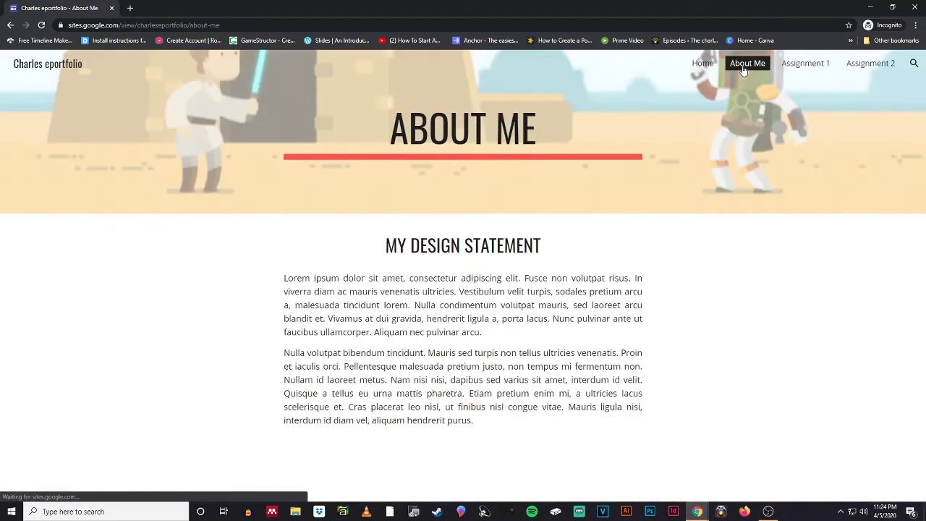
{"action": "left_click", "coordinate": [792, 69]}
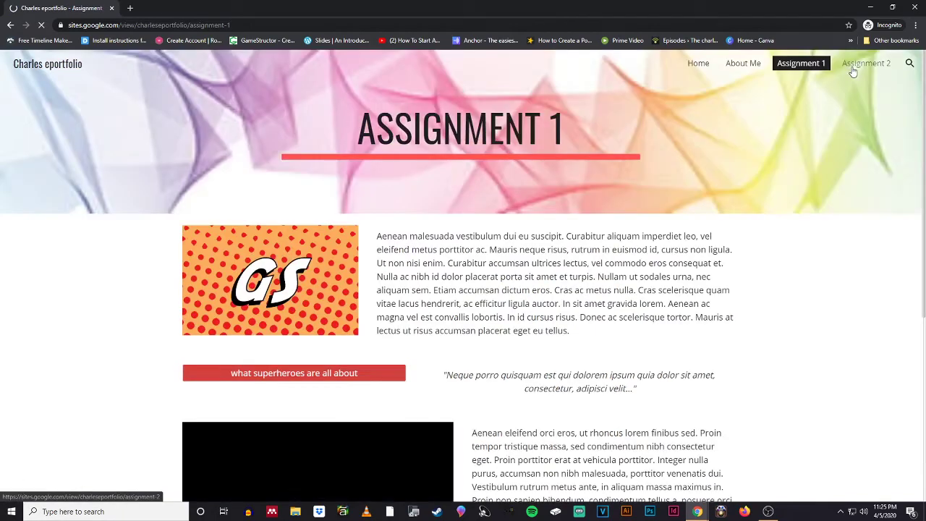
{"action": "left_click", "coordinate": [856, 64]}
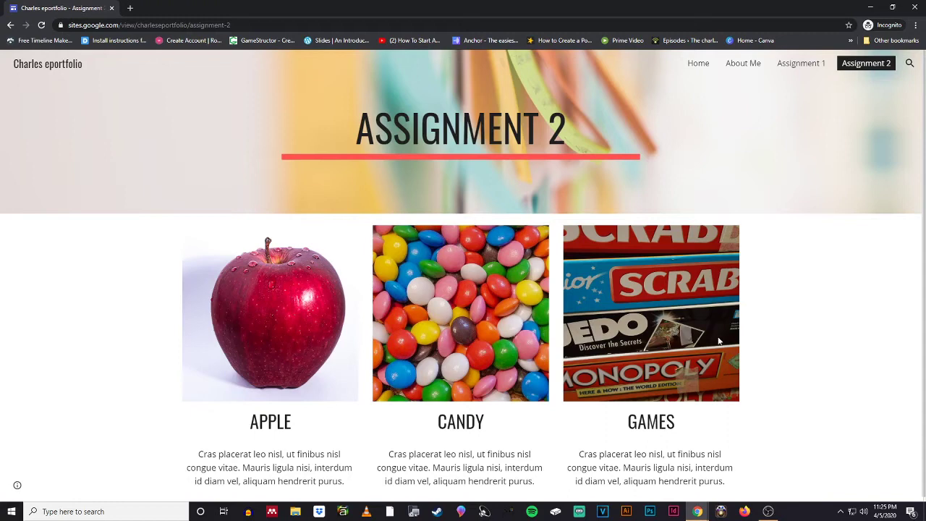
{"action": "scroll", "coordinate": [465, 336], "scroll_direction": "down", "scroll_amount": 1}
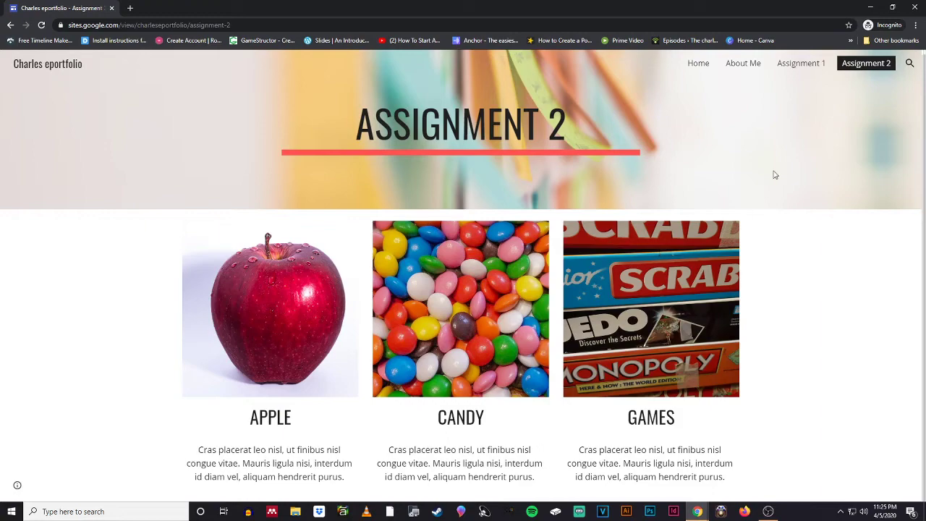
{"action": "left_click", "coordinate": [916, 8]}
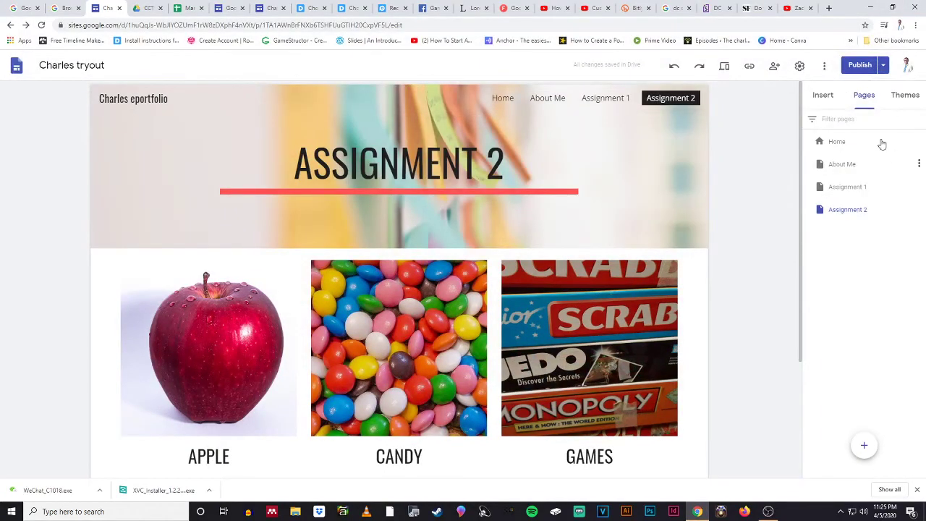
Step: Review the elements available for insertion, from layouts down to Charts, and return to the site's Home page
{"action": "left_click", "coordinate": [823, 96]}
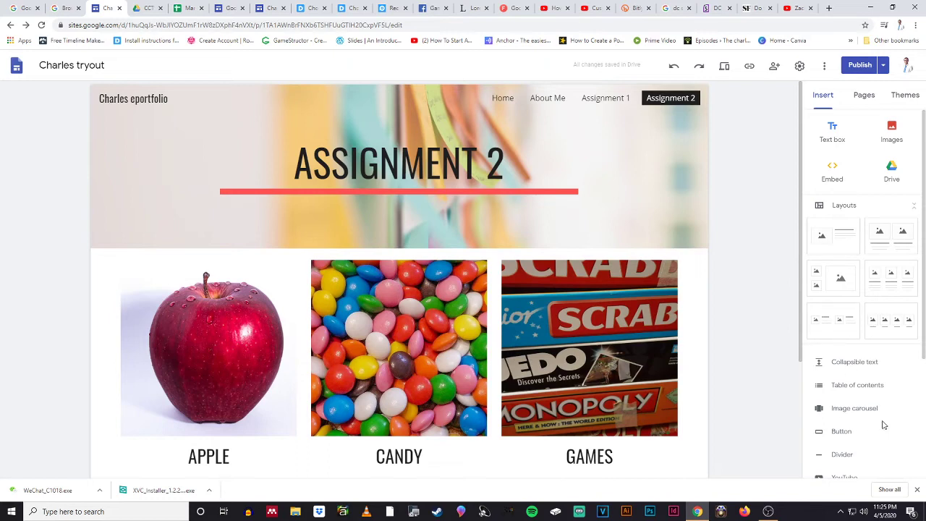
{"action": "scroll", "coordinate": [873, 361], "scroll_direction": "down", "scroll_amount": 3}
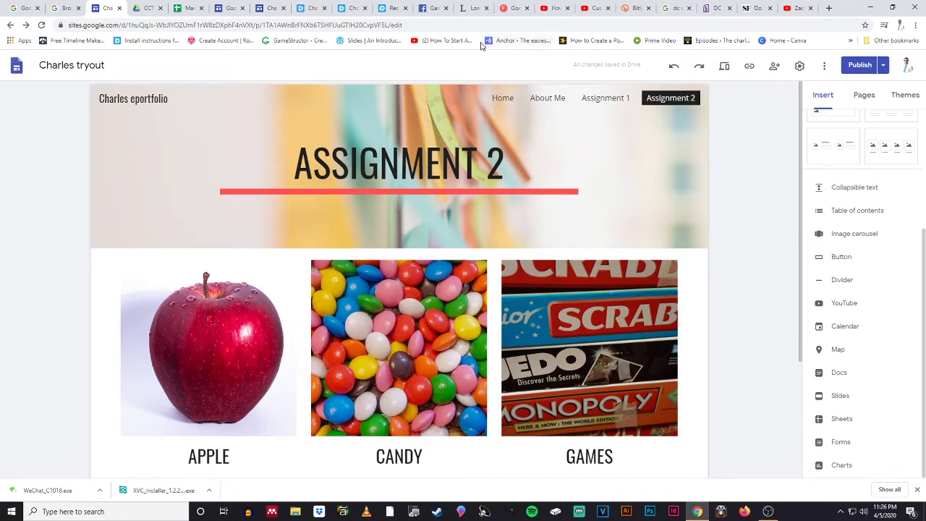
{"action": "left_click", "coordinate": [502, 99]}
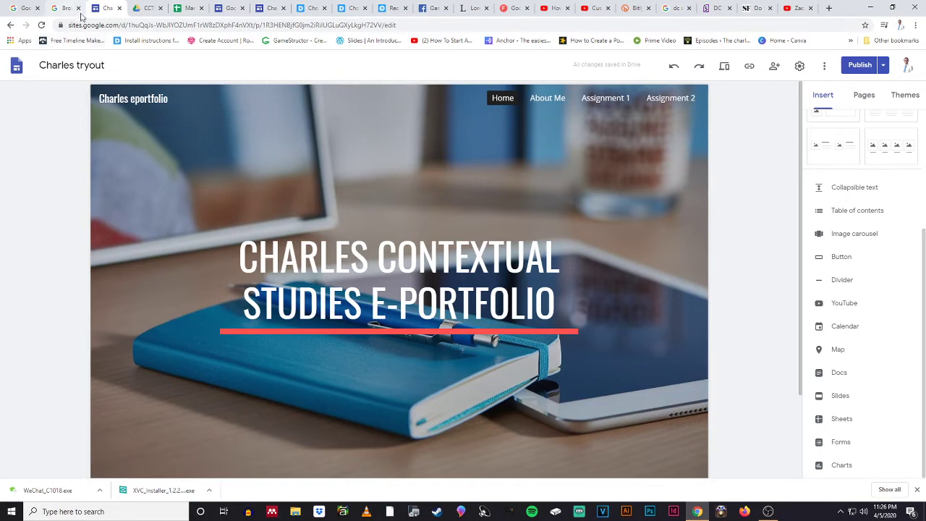
Step: Open the other E-Portfolio site from the recent sites list and bring up its published version in the already open tab
{"action": "left_click", "coordinate": [14, 70]}
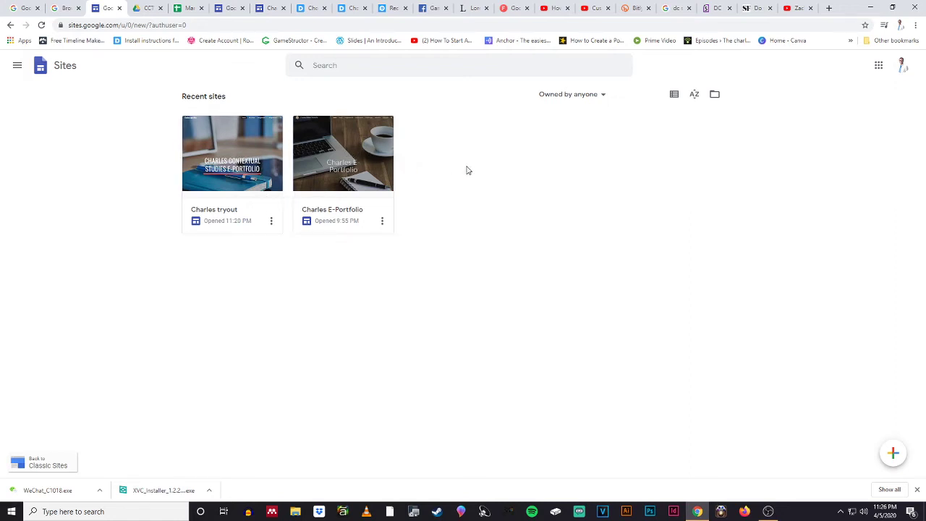
{"action": "left_click", "coordinate": [369, 177]}
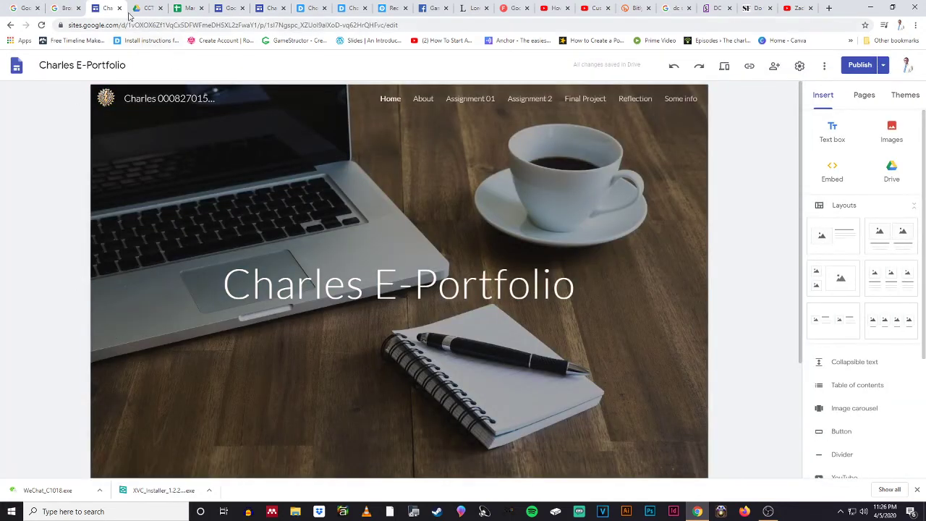
{"action": "left_click", "coordinate": [224, 8]}
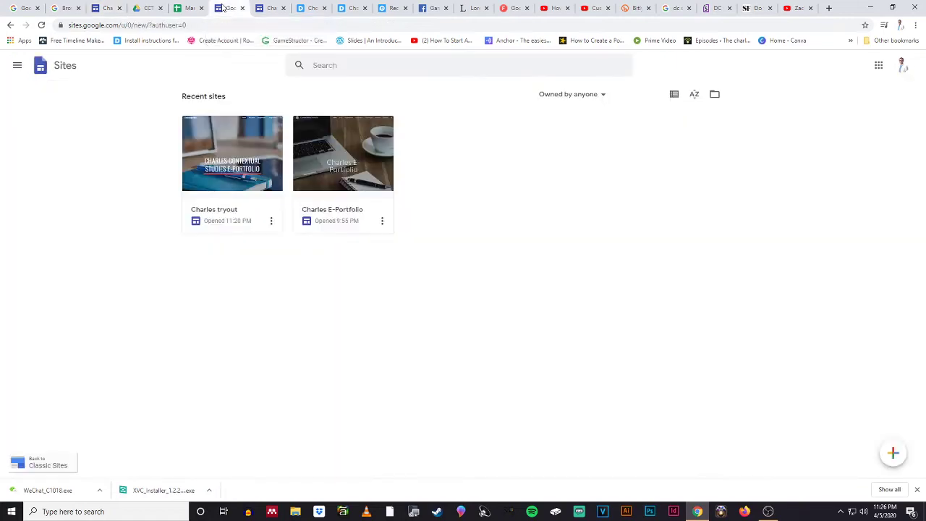
{"action": "left_click", "coordinate": [259, 8]}
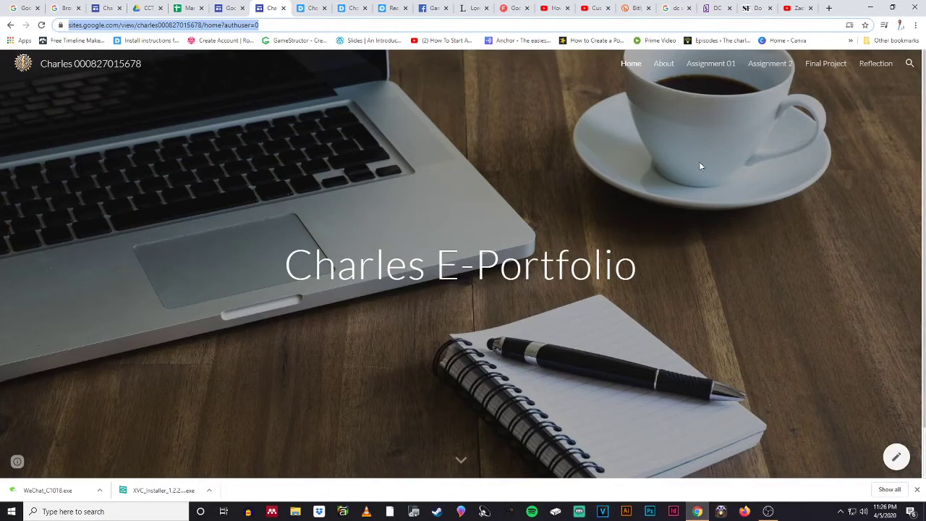
{"action": "left_click", "coordinate": [330, 27]}
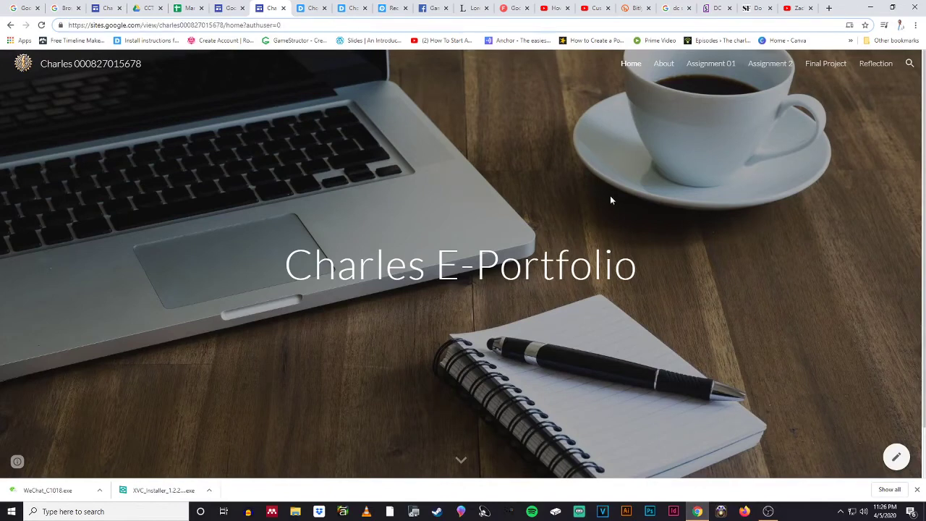
Step: Examine the sample portfolio's Home page and its About page, from the banner down to the Disqus comment section
{"action": "scroll", "coordinate": [799, 238], "scroll_direction": "down", "scroll_amount": 1}
{"action": "scroll", "coordinate": [798, 239], "scroll_direction": "up", "scroll_amount": 1}
{"action": "left_click", "coordinate": [663, 65]}
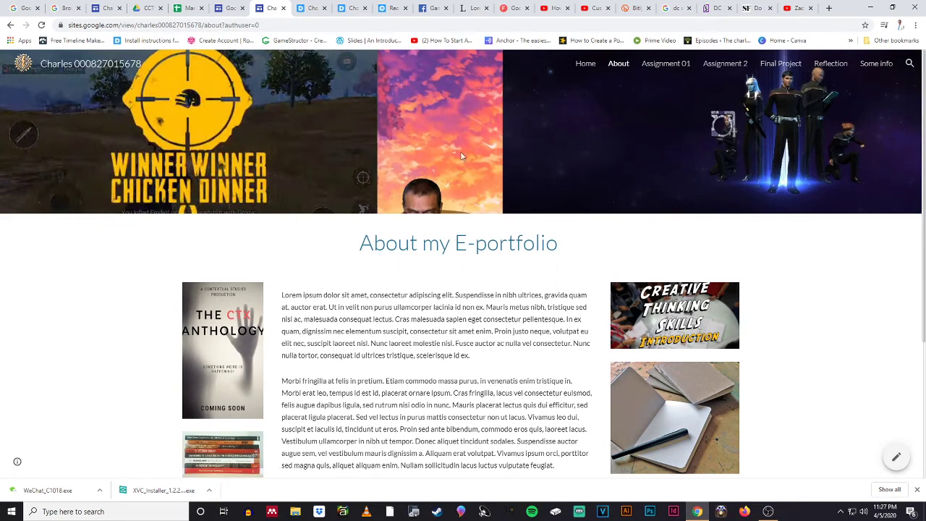
{"action": "scroll", "coordinate": [574, 221], "scroll_direction": "down", "scroll_amount": 1}
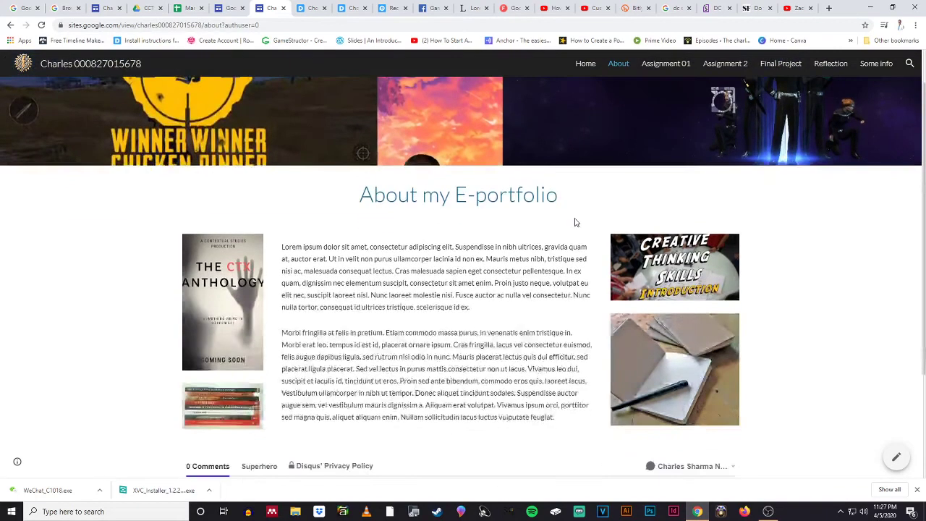
{"action": "scroll", "coordinate": [405, 308], "scroll_direction": "down", "scroll_amount": 3}
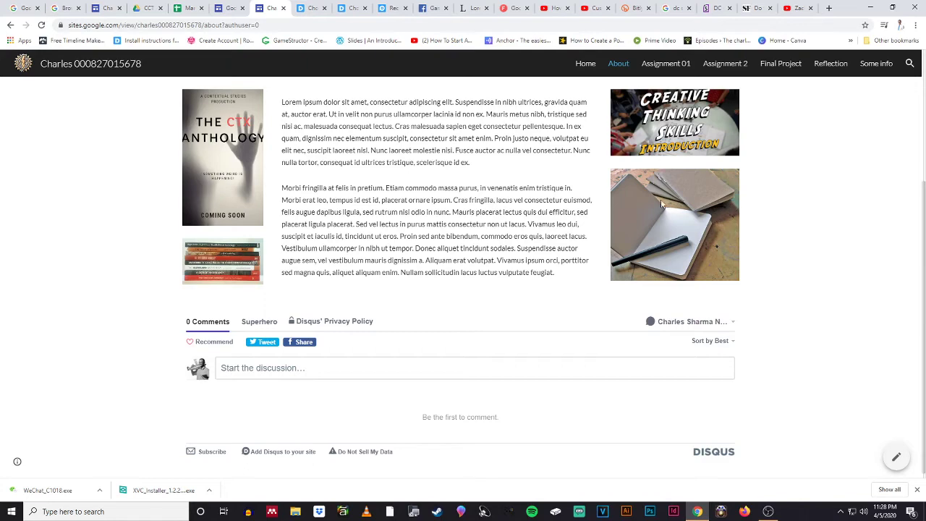
{"action": "scroll", "coordinate": [664, 205], "scroll_direction": "up", "scroll_amount": 1}
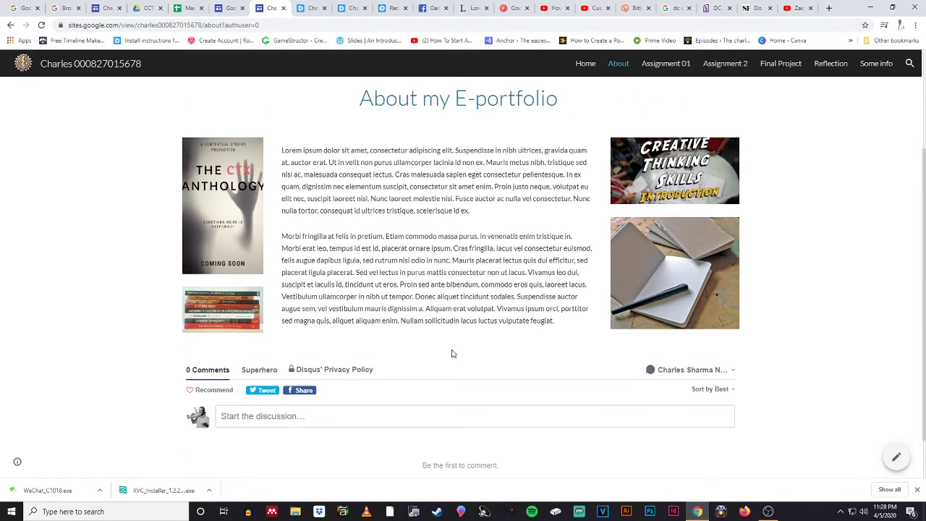
{"action": "scroll", "coordinate": [445, 331], "scroll_direction": "up", "scroll_amount": 3}
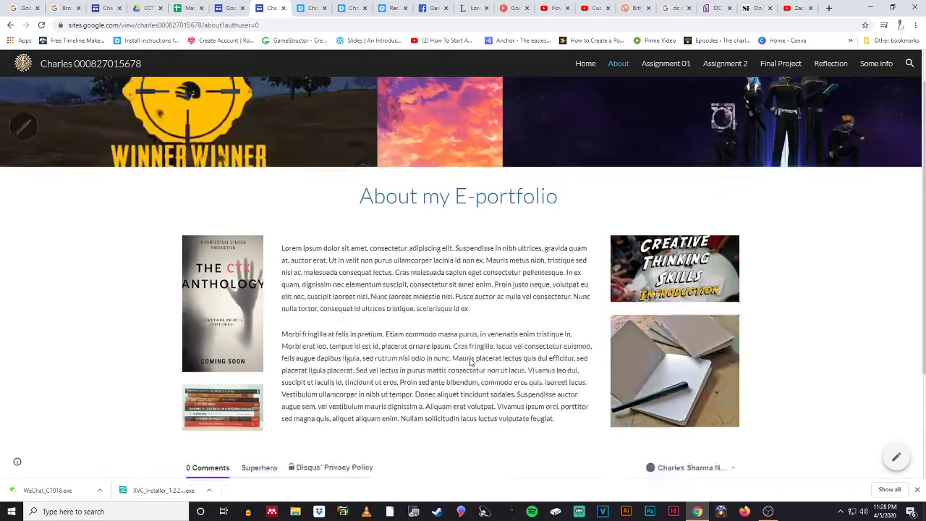
{"action": "scroll", "coordinate": [446, 314], "scroll_direction": "down", "scroll_amount": 3}
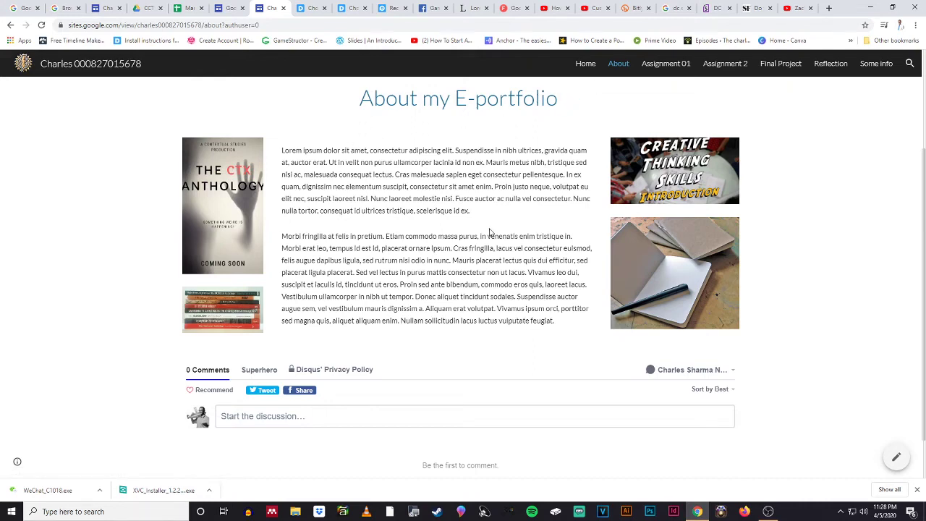
{"action": "scroll", "coordinate": [489, 232], "scroll_direction": "up", "scroll_amount": 3}
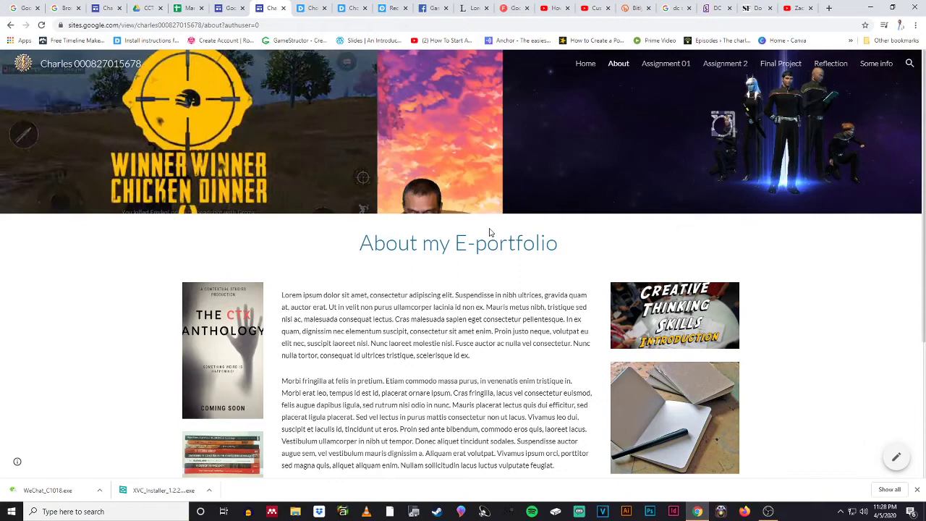
{"action": "scroll", "coordinate": [542, 364], "scroll_direction": "down", "scroll_amount": 3}
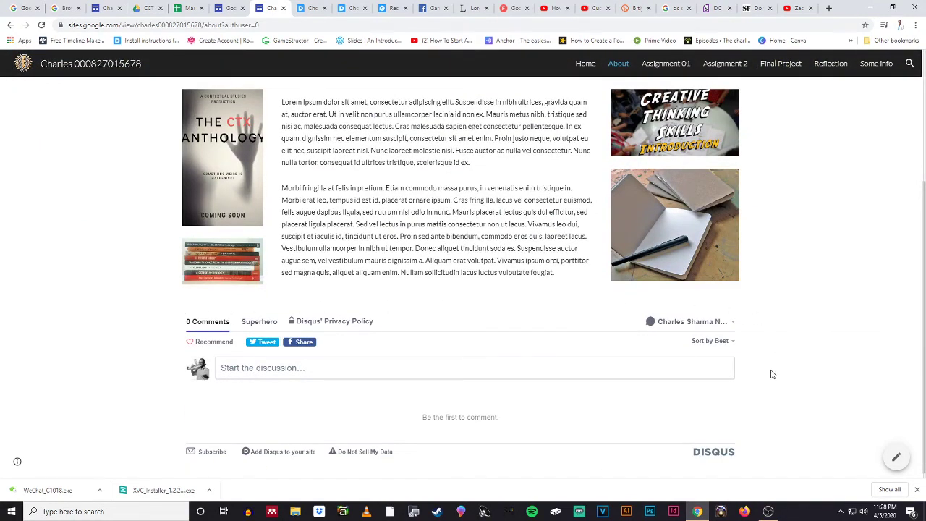
Step: Expand the Disqus comment box on the About page and review its media and text formatting options
{"action": "left_click", "coordinate": [314, 368]}
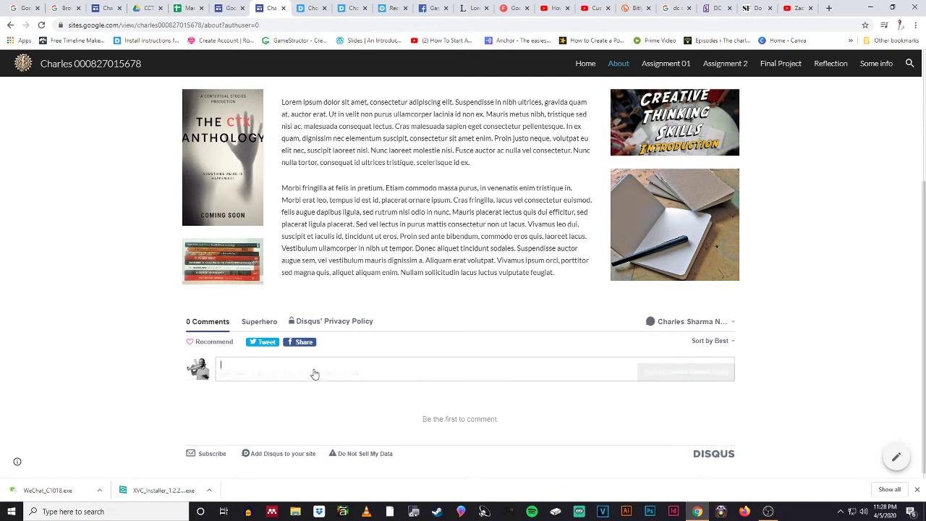
{"action": "left_click", "coordinate": [110, 329]}
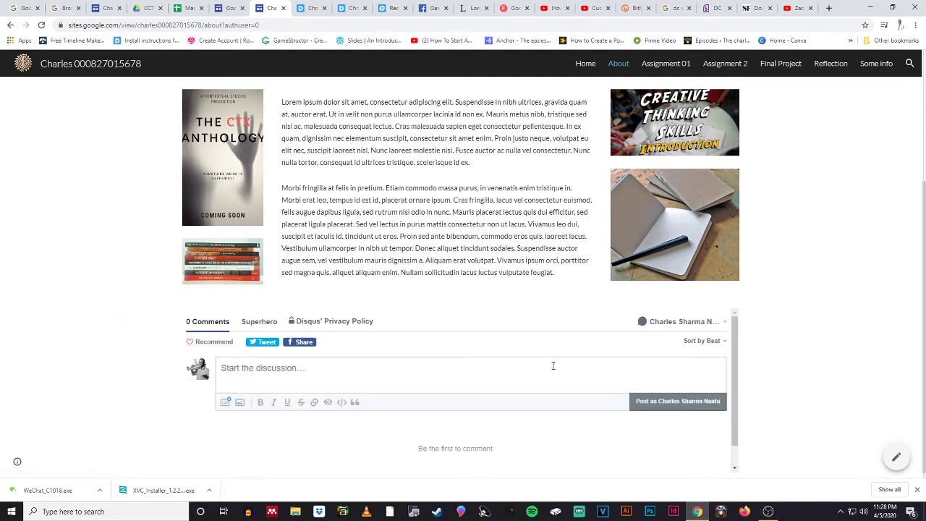
{"action": "scroll", "coordinate": [402, 388], "scroll_direction": "down", "scroll_amount": 1}
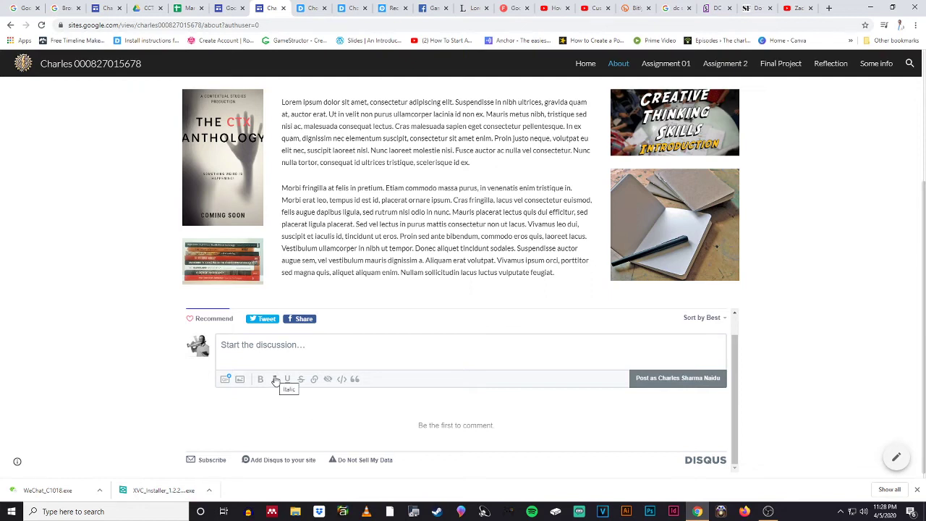
{"action": "scroll", "coordinate": [389, 403], "scroll_direction": "up", "scroll_amount": 1}
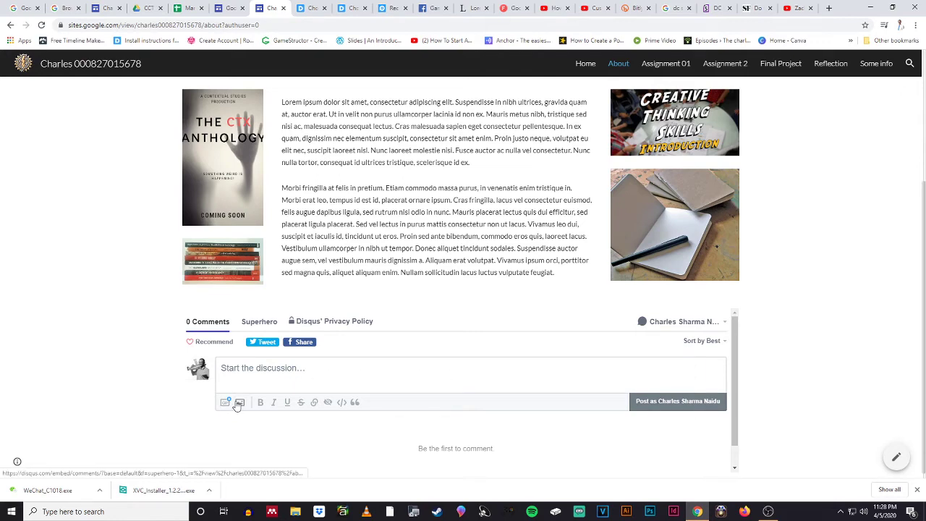
{"action": "scroll", "coordinate": [678, 161], "scroll_direction": "up", "scroll_amount": 3}
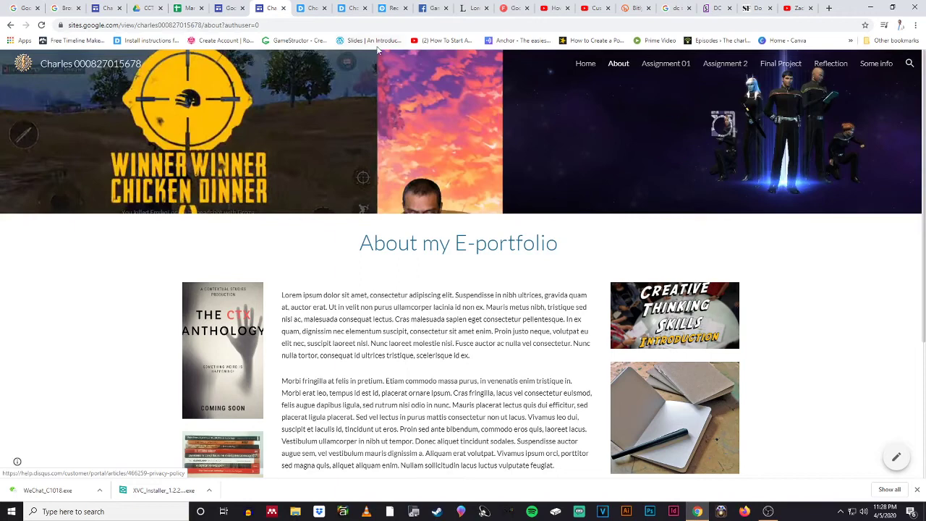
Step: Examine how images, text columns and the quote are laid out on the sample portfolio's Assignment 01 page
{"action": "left_click", "coordinate": [658, 66]}
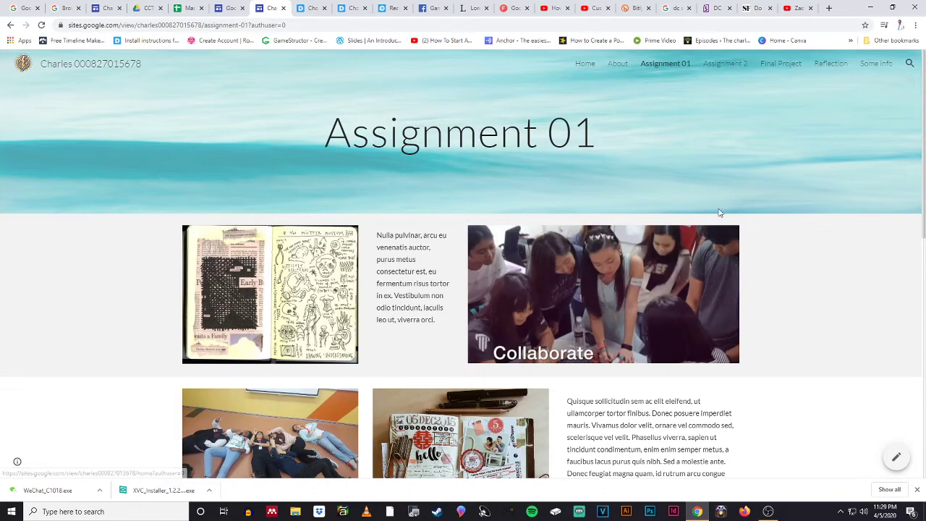
{"action": "scroll", "coordinate": [773, 223], "scroll_direction": "down", "scroll_amount": 2}
{"action": "scroll", "coordinate": [773, 224], "scroll_direction": "up", "scroll_amount": 1}
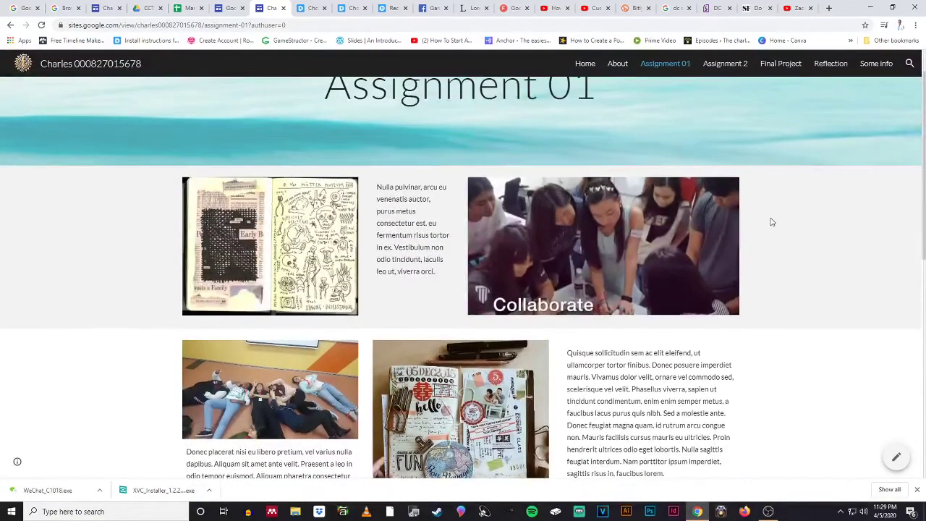
{"action": "scroll", "coordinate": [770, 222], "scroll_direction": "up", "scroll_amount": 1}
{"action": "scroll", "coordinate": [771, 222], "scroll_direction": "down", "scroll_amount": 4}
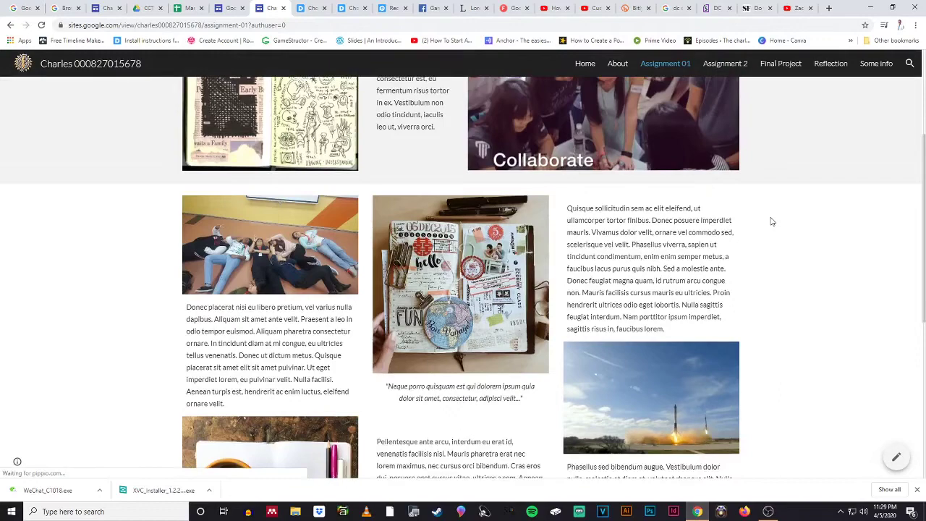
{"action": "scroll", "coordinate": [770, 222], "scroll_direction": "up", "scroll_amount": 1}
{"action": "scroll", "coordinate": [771, 222], "scroll_direction": "up", "scroll_amount": 1}
{"action": "scroll", "coordinate": [771, 222], "scroll_direction": "down", "scroll_amount": 1}
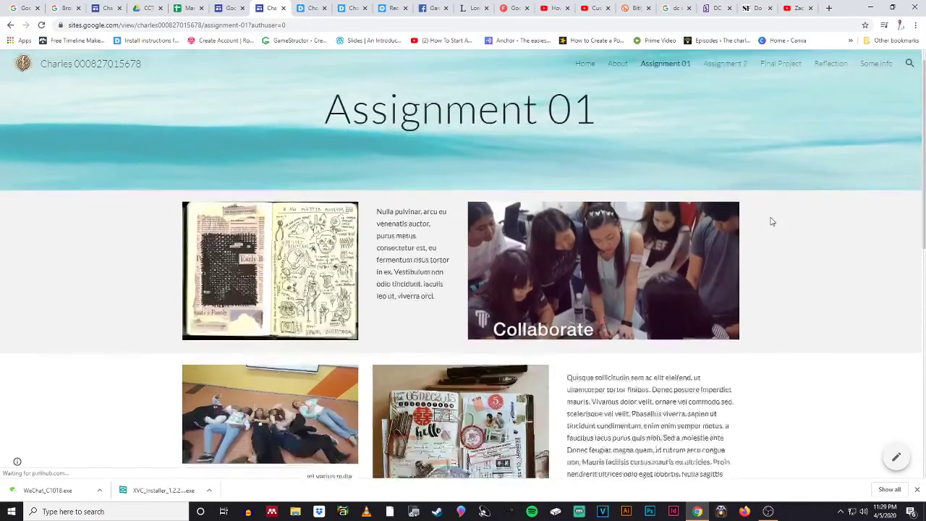
{"action": "scroll", "coordinate": [771, 222], "scroll_direction": "down", "scroll_amount": 2}
{"action": "scroll", "coordinate": [771, 222], "scroll_direction": "up", "scroll_amount": 1}
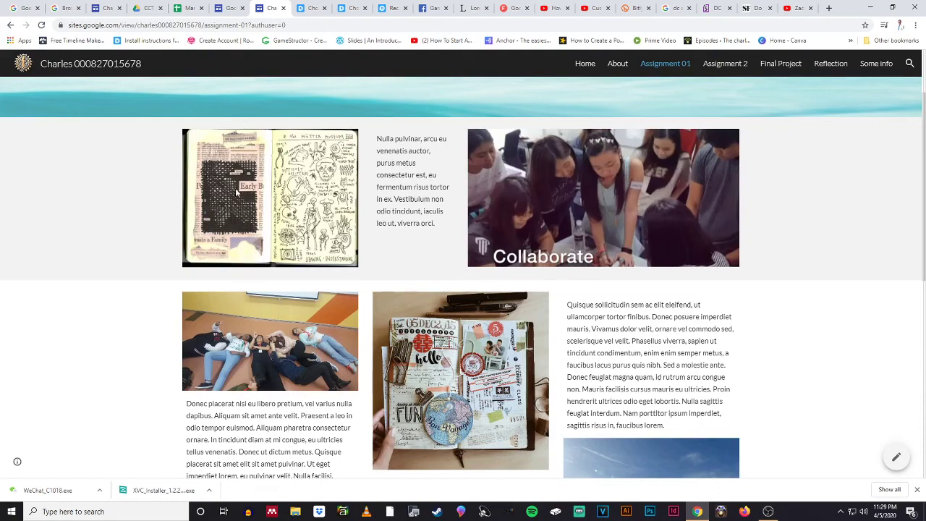
{"action": "scroll", "coordinate": [575, 294], "scroll_direction": "down", "scroll_amount": 1}
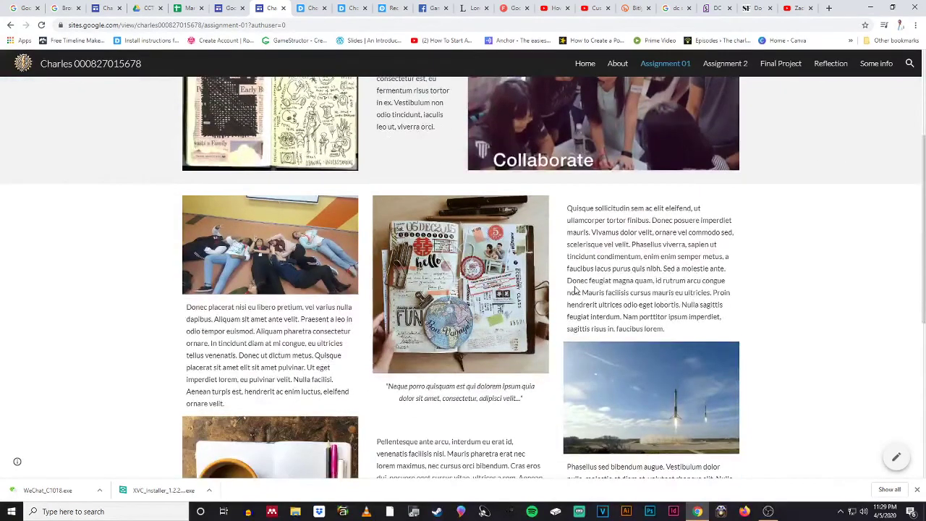
Step: Examine the rest of the Assignment 01 page, from the three columns of images and text down to the Disqus comment section
{"action": "scroll", "coordinate": [578, 288], "scroll_direction": "down", "scroll_amount": 1}
{"action": "scroll", "coordinate": [577, 287], "scroll_direction": "down", "scroll_amount": 2}
{"action": "scroll", "coordinate": [463, 188], "scroll_direction": "up", "scroll_amount": 1}
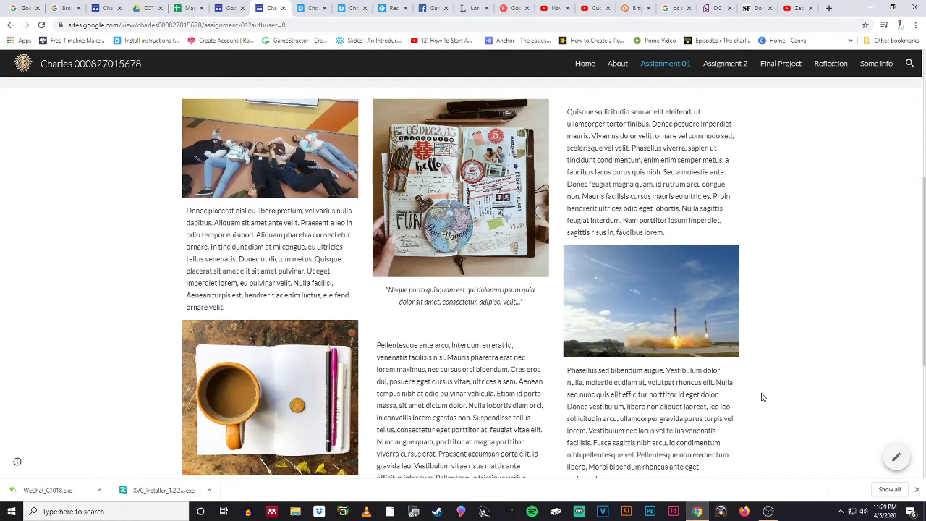
{"action": "scroll", "coordinate": [761, 396], "scroll_direction": "down", "scroll_amount": 1}
{"action": "scroll", "coordinate": [761, 396], "scroll_direction": "down", "scroll_amount": 2}
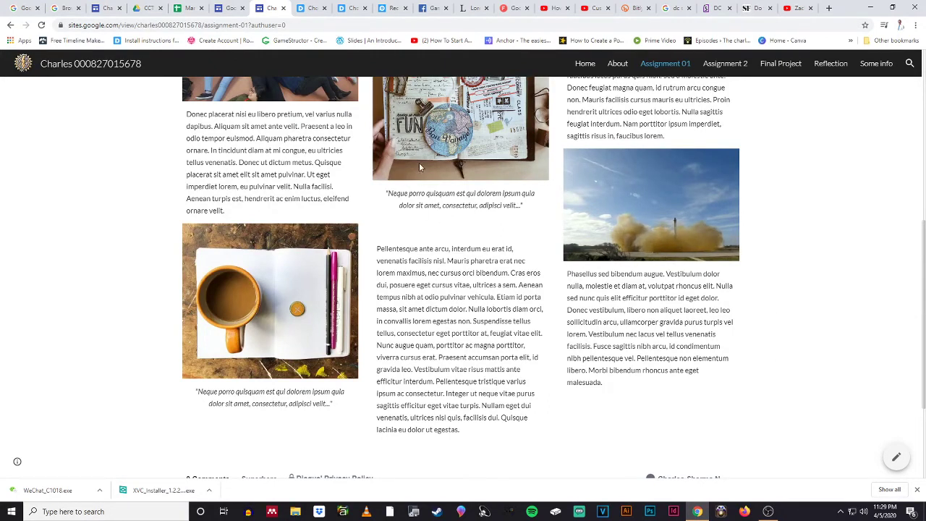
{"action": "scroll", "coordinate": [479, 316], "scroll_direction": "up", "scroll_amount": 2}
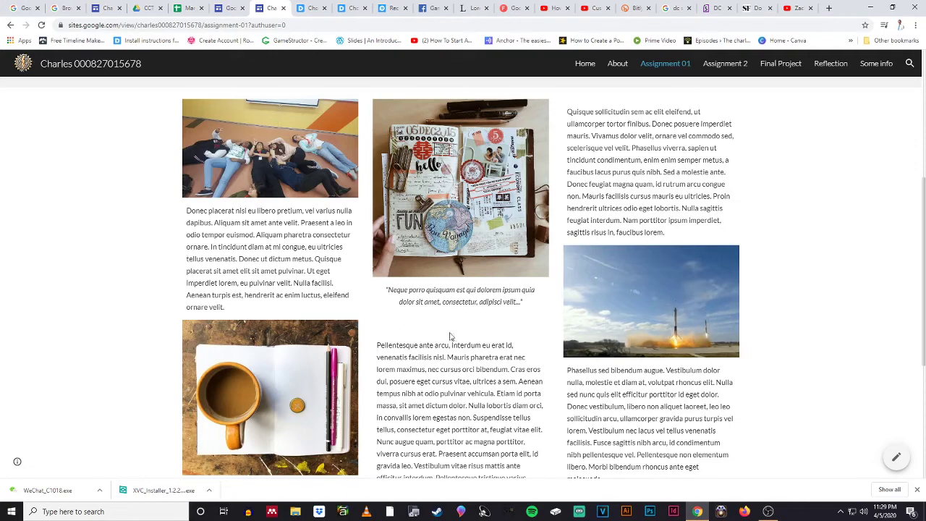
{"action": "scroll", "coordinate": [449, 336], "scroll_direction": "down", "scroll_amount": 3}
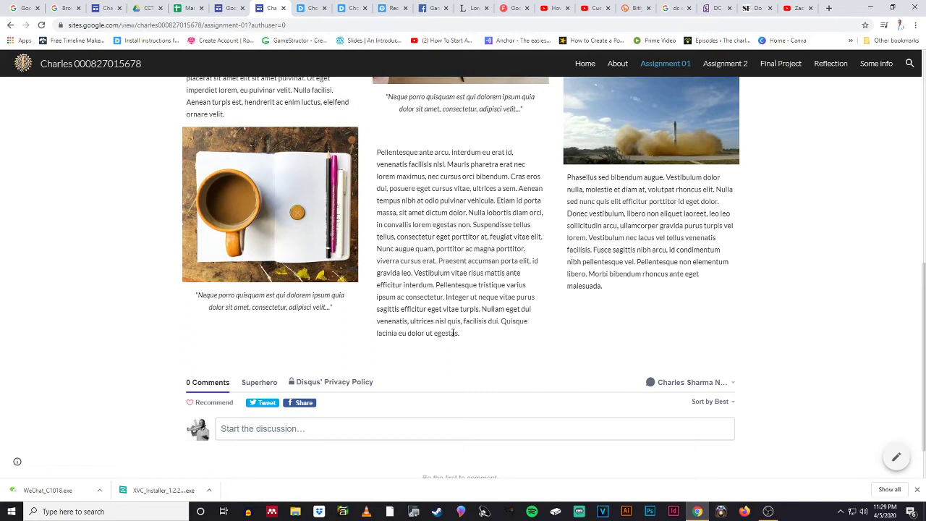
{"action": "scroll", "coordinate": [452, 333], "scroll_direction": "up", "scroll_amount": 3}
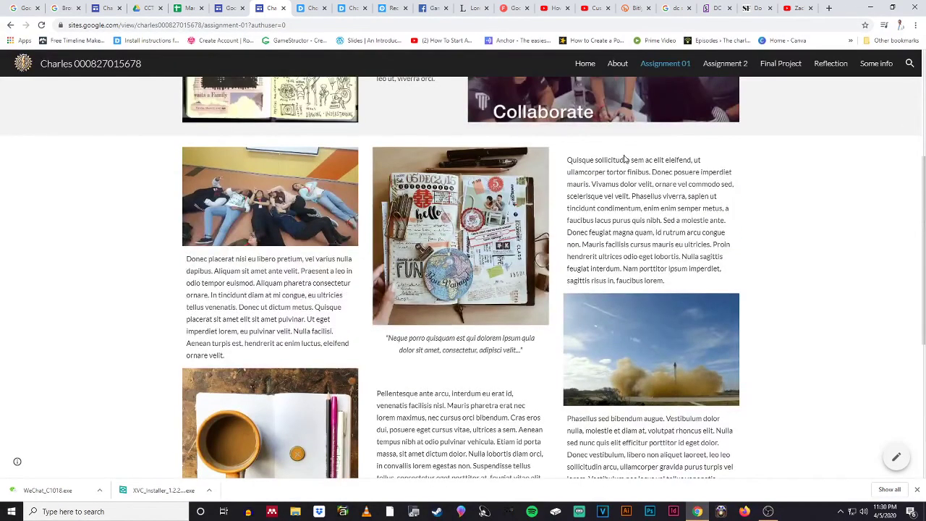
{"action": "scroll", "coordinate": [696, 440], "scroll_direction": "down", "scroll_amount": 2}
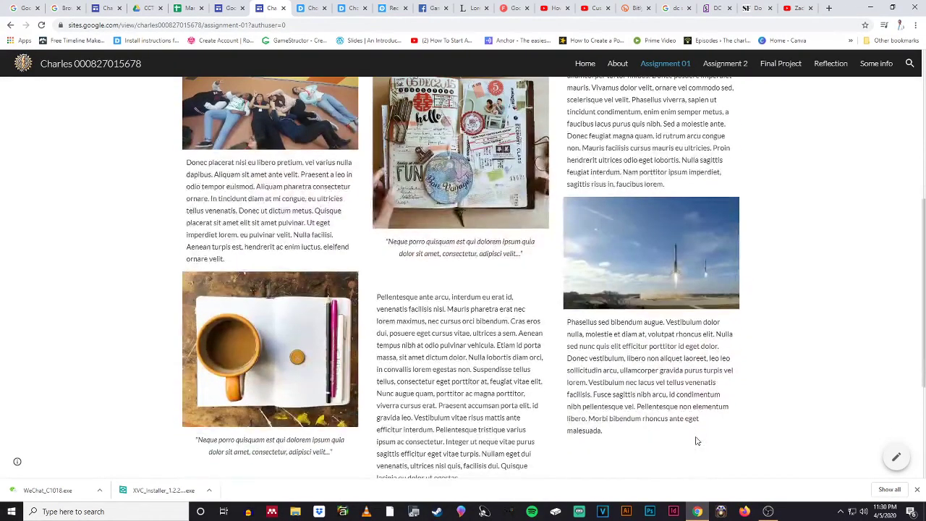
{"action": "scroll", "coordinate": [694, 440], "scroll_direction": "up", "scroll_amount": 3}
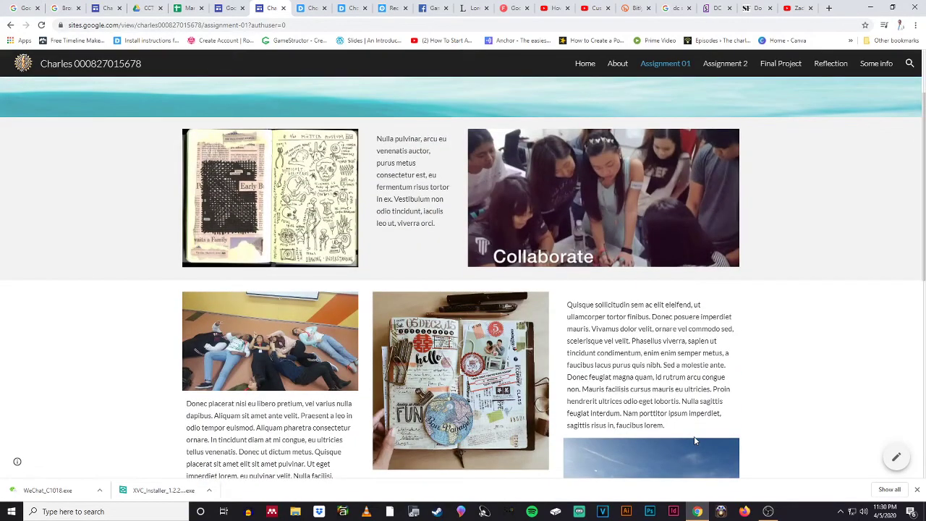
{"action": "scroll", "coordinate": [696, 441], "scroll_direction": "down", "scroll_amount": 4}
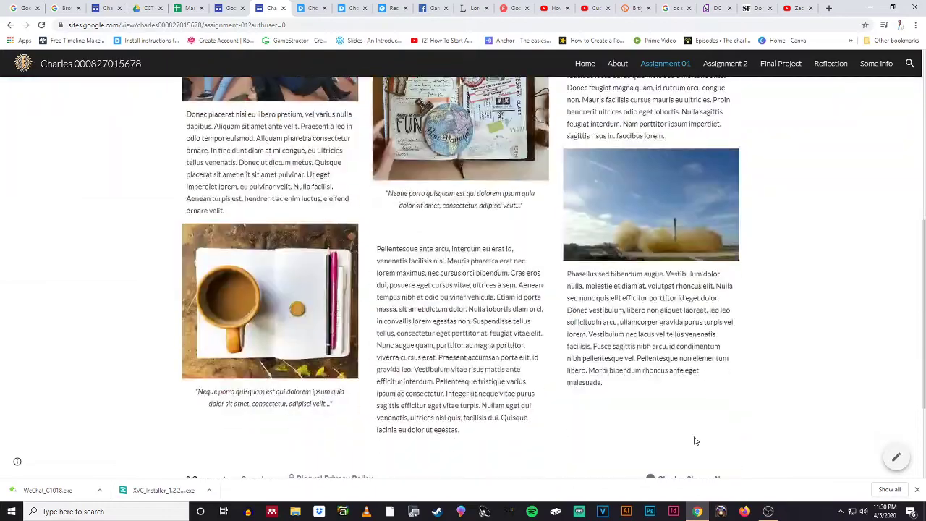
{"action": "scroll", "coordinate": [660, 420], "scroll_direction": "down", "scroll_amount": 2}
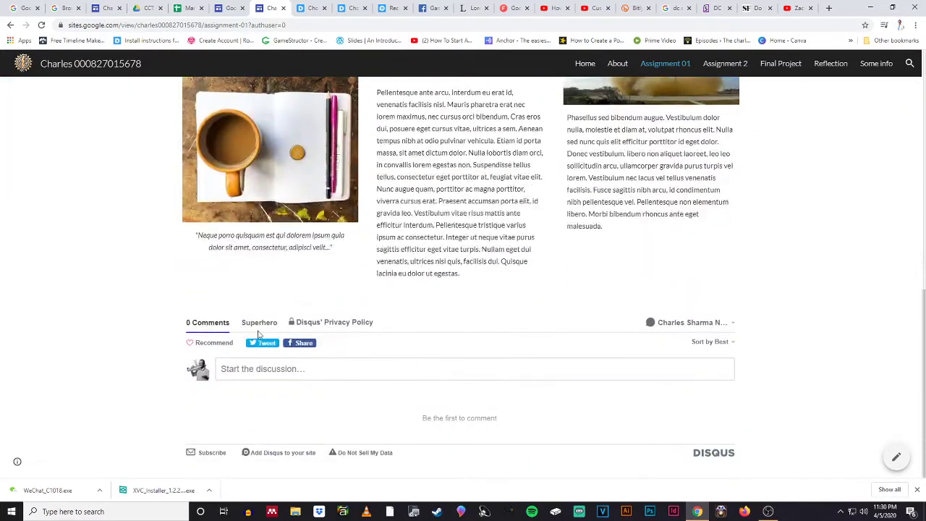
{"action": "scroll", "coordinate": [750, 448], "scroll_direction": "up", "scroll_amount": 3}
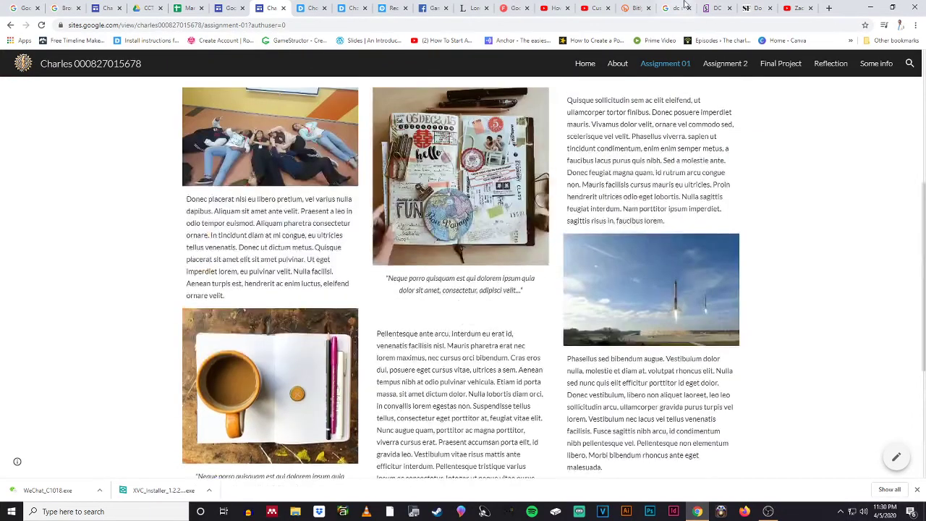
Step: Open the Assignment 2 page and examine its game images, Civilization 6 wiki link, puzzle sketch, captions and comment section
{"action": "left_click", "coordinate": [715, 66]}
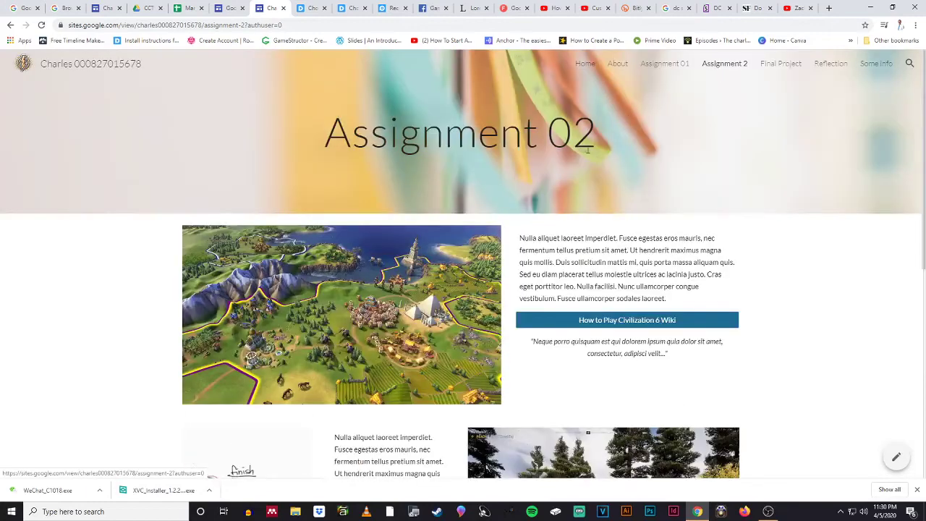
{"action": "scroll", "coordinate": [519, 207], "scroll_direction": "down", "scroll_amount": 3}
{"action": "scroll", "coordinate": [519, 207], "scroll_direction": "up", "scroll_amount": 1}
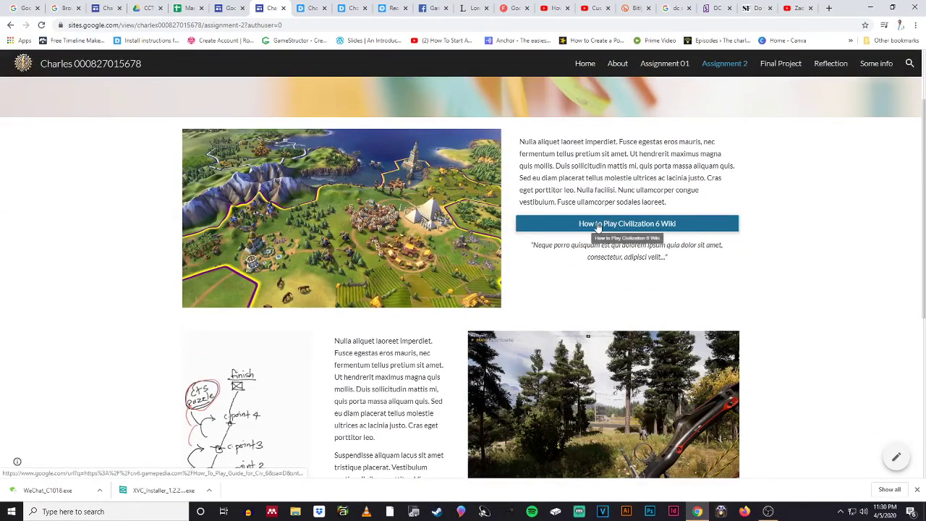
{"action": "scroll", "coordinate": [561, 279], "scroll_direction": "down", "scroll_amount": 2}
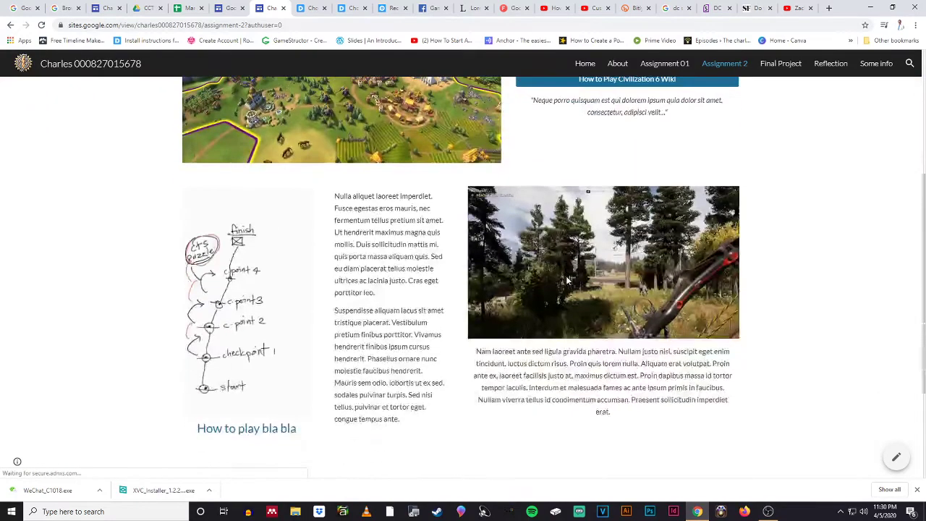
{"action": "scroll", "coordinate": [566, 278], "scroll_direction": "down", "scroll_amount": 1}
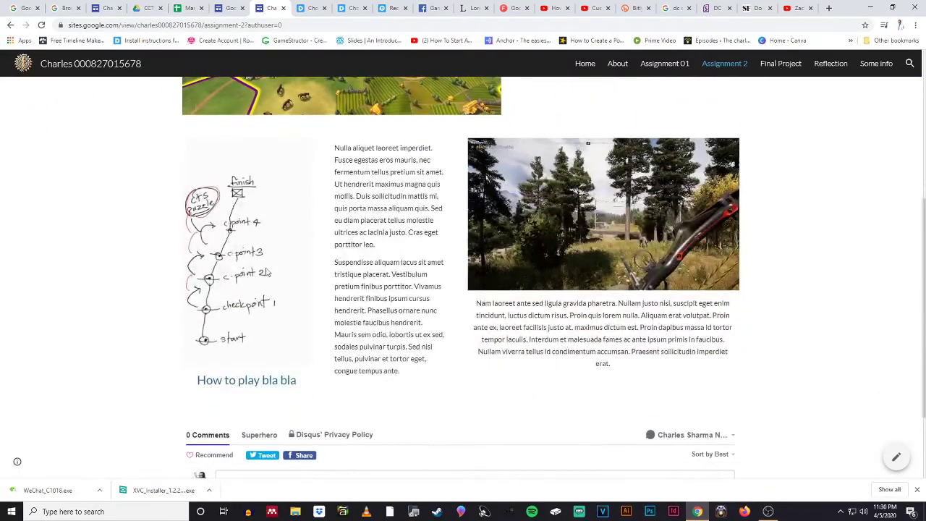
{"action": "scroll", "coordinate": [606, 382], "scroll_direction": "down", "scroll_amount": 2}
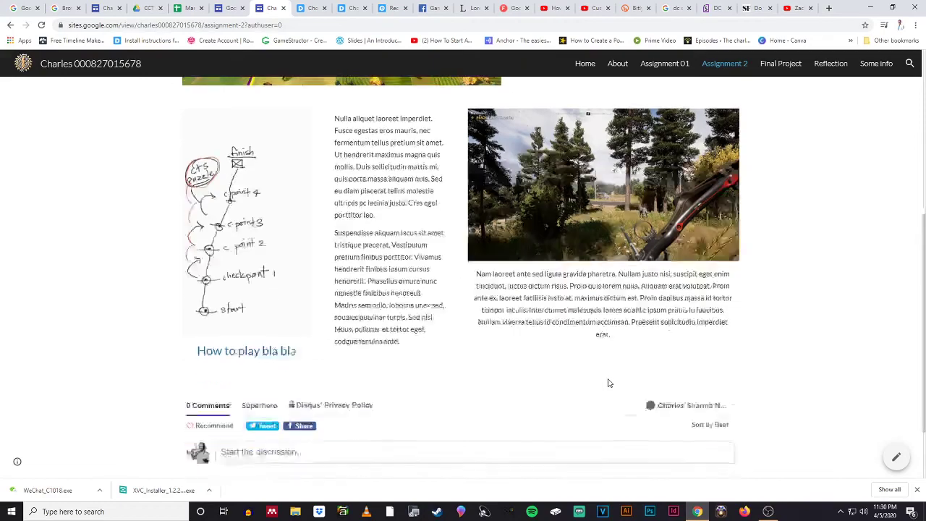
{"action": "scroll", "coordinate": [515, 305], "scroll_direction": "up", "scroll_amount": 5}
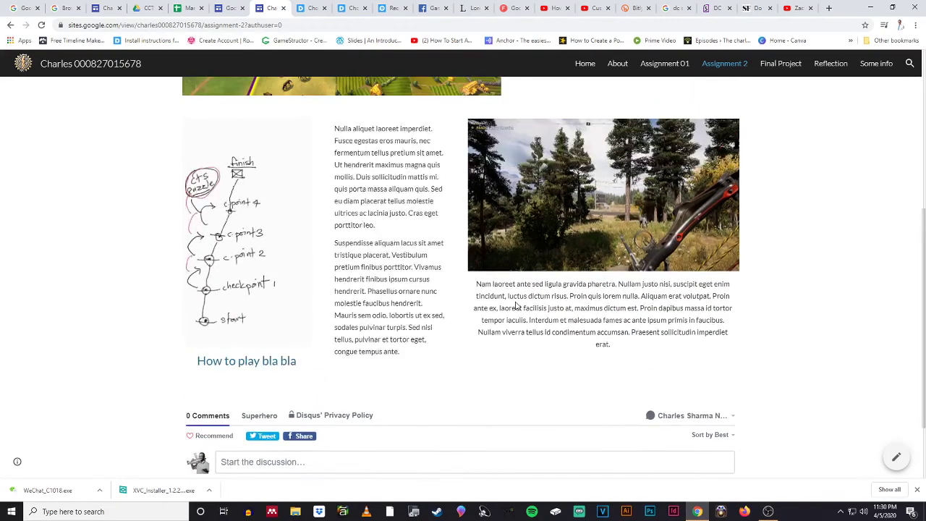
{"action": "scroll", "coordinate": [521, 304], "scroll_direction": "down", "scroll_amount": 2}
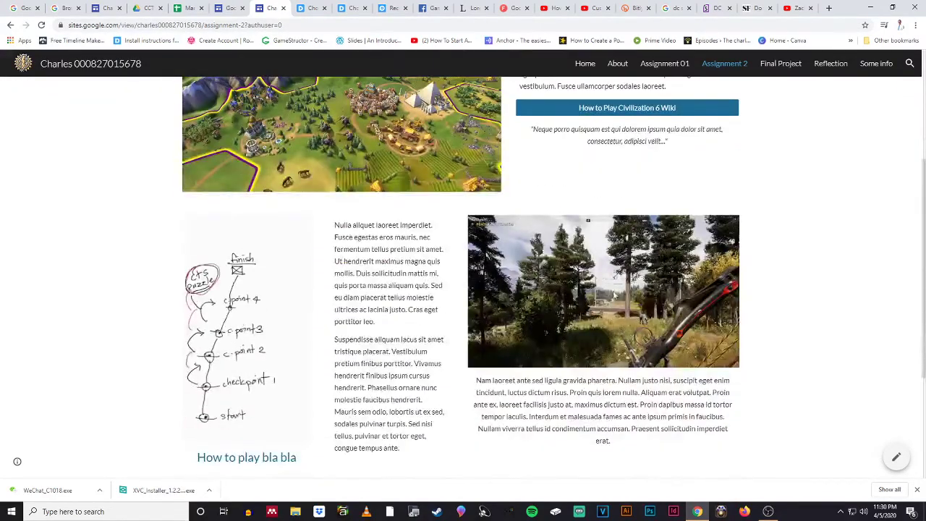
{"action": "scroll", "coordinate": [437, 265], "scroll_direction": "up", "scroll_amount": 3}
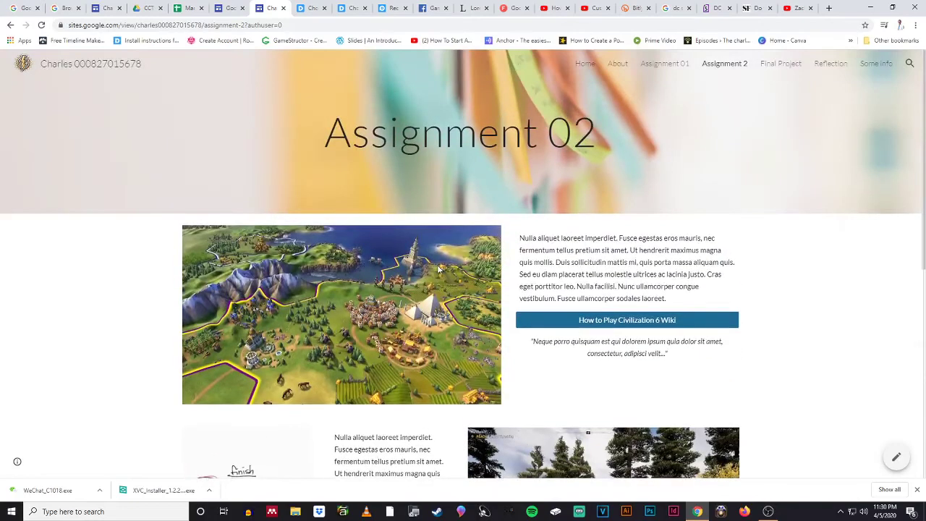
{"action": "scroll", "coordinate": [438, 265], "scroll_direction": "down", "scroll_amount": 4}
{"action": "scroll", "coordinate": [442, 267], "scroll_direction": "up", "scroll_amount": 3}
{"action": "scroll", "coordinate": [444, 265], "scroll_direction": "down", "scroll_amount": 2}
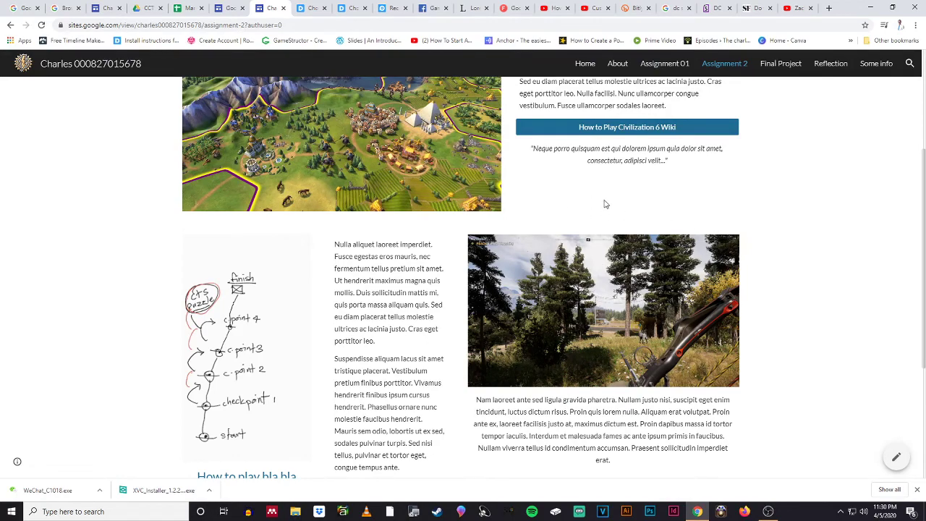
{"action": "scroll", "coordinate": [775, 295], "scroll_direction": "down", "scroll_amount": 3}
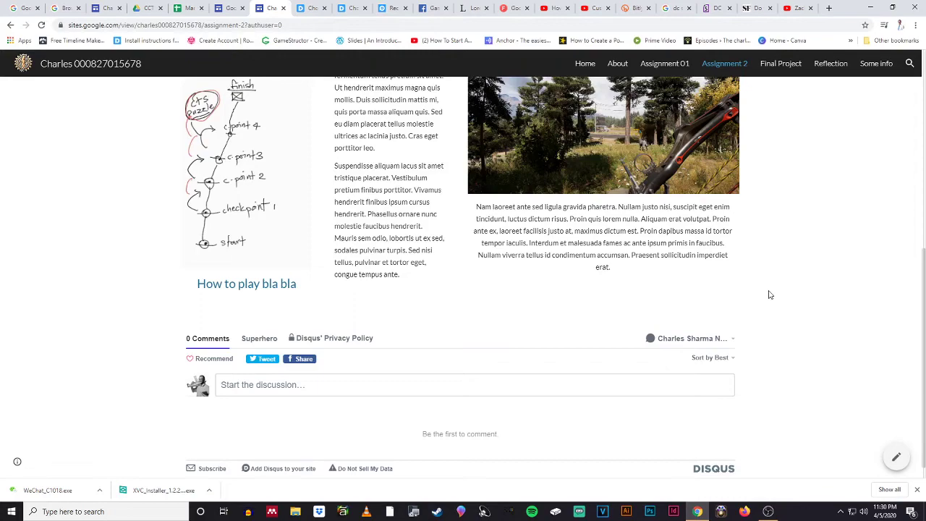
{"action": "scroll", "coordinate": [769, 294], "scroll_direction": "up", "scroll_amount": 10}
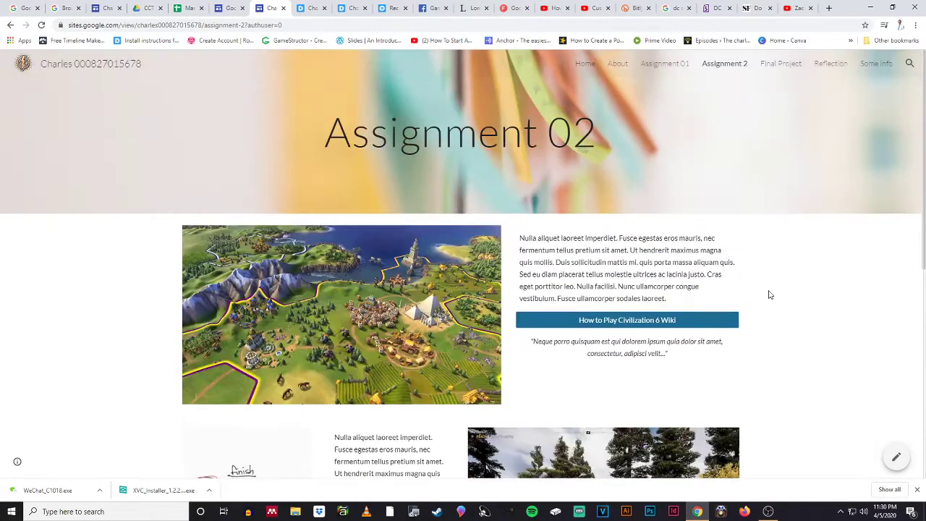
Step: Open the Final Project page and examine its text and photo sections down to the embedded YouTube video
{"action": "left_click", "coordinate": [764, 66]}
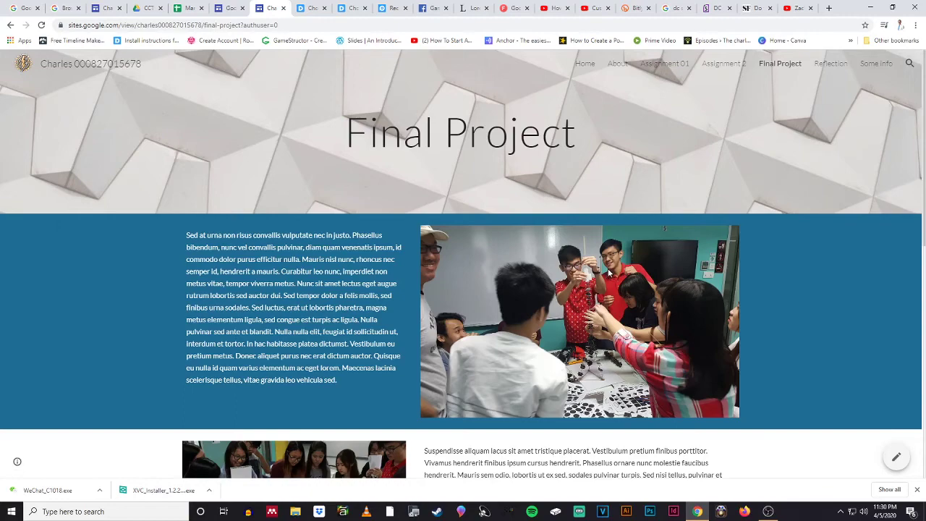
{"action": "scroll", "coordinate": [610, 273], "scroll_direction": "down", "scroll_amount": 2}
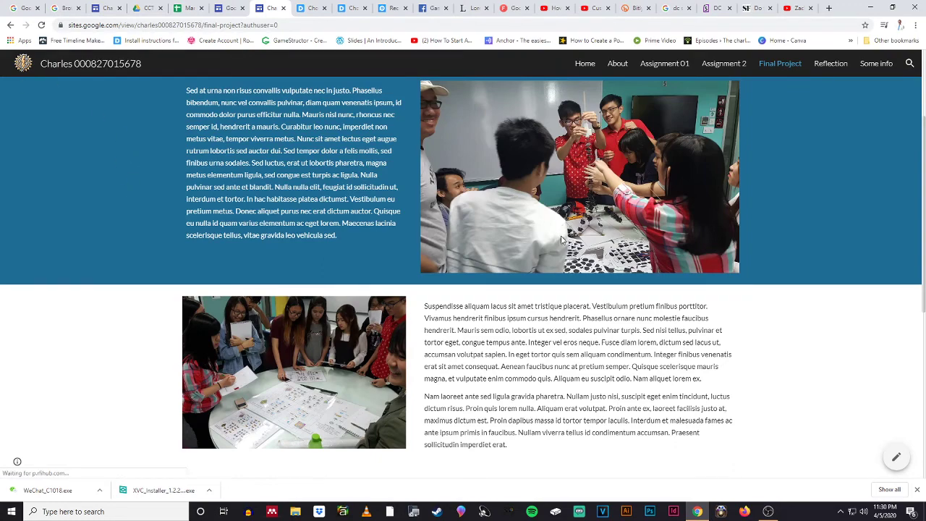
{"action": "scroll", "coordinate": [561, 239], "scroll_direction": "down", "scroll_amount": 2}
{"action": "scroll", "coordinate": [561, 239], "scroll_direction": "down", "scroll_amount": 2}
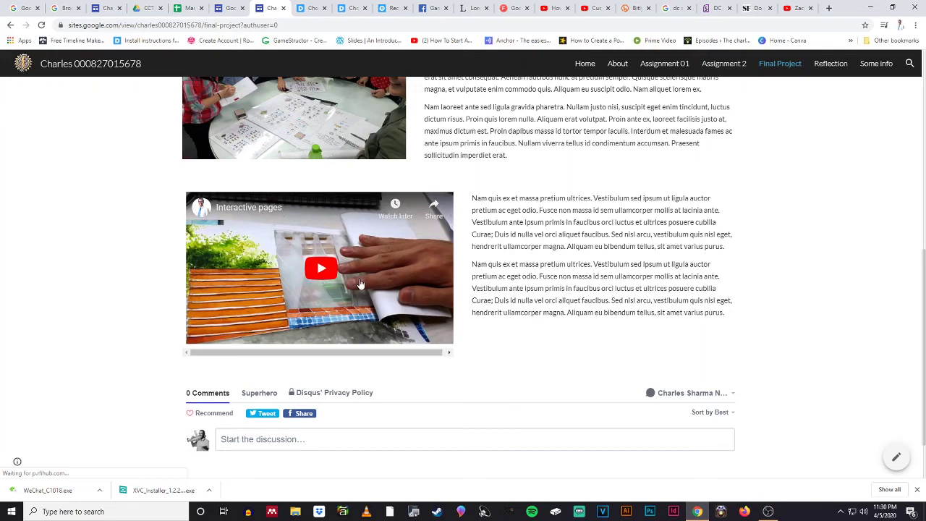
Step: Play the embedded "Interactive pages" video on the Final Project page, lower its volume, and pause it
{"action": "left_click", "coordinate": [329, 271]}
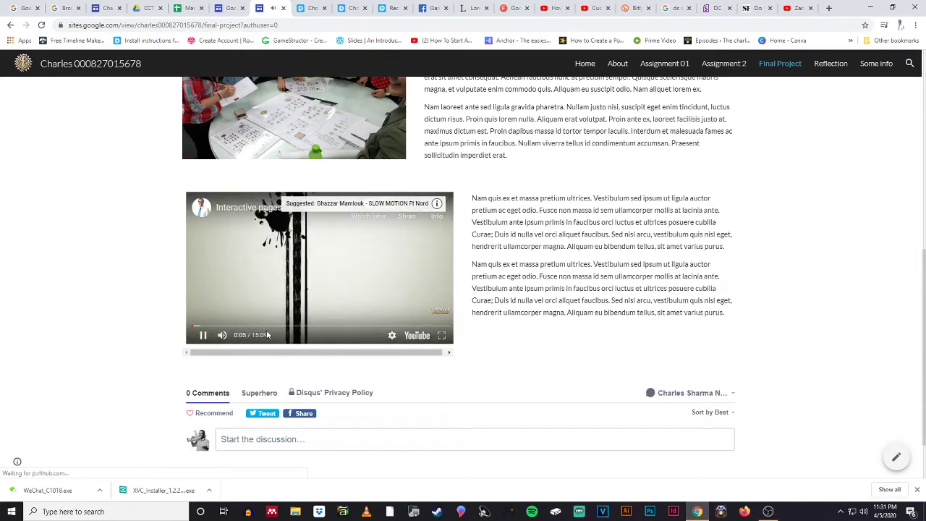
{"action": "mouse_move", "coordinate": [244, 337]}
{"action": "left_click_drag", "start_coordinate": [245, 337], "coordinate": [241, 336]}
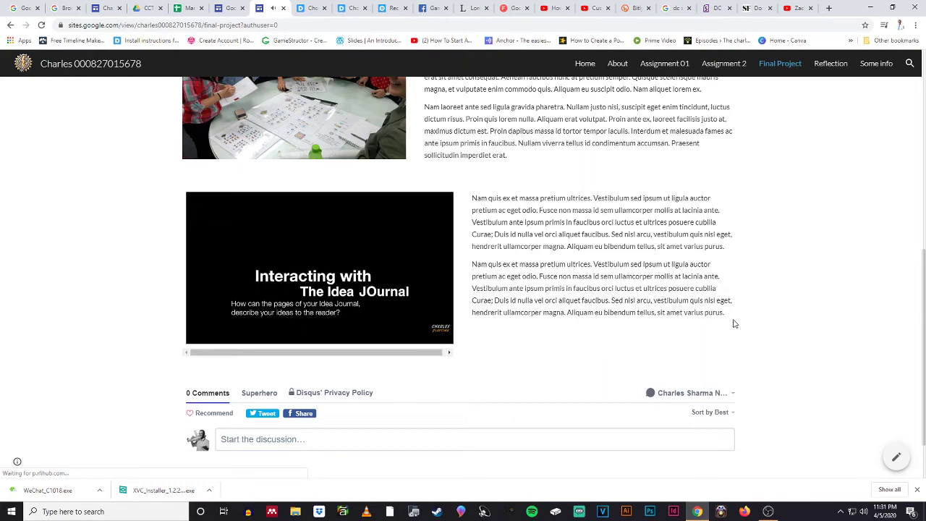
{"action": "scroll", "coordinate": [732, 324], "scroll_direction": "down", "scroll_amount": 1}
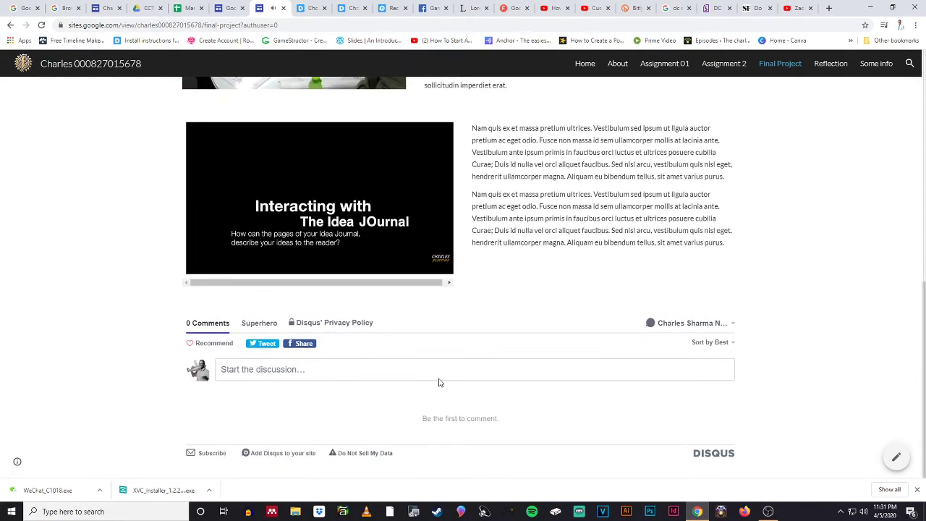
{"action": "scroll", "coordinate": [477, 340], "scroll_direction": "up", "scroll_amount": 1}
{"action": "left_click", "coordinate": [203, 362]}
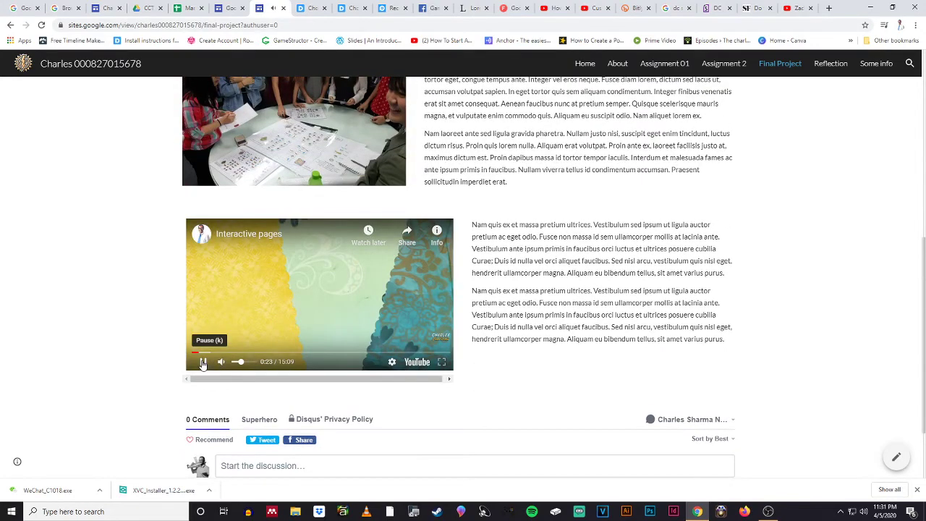
{"action": "left_click", "coordinate": [203, 361]}
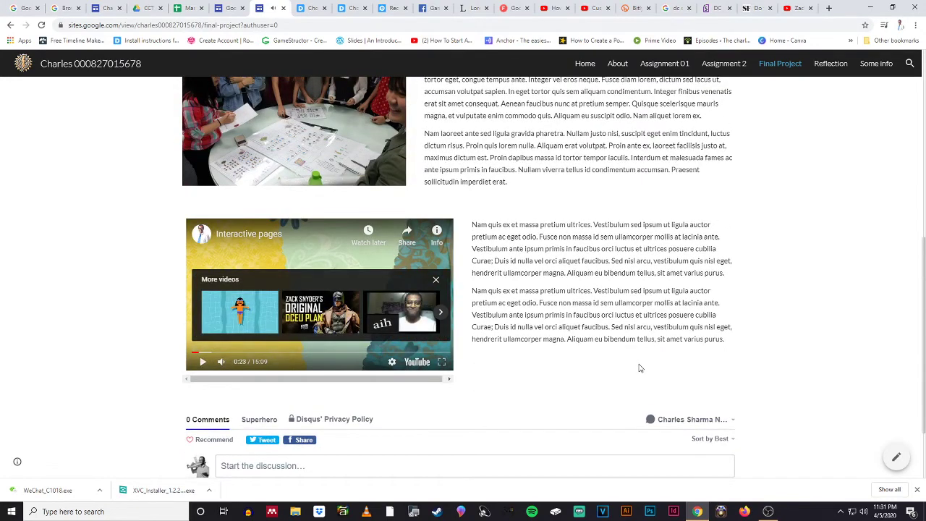
Step: Expand the Disqus comment box beneath the Final Project video, then review the page back up to its banner
{"action": "scroll", "coordinate": [640, 368], "scroll_direction": "down", "scroll_amount": 1}
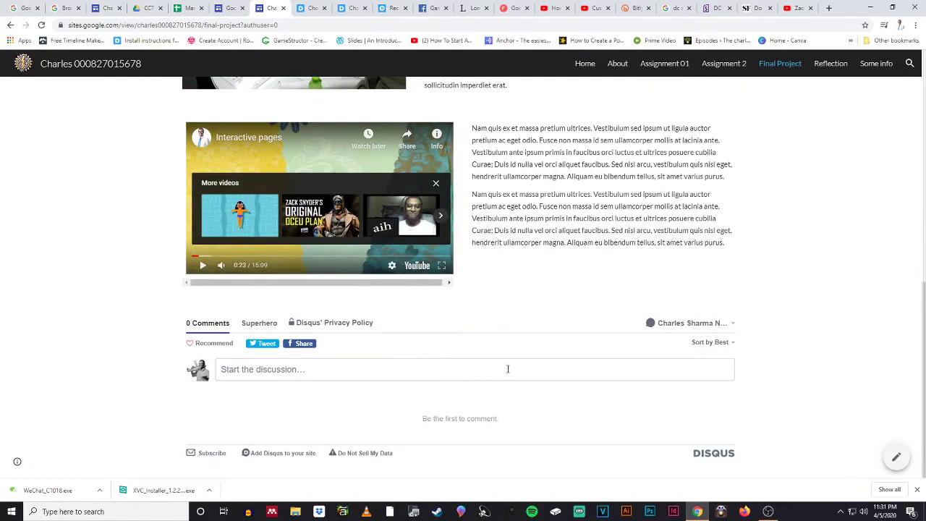
{"action": "left_click", "coordinate": [354, 369]}
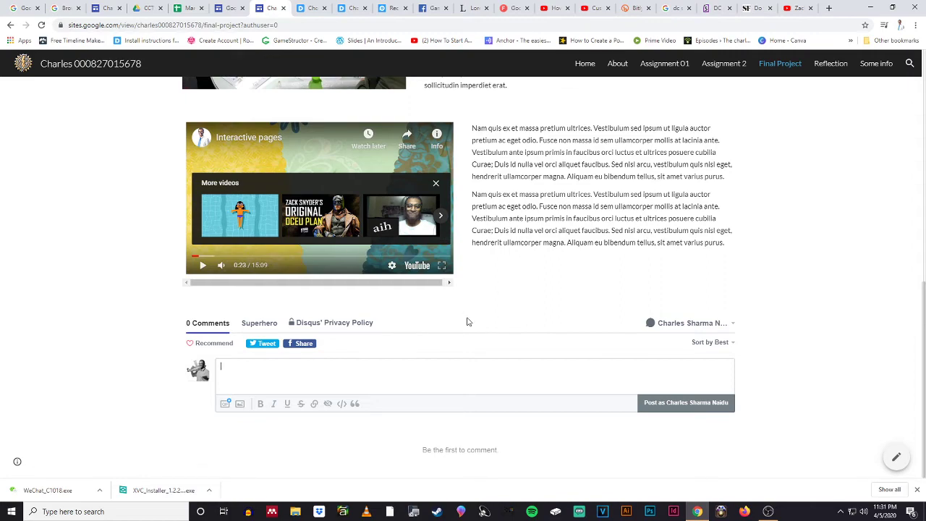
{"action": "scroll", "coordinate": [541, 341], "scroll_direction": "up", "scroll_amount": 3}
{"action": "scroll", "coordinate": [542, 341], "scroll_direction": "up", "scroll_amount": 4}
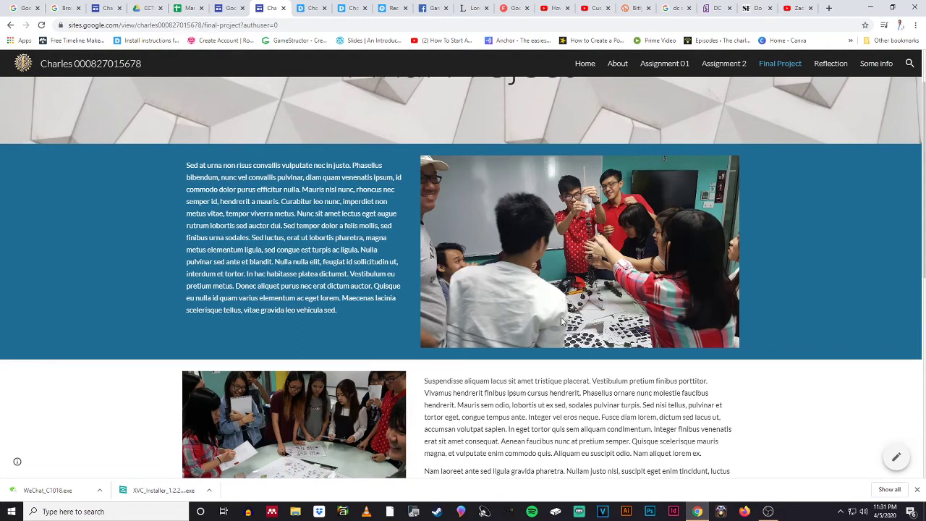
{"action": "scroll", "coordinate": [564, 319], "scroll_direction": "up", "scroll_amount": 1}
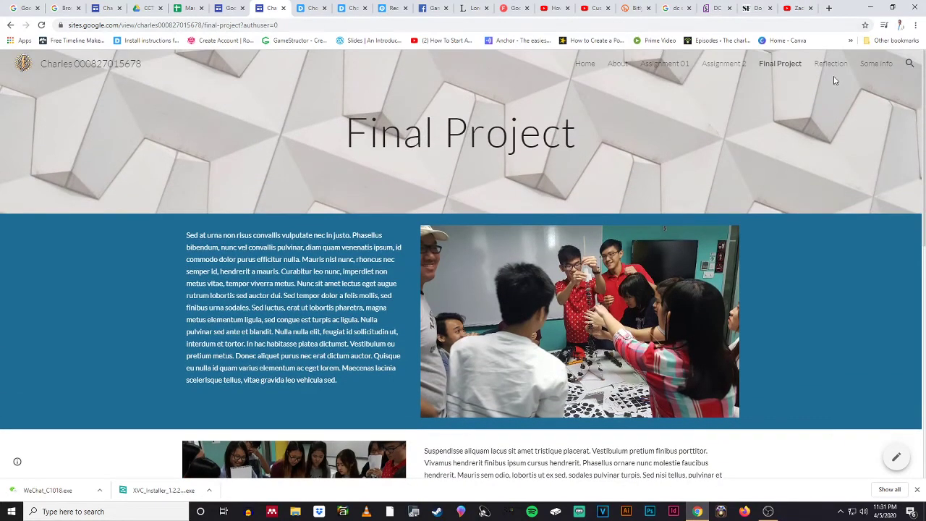
Step: View the Reflection page's portrait, quote and text layout, and return to the sample portfolio's Home page
{"action": "left_click", "coordinate": [828, 64]}
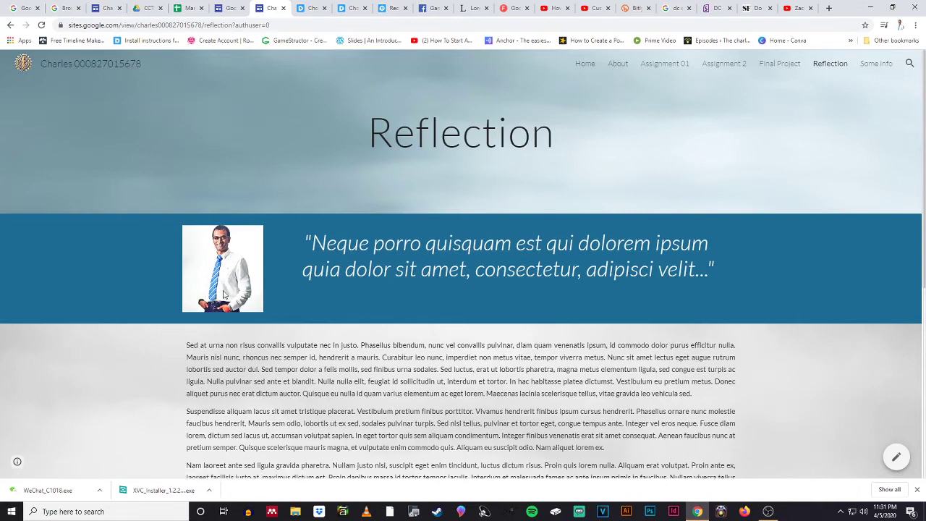
{"action": "left_click", "coordinate": [586, 65]}
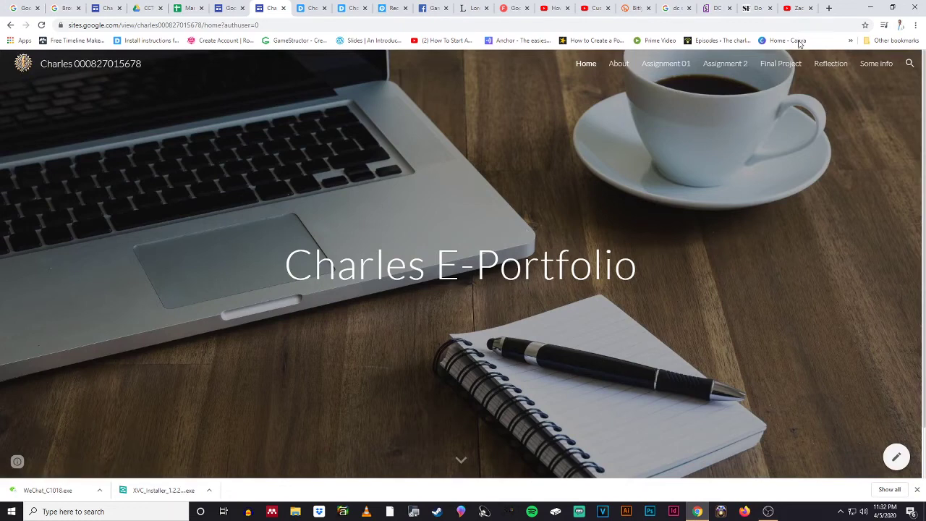
Step: View the Some info page, and review the Reflection page down to its comment box and back to the banner
{"action": "left_click", "coordinate": [876, 64]}
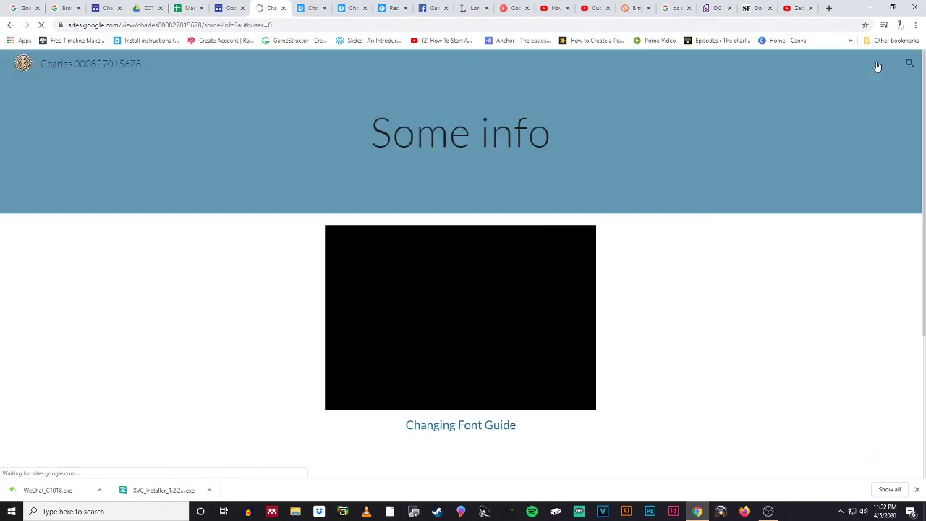
{"action": "left_click", "coordinate": [831, 65]}
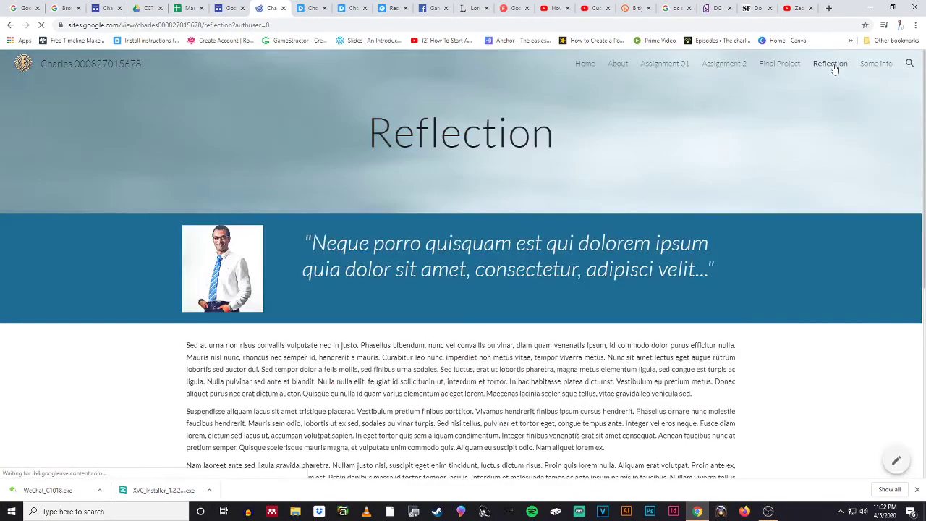
{"action": "scroll", "coordinate": [621, 196], "scroll_direction": "down", "scroll_amount": 4}
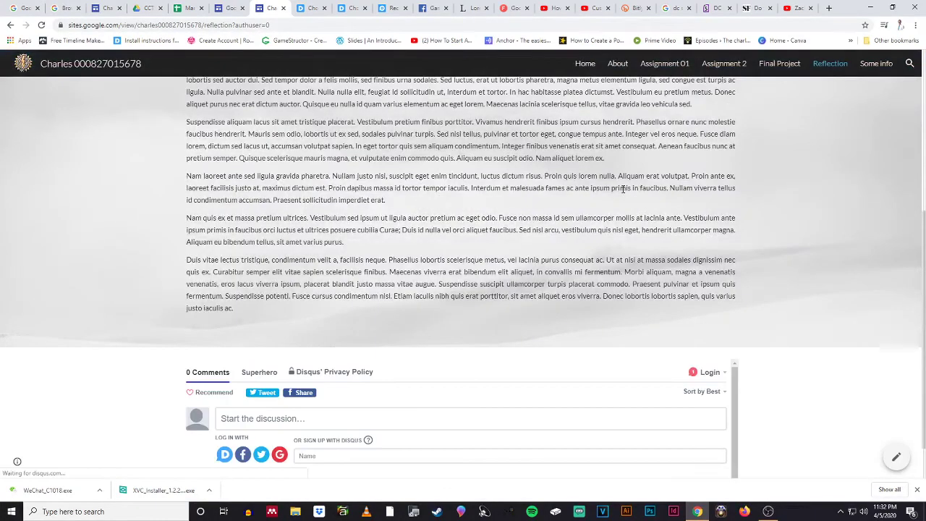
{"action": "scroll", "coordinate": [583, 271], "scroll_direction": "down", "scroll_amount": 1}
{"action": "scroll", "coordinate": [641, 384], "scroll_direction": "up", "scroll_amount": 5}
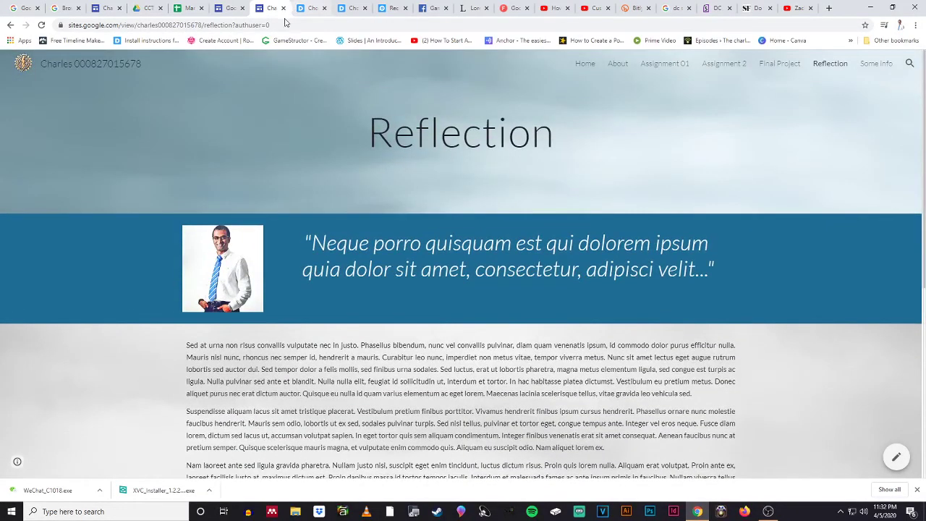
Step: Switch to the site editor and view the row of social media icons beneath the Home page banner
{"action": "left_click", "coordinate": [104, 10]}
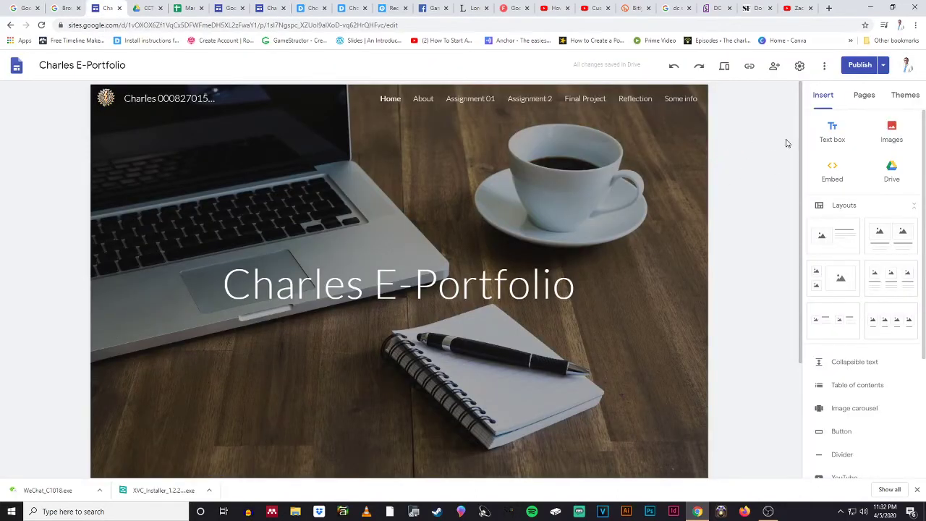
{"action": "mouse_move", "coordinate": [670, 202]}
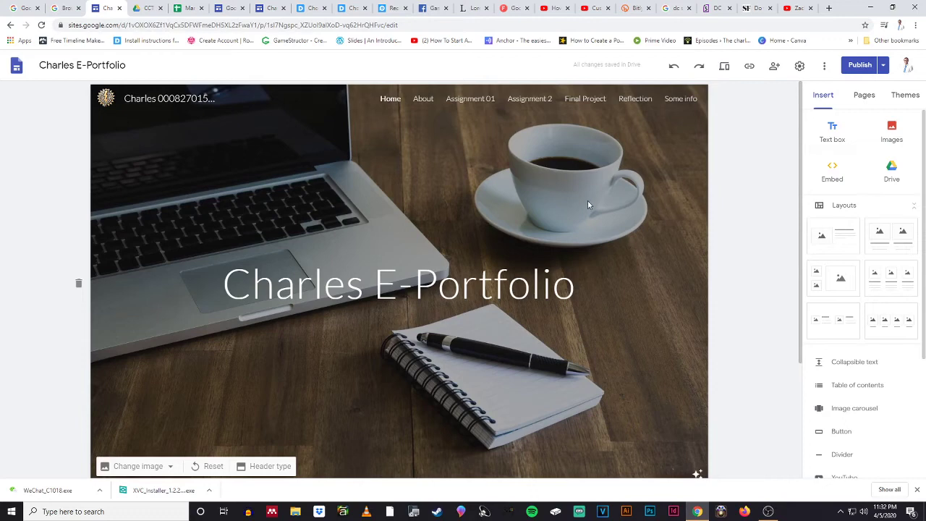
{"action": "scroll", "coordinate": [170, 282], "scroll_direction": "down", "scroll_amount": 1}
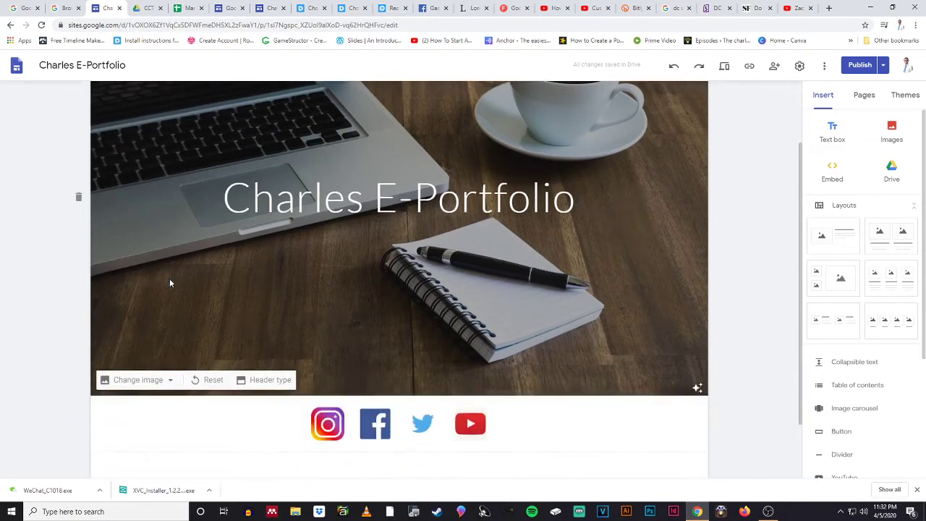
{"action": "scroll", "coordinate": [304, 365], "scroll_direction": "down", "scroll_amount": 1}
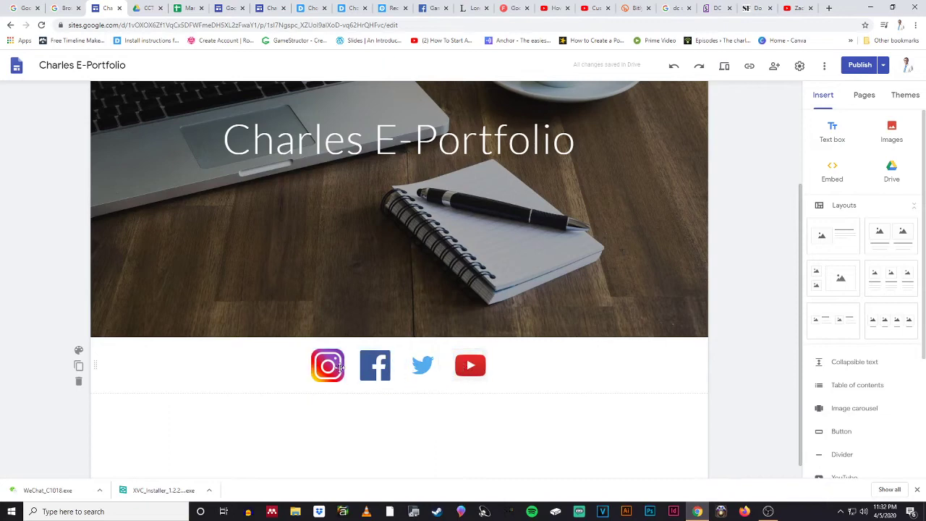
Step: Return to the published site and open its Home page at the social media icons
{"action": "left_click", "coordinate": [228, 8]}
{"action": "left_click", "coordinate": [269, 9]}
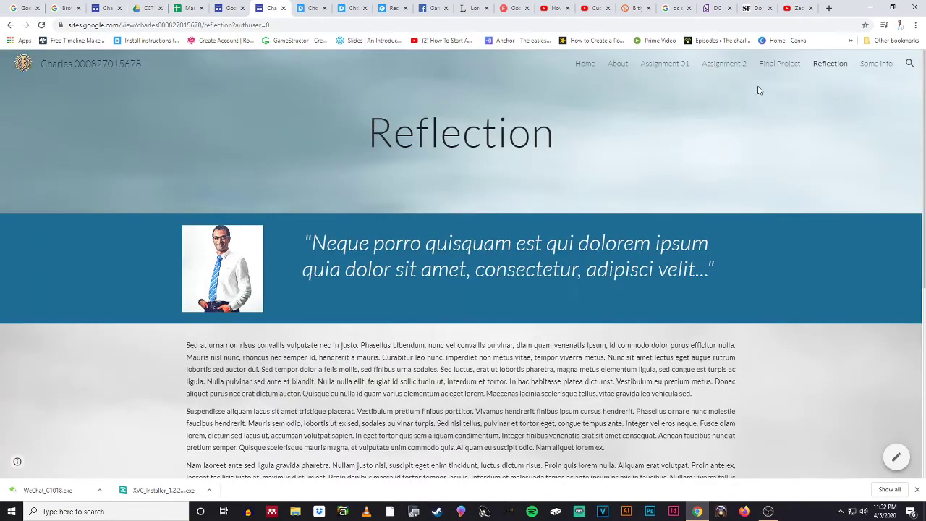
{"action": "left_click", "coordinate": [584, 64]}
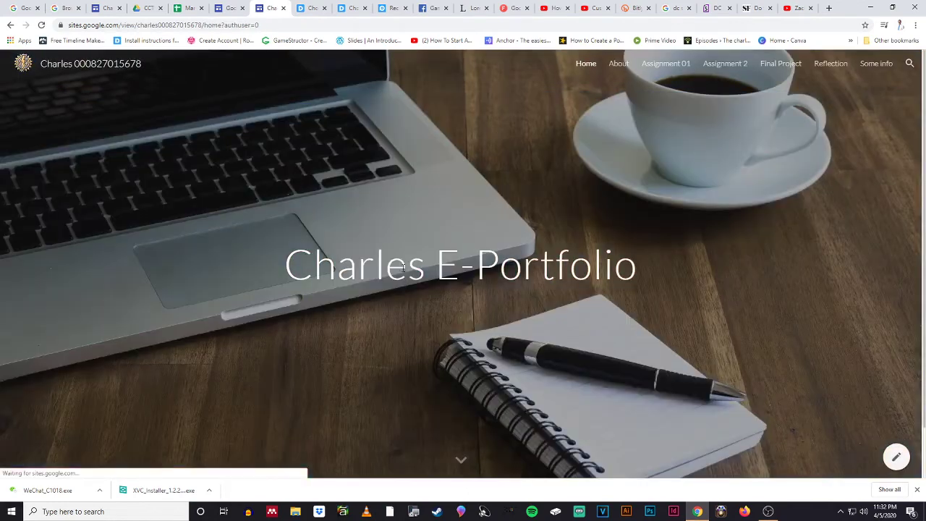
{"action": "scroll", "coordinate": [406, 276], "scroll_direction": "down", "scroll_amount": 2}
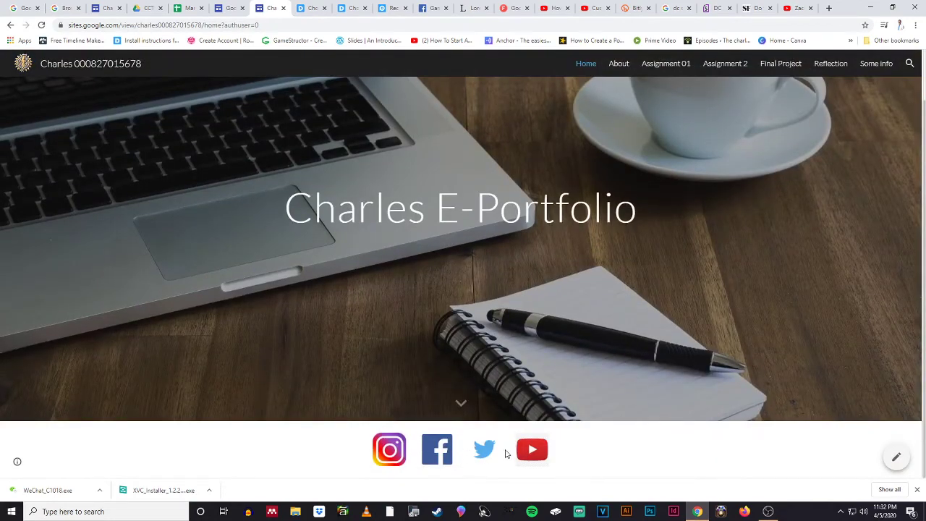
Step: Test the Instagram, Facebook and Twitter icon links on the published Home page, closing each opened page
{"action": "left_click", "coordinate": [391, 451]}
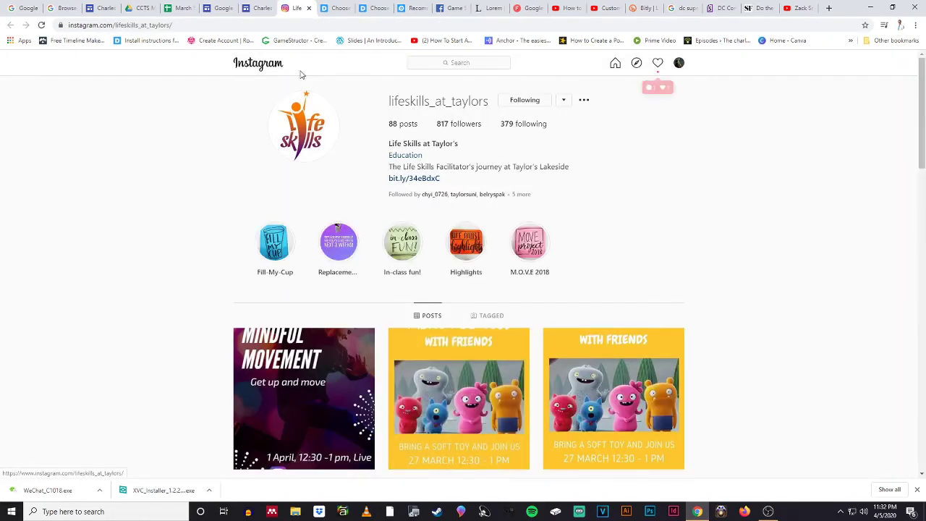
{"action": "left_click", "coordinate": [310, 7]}
{"action": "left_click", "coordinate": [442, 454]}
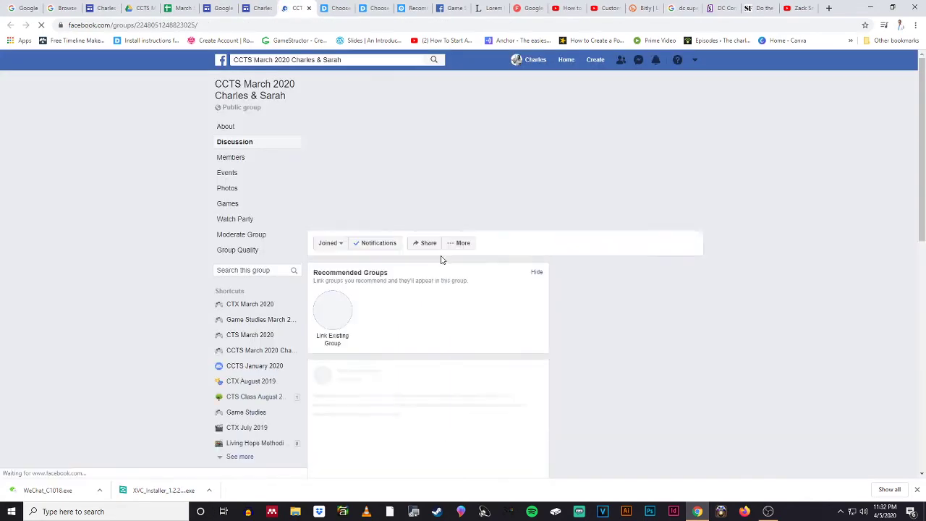
{"action": "left_click", "coordinate": [309, 7]}
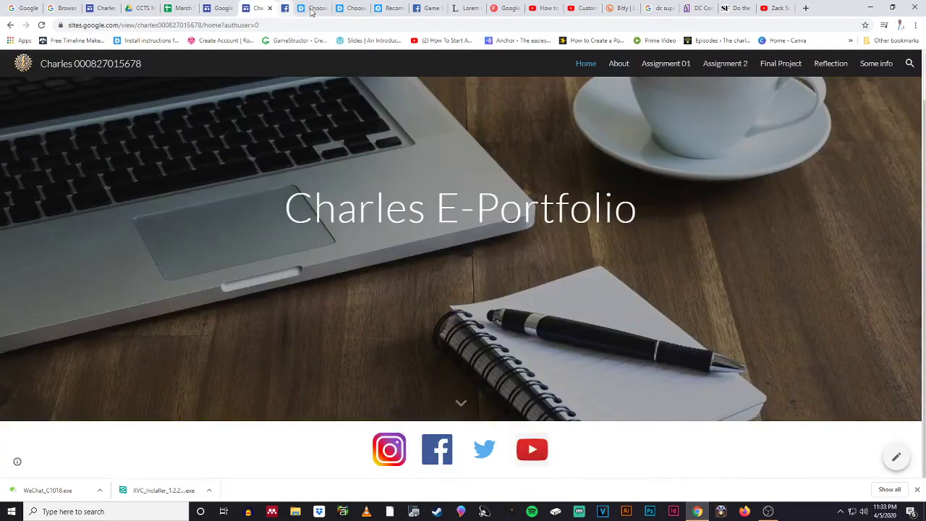
{"action": "left_click", "coordinate": [484, 449]}
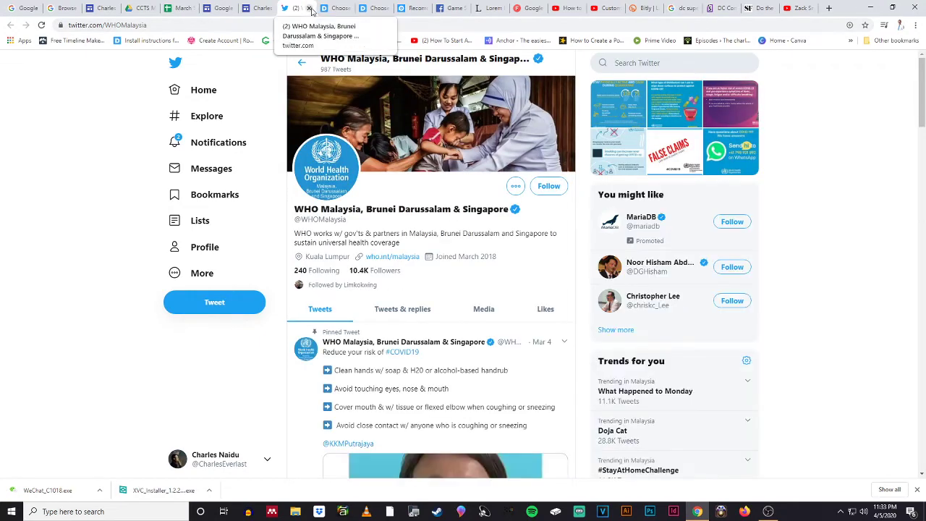
{"action": "left_click", "coordinate": [310, 9]}
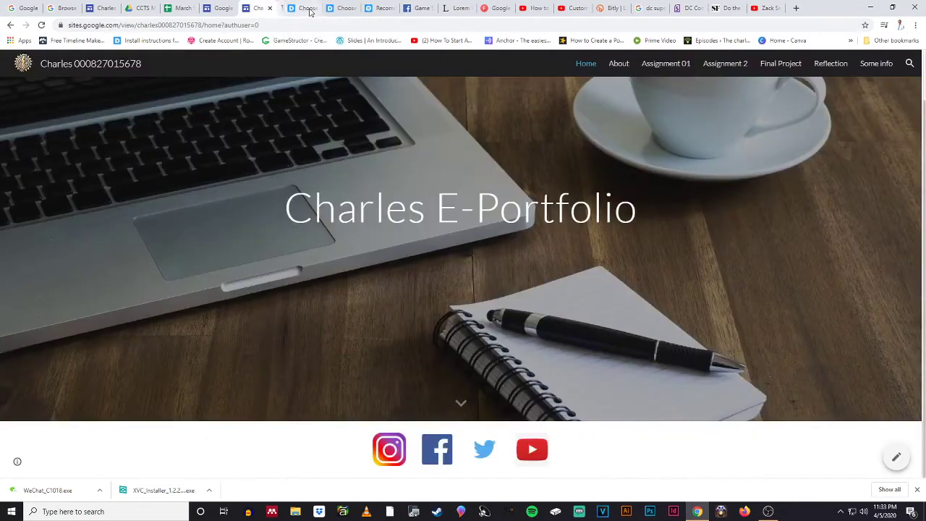
Step: Test the YouTube icon link on the published Home page, pause the opened video and close its page
{"action": "left_click", "coordinate": [533, 450]}
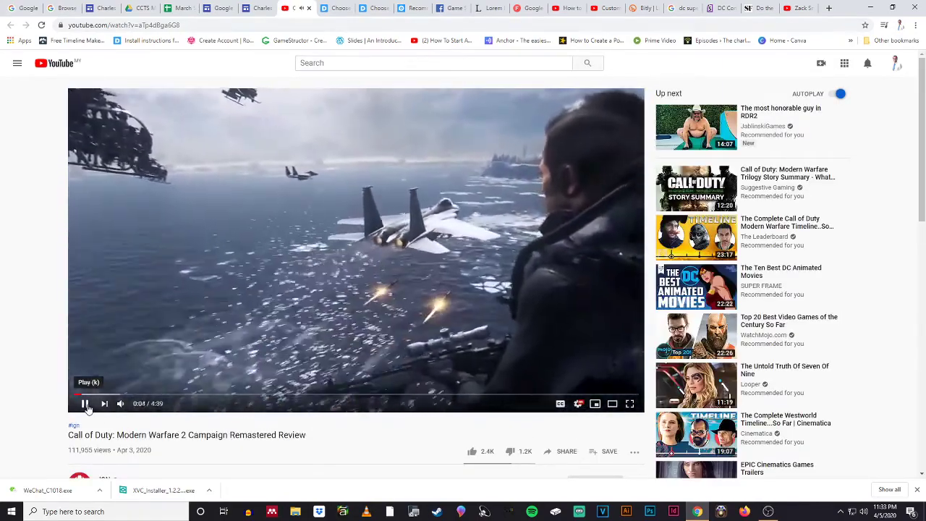
{"action": "left_click", "coordinate": [85, 405]}
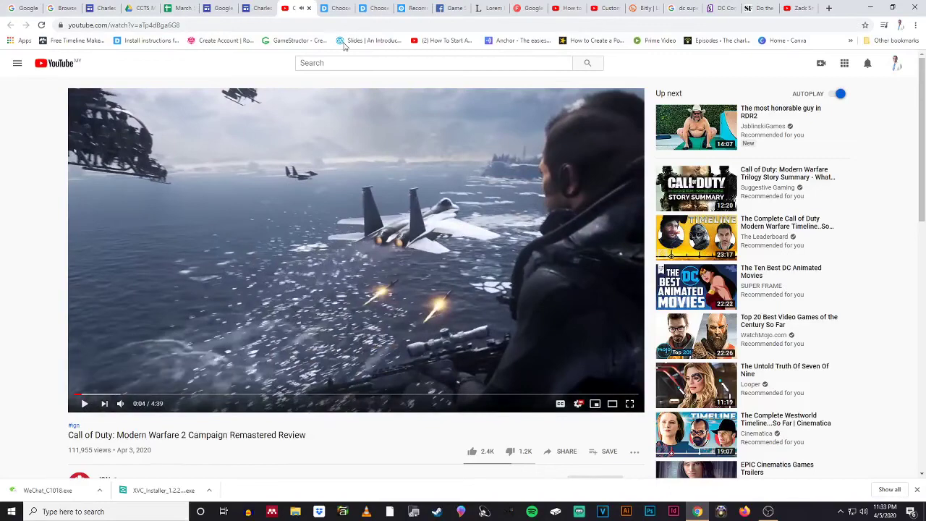
{"action": "left_click", "coordinate": [307, 8]}
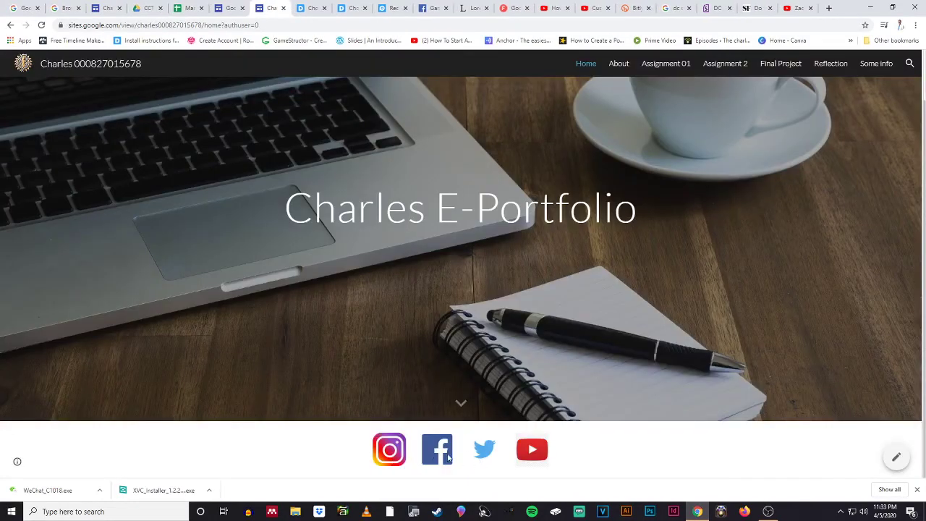
Step: Inspect the link attached to the Instagram icon on the Home page in the site editor
{"action": "left_click", "coordinate": [105, 10]}
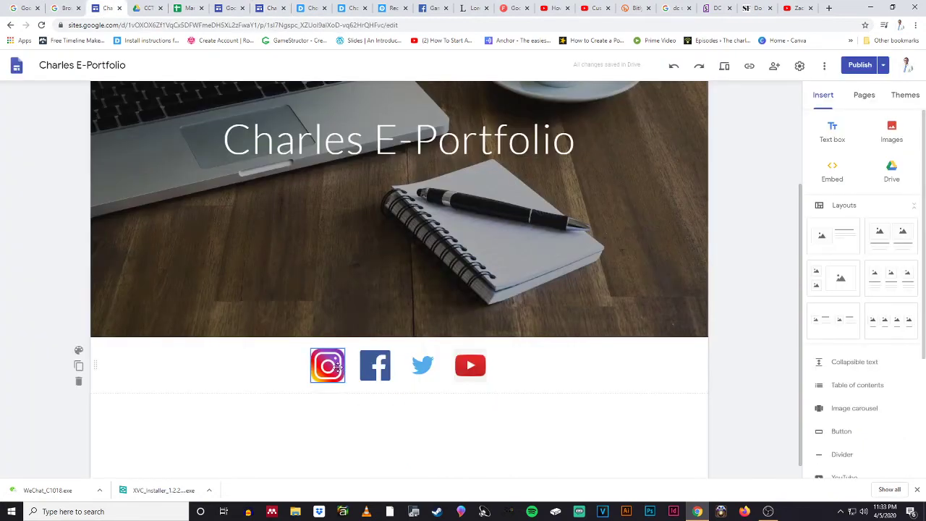
{"action": "left_click", "coordinate": [337, 367]}
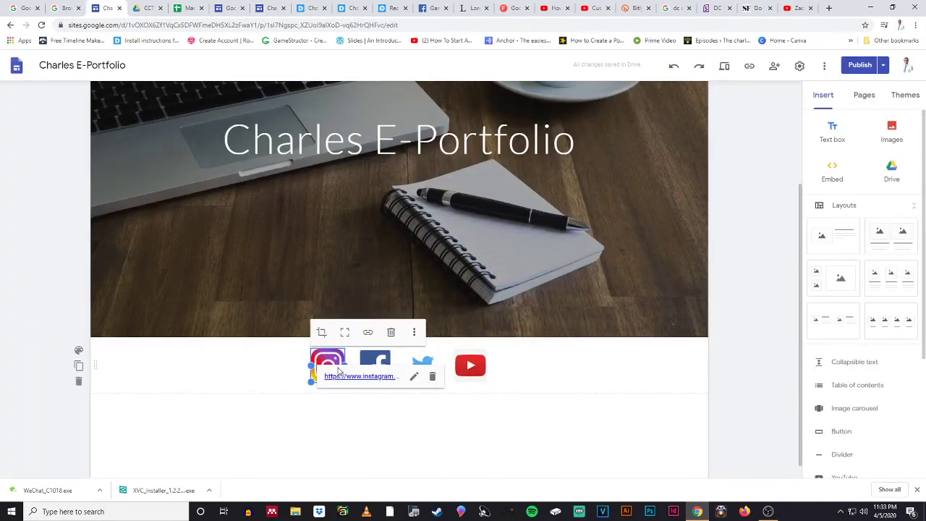
{"action": "left_click", "coordinate": [272, 358]}
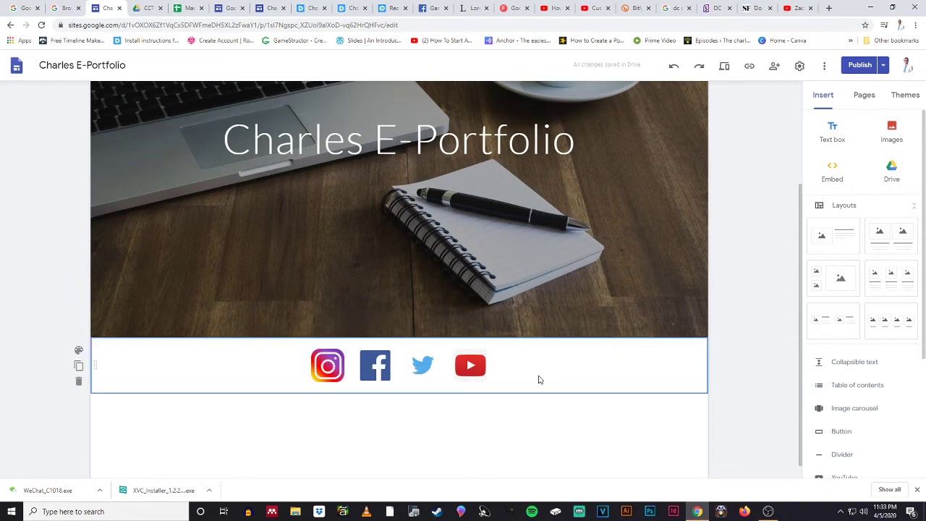
Step: Upload the first icon1 image from the Game Studies March 2020 folder onto the Home page below the social icons
{"action": "left_click", "coordinate": [893, 128]}
{"action": "left_click", "coordinate": [893, 166]}
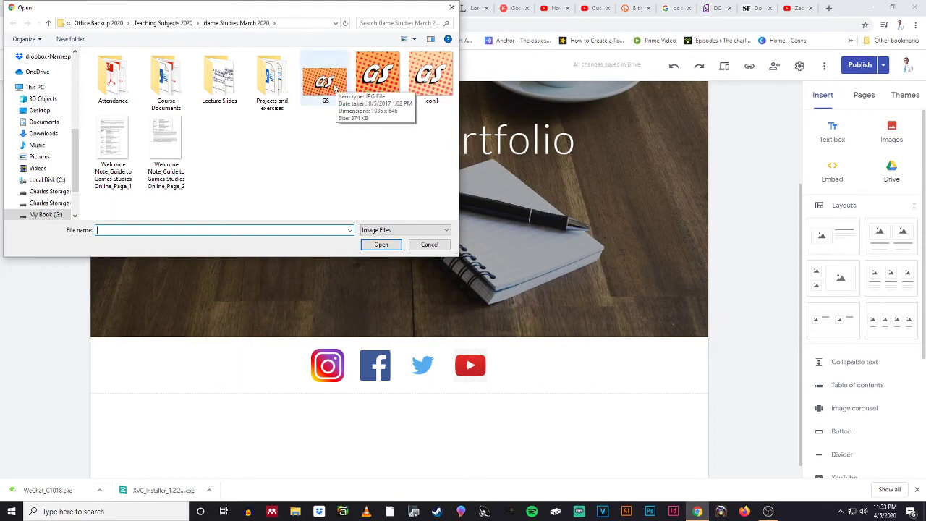
{"action": "left_click", "coordinate": [376, 78]}
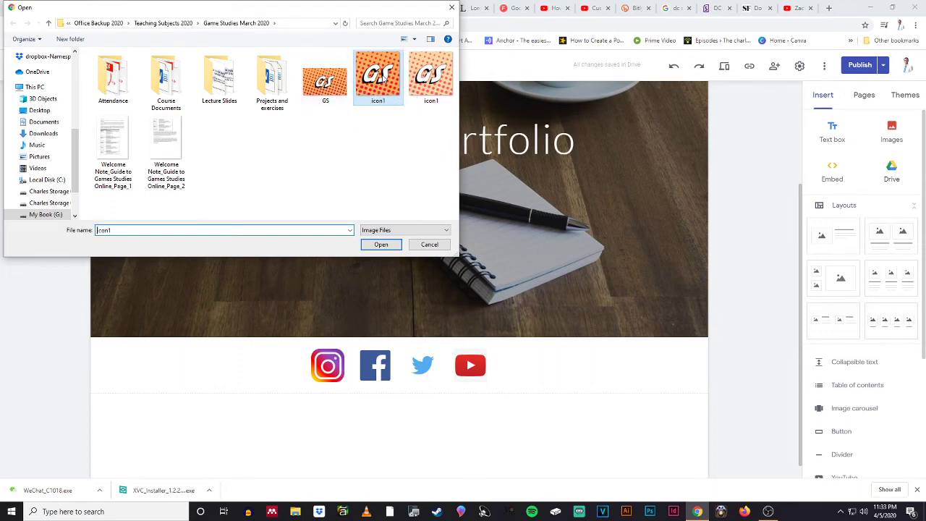
{"action": "left_click", "coordinate": [393, 247]}
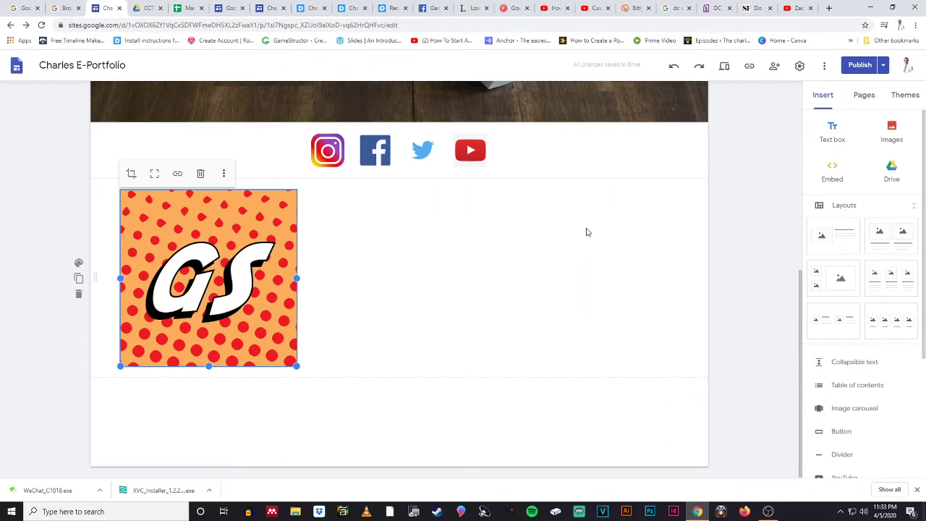
{"action": "left_click", "coordinate": [416, 251]}
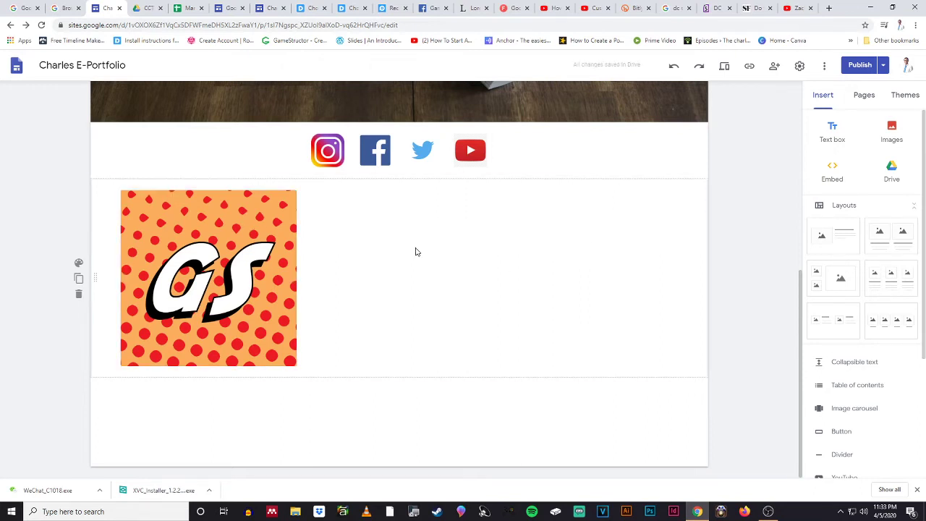
Step: Search Google Images for "star png logo" to find another image for the Home page
{"action": "left_click", "coordinate": [892, 129]}
{"action": "left_click", "coordinate": [889, 185]}
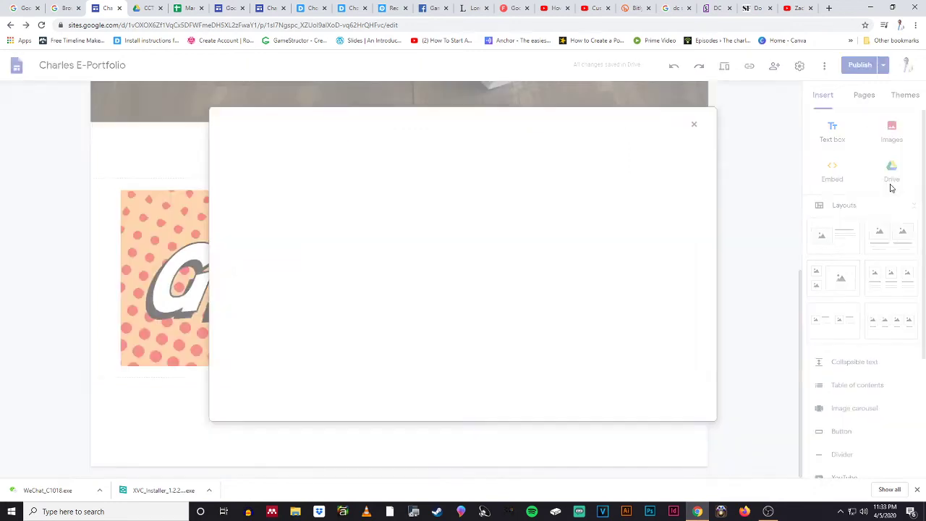
{"action": "left_click", "coordinate": [312, 157]}
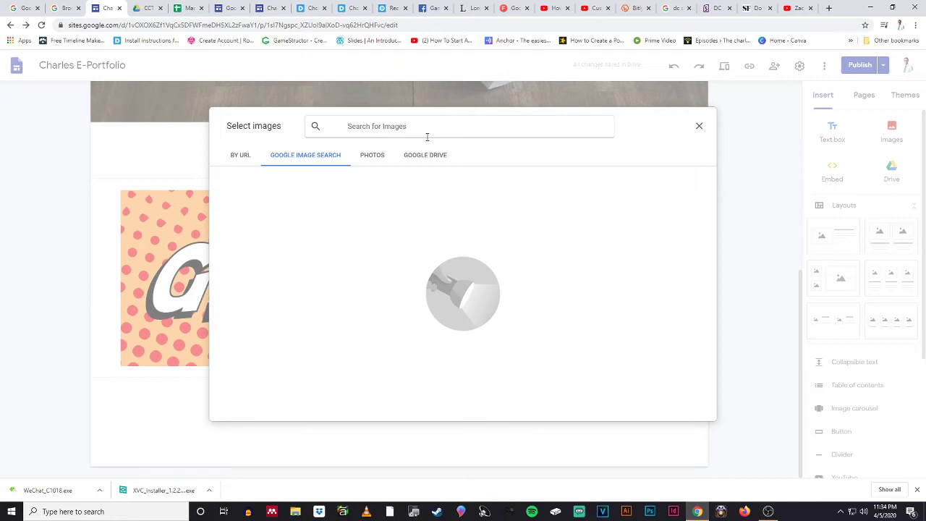
{"action": "type", "text": "star"}
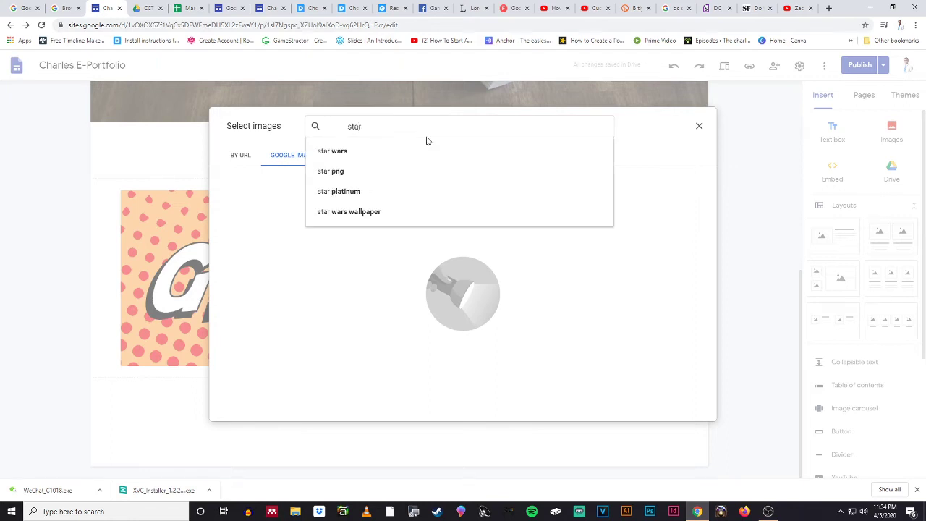
{"action": "type", "text": " png"}
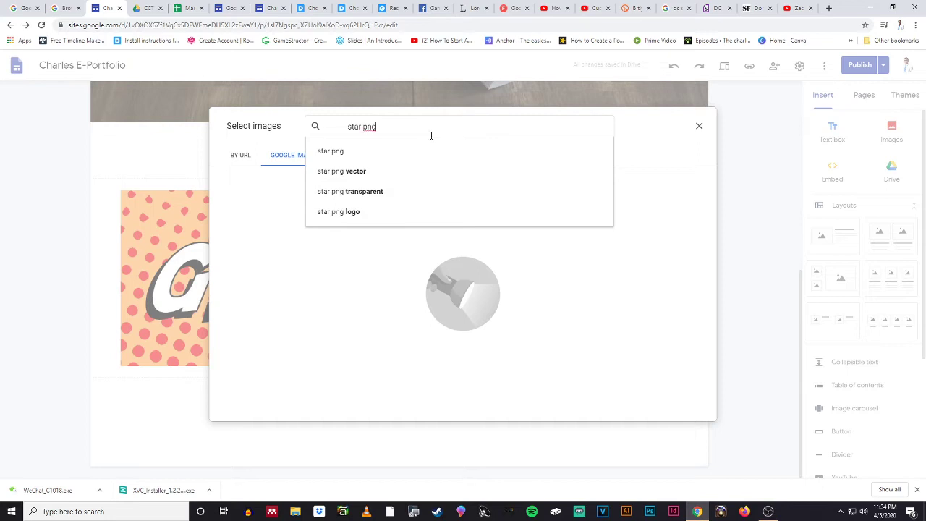
{"action": "left_click", "coordinate": [352, 211]}
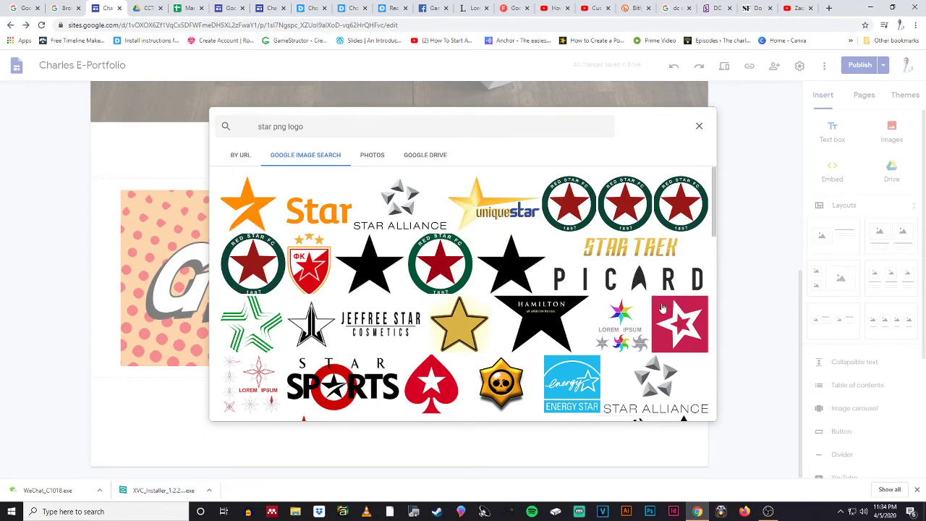
Step: Insert the red spade image with the white star below the GS image and shrink it to about half size
{"action": "scroll", "coordinate": [477, 281], "scroll_direction": "down", "scroll_amount": 1}
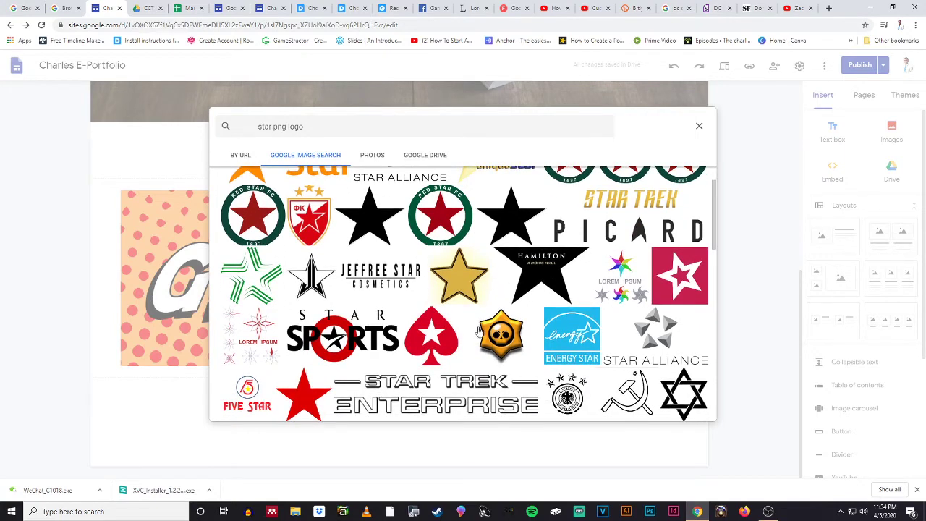
{"action": "left_click", "coordinate": [432, 337]}
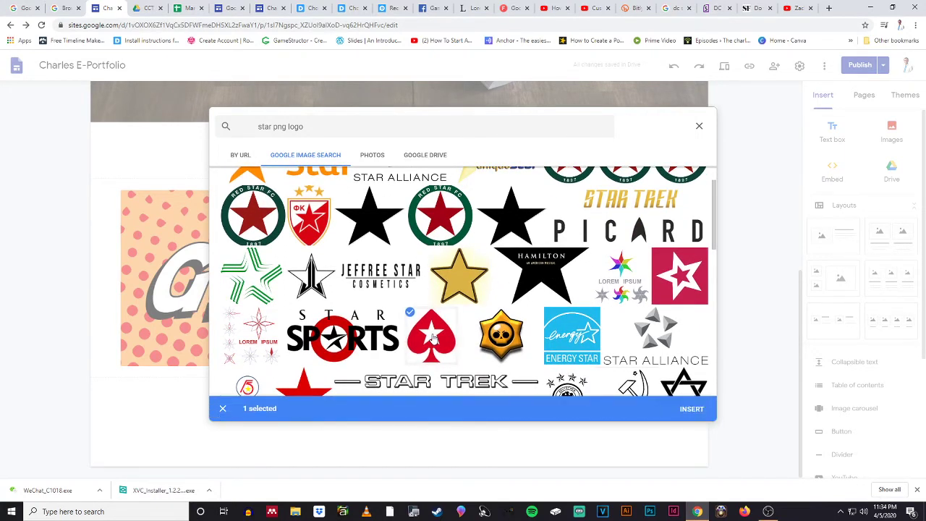
{"action": "left_click", "coordinate": [687, 407]}
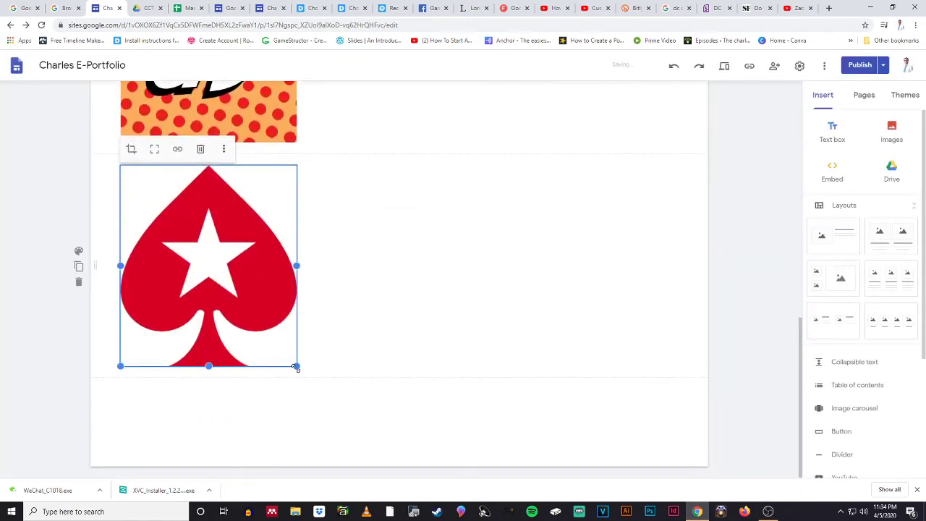
{"action": "left_click_drag", "start_coordinate": [295, 367], "coordinate": [91, 243]}
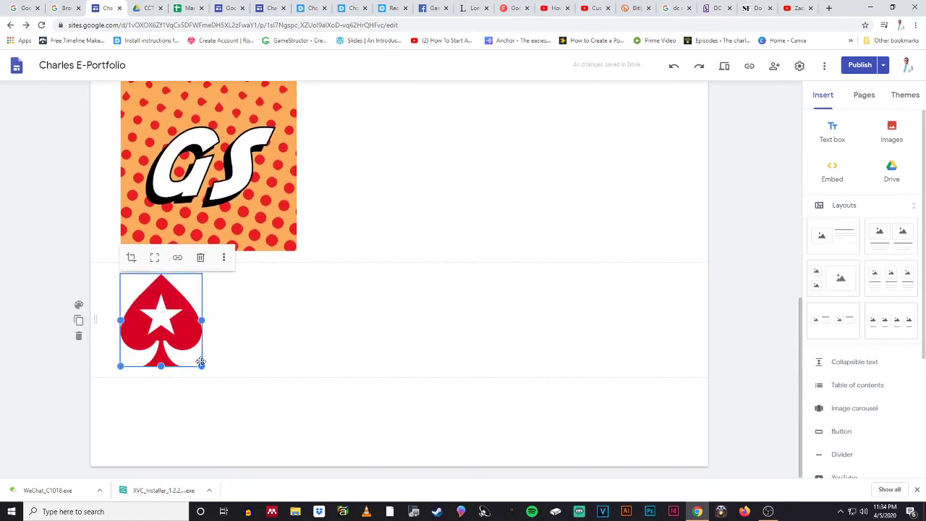
Step: Shrink the red spade image and the GS image to about the size of the social media icons
{"action": "left_click_drag", "start_coordinate": [201, 366], "coordinate": [155, 365]}
{"action": "left_click", "coordinate": [292, 295]}
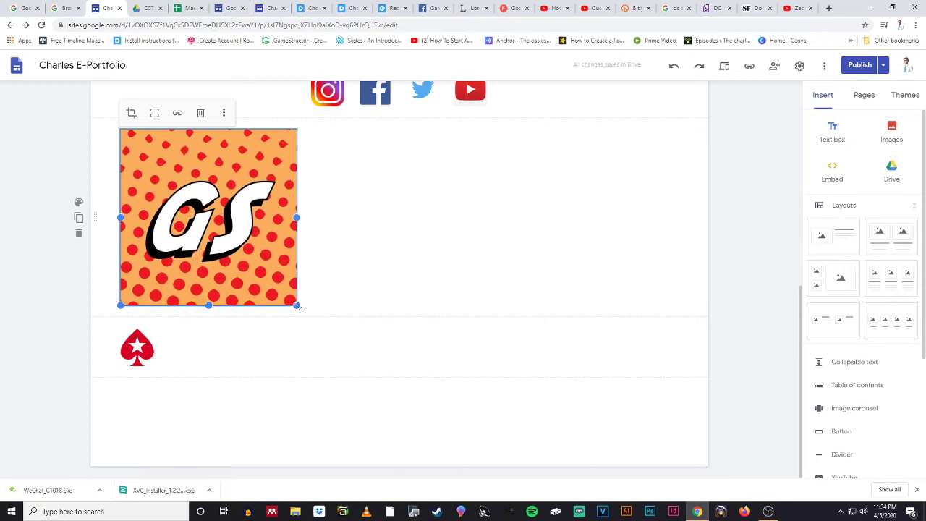
{"action": "left_click_drag", "start_coordinate": [297, 306], "coordinate": [50, 182]}
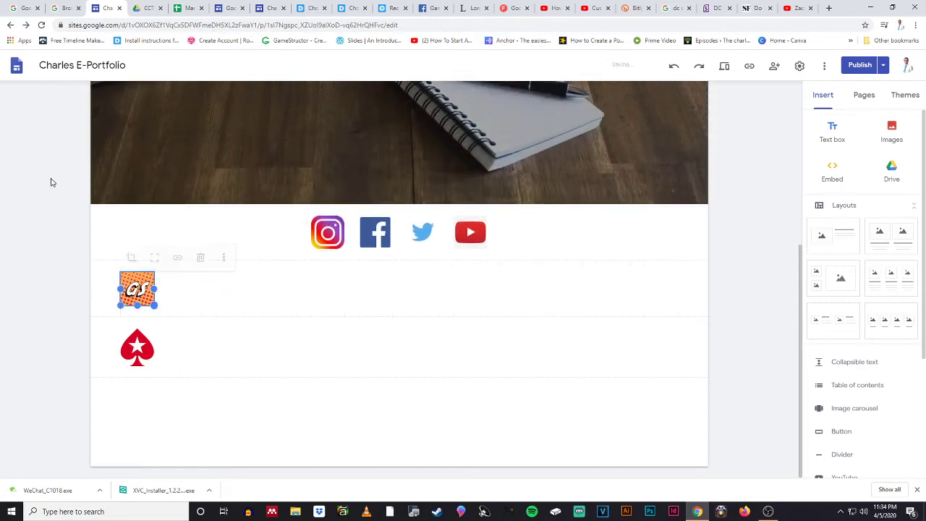
Step: Move the GS image to the start of the social icon row, before Instagram, and the spade image to its end, after YouTube
{"action": "left_click", "coordinate": [213, 353]}
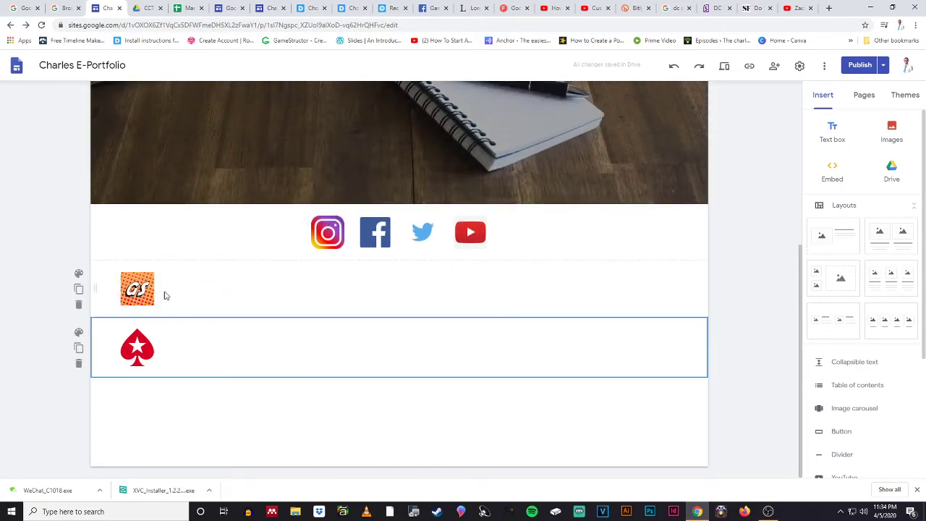
{"action": "left_click_drag", "start_coordinate": [141, 289], "coordinate": [273, 234]}
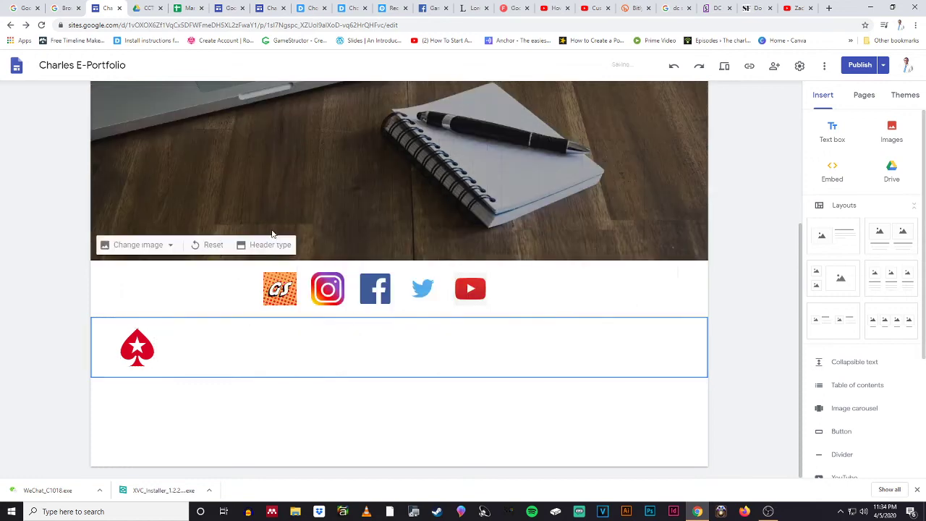
{"action": "left_click_drag", "start_coordinate": [139, 345], "coordinate": [522, 302]}
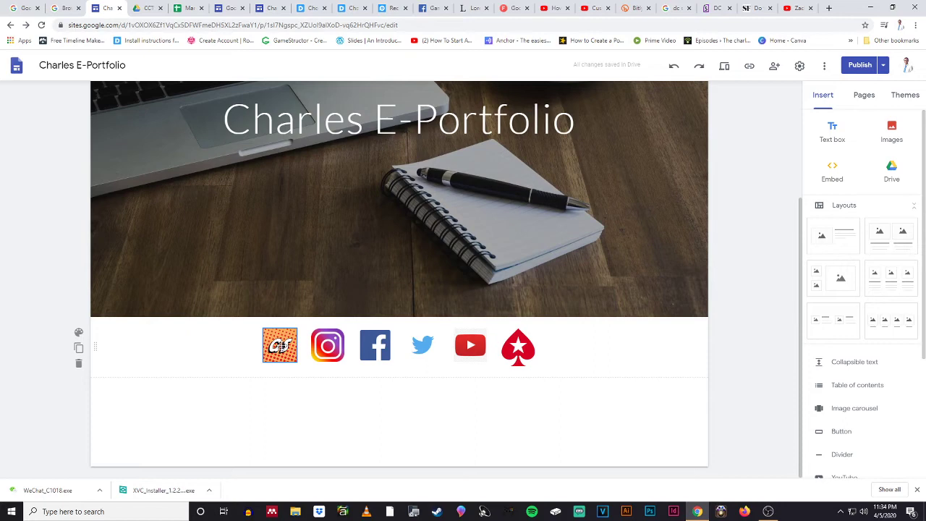
Step: Link the GS icon to the web address of the open YouTube video on Zack Snyder's original DCEU plan
{"action": "left_click", "coordinate": [283, 346]}
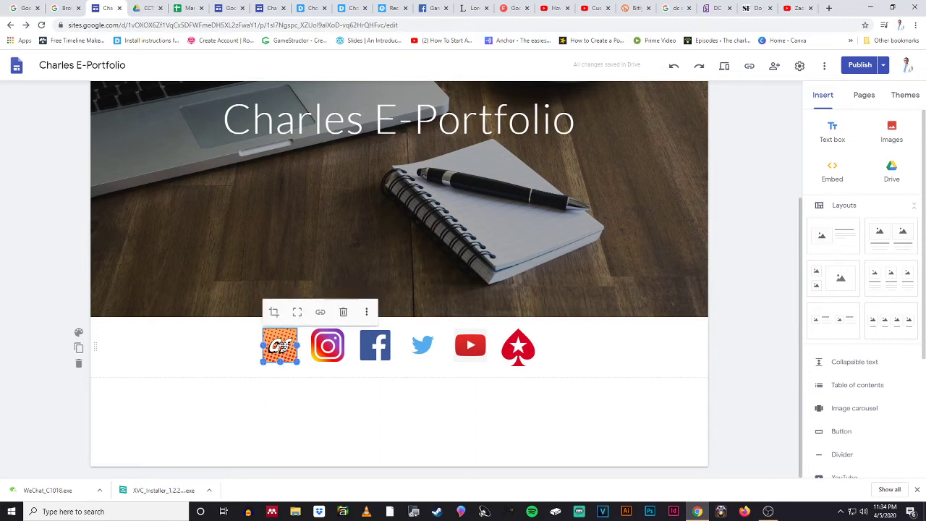
{"action": "left_click", "coordinate": [368, 313]}
{"action": "mouse_move", "coordinate": [368, 316]}
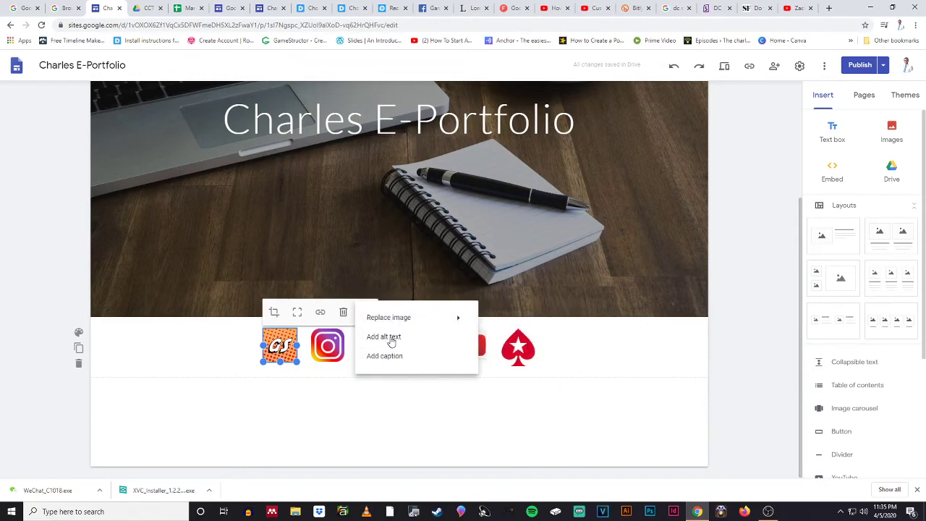
{"action": "left_click", "coordinate": [322, 317]}
{"action": "left_click", "coordinate": [321, 313]}
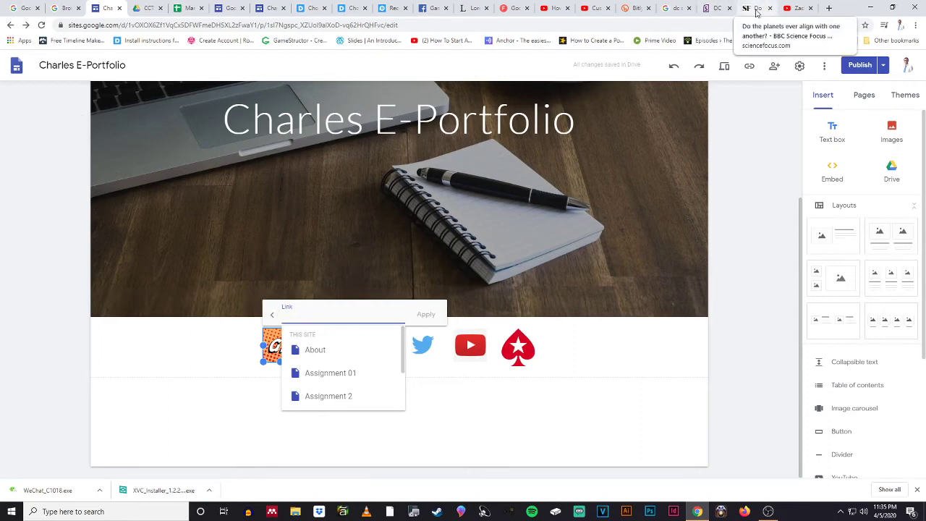
{"action": "left_click", "coordinate": [796, 9]}
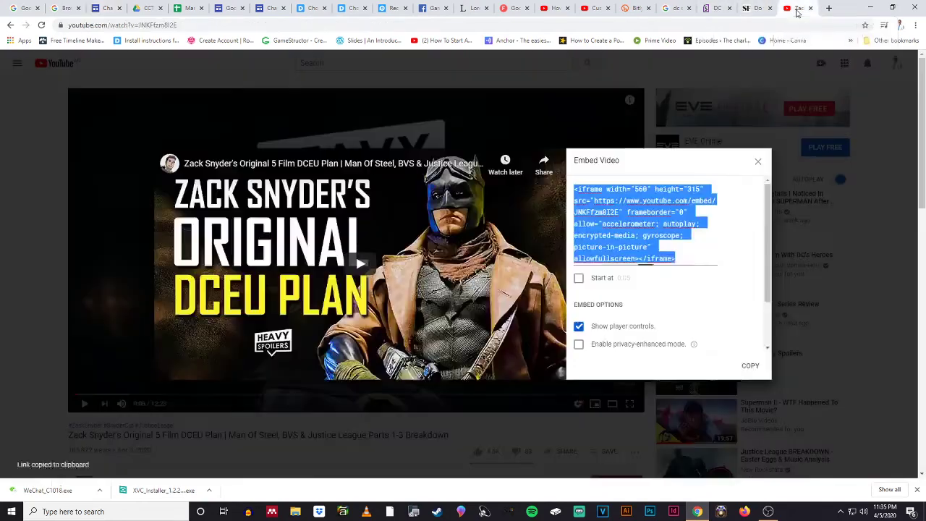
{"action": "left_click", "coordinate": [192, 24]}
{"action": "key", "text": "ctrl+c"}
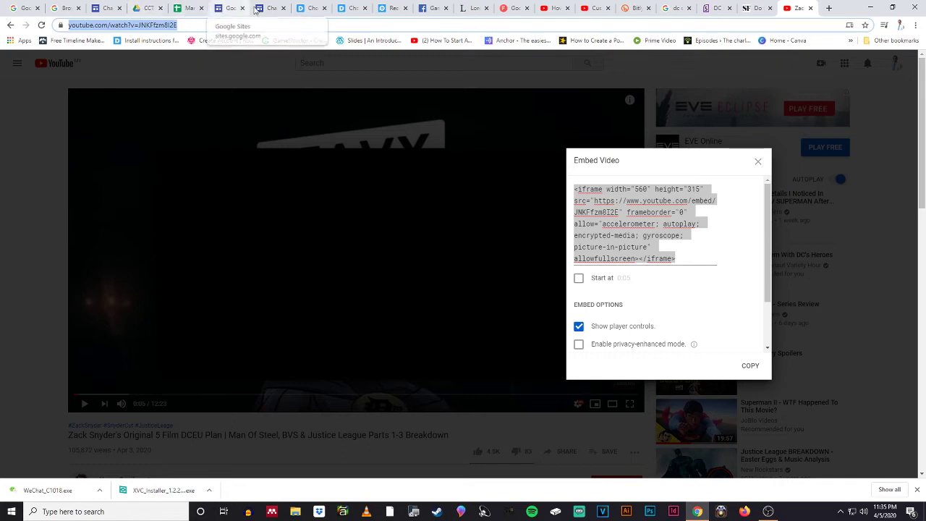
{"action": "left_click", "coordinate": [103, 9]}
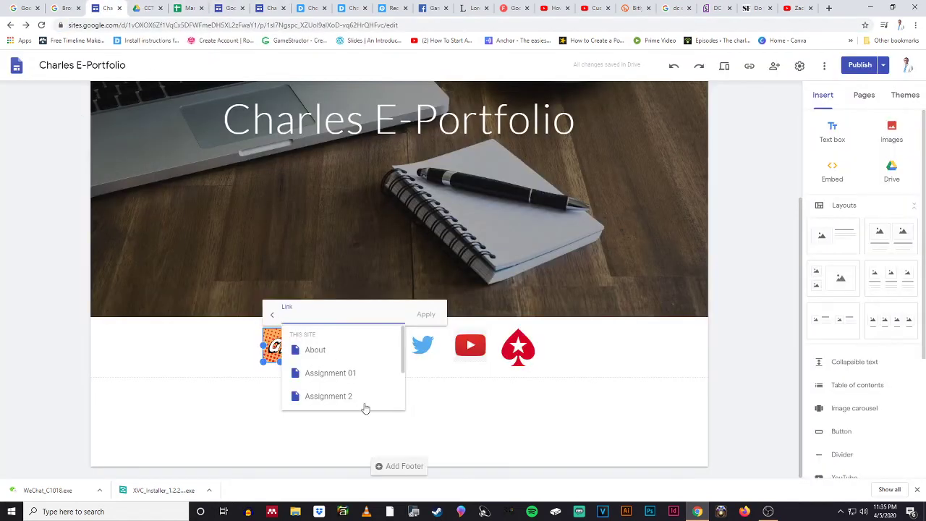
{"action": "key", "text": "ctrl+v"}
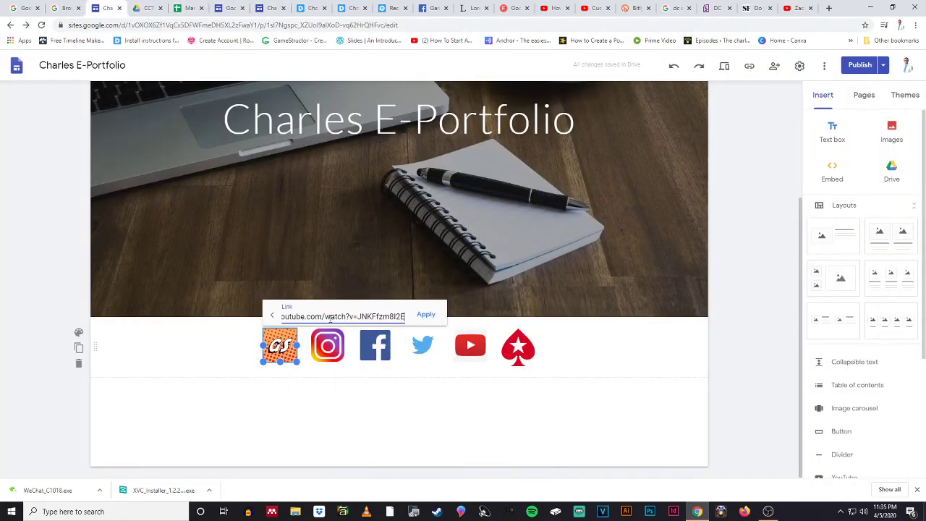
{"action": "left_click", "coordinate": [424, 317]}
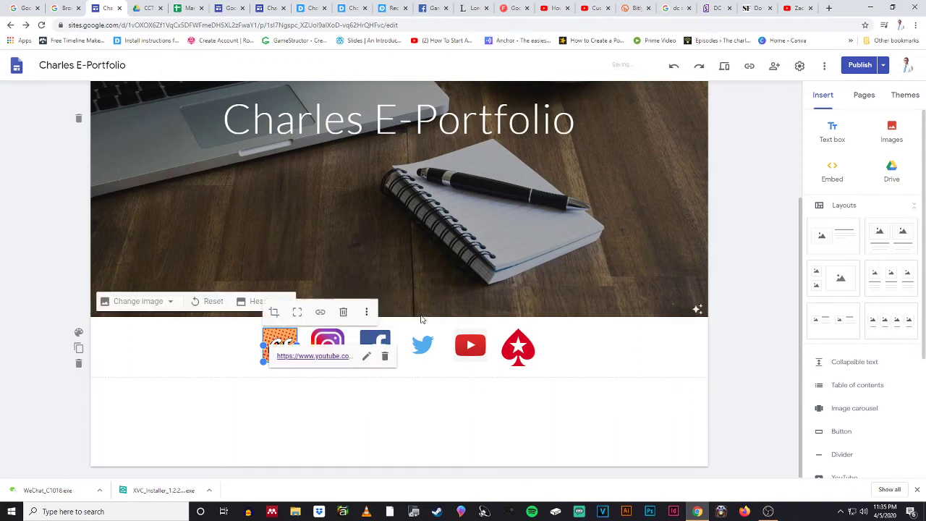
{"action": "left_click", "coordinate": [340, 421]}
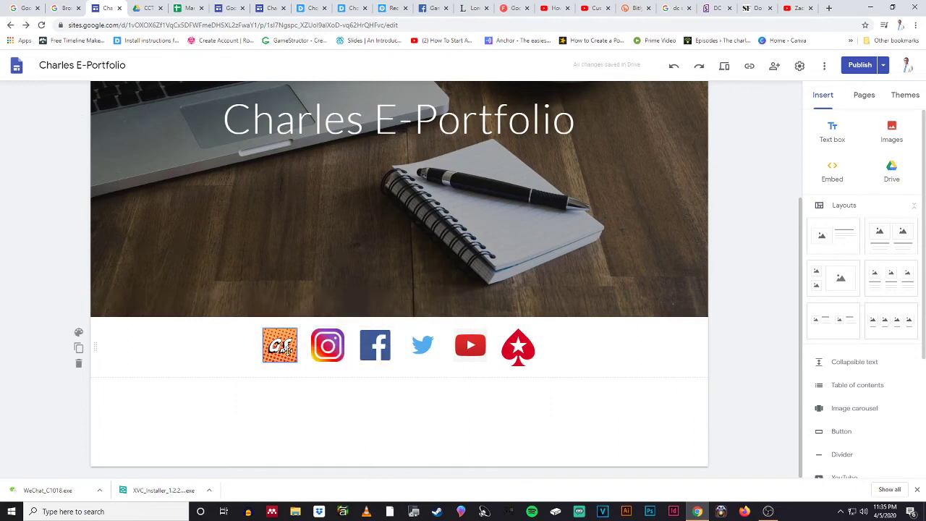
Step: Preview the Home page, test the GS icon's link, close the video it opens and return to editing
{"action": "left_click", "coordinate": [724, 66]}
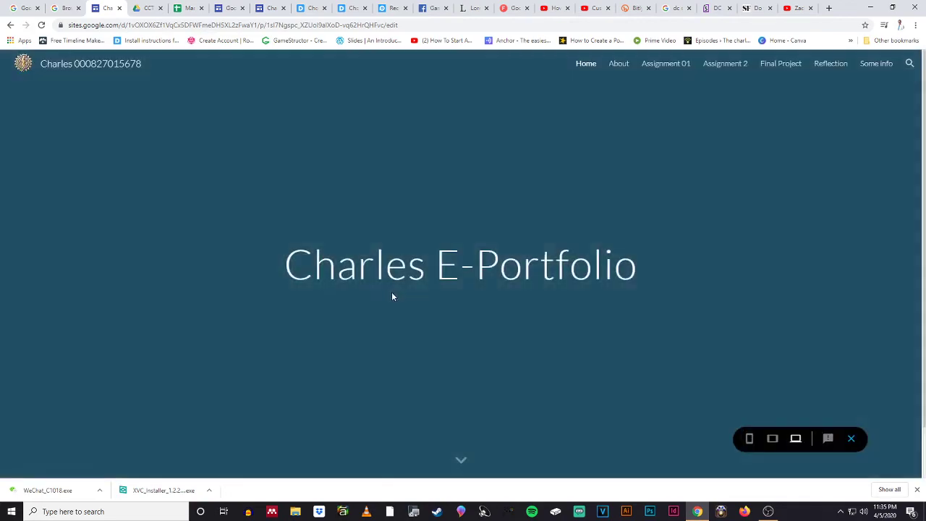
{"action": "scroll", "coordinate": [399, 293], "scroll_direction": "down", "scroll_amount": 1}
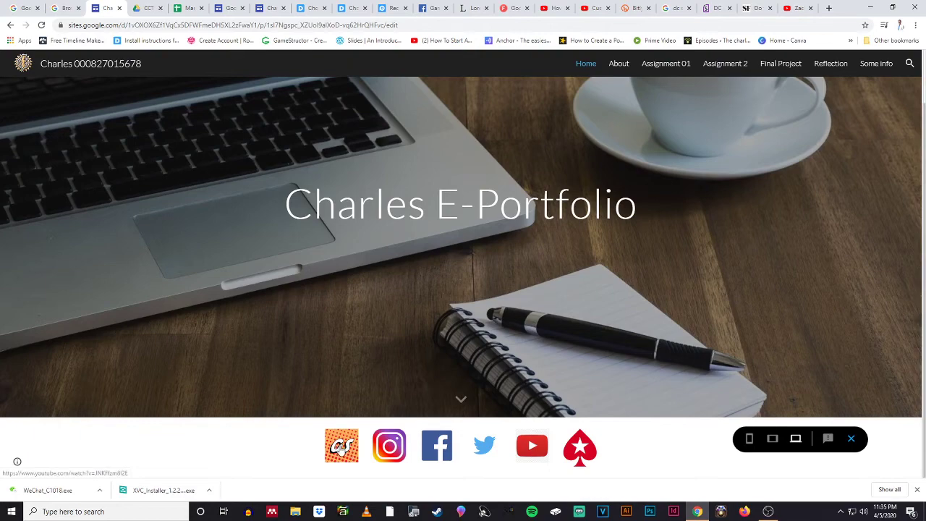
{"action": "left_click", "coordinate": [353, 441]}
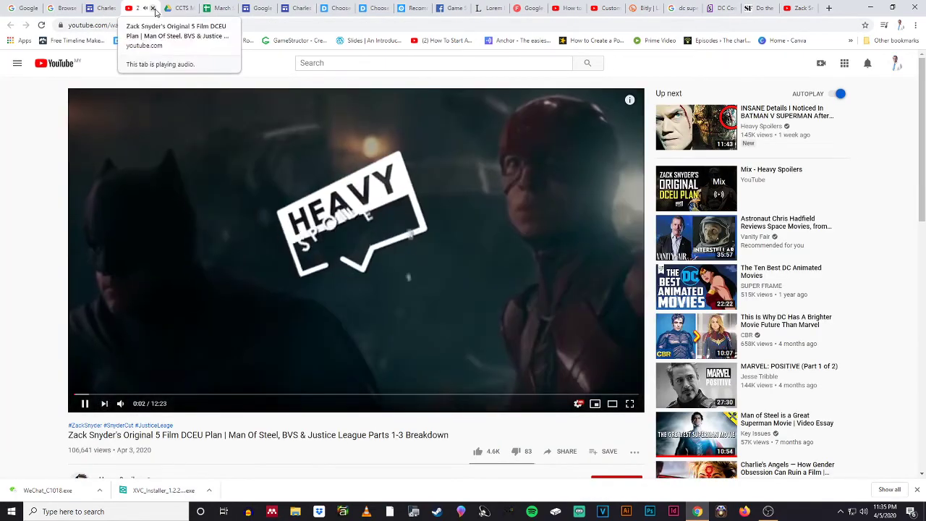
{"action": "left_click", "coordinate": [153, 9]}
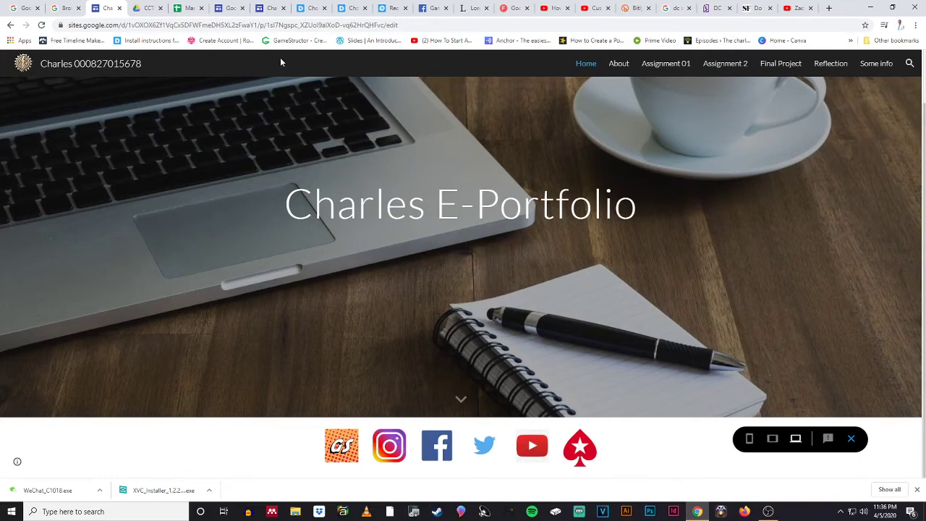
{"action": "scroll", "coordinate": [651, 336], "scroll_direction": "up", "scroll_amount": 1}
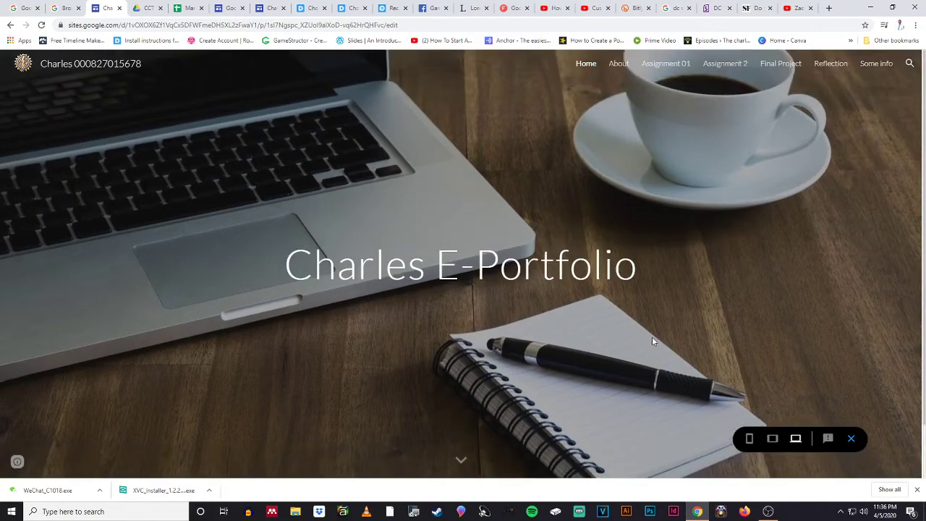
{"action": "left_click", "coordinate": [851, 440]}
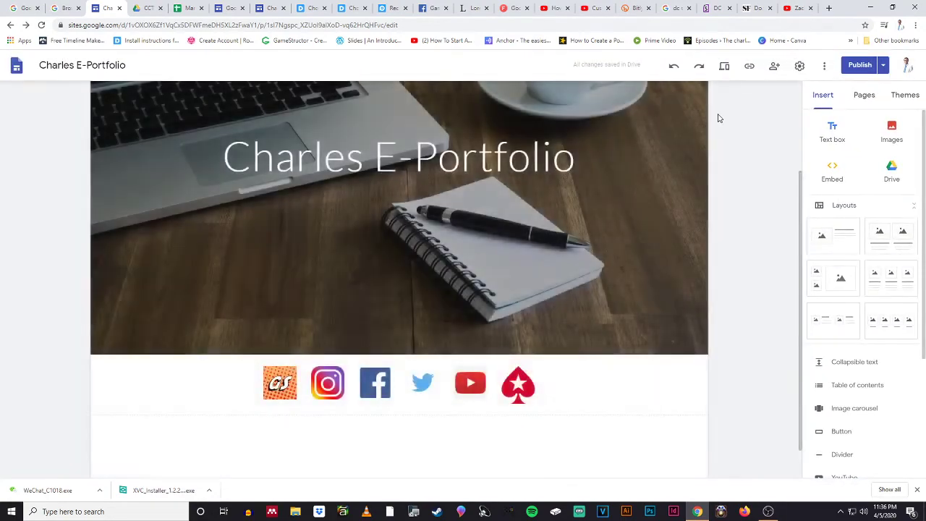
Step: Review the About page from its header to the Disqus comment area, along with the site's page list
{"action": "scroll", "coordinate": [723, 201], "scroll_direction": "up", "scroll_amount": 2}
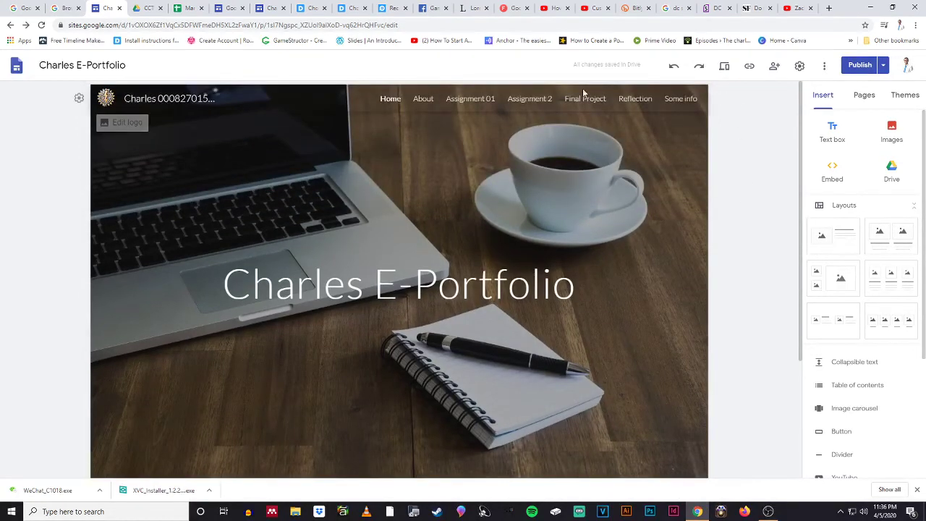
{"action": "left_click", "coordinate": [424, 101]}
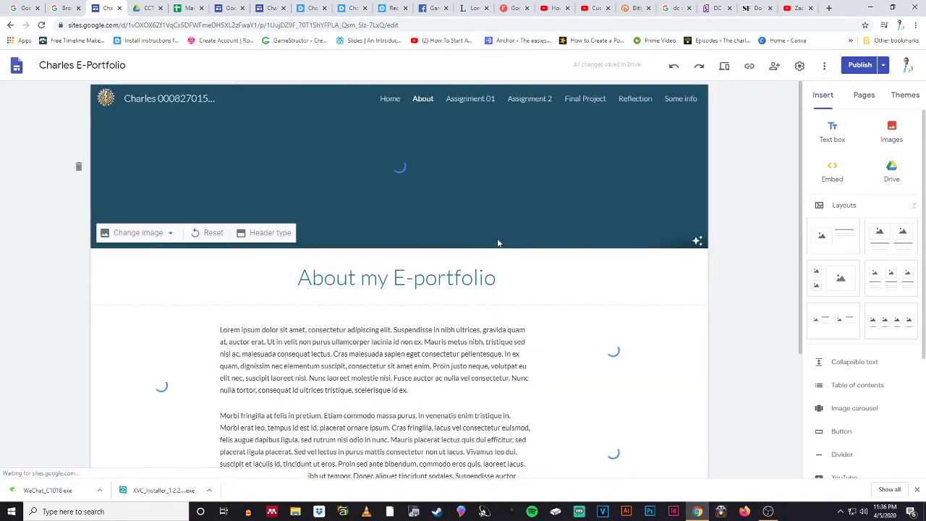
{"action": "scroll", "coordinate": [500, 244], "scroll_direction": "down", "scroll_amount": 2}
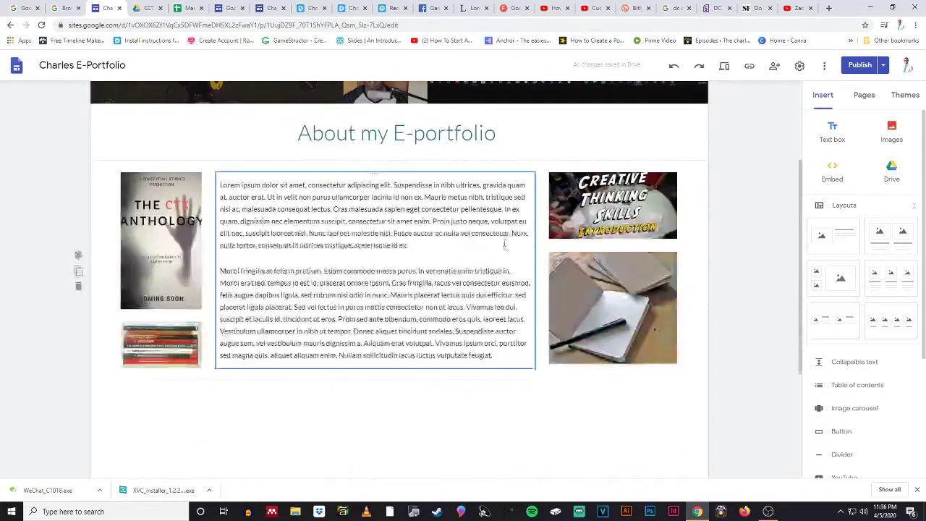
{"action": "scroll", "coordinate": [470, 231], "scroll_direction": "up", "scroll_amount": 2}
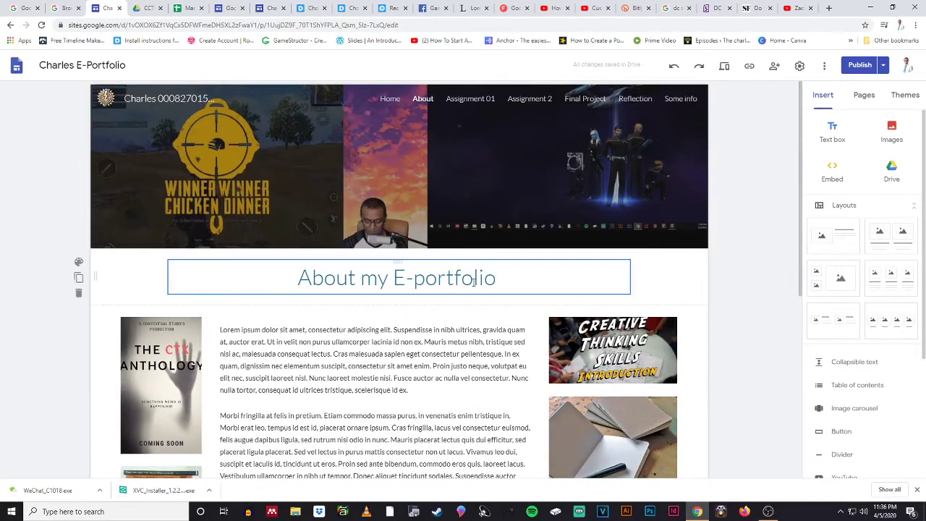
{"action": "scroll", "coordinate": [465, 230], "scroll_direction": "down", "scroll_amount": 2}
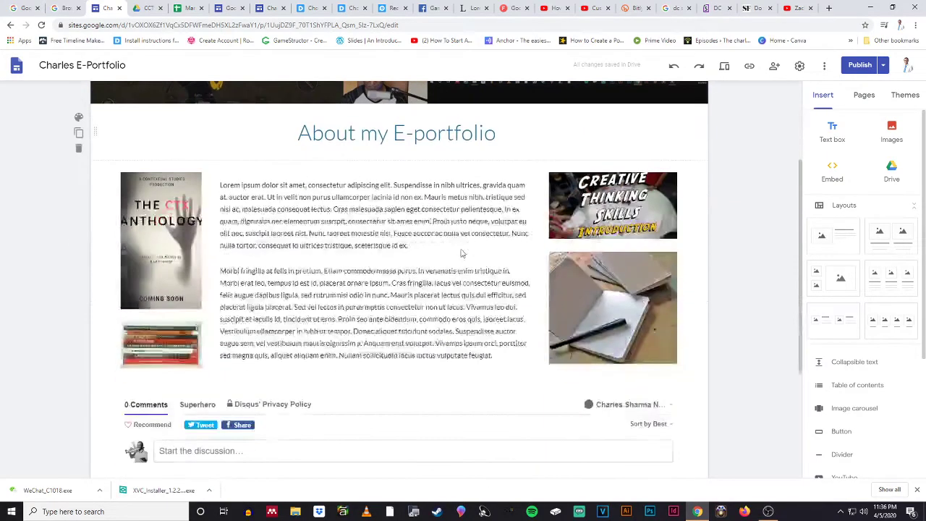
{"action": "scroll", "coordinate": [465, 248], "scroll_direction": "down", "scroll_amount": 2}
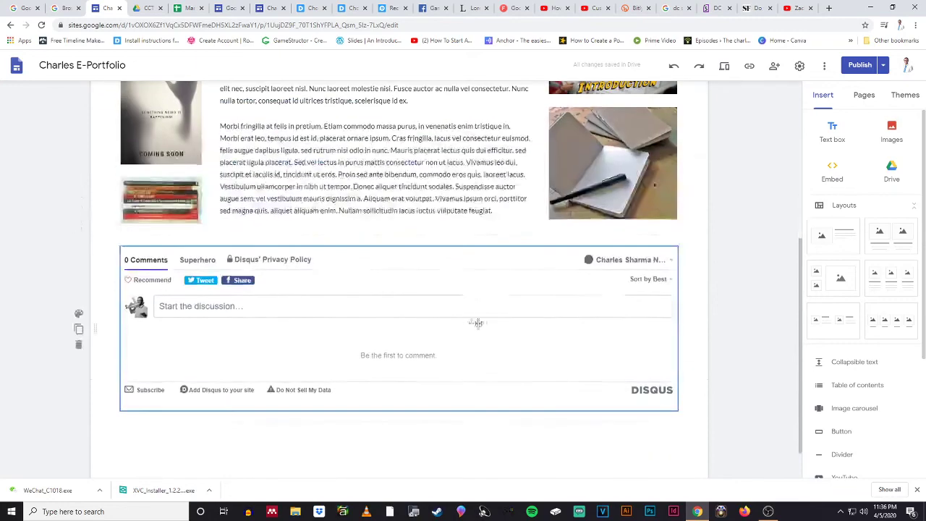
{"action": "scroll", "coordinate": [482, 308], "scroll_direction": "up", "scroll_amount": 3}
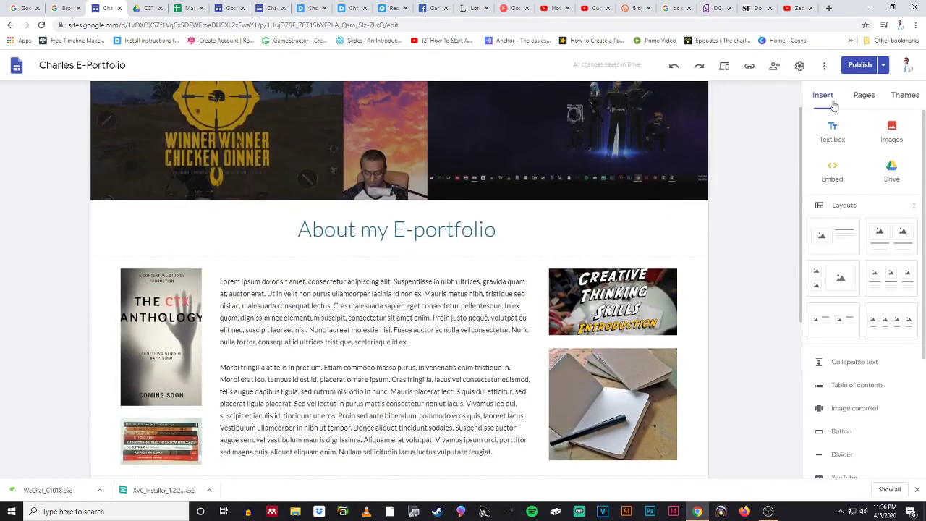
{"action": "left_click", "coordinate": [863, 96]}
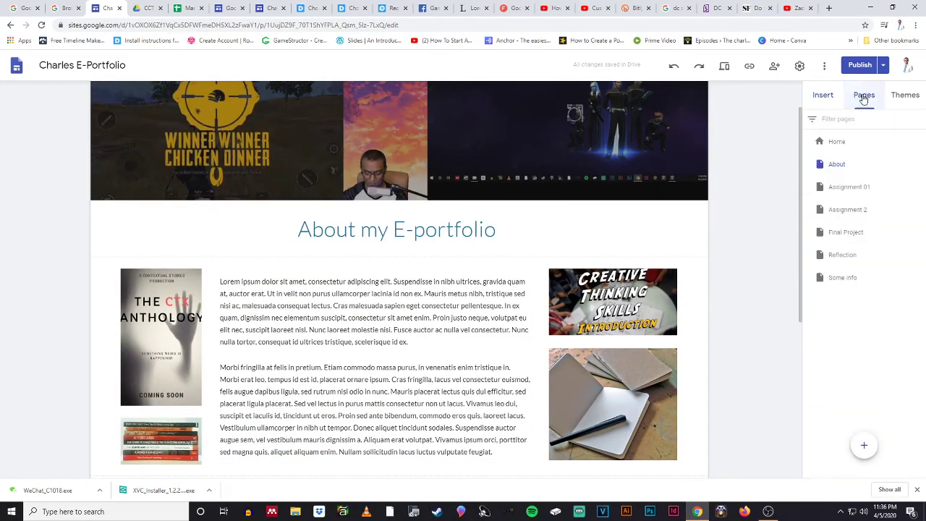
{"action": "left_click", "coordinate": [822, 95]}
{"action": "scroll", "coordinate": [658, 145], "scroll_direction": "up", "scroll_amount": 1}
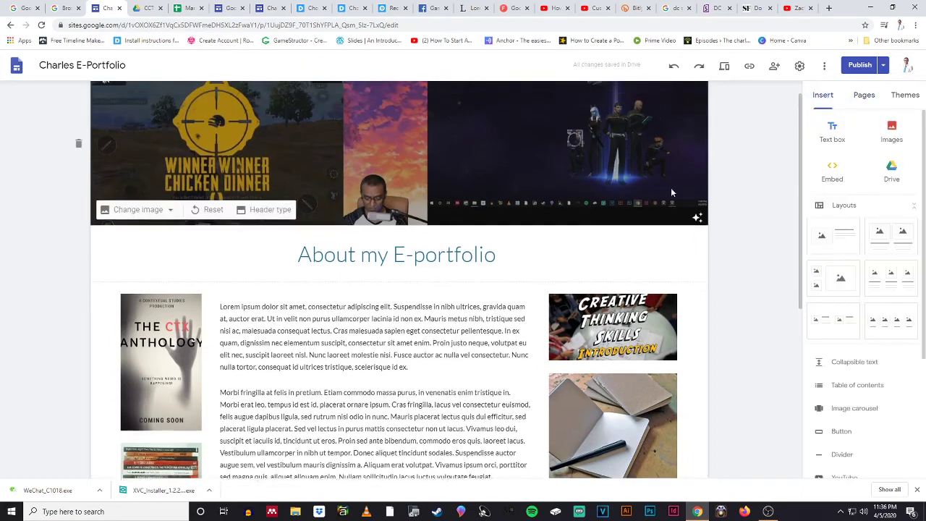
{"action": "left_click", "coordinate": [863, 98]}
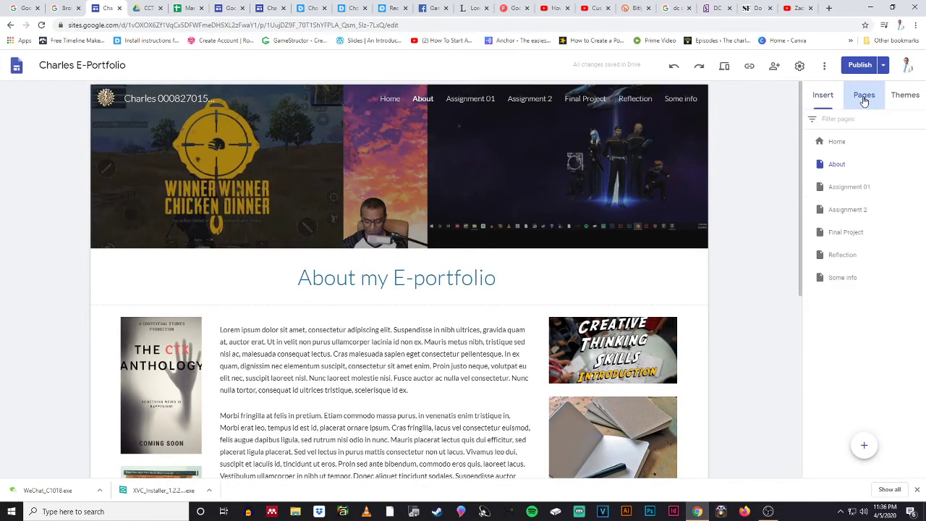
Step: Open the Assignment 01 page and review its header and first content sections
{"action": "left_click", "coordinate": [482, 102]}
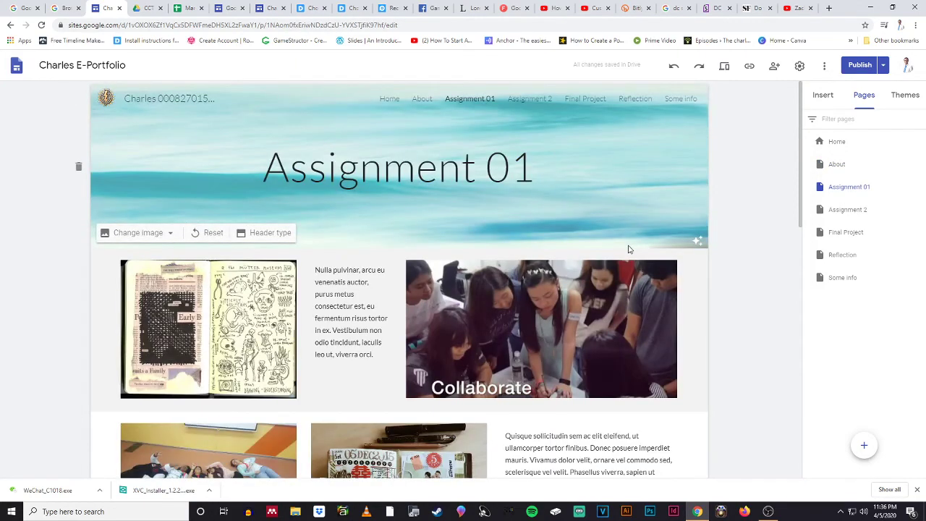
{"action": "scroll", "coordinate": [629, 249], "scroll_direction": "down", "scroll_amount": 3}
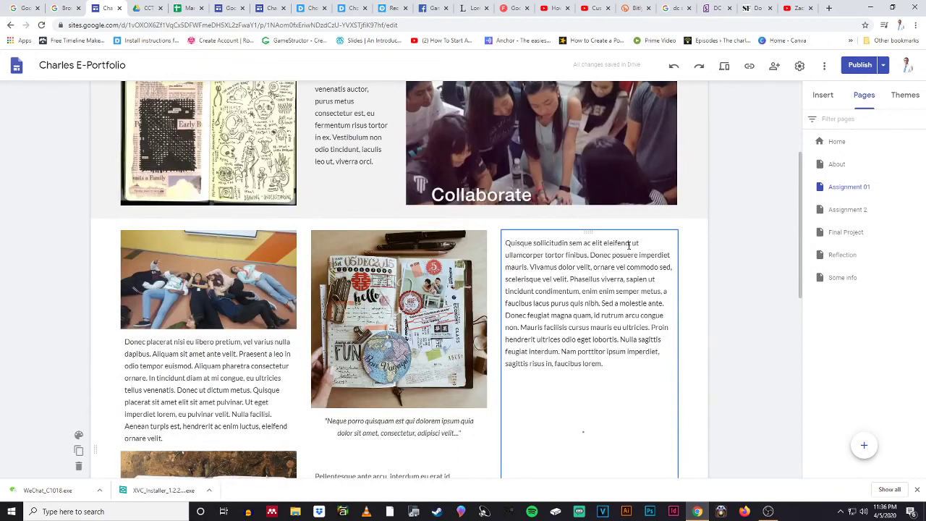
{"action": "scroll", "coordinate": [629, 244], "scroll_direction": "up", "scroll_amount": 2}
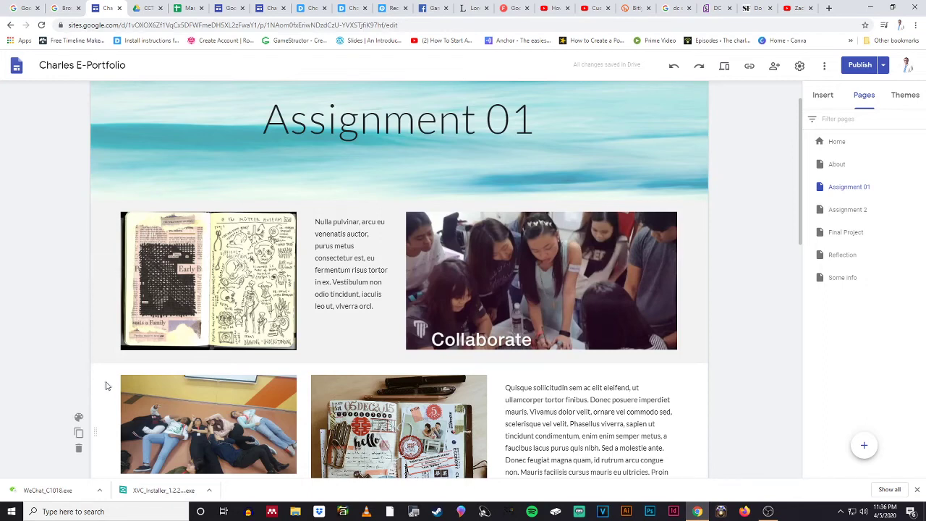
{"action": "scroll", "coordinate": [105, 385], "scroll_direction": "down", "scroll_amount": 1}
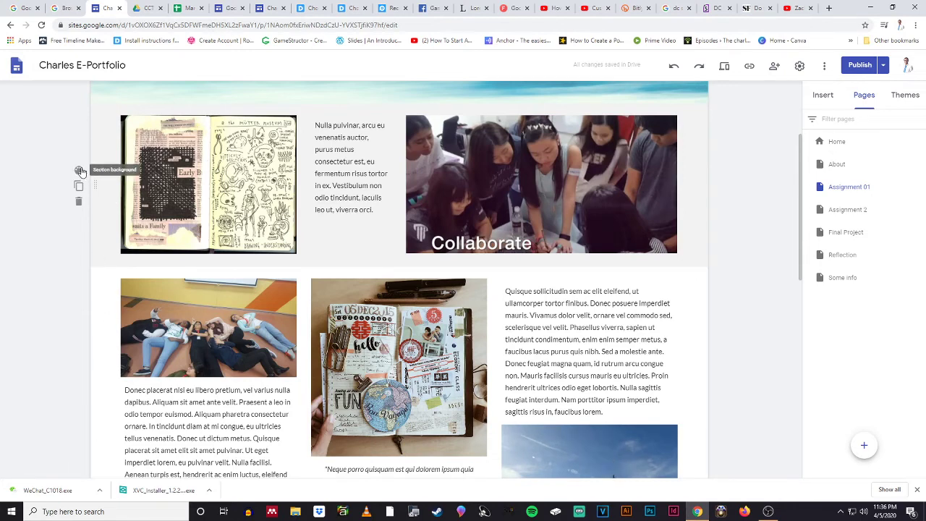
Step: Try the Regular, Emphasis 1 and Emphasis 2 backgrounds on the section directly below the Assignment 01 header
{"action": "left_click", "coordinate": [80, 170]}
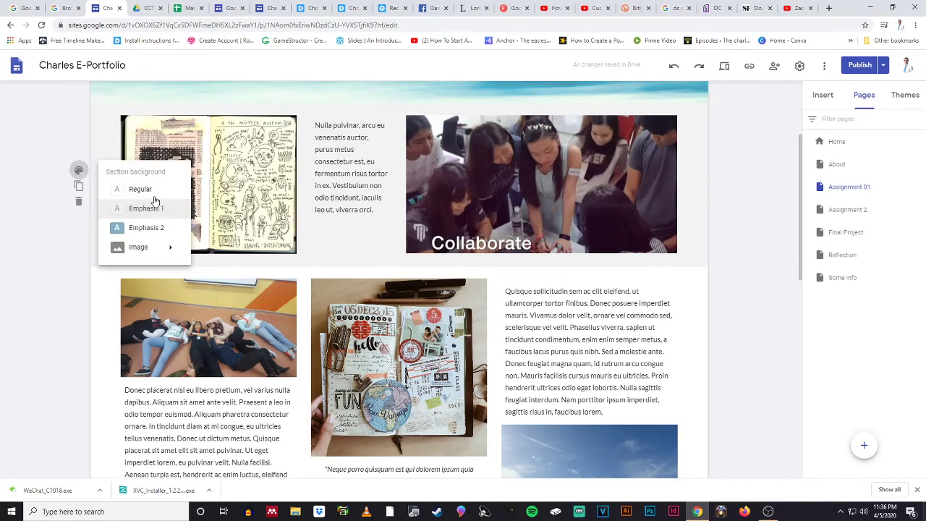
{"action": "left_click", "coordinate": [153, 191]}
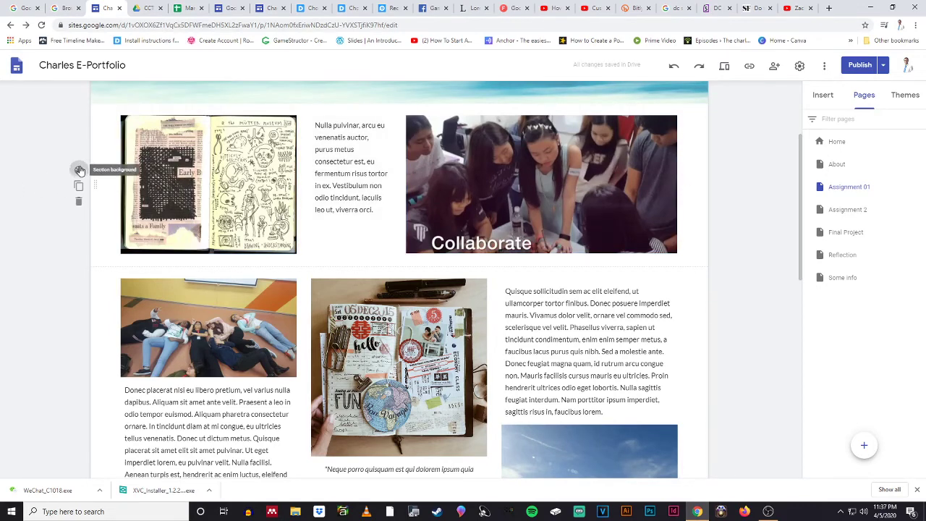
{"action": "left_click", "coordinate": [79, 171]}
{"action": "left_click", "coordinate": [131, 208]}
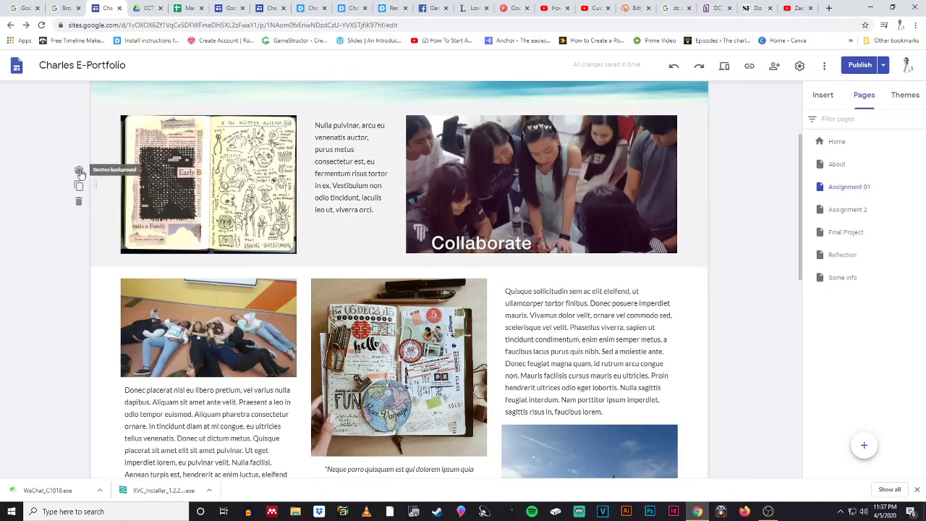
{"action": "left_click", "coordinate": [78, 172]}
{"action": "left_click", "coordinate": [150, 229]}
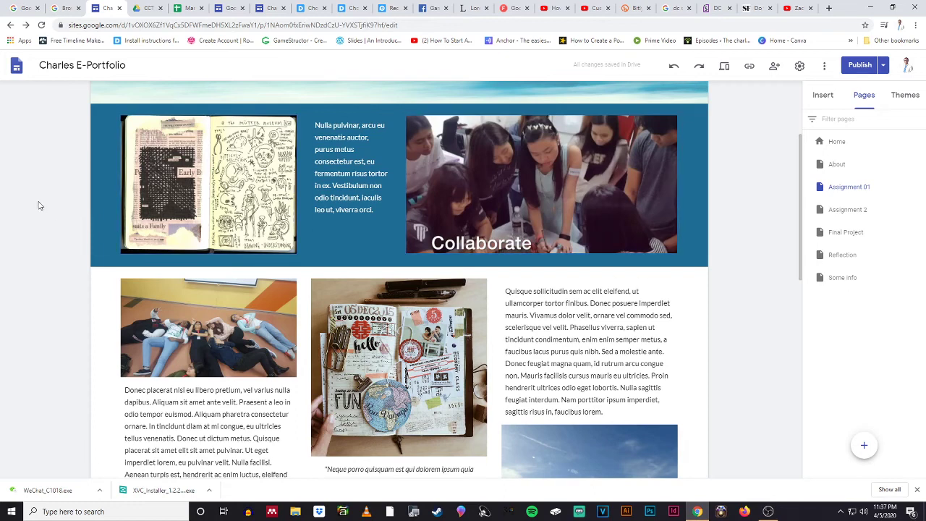
Step: Set the background of the section below the Assignment 01 header to the pale beach surf image from the gallery
{"action": "left_click", "coordinate": [78, 170]}
{"action": "mouse_move", "coordinate": [134, 246]}
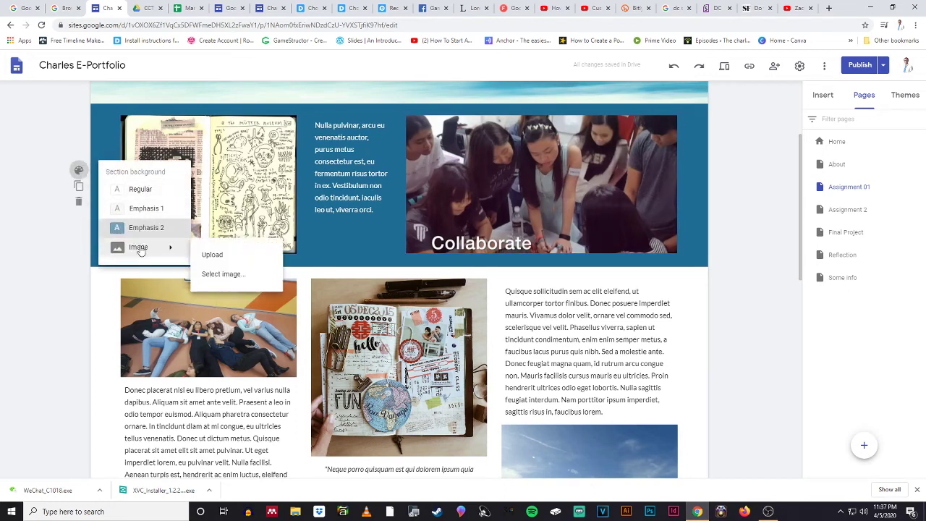
{"action": "left_click", "coordinate": [209, 274]}
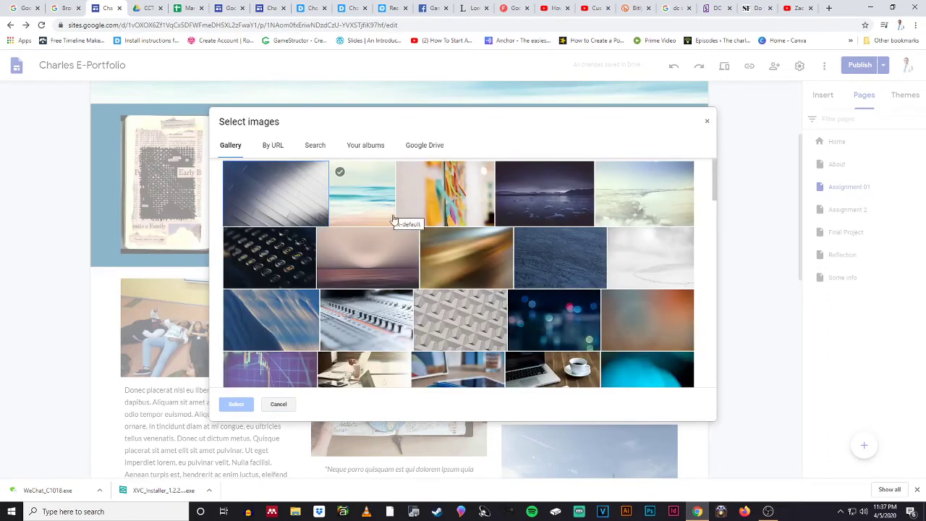
{"action": "left_click", "coordinate": [658, 268]}
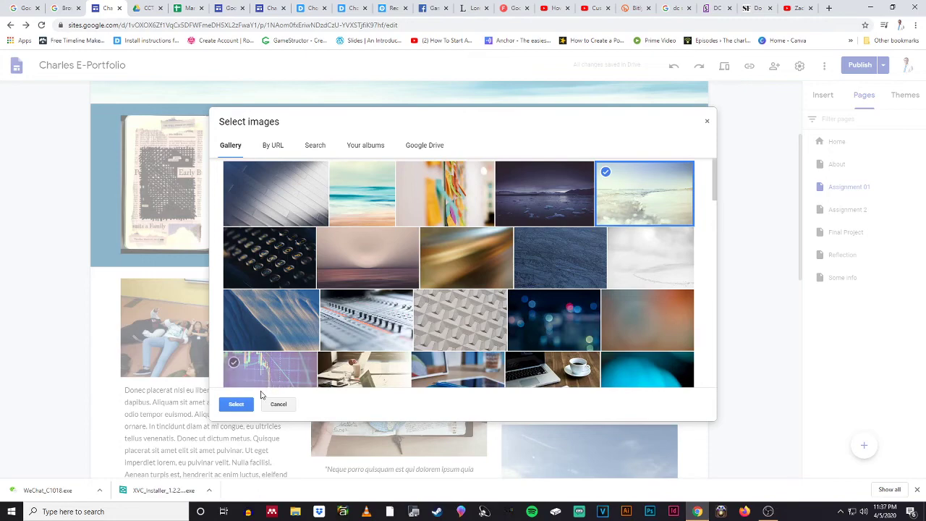
{"action": "left_click", "coordinate": [236, 403]}
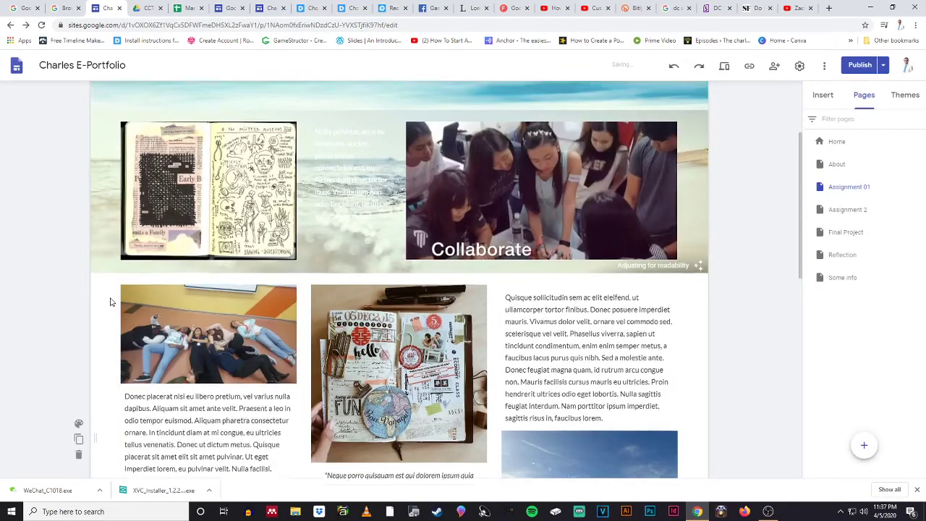
{"action": "scroll", "coordinate": [109, 300], "scroll_direction": "up", "scroll_amount": 2}
{"action": "scroll", "coordinate": [427, 271], "scroll_direction": "down", "scroll_amount": 1}
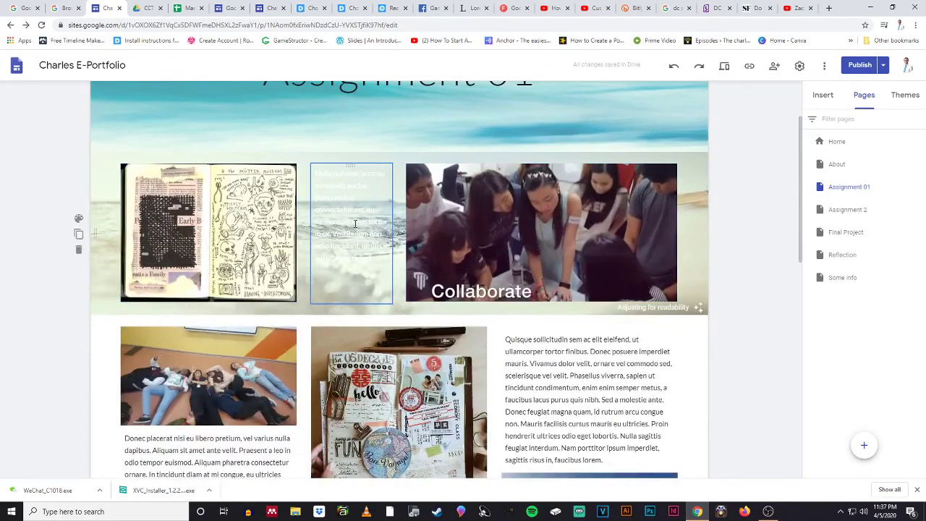
{"action": "left_click", "coordinate": [356, 173]}
{"action": "left_click", "coordinate": [394, 150]}
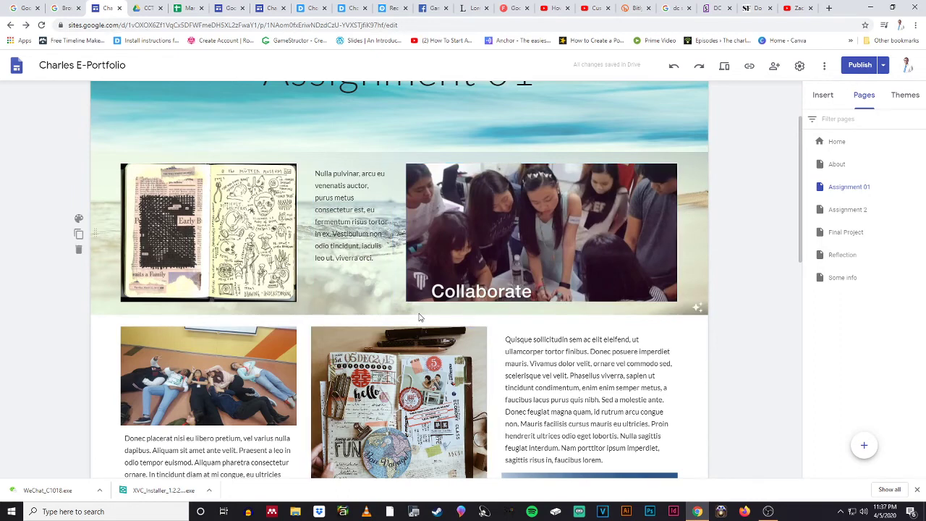
Step: Review the rest of Assignment 01, and the Assignment 2 and Final Project pages down to their Disqus comment areas
{"action": "scroll", "coordinate": [495, 314], "scroll_direction": "down", "scroll_amount": 3}
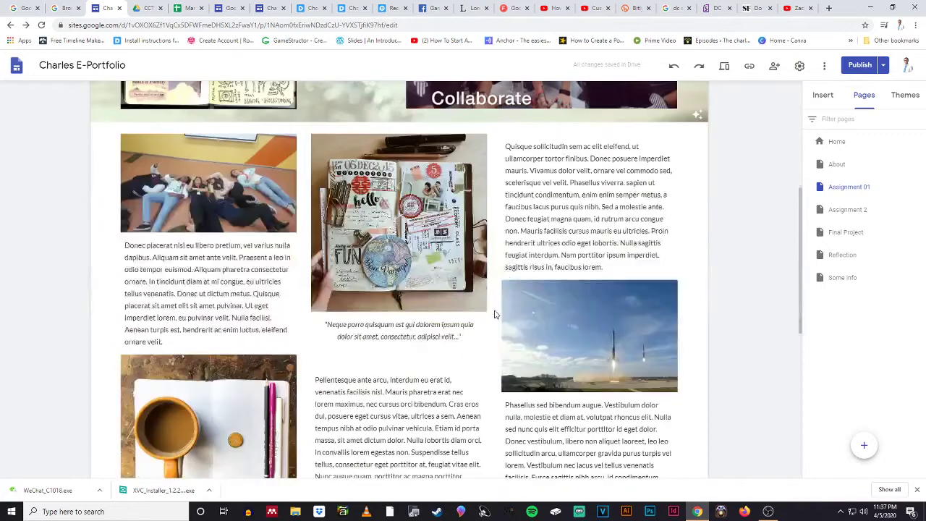
{"action": "scroll", "coordinate": [495, 313], "scroll_direction": "up", "scroll_amount": 3}
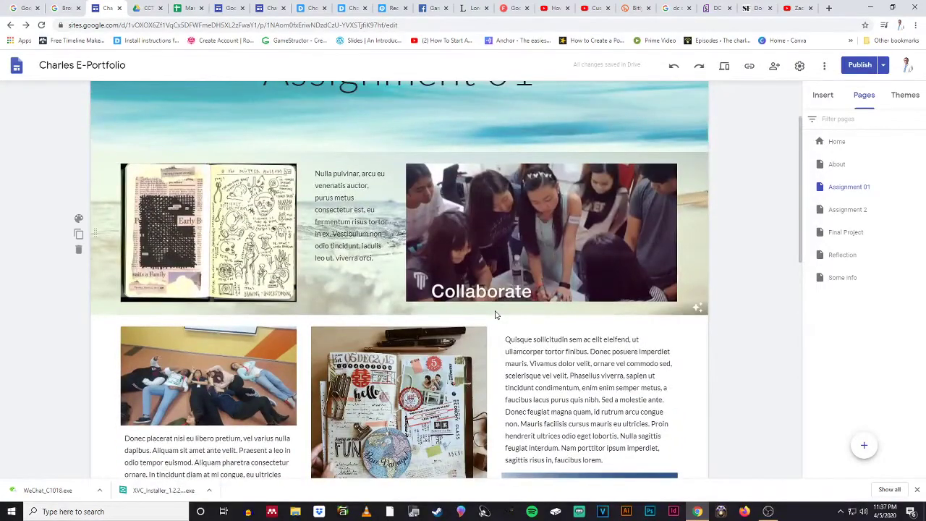
{"action": "left_click", "coordinate": [841, 209]}
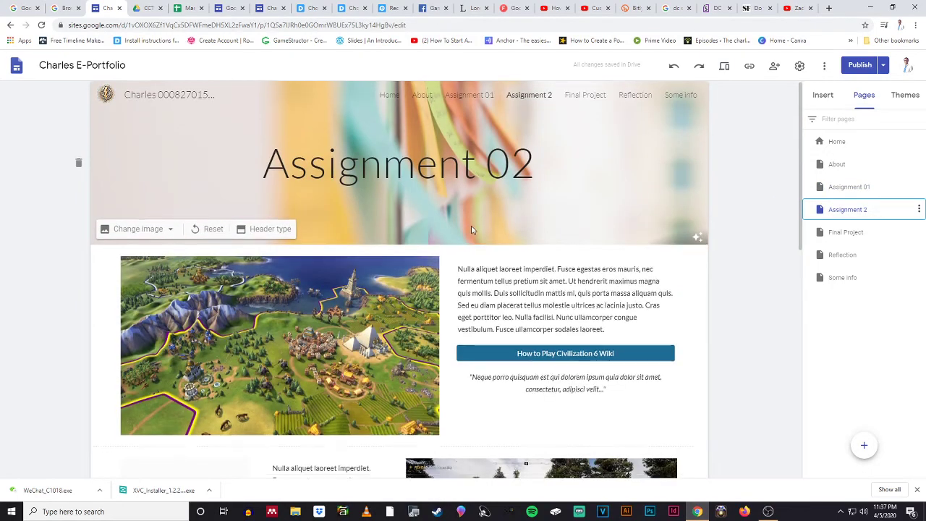
{"action": "scroll", "coordinate": [470, 225], "scroll_direction": "down", "scroll_amount": 7}
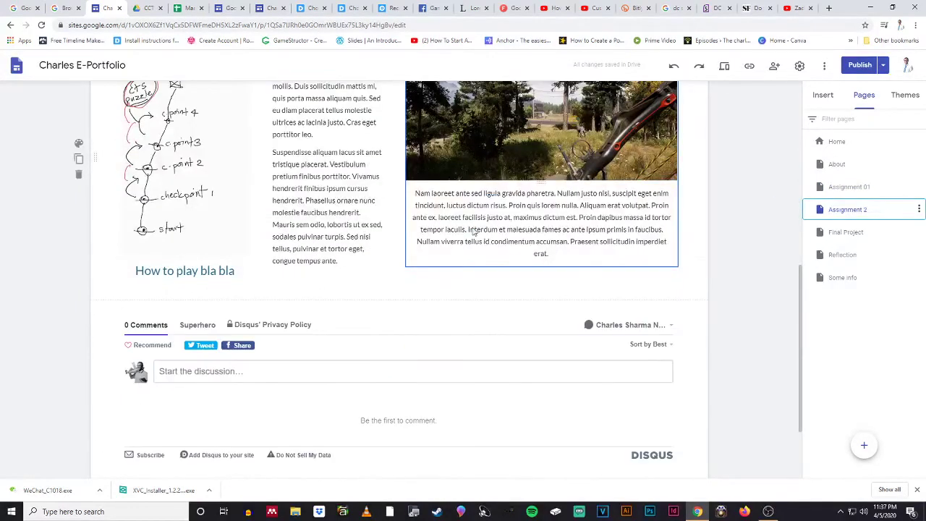
{"action": "scroll", "coordinate": [473, 228], "scroll_direction": "up", "scroll_amount": 3}
{"action": "left_click", "coordinate": [856, 234]}
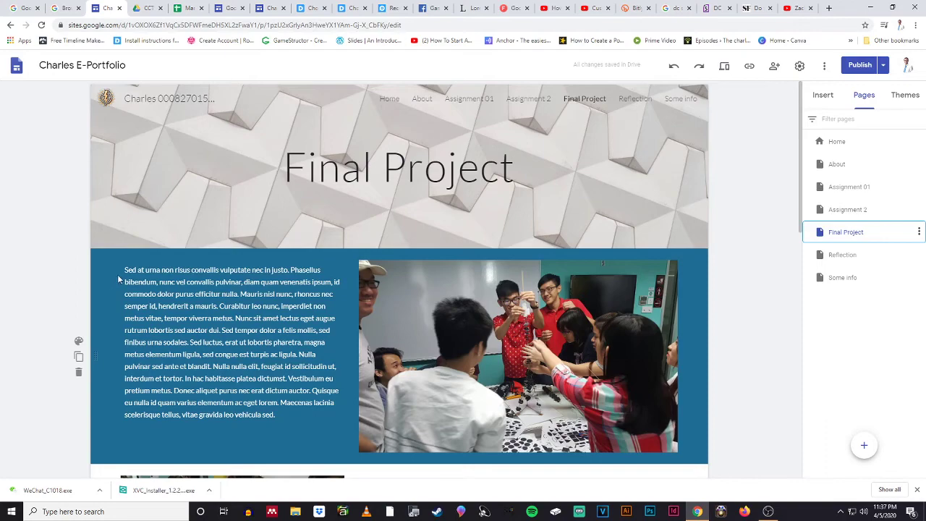
{"action": "scroll", "coordinate": [208, 264], "scroll_direction": "down", "scroll_amount": 6}
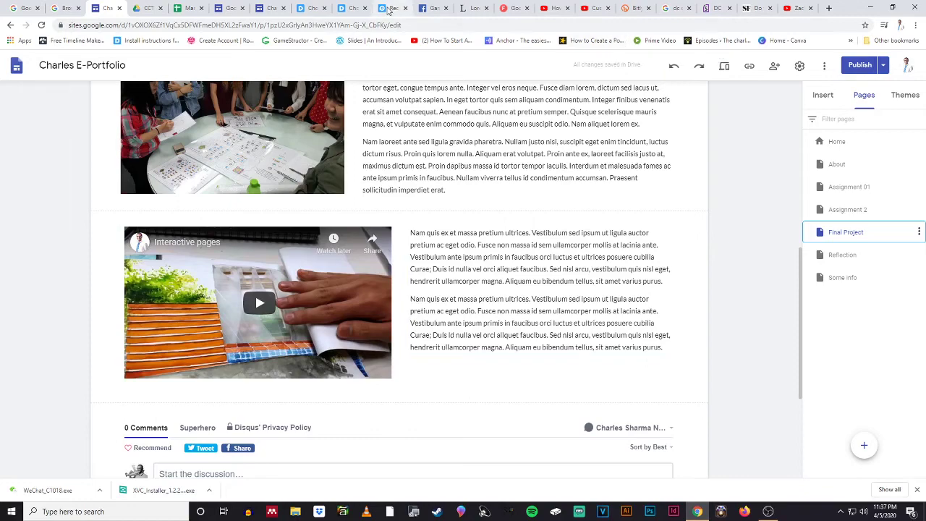
{"action": "scroll", "coordinate": [253, 304], "scroll_direction": "up", "scroll_amount": 6}
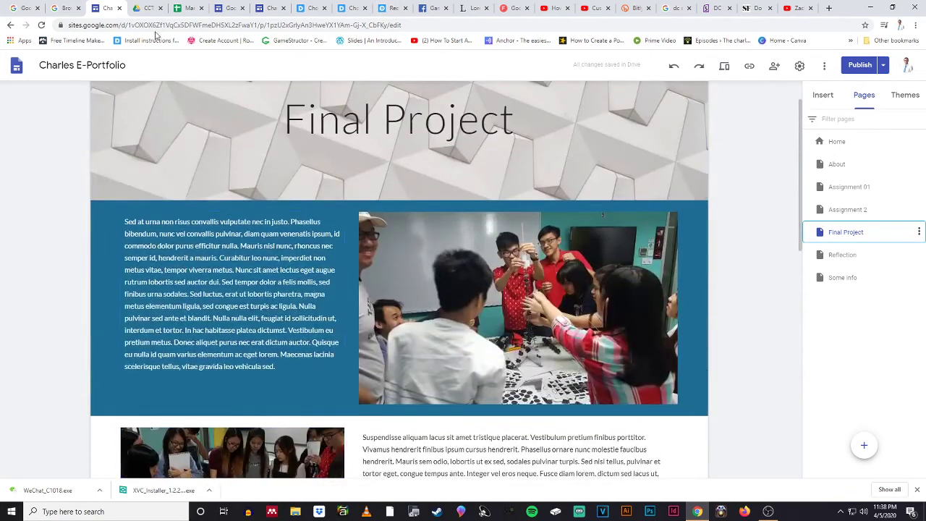
Step: Switch to the Disqus admin site and review its Plus, Pro, Business and Basic subscription plans and the account options
{"action": "left_click", "coordinate": [309, 8]}
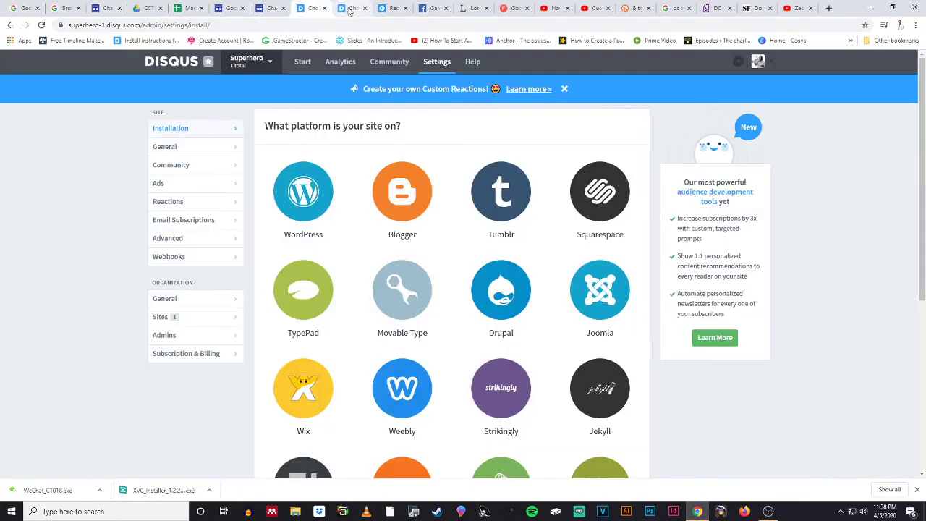
{"action": "left_click", "coordinate": [344, 9]}
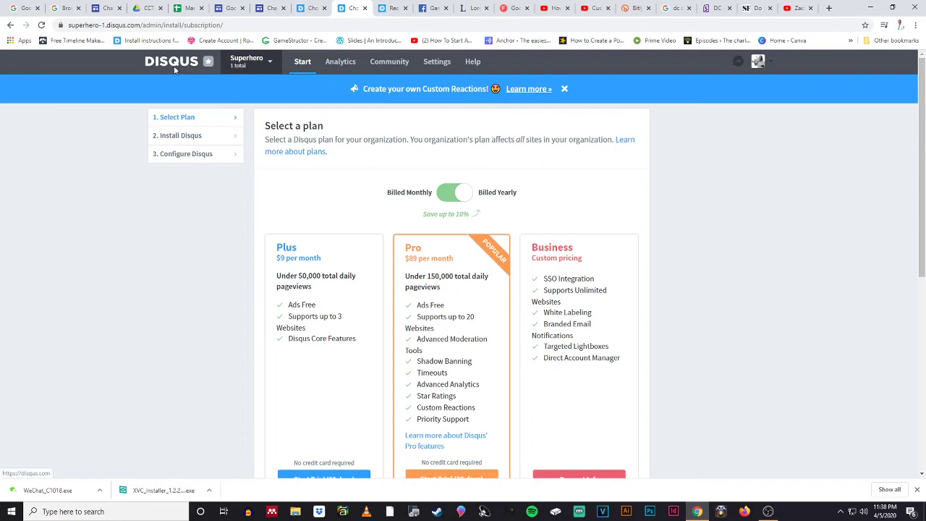
{"action": "left_click", "coordinate": [311, 10]}
{"action": "left_click", "coordinate": [350, 9]}
{"action": "scroll", "coordinate": [344, 136], "scroll_direction": "down", "scroll_amount": 3}
{"action": "scroll", "coordinate": [343, 137], "scroll_direction": "up", "scroll_amount": 1}
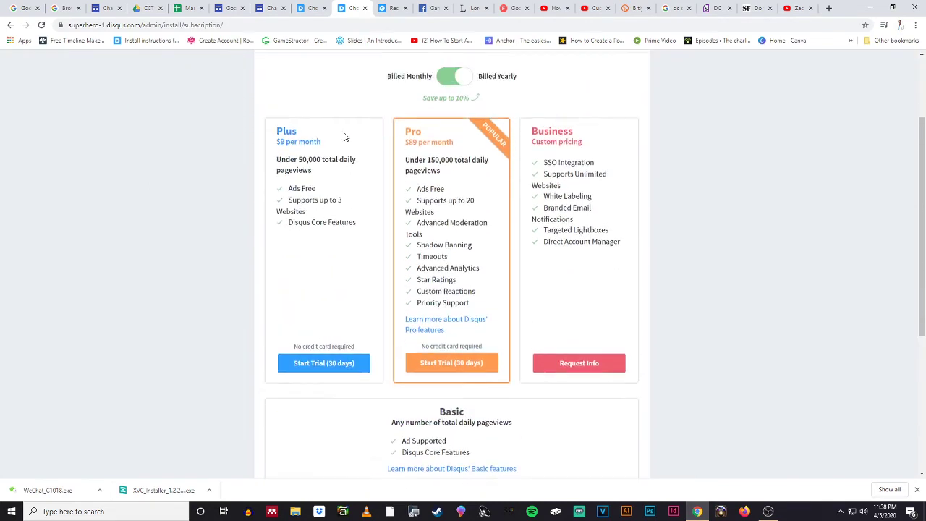
{"action": "scroll", "coordinate": [343, 136], "scroll_direction": "down", "scroll_amount": 1}
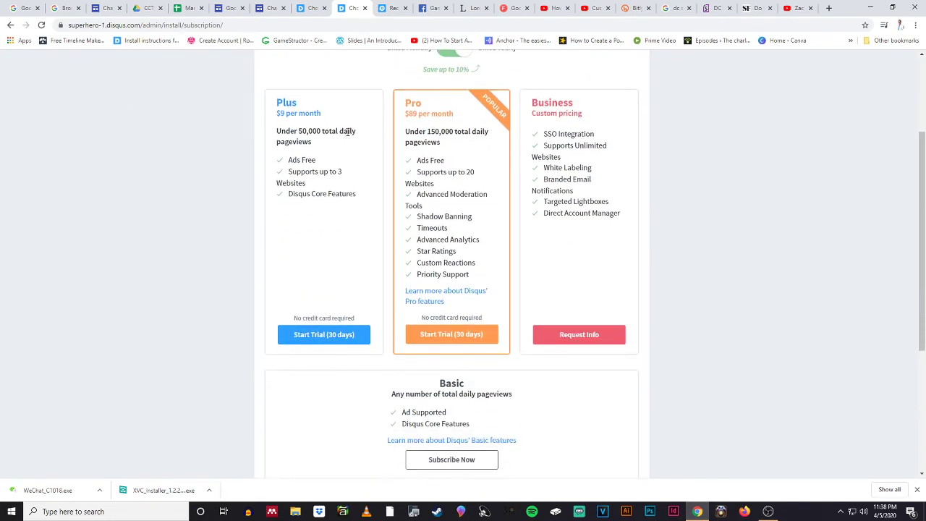
{"action": "scroll", "coordinate": [402, 387], "scroll_direction": "down", "scroll_amount": 3}
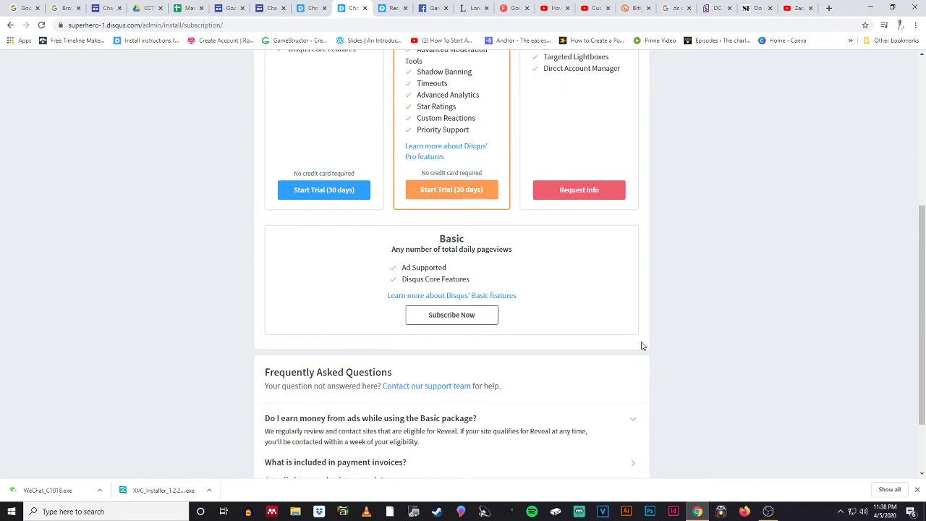
{"action": "scroll", "coordinate": [655, 348], "scroll_direction": "up", "scroll_amount": 4}
{"action": "scroll", "coordinate": [655, 348], "scroll_direction": "up", "scroll_amount": 2}
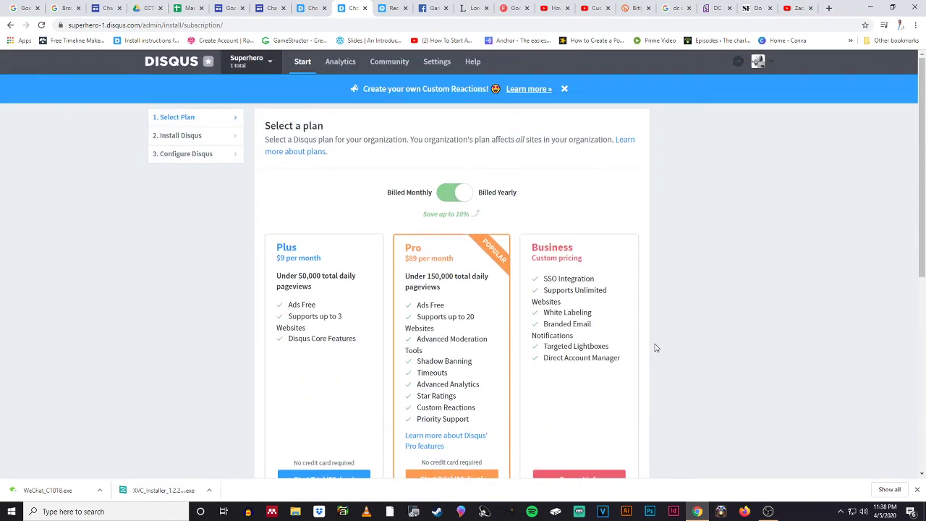
{"action": "left_click", "coordinate": [766, 61]}
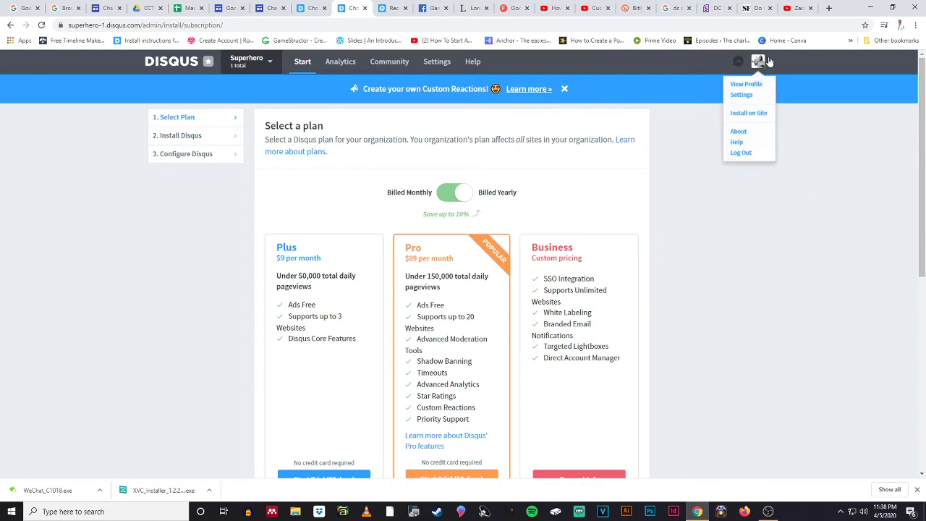
{"action": "left_click", "coordinate": [689, 204]}
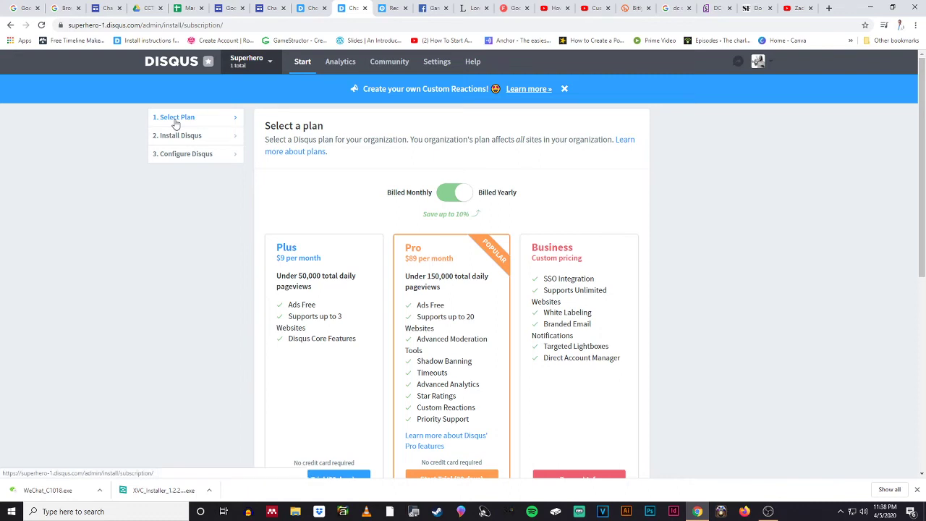
Step: Review the platforms for installing Disqus, choose manual installation with Universal Code and display the embed code in its instructions
{"action": "left_click", "coordinate": [192, 141]}
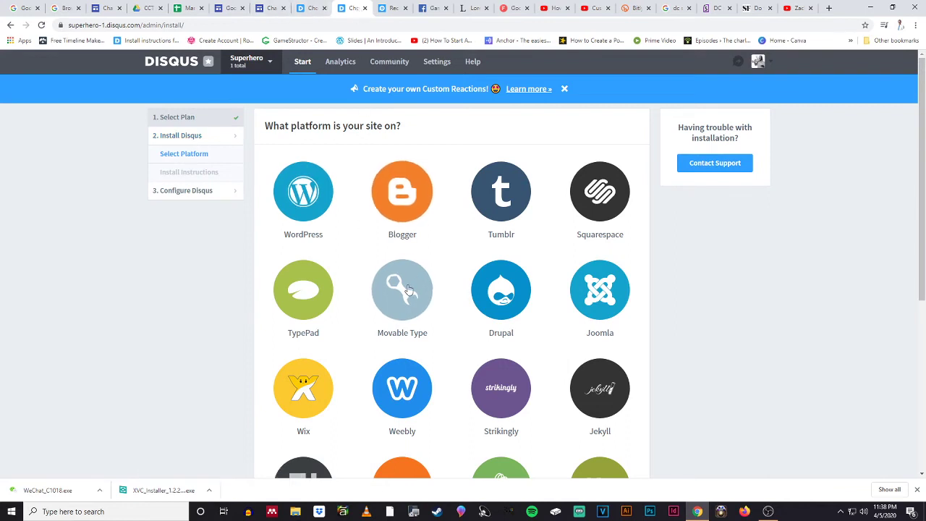
{"action": "scroll", "coordinate": [485, 279], "scroll_direction": "down", "scroll_amount": 1}
{"action": "scroll", "coordinate": [486, 281], "scroll_direction": "down", "scroll_amount": 2}
{"action": "scroll", "coordinate": [319, 182], "scroll_direction": "up", "scroll_amount": 3}
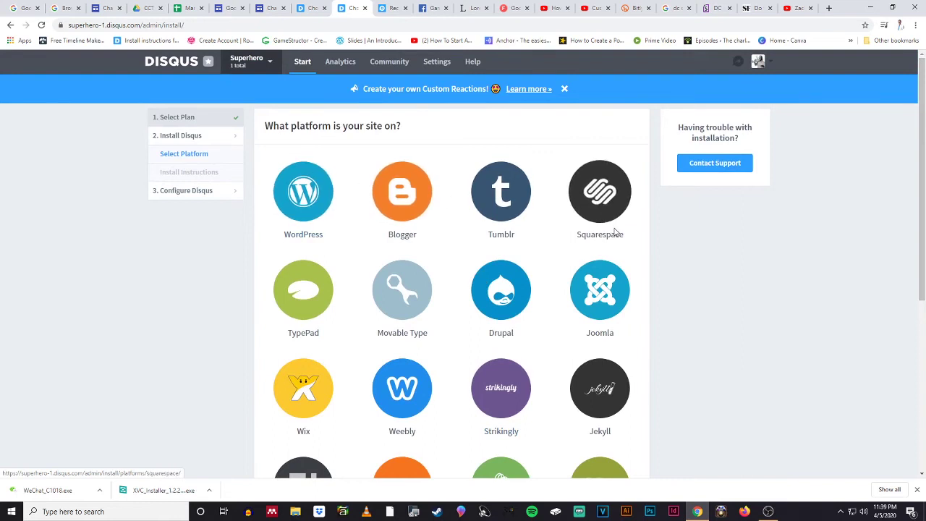
{"action": "scroll", "coordinate": [616, 181], "scroll_direction": "down", "scroll_amount": 3}
{"action": "scroll", "coordinate": [500, 296], "scroll_direction": "down", "scroll_amount": 3}
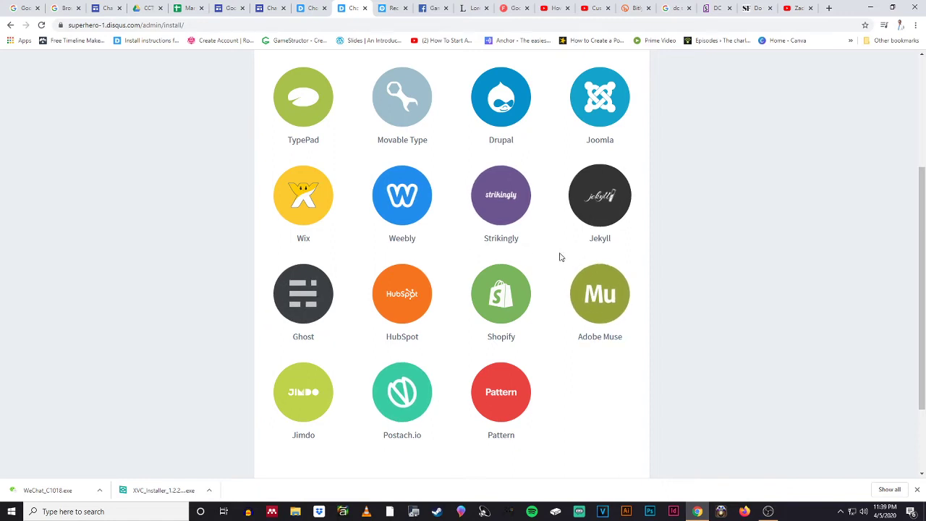
{"action": "scroll", "coordinate": [572, 405], "scroll_direction": "down", "scroll_amount": 3}
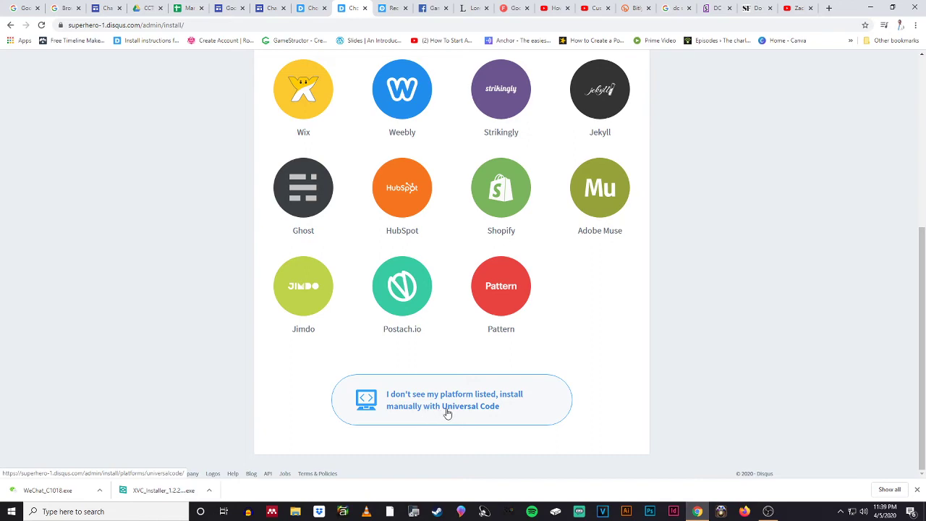
{"action": "left_click", "coordinate": [488, 410]}
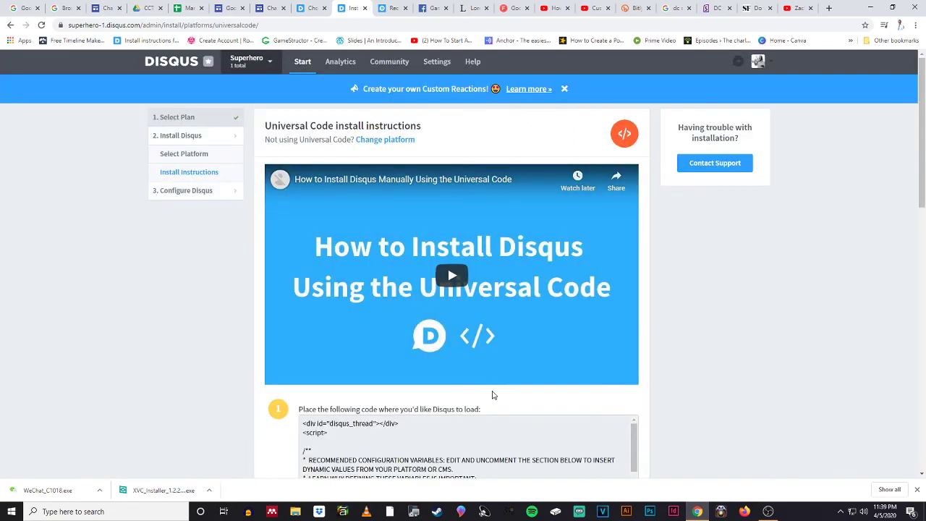
{"action": "scroll", "coordinate": [496, 392], "scroll_direction": "down", "scroll_amount": 4}
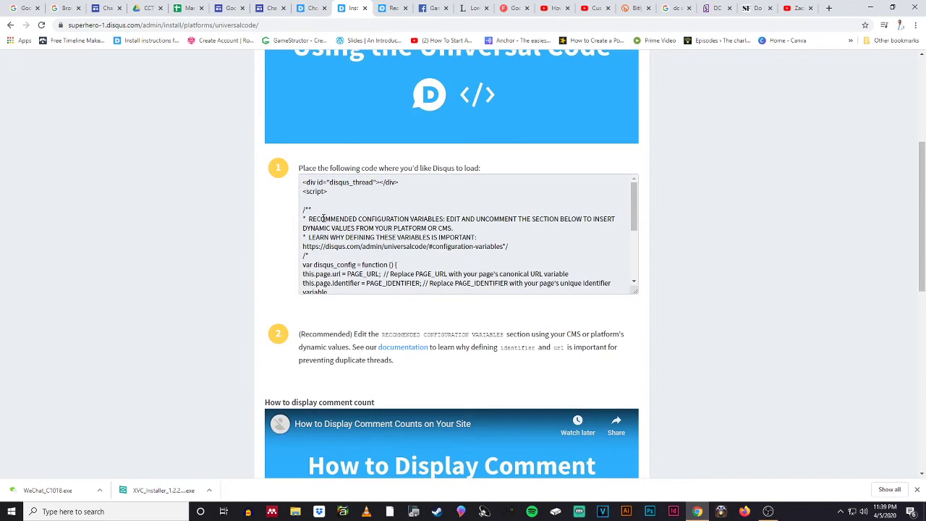
Step: Highlight the full Universal Code snippet in the Disqus installation instructions to show what has to be copied
{"action": "left_click_drag", "start_coordinate": [303, 182], "coordinate": [517, 304]}
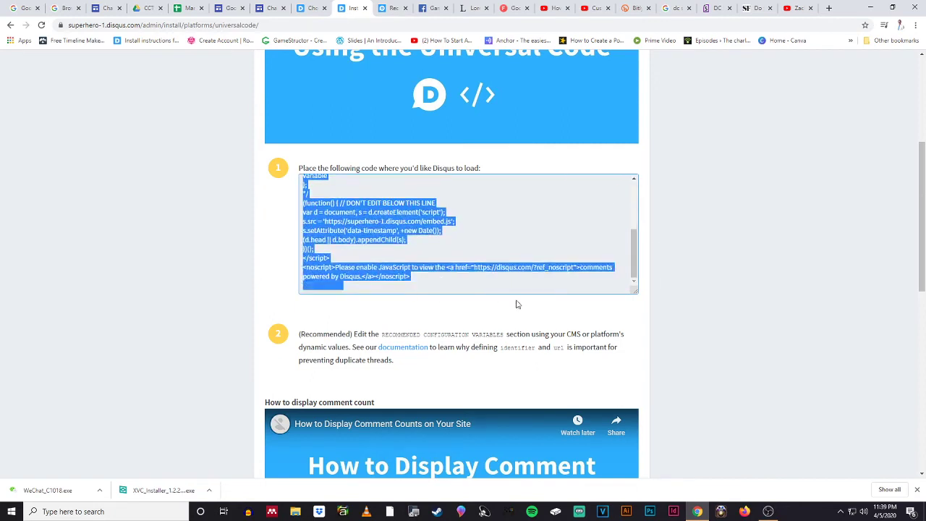
{"action": "left_click", "coordinate": [508, 214]}
{"action": "left_click_drag", "start_coordinate": [415, 277], "coordinate": [282, 165]}
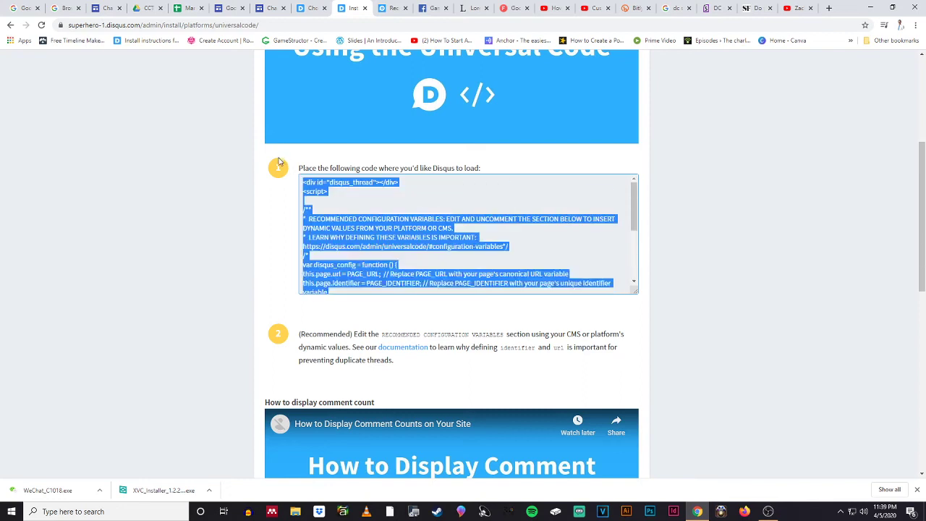
{"action": "left_click", "coordinate": [436, 199]}
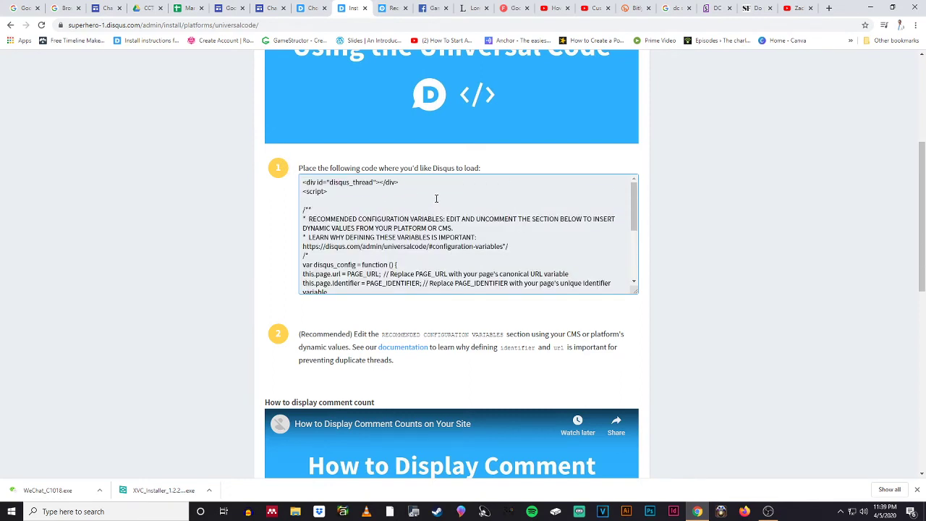
Step: Switch to the published e-portfolio and review the font guide and Disqus comment videos on the Some info page
{"action": "left_click", "coordinate": [269, 8]}
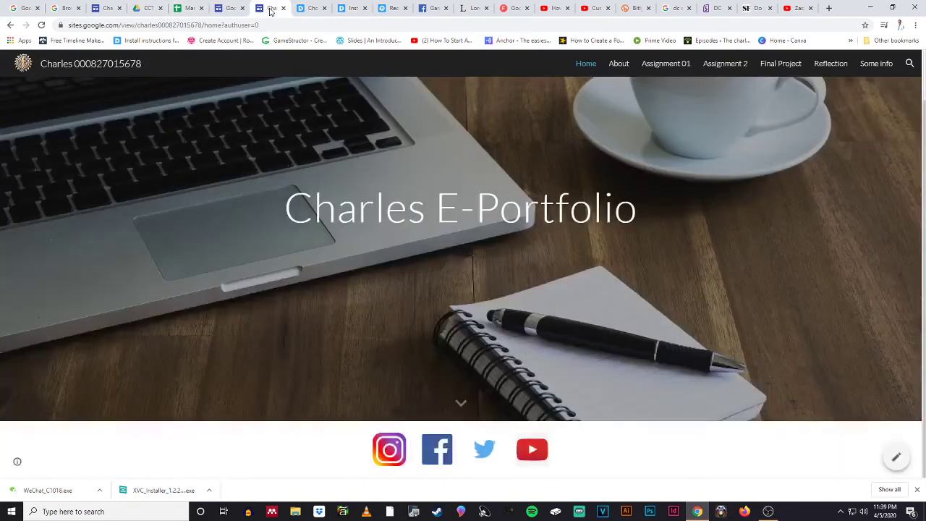
{"action": "left_click", "coordinate": [877, 66]}
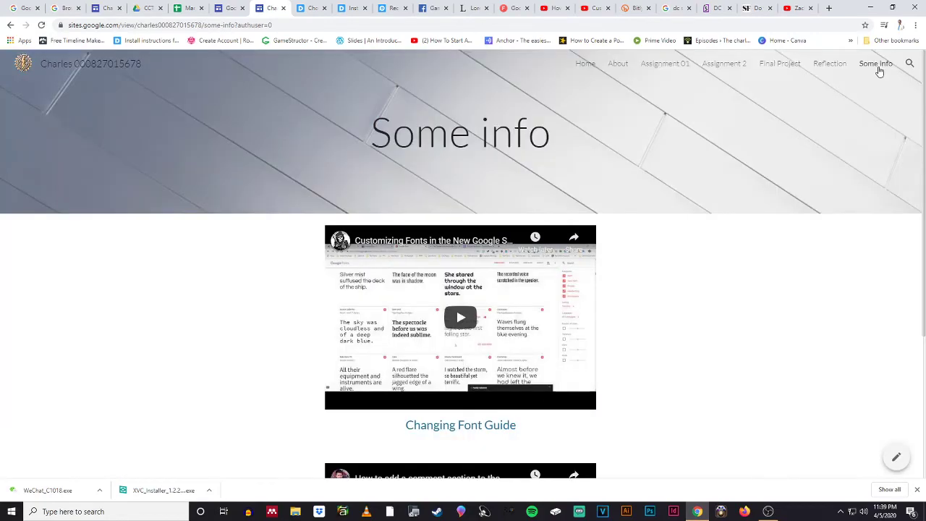
{"action": "scroll", "coordinate": [591, 191], "scroll_direction": "down", "scroll_amount": 2}
{"action": "scroll", "coordinate": [591, 191], "scroll_direction": "down", "scroll_amount": 1}
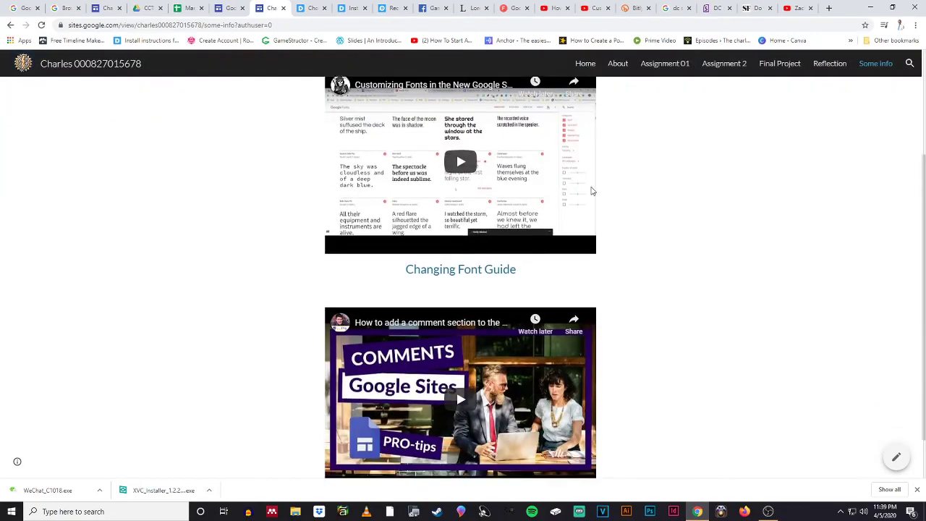
{"action": "scroll", "coordinate": [591, 191], "scroll_direction": "up", "scroll_amount": 2}
{"action": "scroll", "coordinate": [590, 191], "scroll_direction": "down", "scroll_amount": 2}
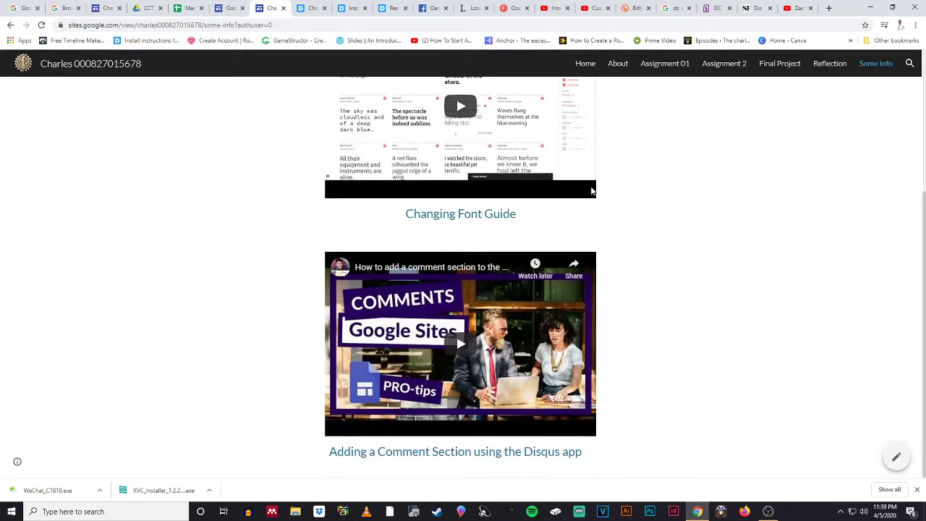
{"action": "scroll", "coordinate": [591, 190], "scroll_direction": "up", "scroll_amount": 1}
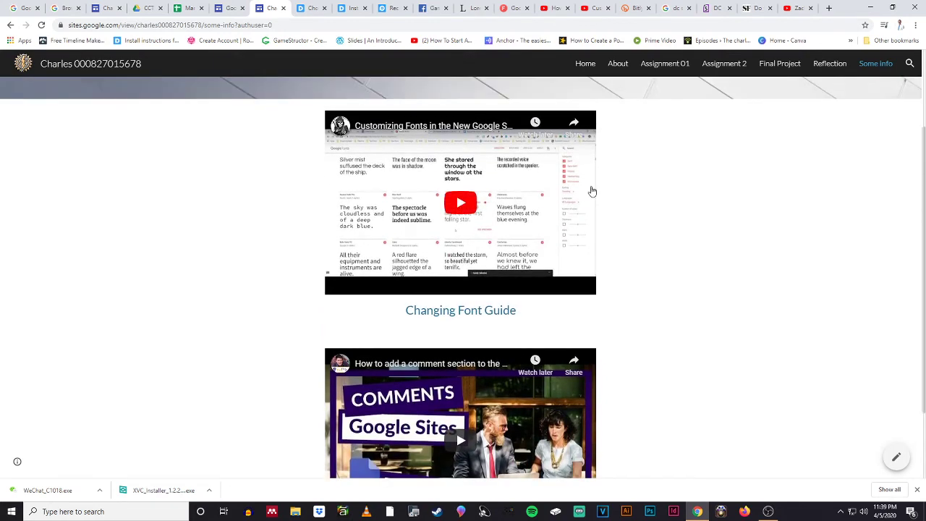
{"action": "scroll", "coordinate": [591, 191], "scroll_direction": "down", "scroll_amount": 1}
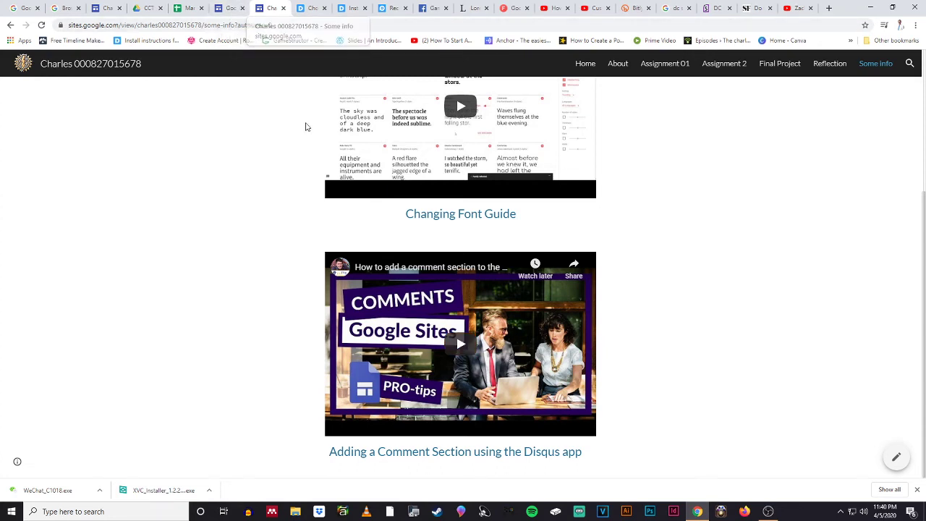
{"action": "scroll", "coordinate": [260, 189], "scroll_direction": "up", "scroll_amount": 3}
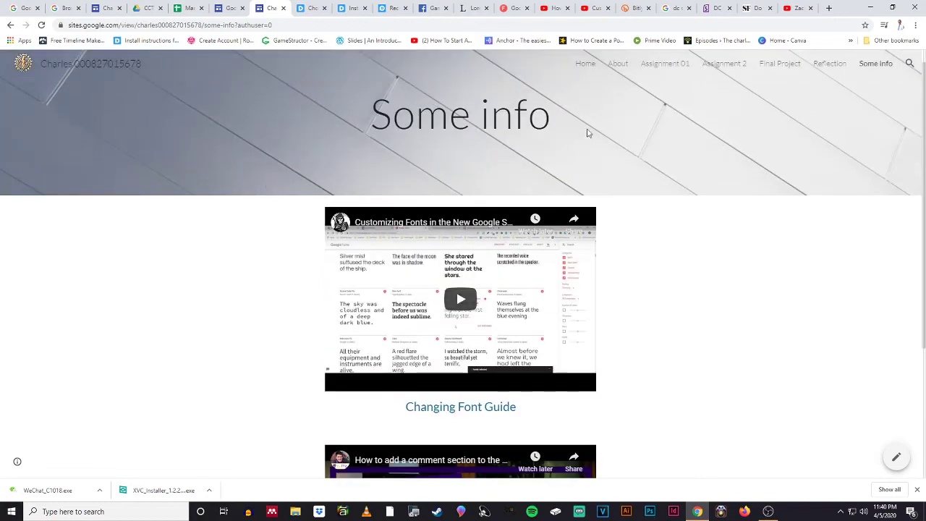
Step: Review the published About page from its header image down through the text and pictures
{"action": "left_click", "coordinate": [610, 64]}
{"action": "scroll", "coordinate": [502, 248], "scroll_direction": "down", "scroll_amount": 4}
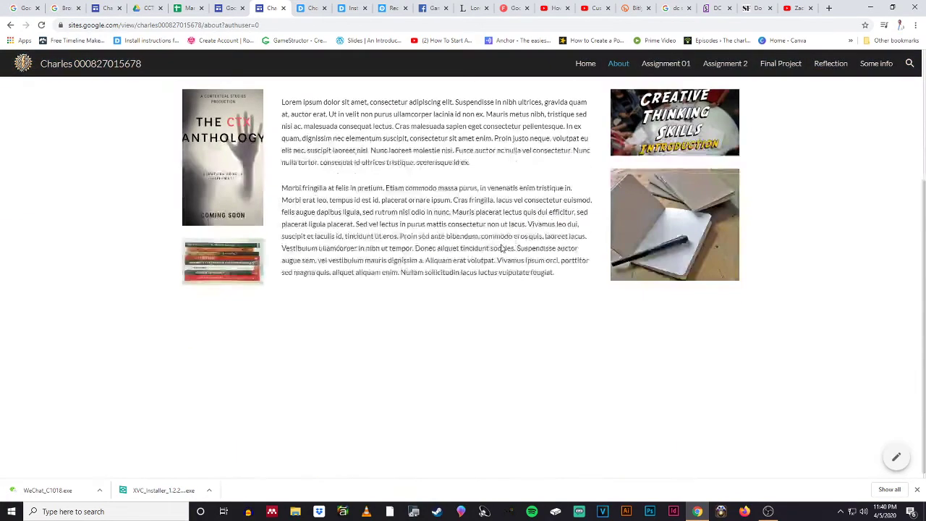
{"action": "scroll", "coordinate": [491, 247], "scroll_direction": "up", "scroll_amount": 4}
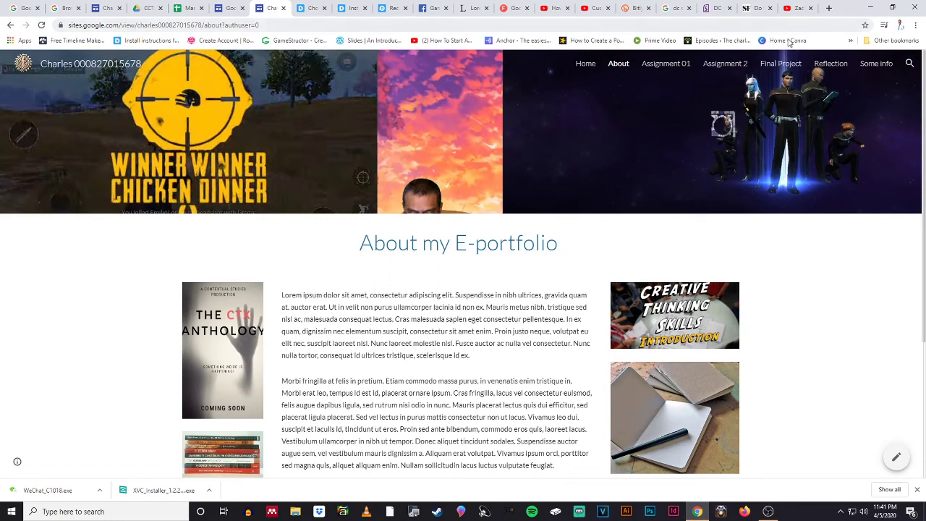
{"action": "scroll", "coordinate": [541, 321], "scroll_direction": "down", "scroll_amount": 3}
{"action": "scroll", "coordinate": [541, 322], "scroll_direction": "up", "scroll_amount": 3}
Step: Switch to the Lorem Ipsum generator site and look through its placeholder paragraphs
{"action": "left_click", "coordinate": [470, 8]}
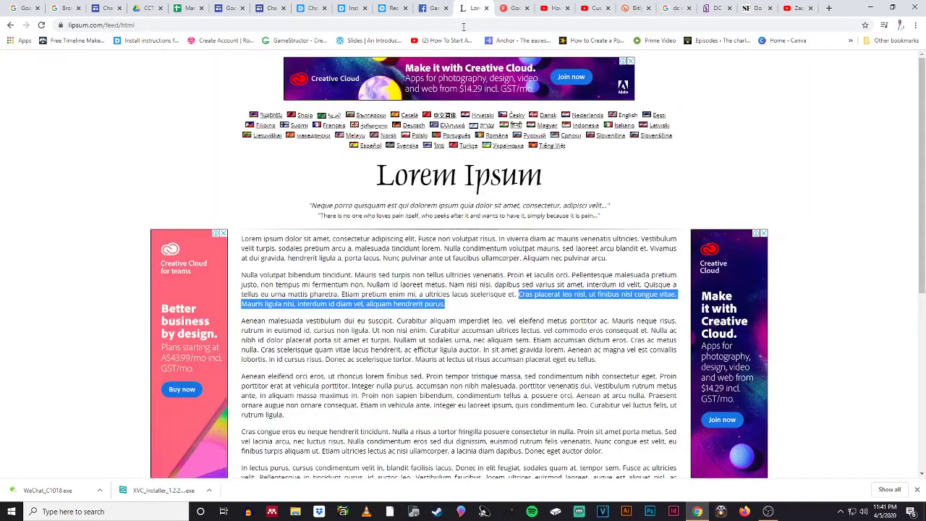
{"action": "scroll", "coordinate": [432, 325], "scroll_direction": "down", "scroll_amount": 2}
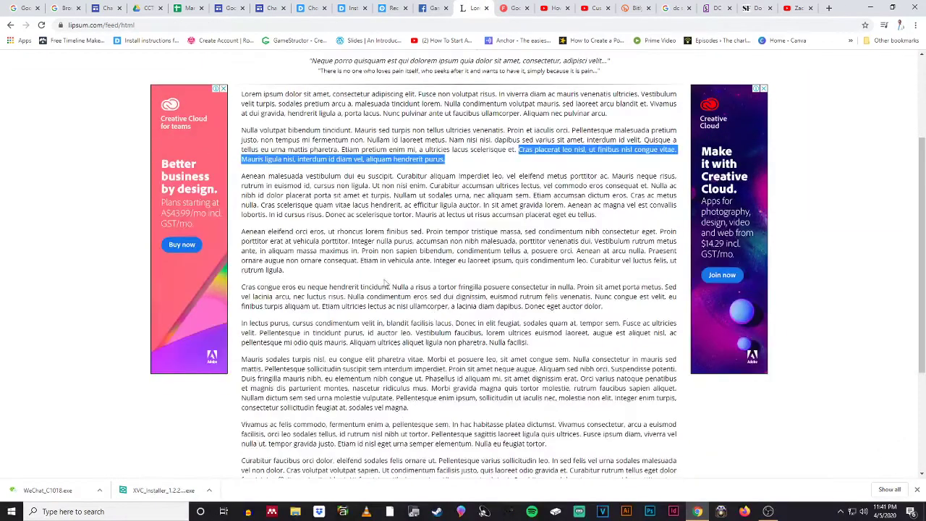
{"action": "scroll", "coordinate": [436, 340], "scroll_direction": "up", "scroll_amount": 2}
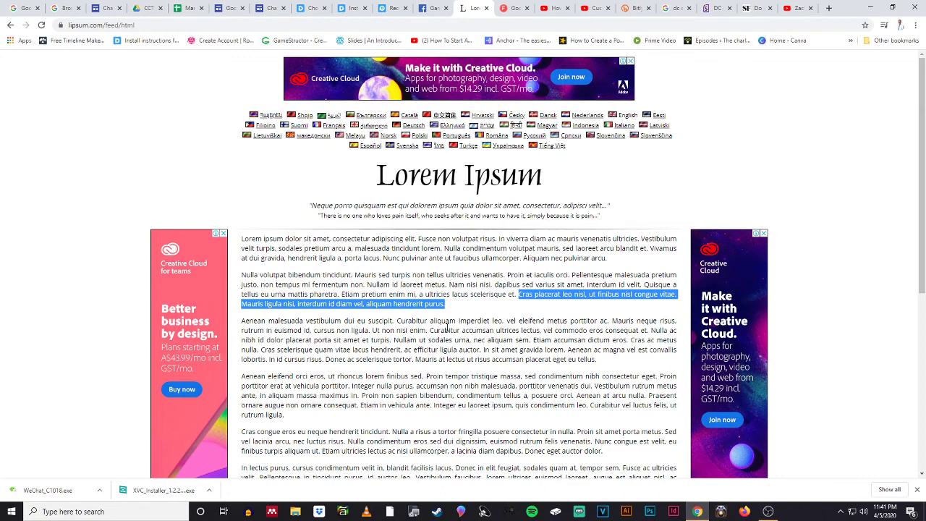
Step: Return to the Google Sites editor and open the About page at its section of placeholder text and images
{"action": "left_click", "coordinate": [107, 8]}
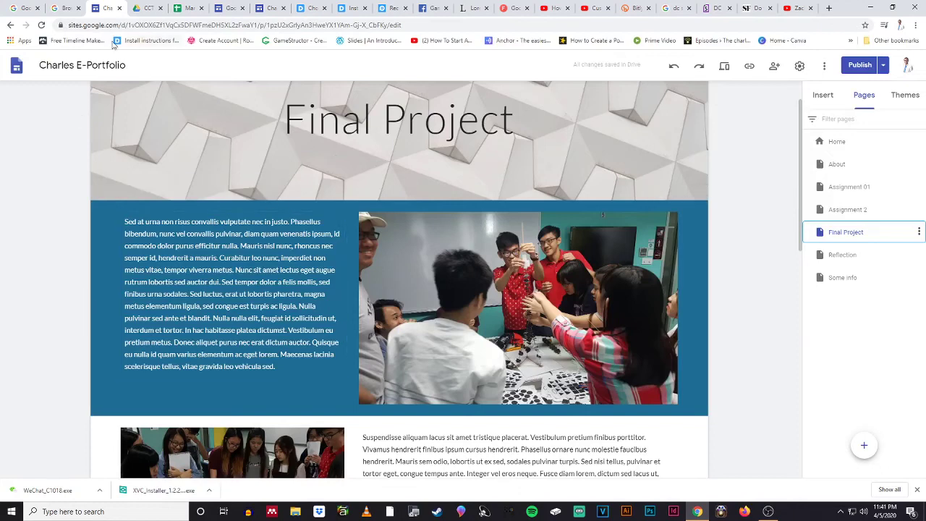
{"action": "scroll", "coordinate": [406, 243], "scroll_direction": "up", "scroll_amount": 1}
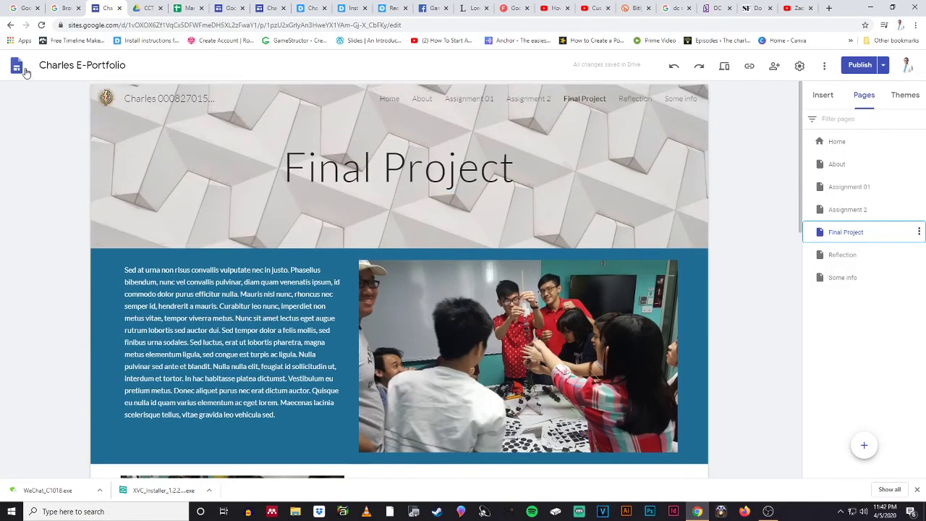
{"action": "left_click", "coordinate": [826, 142]}
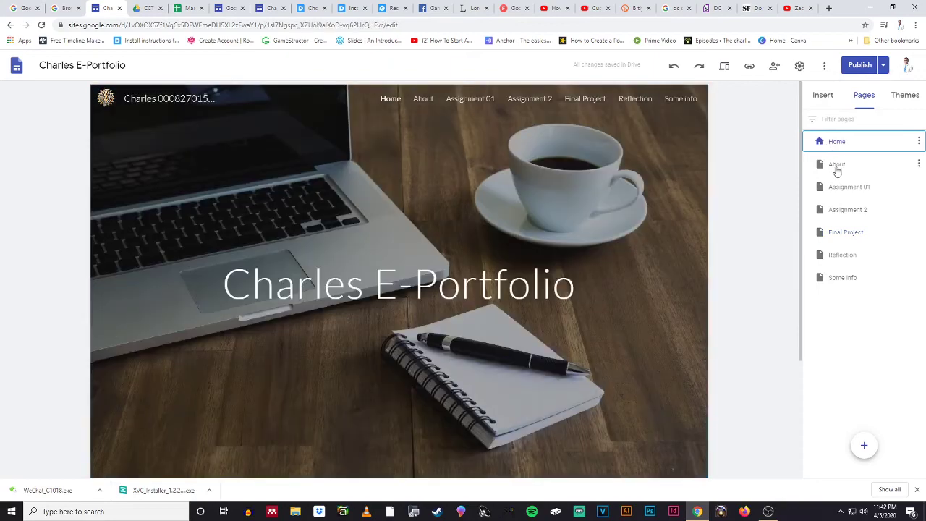
{"action": "left_click", "coordinate": [836, 169]}
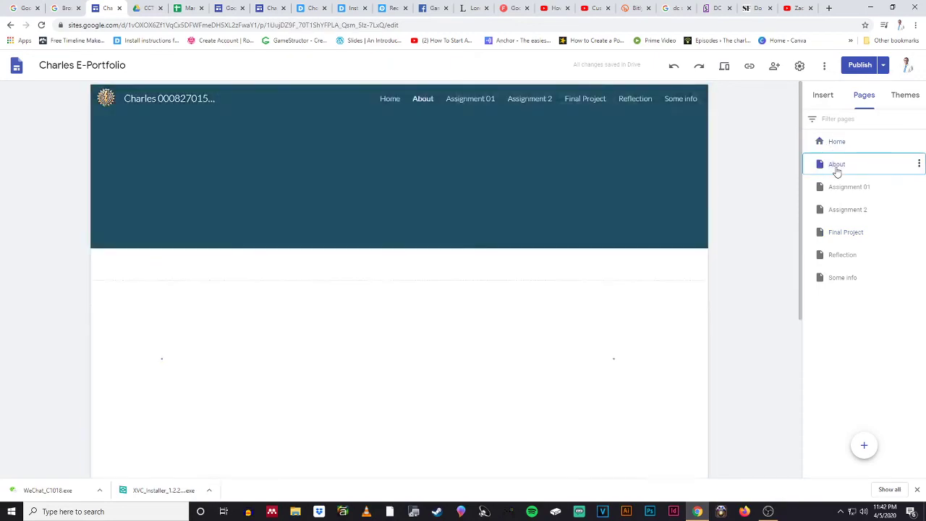
{"action": "scroll", "coordinate": [442, 290], "scroll_direction": "down", "scroll_amount": 5}
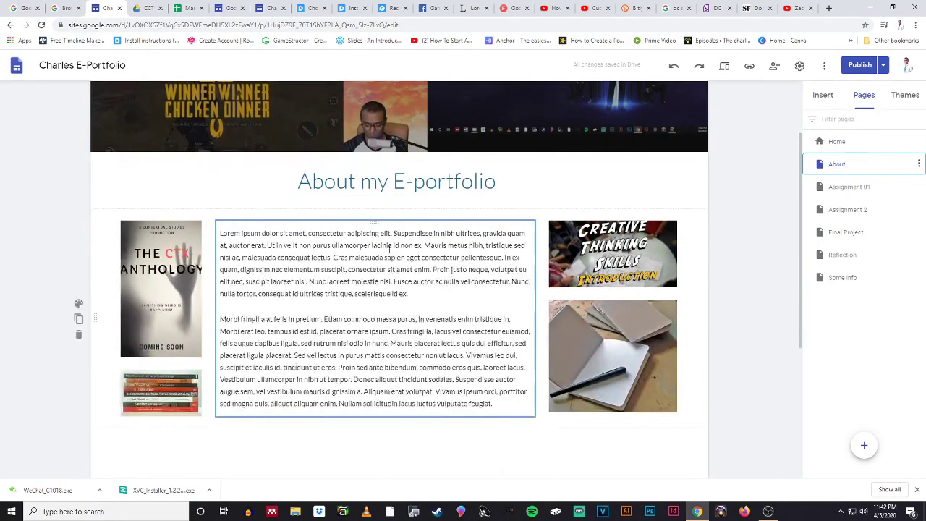
{"action": "scroll", "coordinate": [338, 255], "scroll_direction": "up", "scroll_amount": 2}
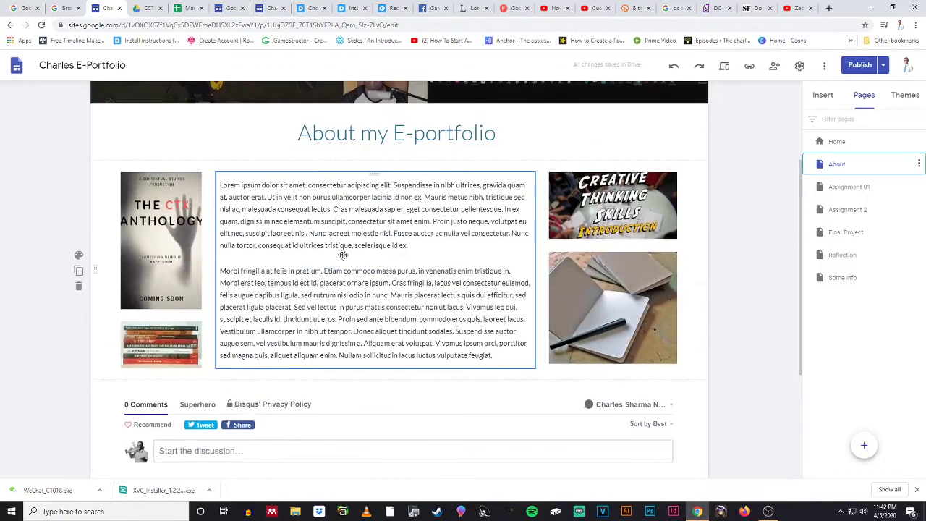
Step: Set the background of the About page's text and image section to Emphasis 1
{"action": "left_click", "coordinate": [269, 272]}
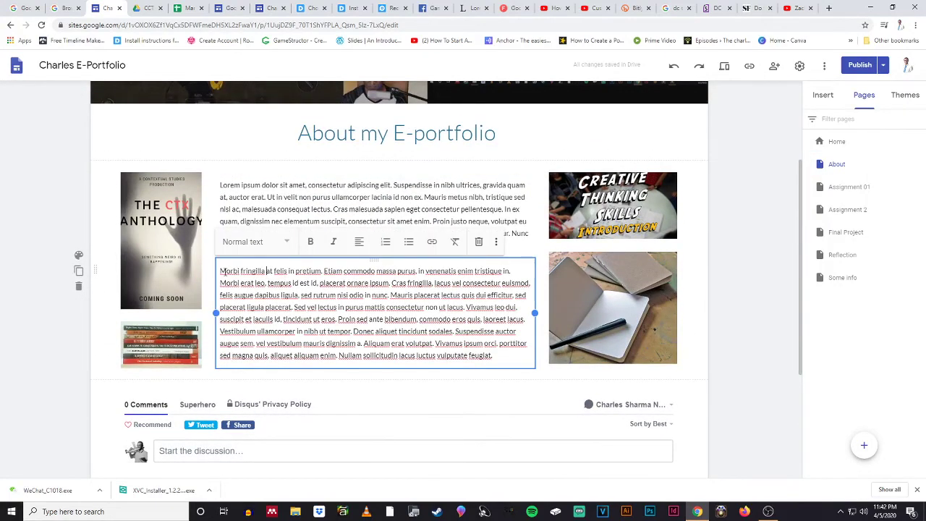
{"action": "left_click", "coordinate": [79, 257]}
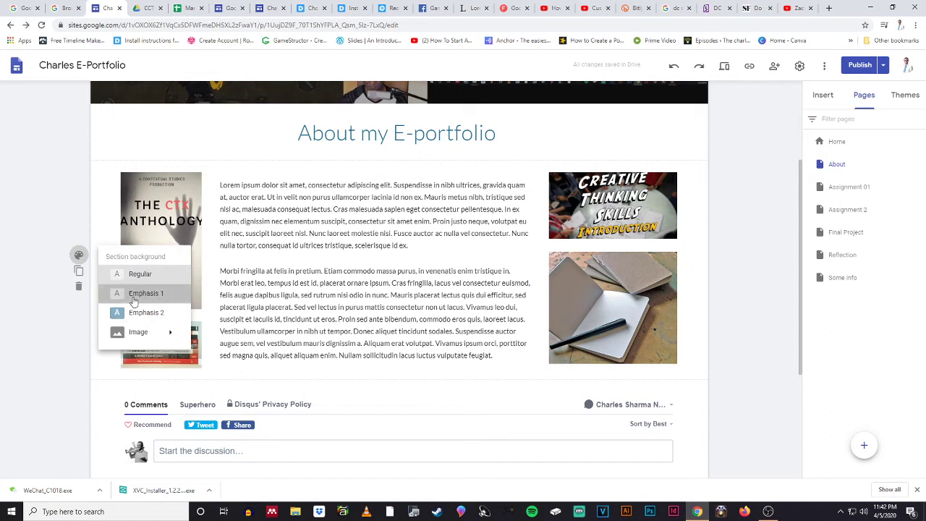
{"action": "left_click", "coordinate": [138, 293]}
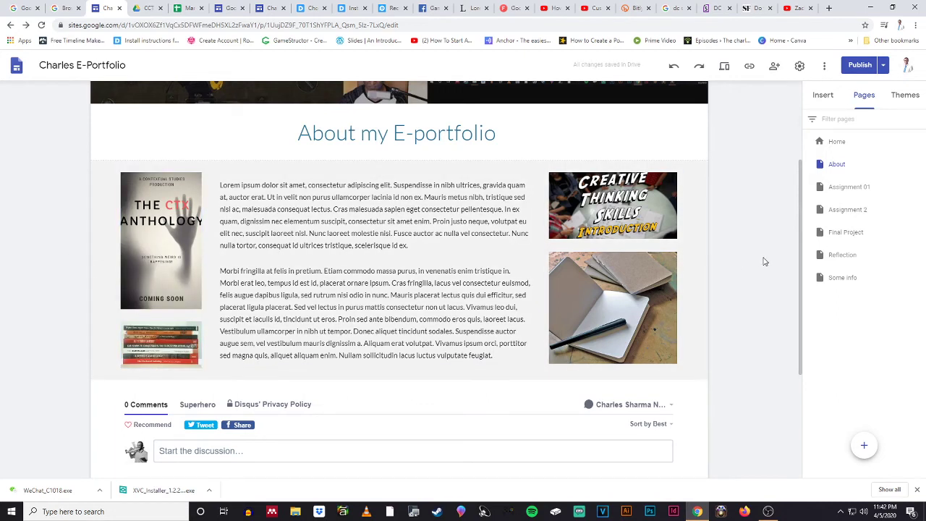
Step: Compare the published About page with the edited version in the site editor
{"action": "left_click", "coordinate": [272, 9]}
{"action": "scroll", "coordinate": [363, 113], "scroll_direction": "down", "scroll_amount": 2}
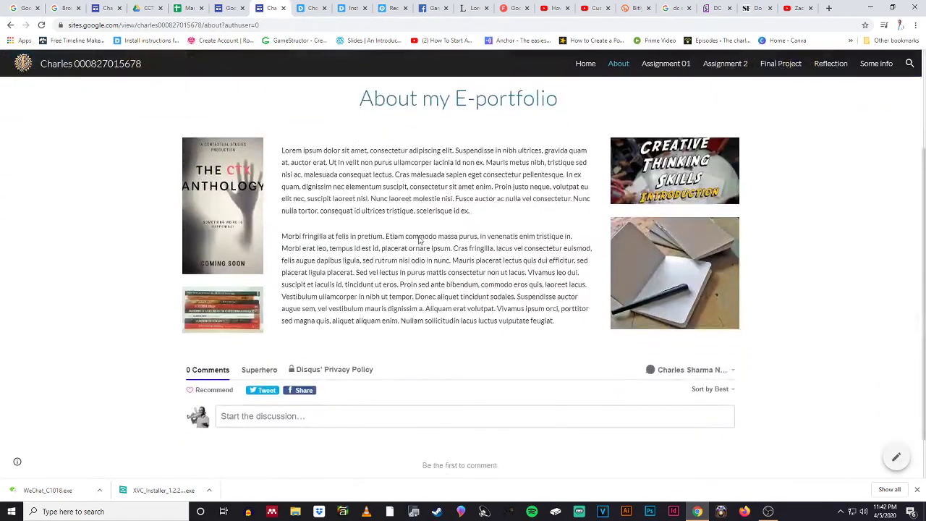
{"action": "left_click", "coordinate": [107, 8]}
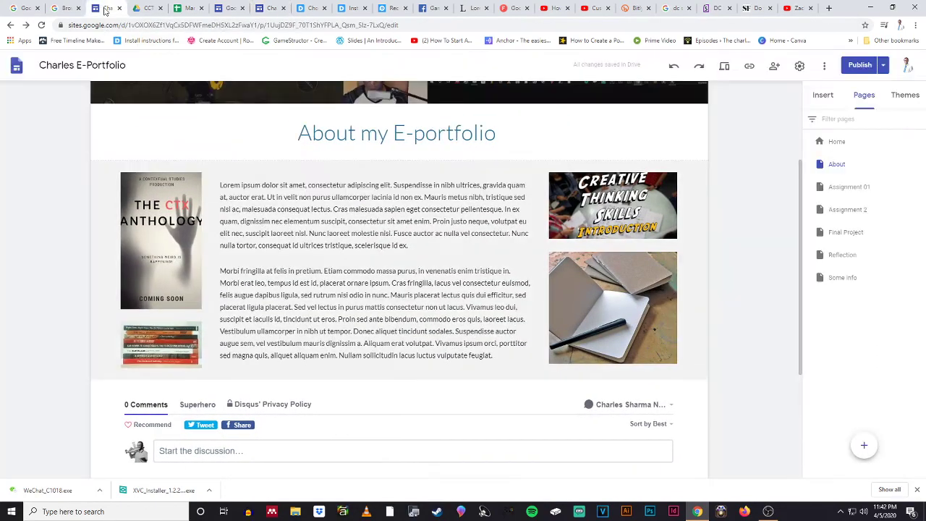
{"action": "scroll", "coordinate": [220, 168], "scroll_direction": "up", "scroll_amount": 2}
{"action": "scroll", "coordinate": [224, 169], "scroll_direction": "down", "scroll_amount": 3}
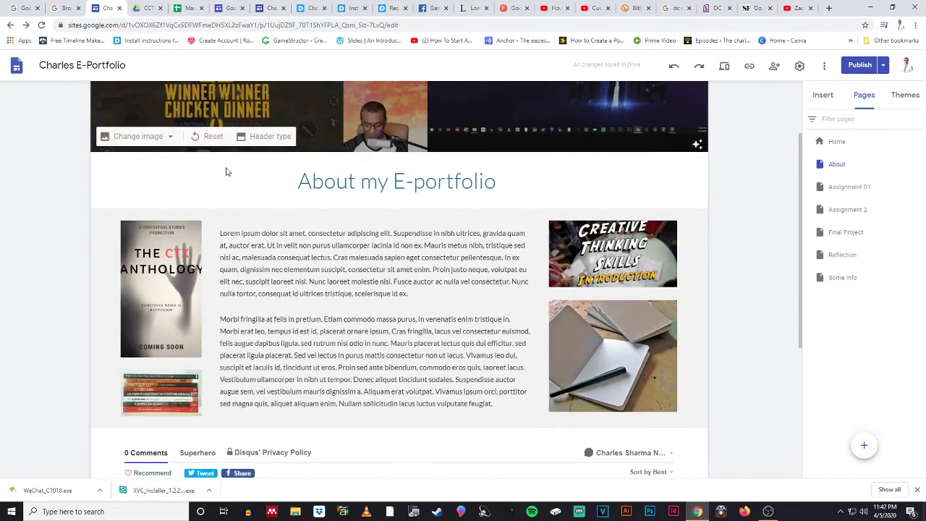
{"action": "scroll", "coordinate": [420, 222], "scroll_direction": "up", "scroll_amount": 3}
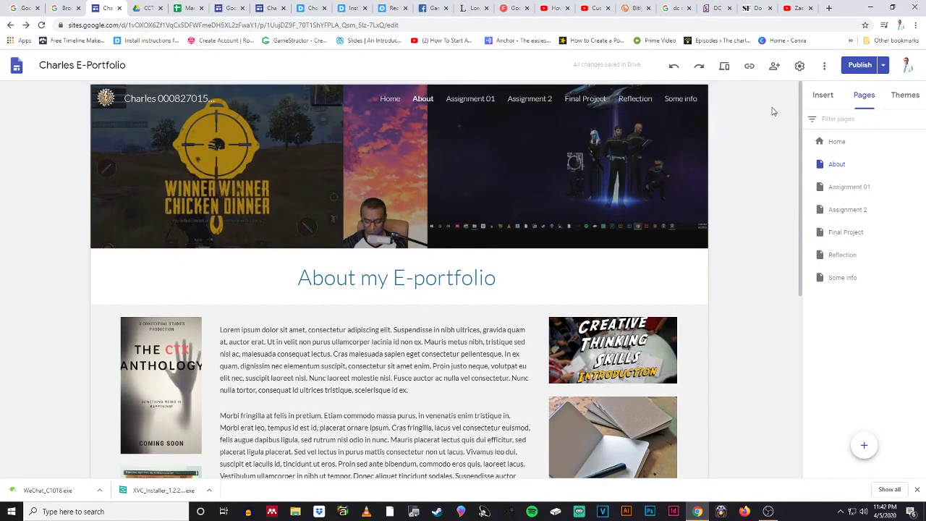
{"action": "scroll", "coordinate": [388, 256], "scroll_direction": "down", "scroll_amount": 2}
{"action": "scroll", "coordinate": [387, 256], "scroll_direction": "down", "scroll_amount": 1}
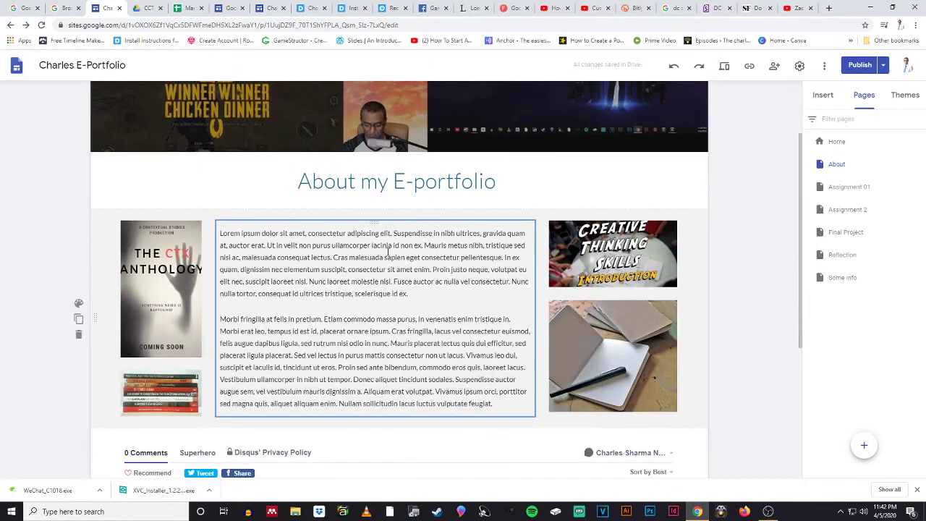
Step: Set the background of the About page's text and image section to Emphasis 2
{"action": "left_click", "coordinate": [367, 179]}
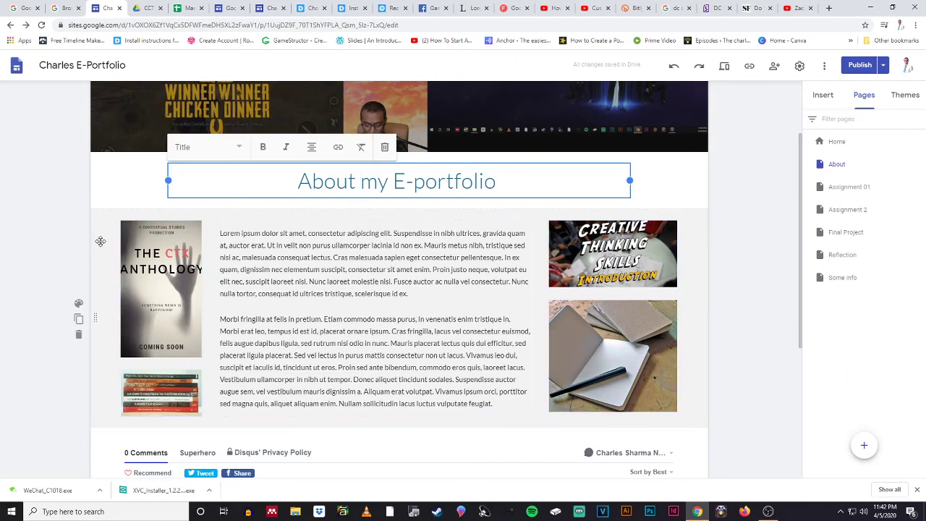
{"action": "left_click", "coordinate": [79, 303]}
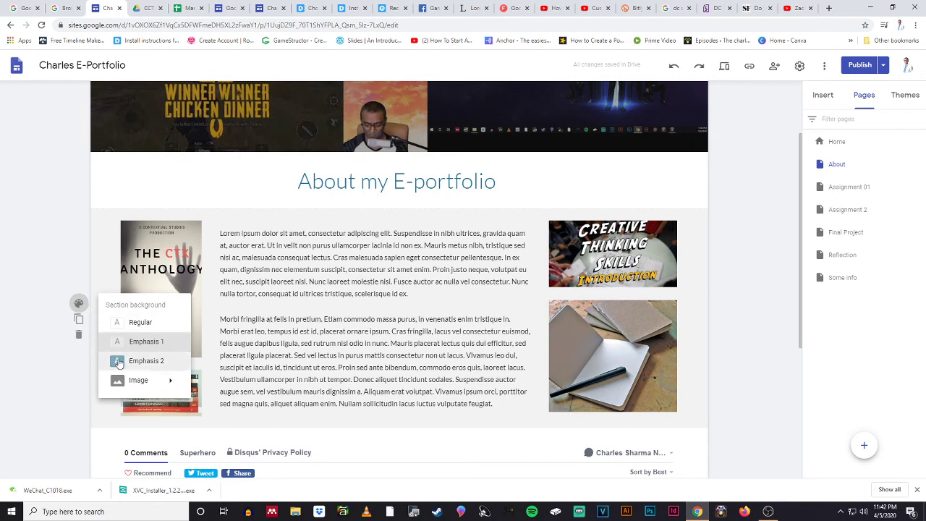
{"action": "left_click", "coordinate": [120, 361]}
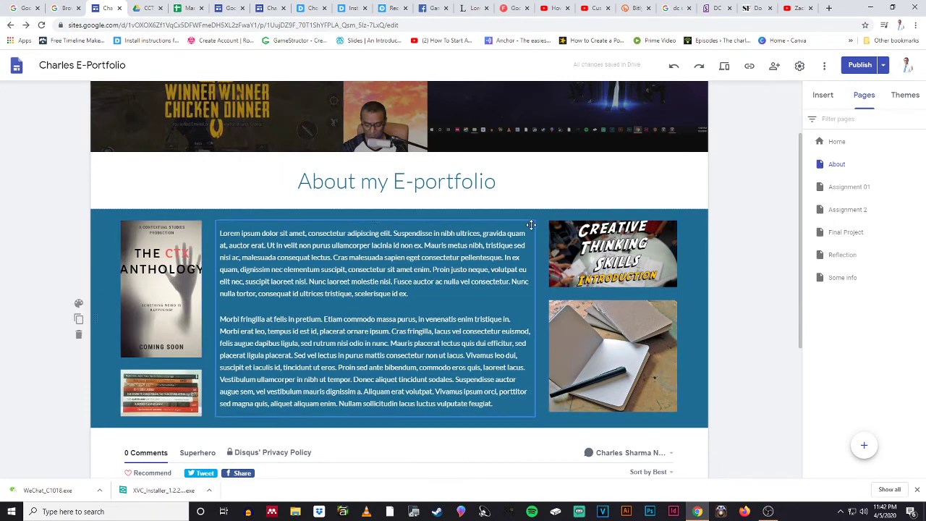
Step: Capitalize "My" in the About page's title so it reads "About My E-portfolio"
{"action": "left_click", "coordinate": [381, 185]}
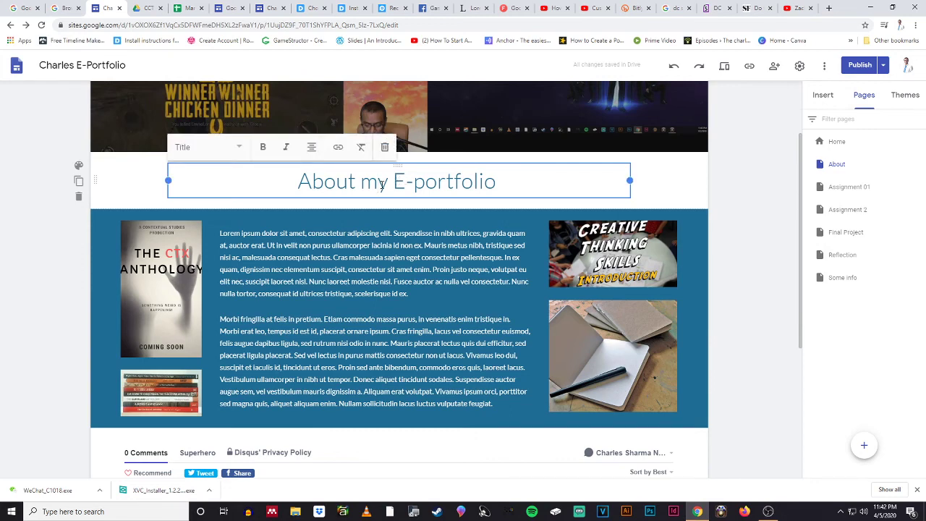
{"action": "key", "text": "BackSpace"}
{"action": "type", "text": "M"}
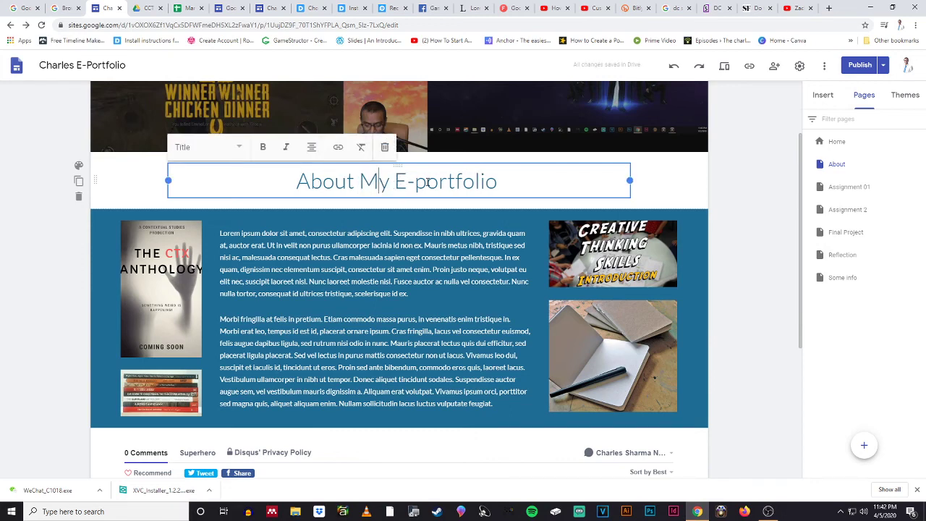
Step: Try the Heading style on the About page's title, return it to Title style and make it bold
{"action": "left_click_drag", "start_coordinate": [500, 184], "coordinate": [298, 184]}
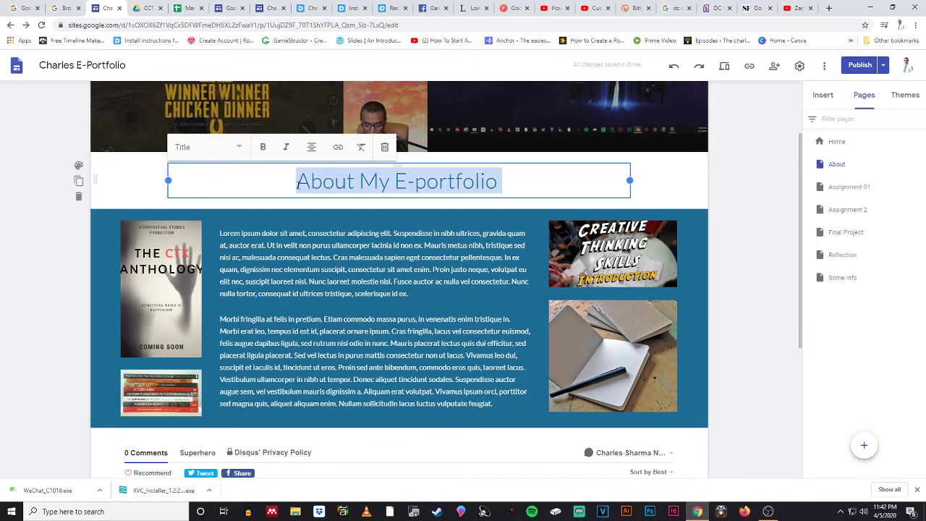
{"action": "left_click", "coordinate": [241, 147]}
{"action": "left_click", "coordinate": [219, 207]}
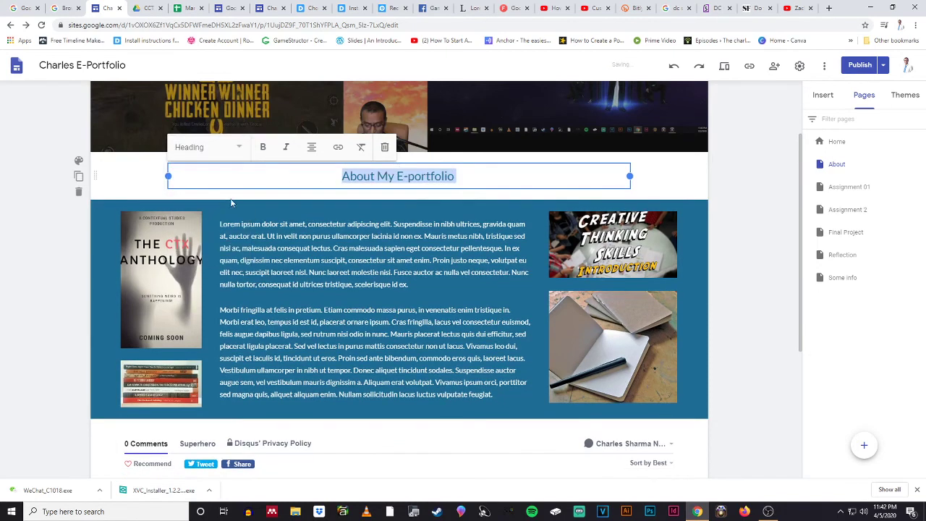
{"action": "left_click", "coordinate": [235, 148]}
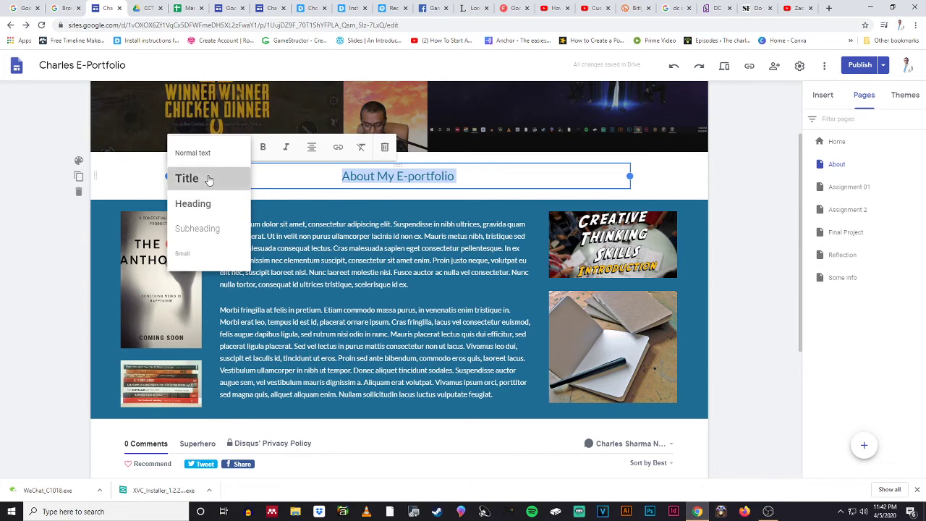
{"action": "left_click", "coordinate": [208, 177]}
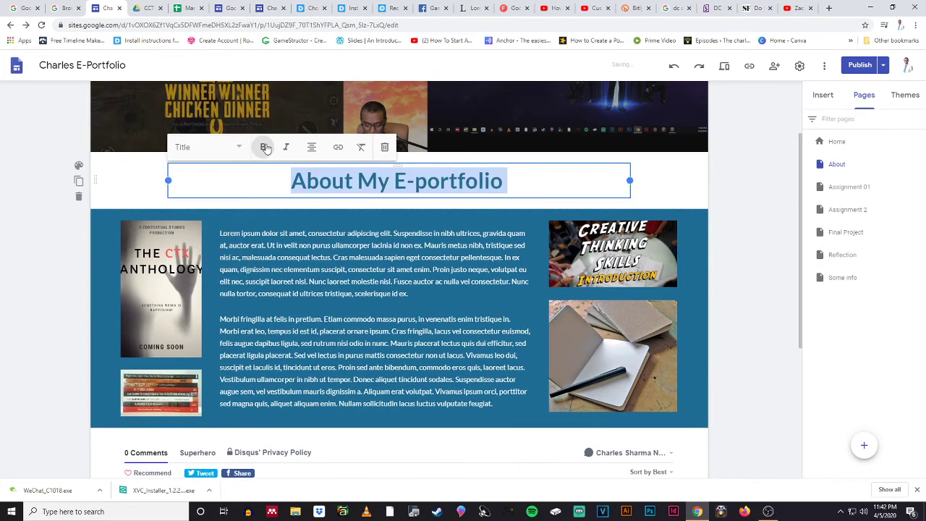
{"action": "left_click", "coordinate": [667, 190]}
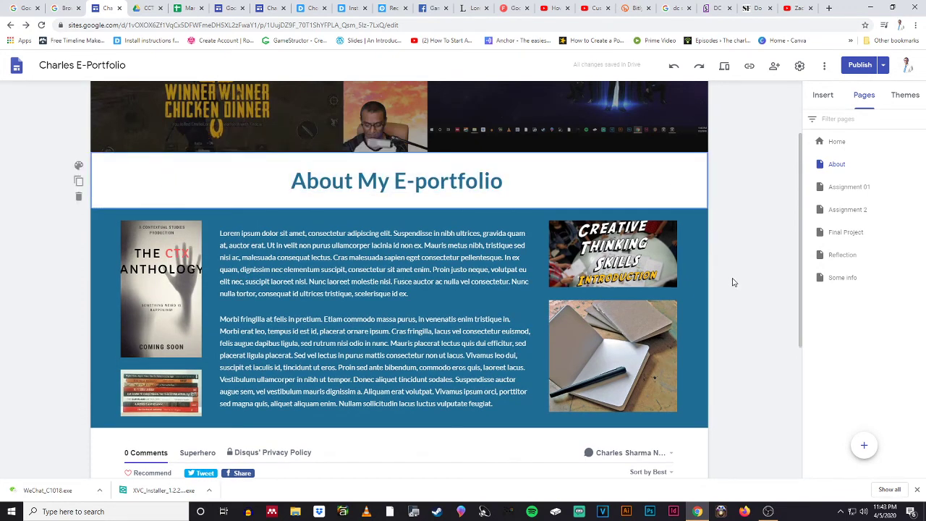
Step: Apply the Impression theme to the site and check the About page in it
{"action": "scroll", "coordinate": [731, 282], "scroll_direction": "up", "scroll_amount": 2}
{"action": "left_click", "coordinate": [895, 96]}
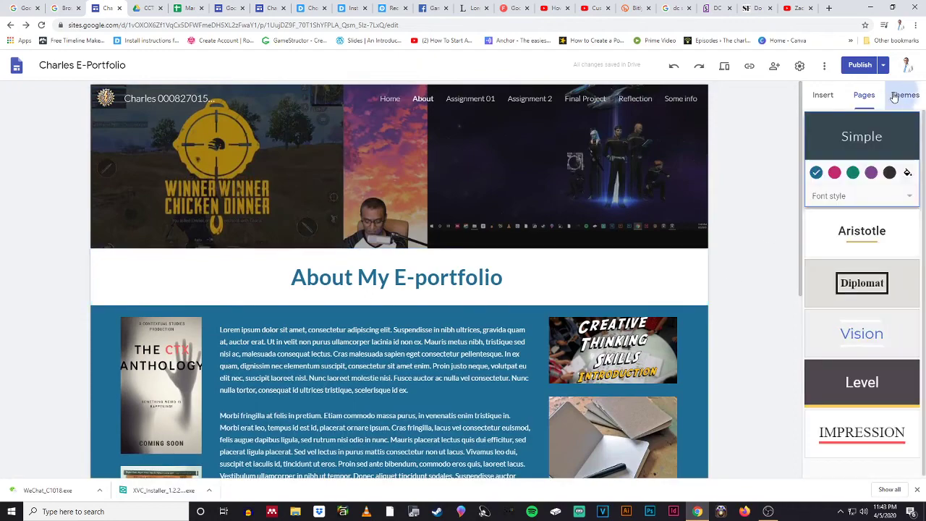
{"action": "left_click", "coordinate": [853, 436]}
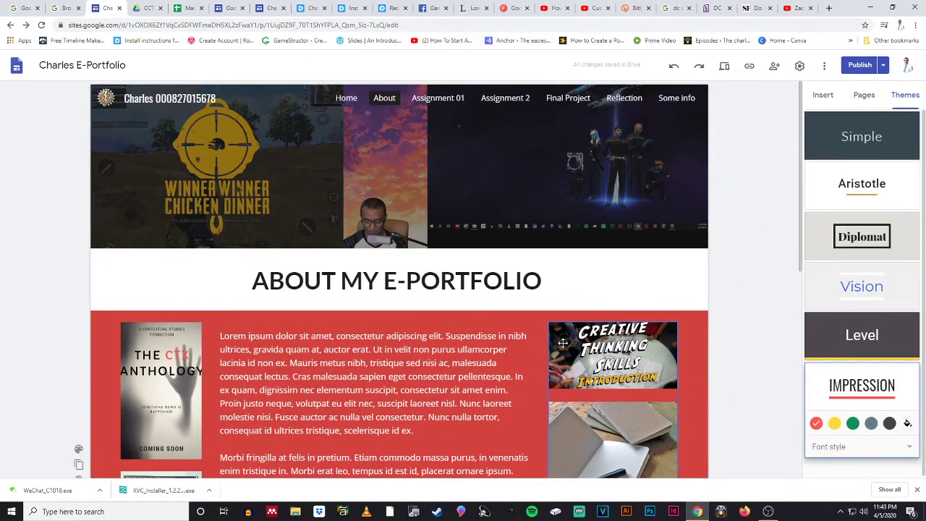
{"action": "scroll", "coordinate": [671, 308], "scroll_direction": "down", "scroll_amount": 3}
{"action": "scroll", "coordinate": [671, 307], "scroll_direction": "up", "scroll_amount": 3}
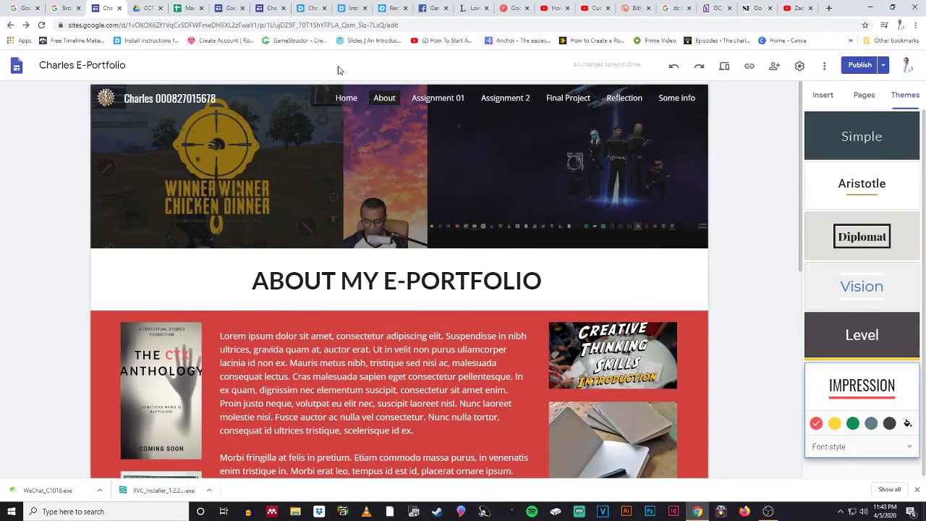
Step: Review how the Home, Assignment 01, Assignment 2, Final Project and Reflection pages look in the Impression theme
{"action": "left_click", "coordinate": [347, 99]}
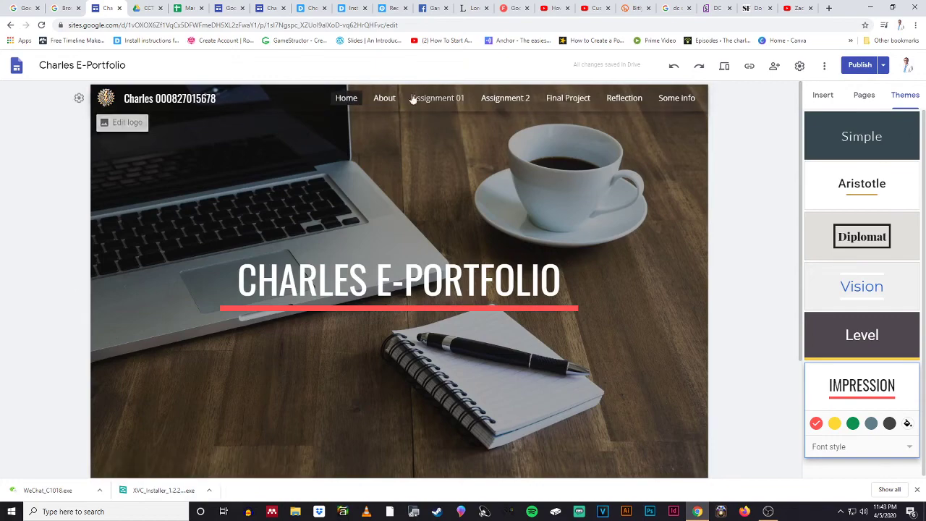
{"action": "left_click", "coordinate": [439, 101]}
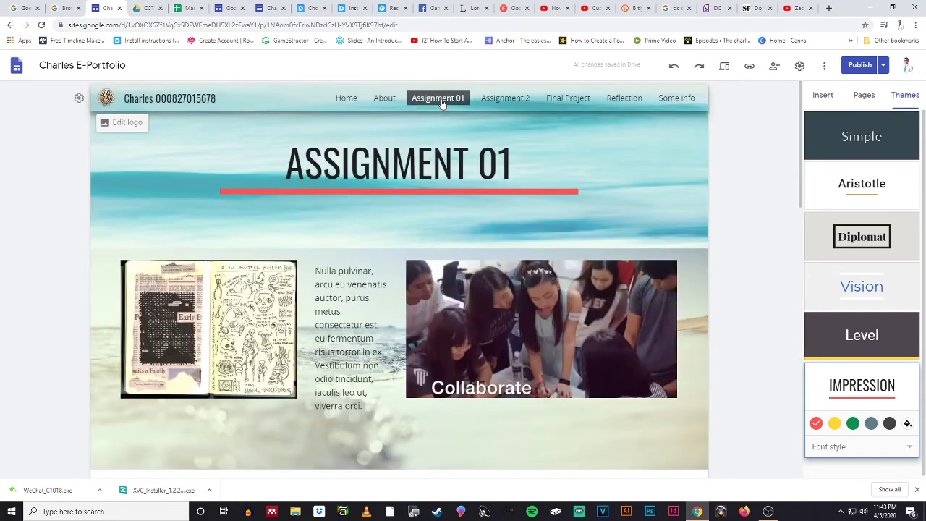
{"action": "left_click", "coordinate": [507, 103]}
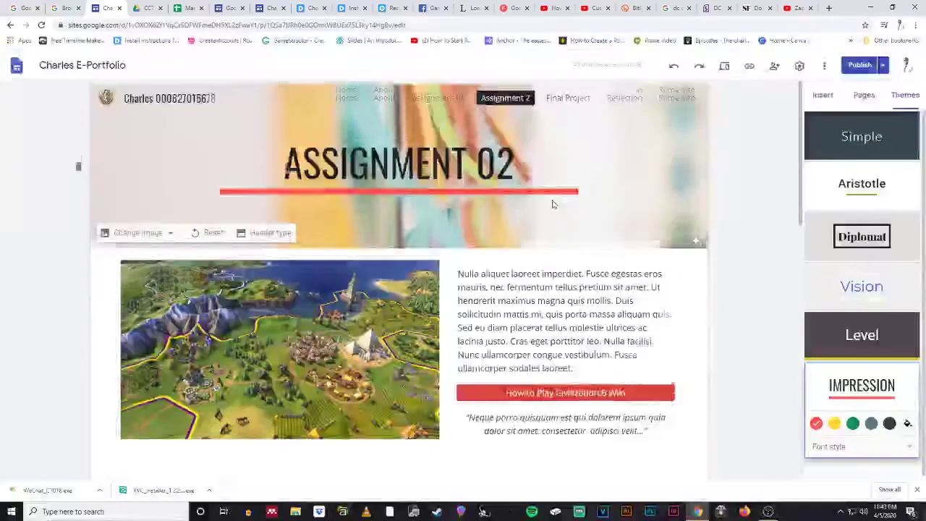
{"action": "scroll", "coordinate": [552, 217], "scroll_direction": "down", "scroll_amount": 3}
{"action": "scroll", "coordinate": [561, 181], "scroll_direction": "up", "scroll_amount": 3}
{"action": "left_click", "coordinate": [569, 98]}
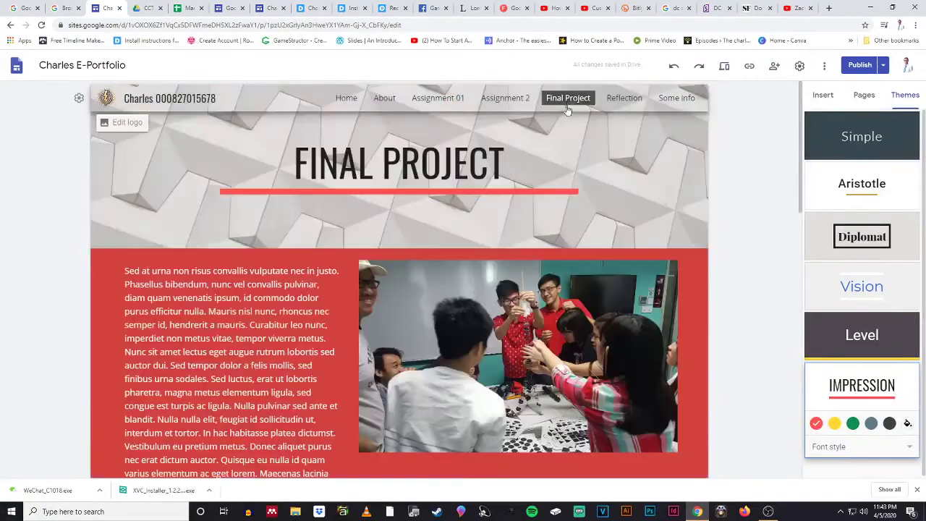
{"action": "scroll", "coordinate": [573, 208], "scroll_direction": "down", "scroll_amount": 3}
{"action": "scroll", "coordinate": [573, 210], "scroll_direction": "down", "scroll_amount": 3}
{"action": "scroll", "coordinate": [572, 207], "scroll_direction": "up", "scroll_amount": 6}
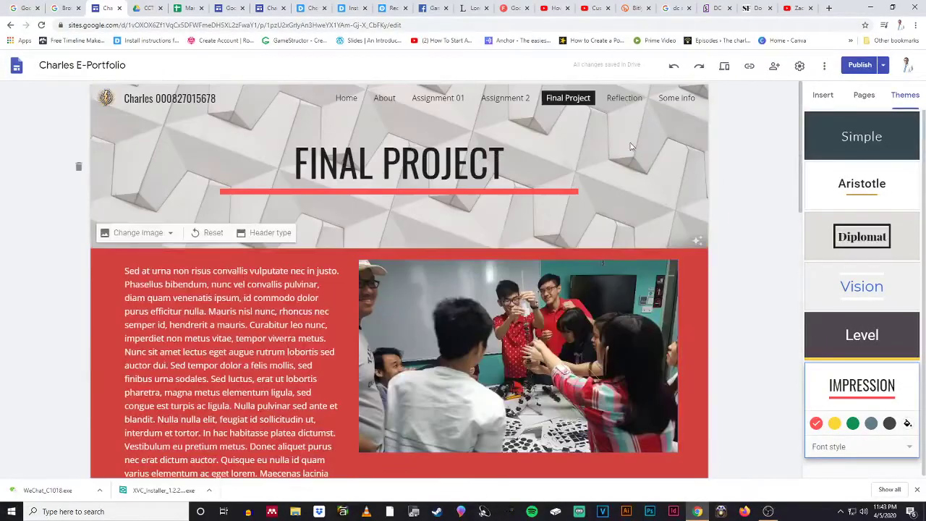
{"action": "left_click", "coordinate": [622, 99]}
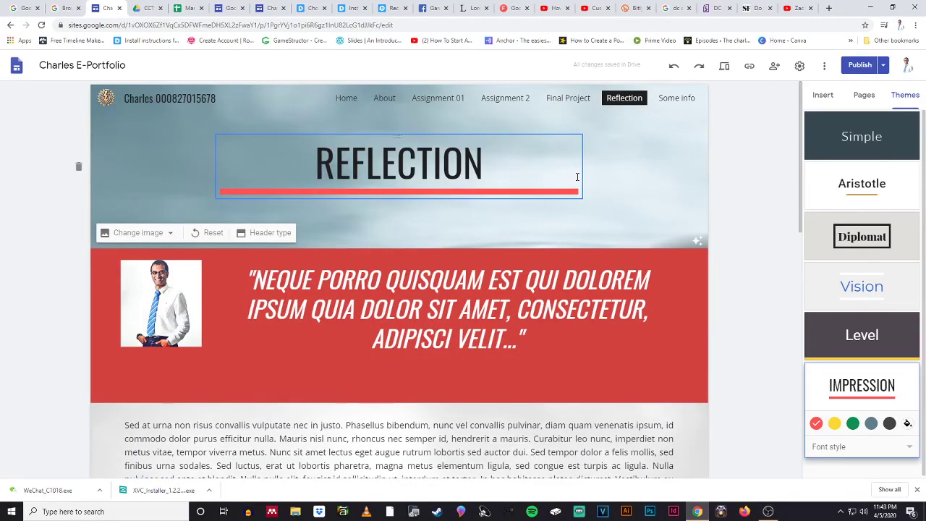
{"action": "scroll", "coordinate": [577, 177], "scroll_direction": "down", "scroll_amount": 10}
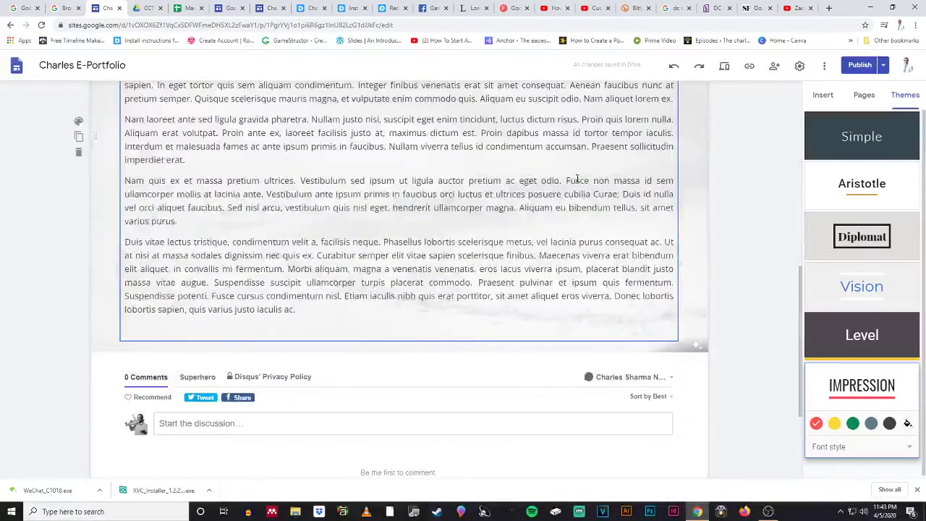
{"action": "scroll", "coordinate": [577, 179], "scroll_direction": "up", "scroll_amount": 10}
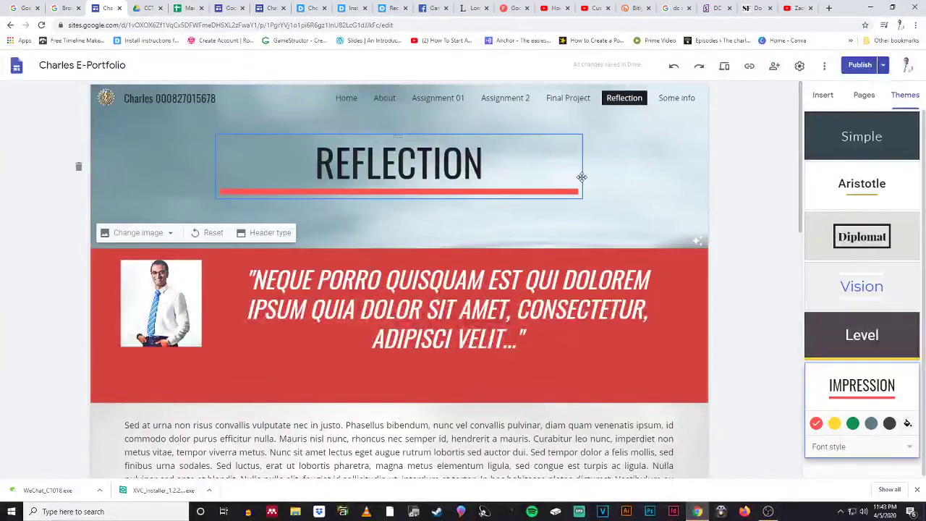
{"action": "left_click", "coordinate": [167, 325]}
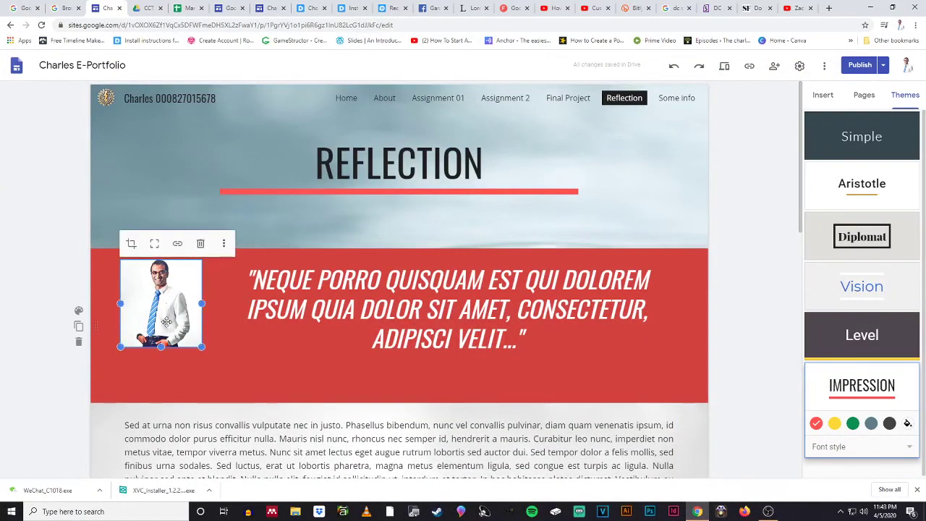
{"action": "left_click_drag", "start_coordinate": [167, 324], "coordinate": [143, 312]}
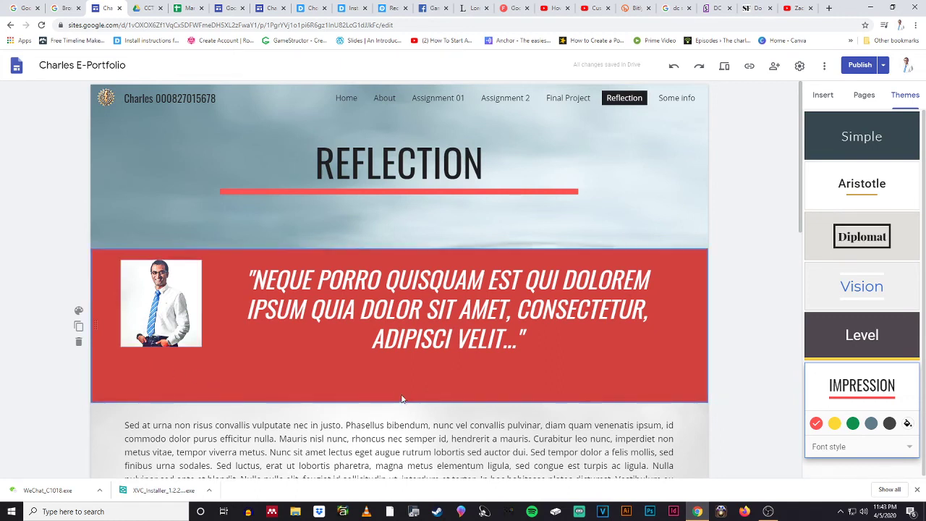
{"action": "left_click", "coordinate": [384, 382]}
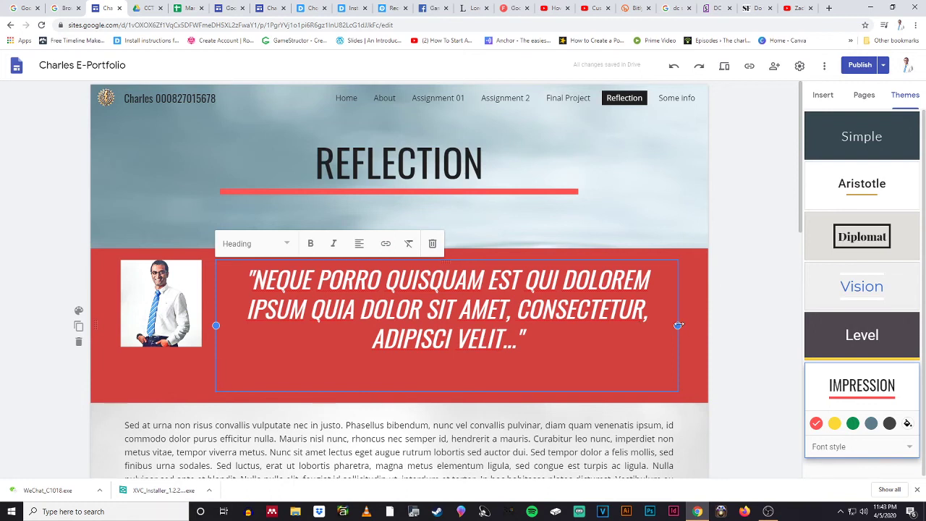
{"action": "left_click", "coordinate": [139, 387]}
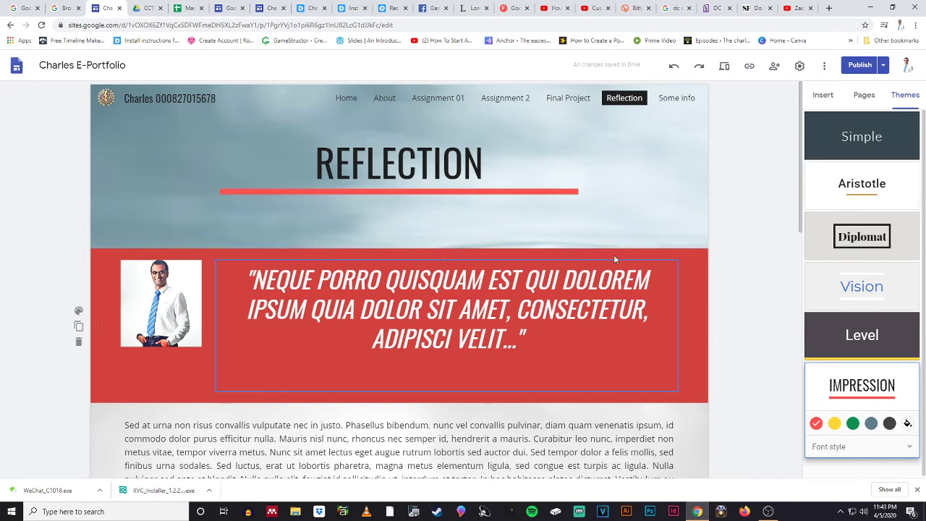
Step: Publish the site's changes and reload the published About page
{"action": "left_click", "coordinate": [859, 66]}
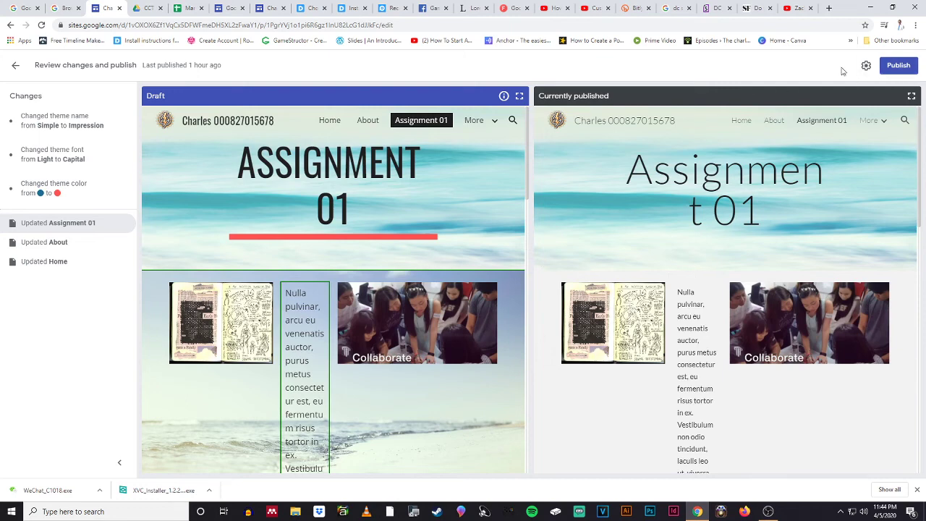
{"action": "left_click", "coordinate": [906, 67]}
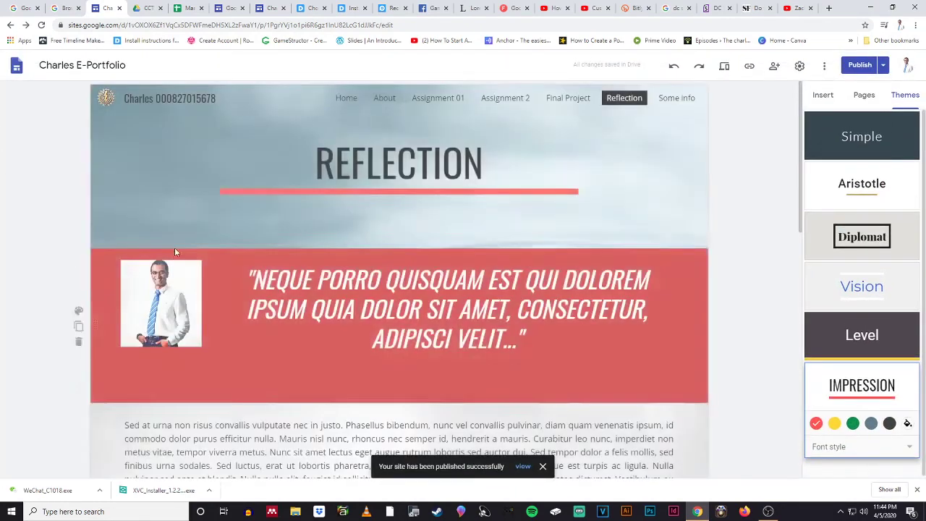
{"action": "mouse_move", "coordinate": [166, 214]}
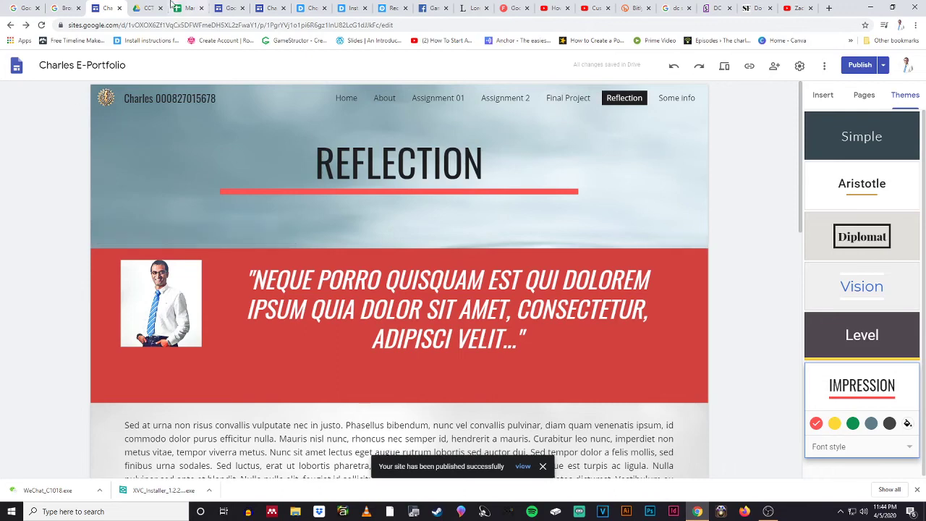
{"action": "left_click", "coordinate": [269, 8]}
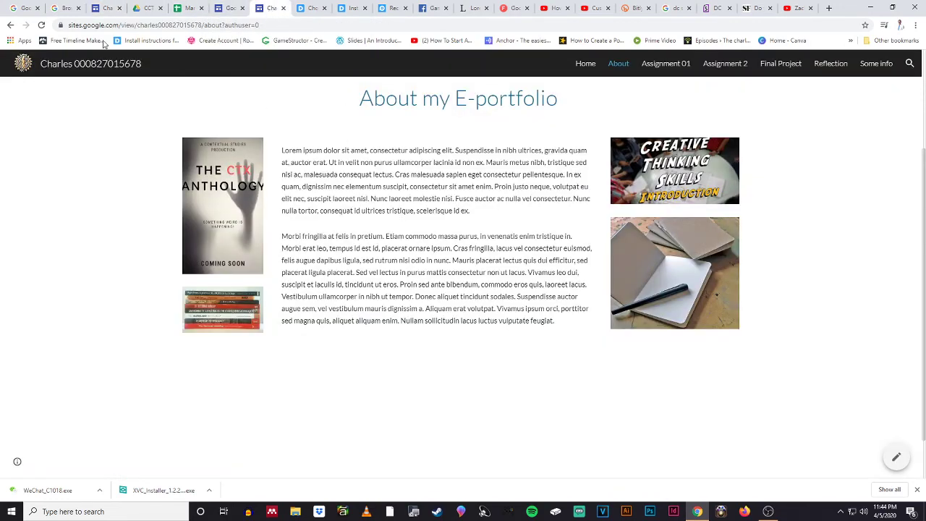
{"action": "left_click", "coordinate": [41, 25]}
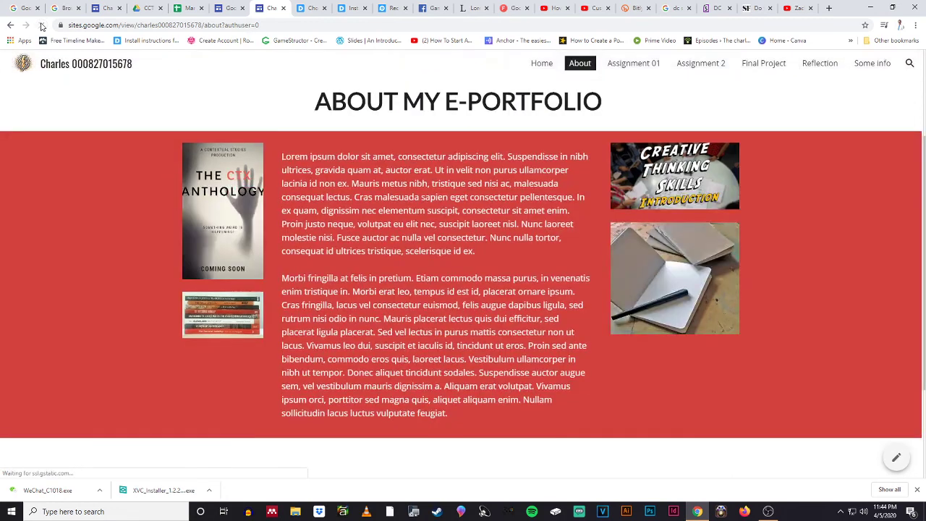
Step: Examine the published Home, About, Assignment 01, Assignment 2 and Some info pages in the new theme, ending back on Home
{"action": "left_click", "coordinate": [532, 67]}
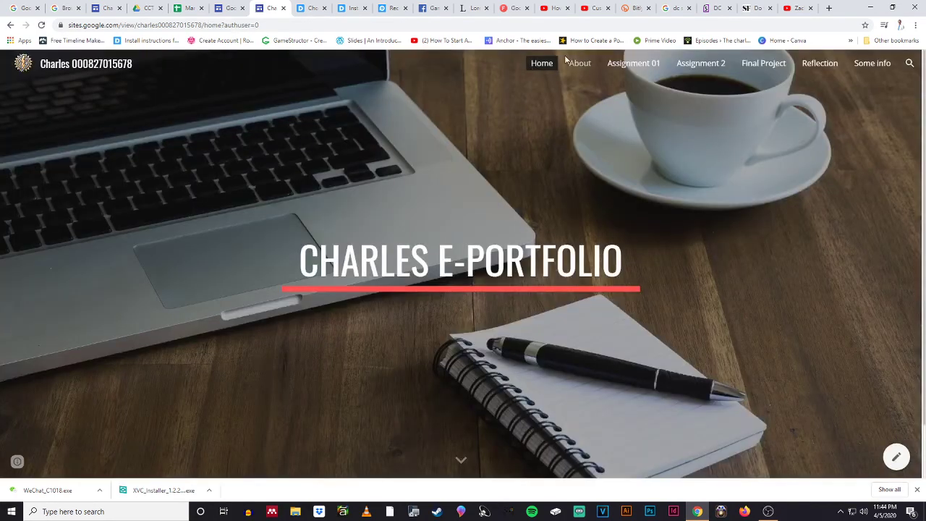
{"action": "left_click", "coordinate": [580, 66]}
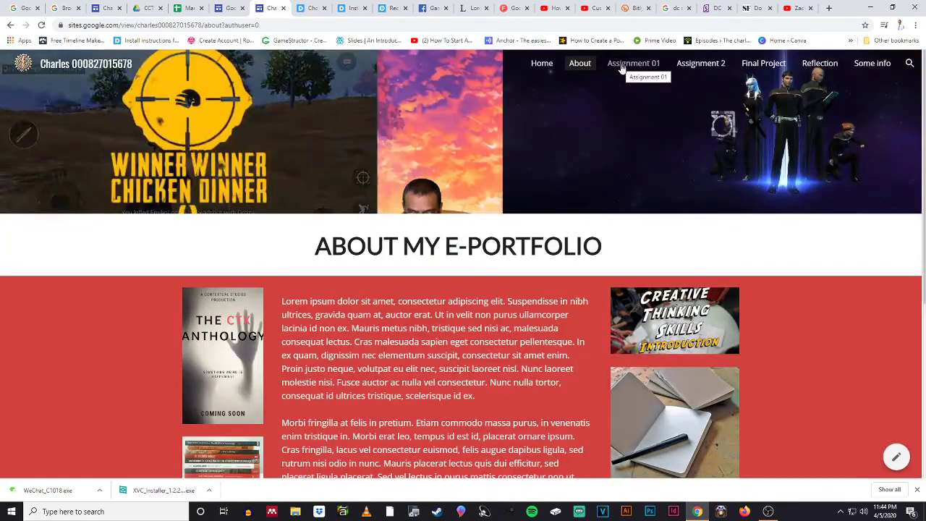
{"action": "left_click", "coordinate": [620, 68]}
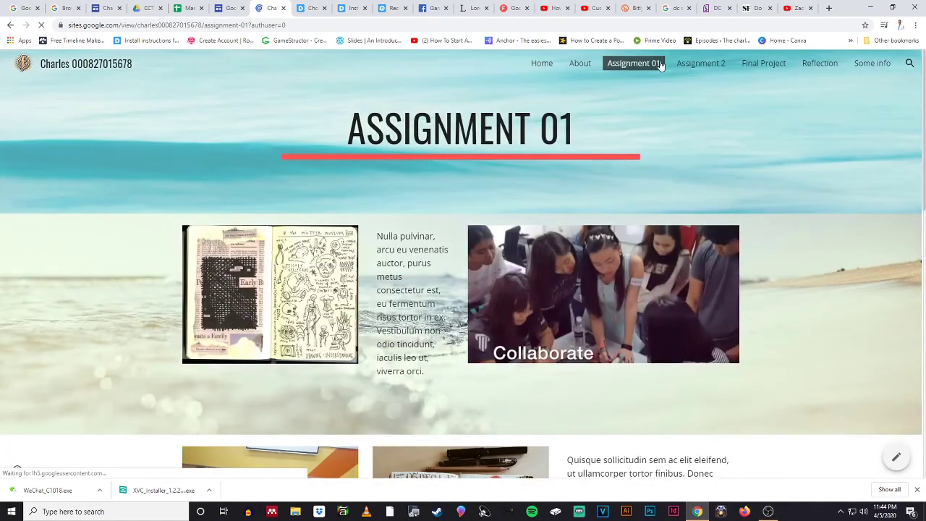
{"action": "left_click", "coordinate": [683, 65]}
{"action": "scroll", "coordinate": [635, 244], "scroll_direction": "down", "scroll_amount": 6}
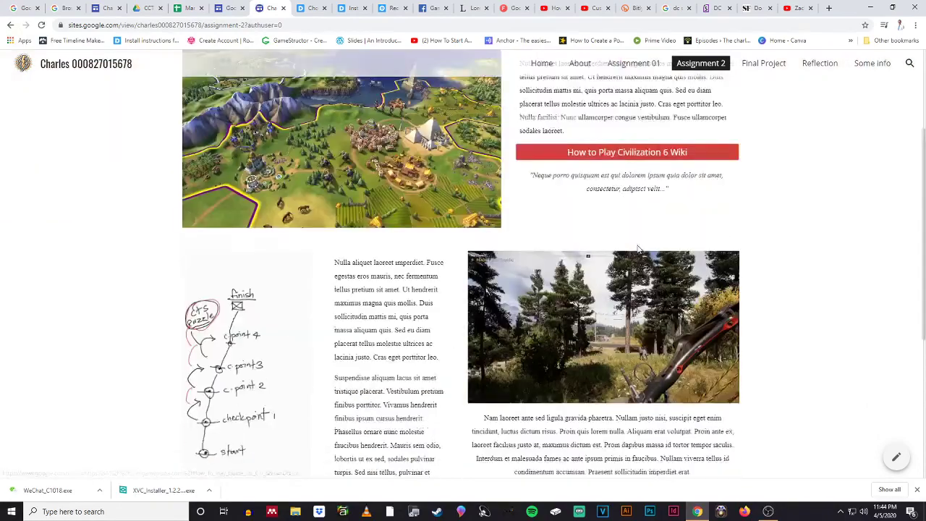
{"action": "scroll", "coordinate": [634, 247], "scroll_direction": "up", "scroll_amount": 4}
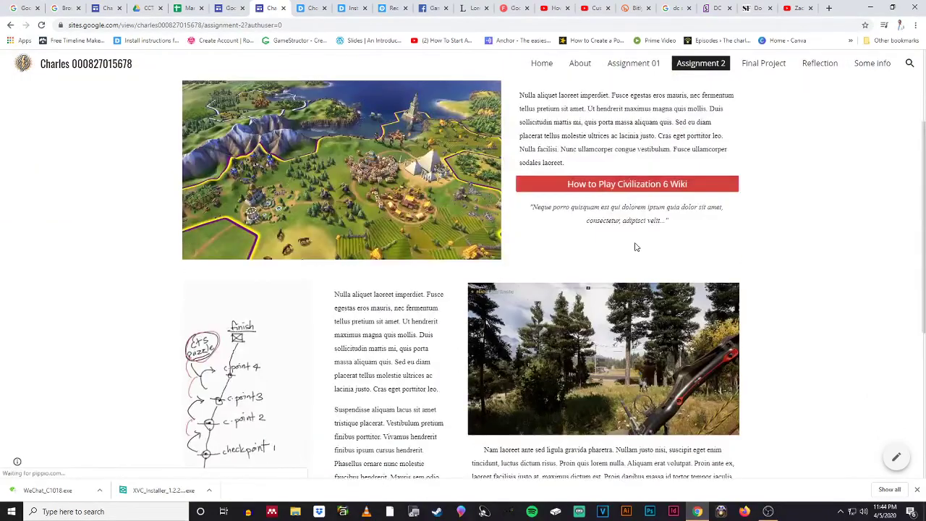
{"action": "scroll", "coordinate": [634, 246], "scroll_direction": "down", "scroll_amount": 4}
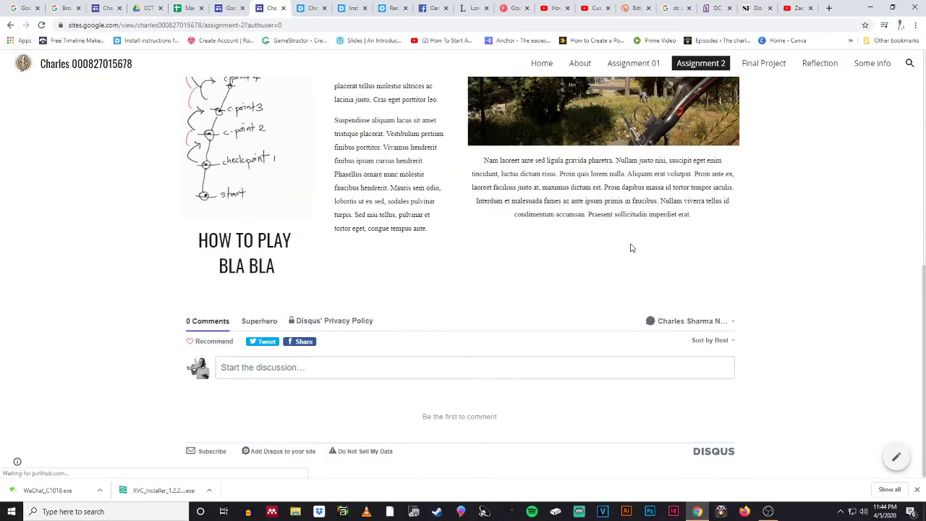
{"action": "scroll", "coordinate": [631, 247], "scroll_direction": "up", "scroll_amount": 4}
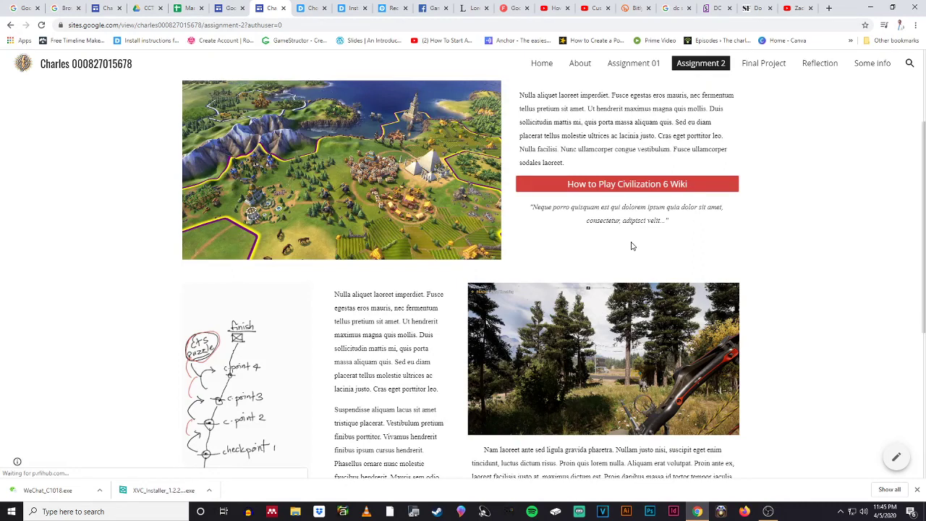
{"action": "scroll", "coordinate": [614, 238], "scroll_direction": "up", "scroll_amount": 2}
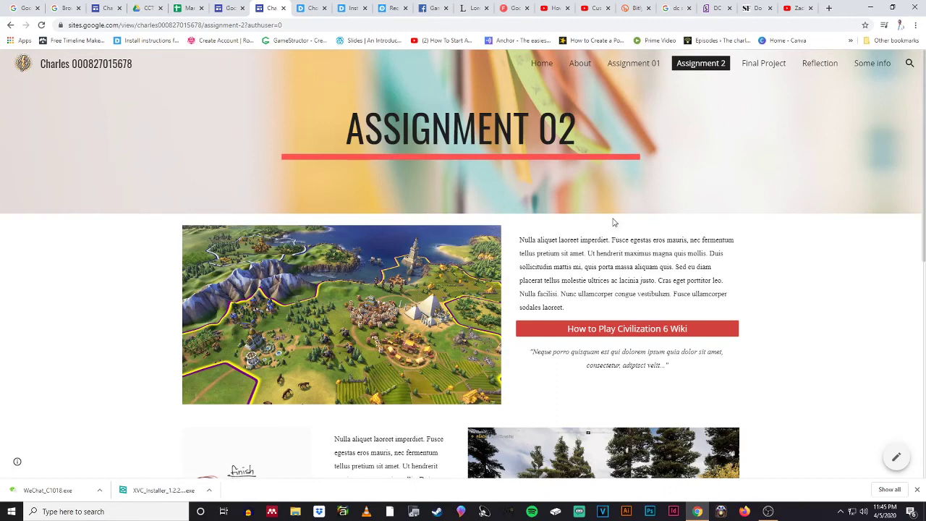
{"action": "left_click", "coordinate": [542, 65]}
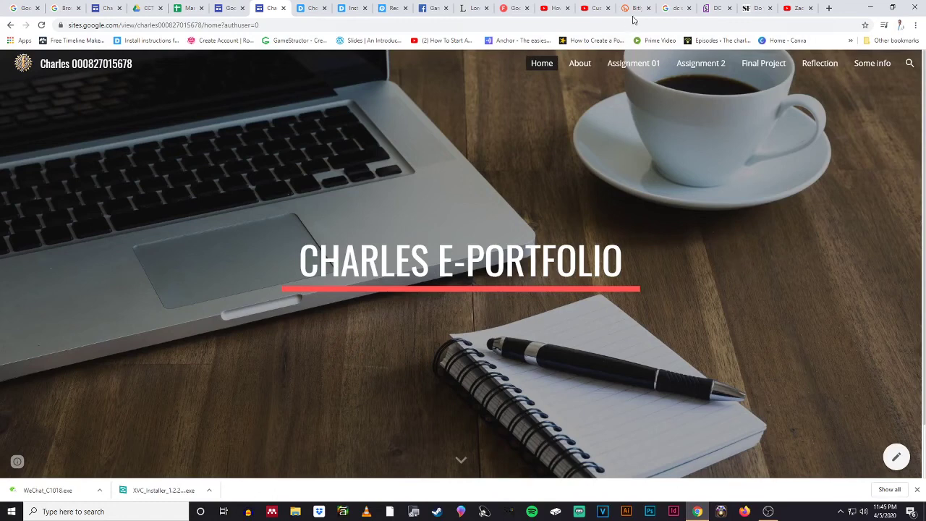
{"action": "left_click", "coordinate": [870, 65]}
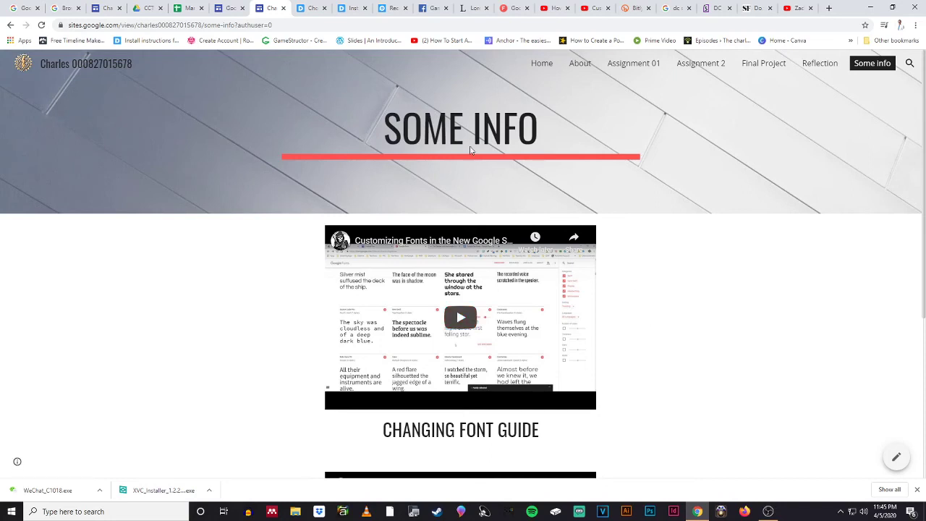
{"action": "left_click", "coordinate": [10, 25]}
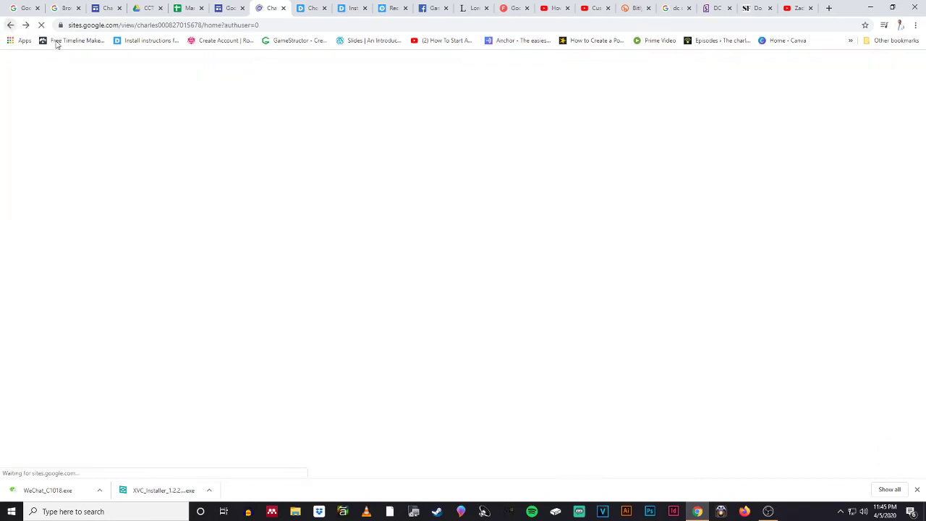